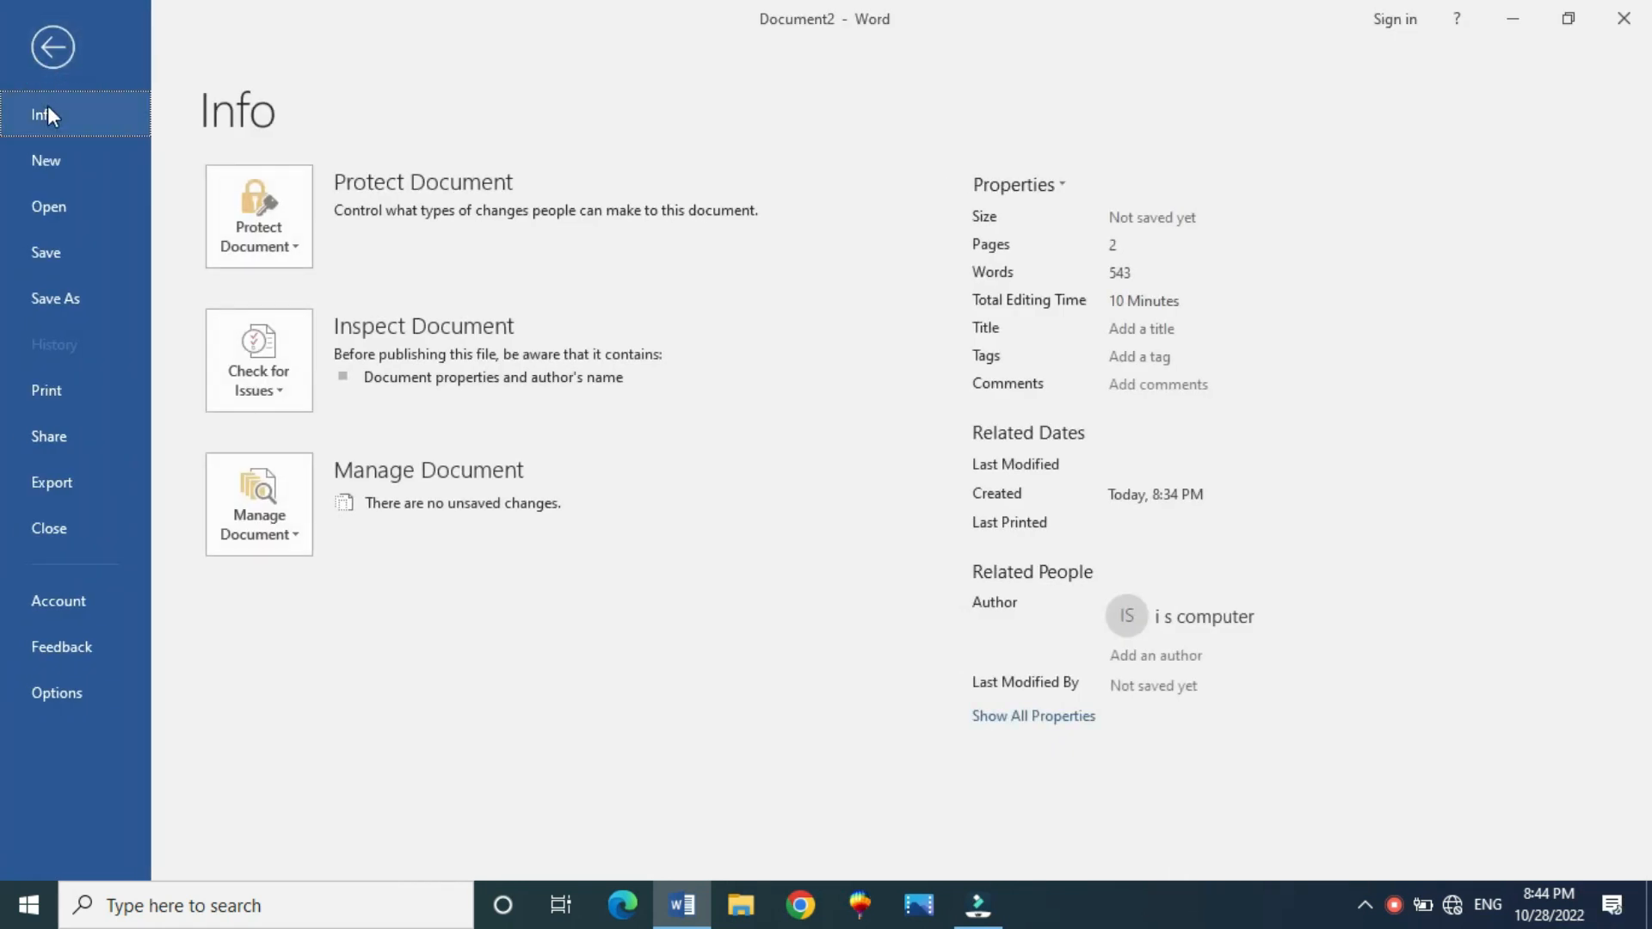
Create a new blank document from the template gallery and close it again
click(54, 167)
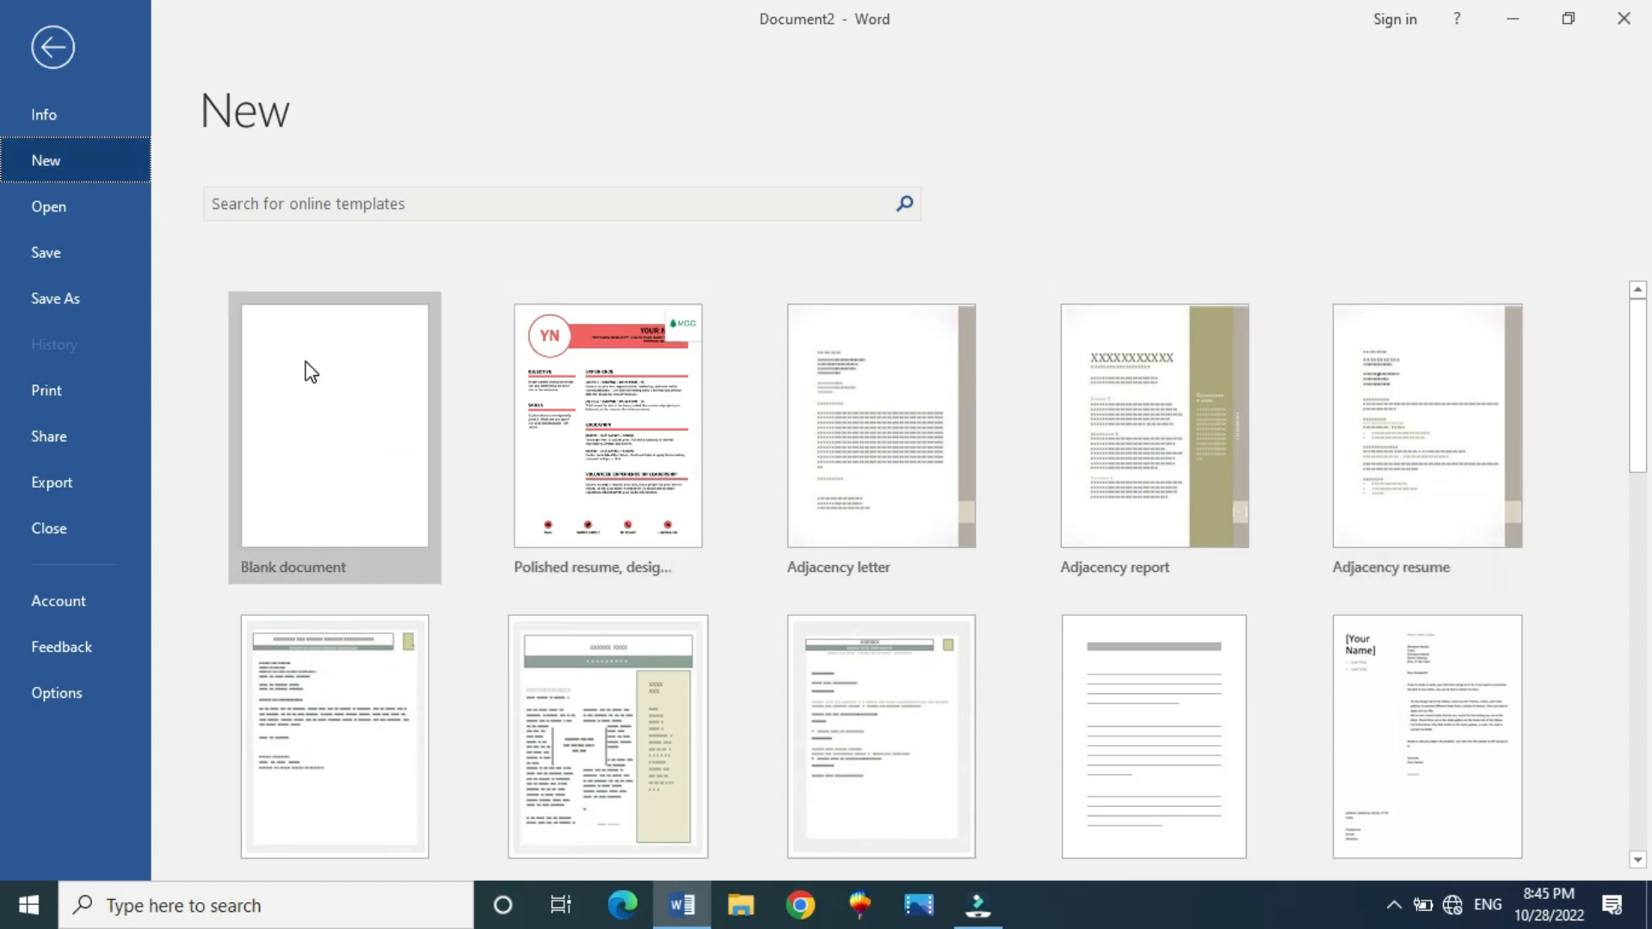
click(53, 36)
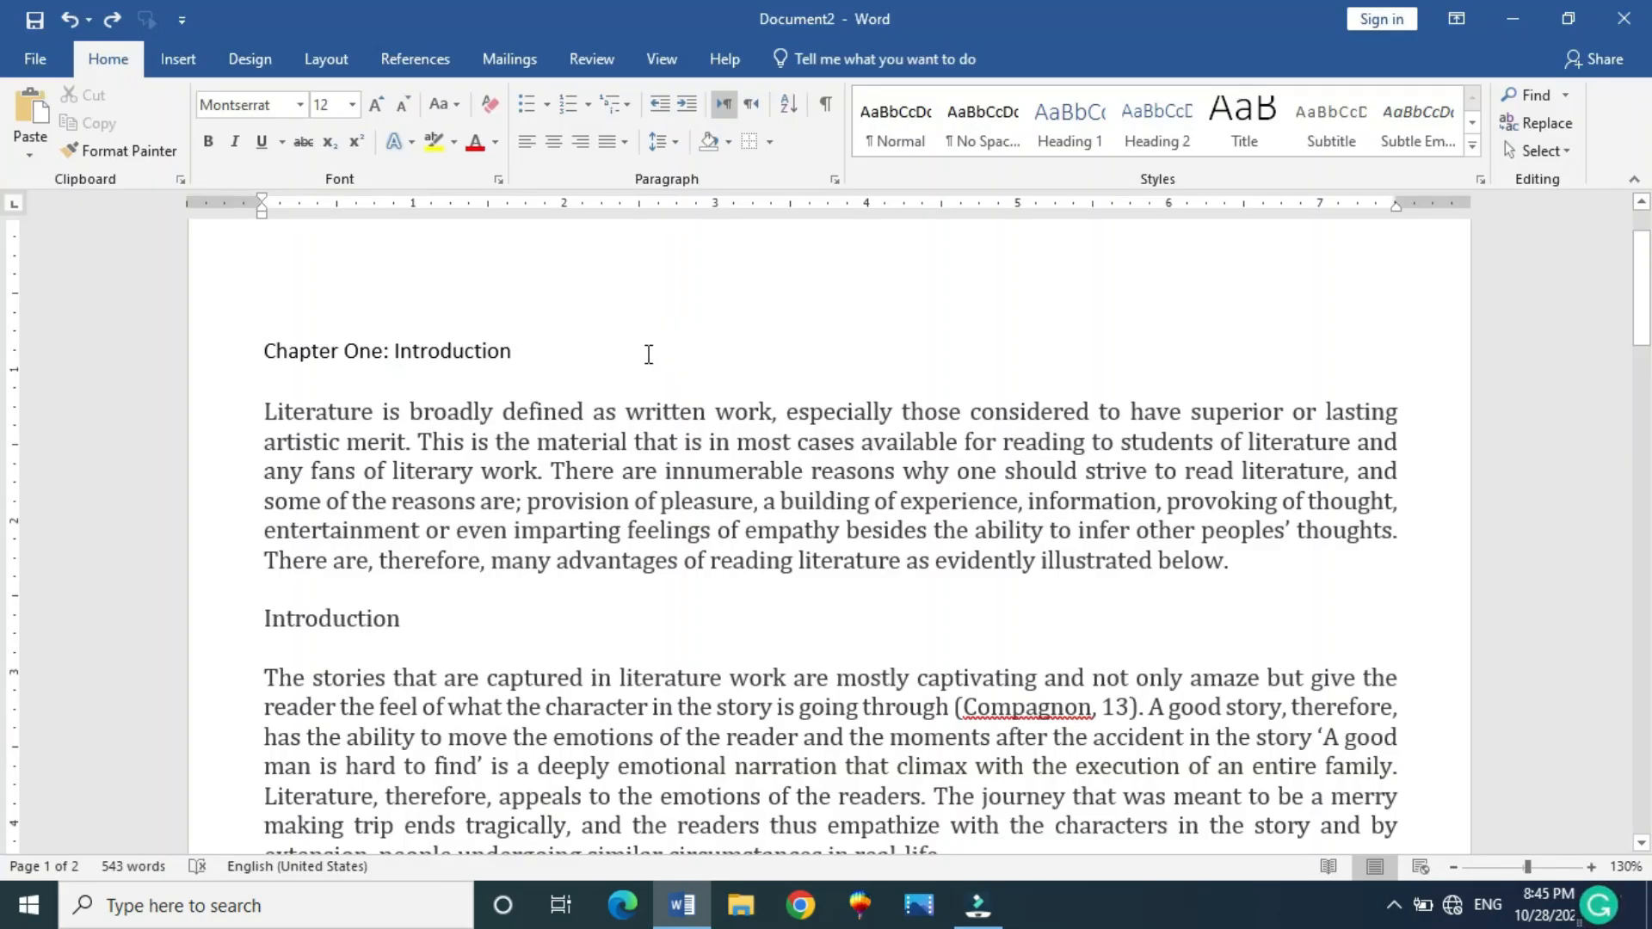
click(34, 58)
click(66, 153)
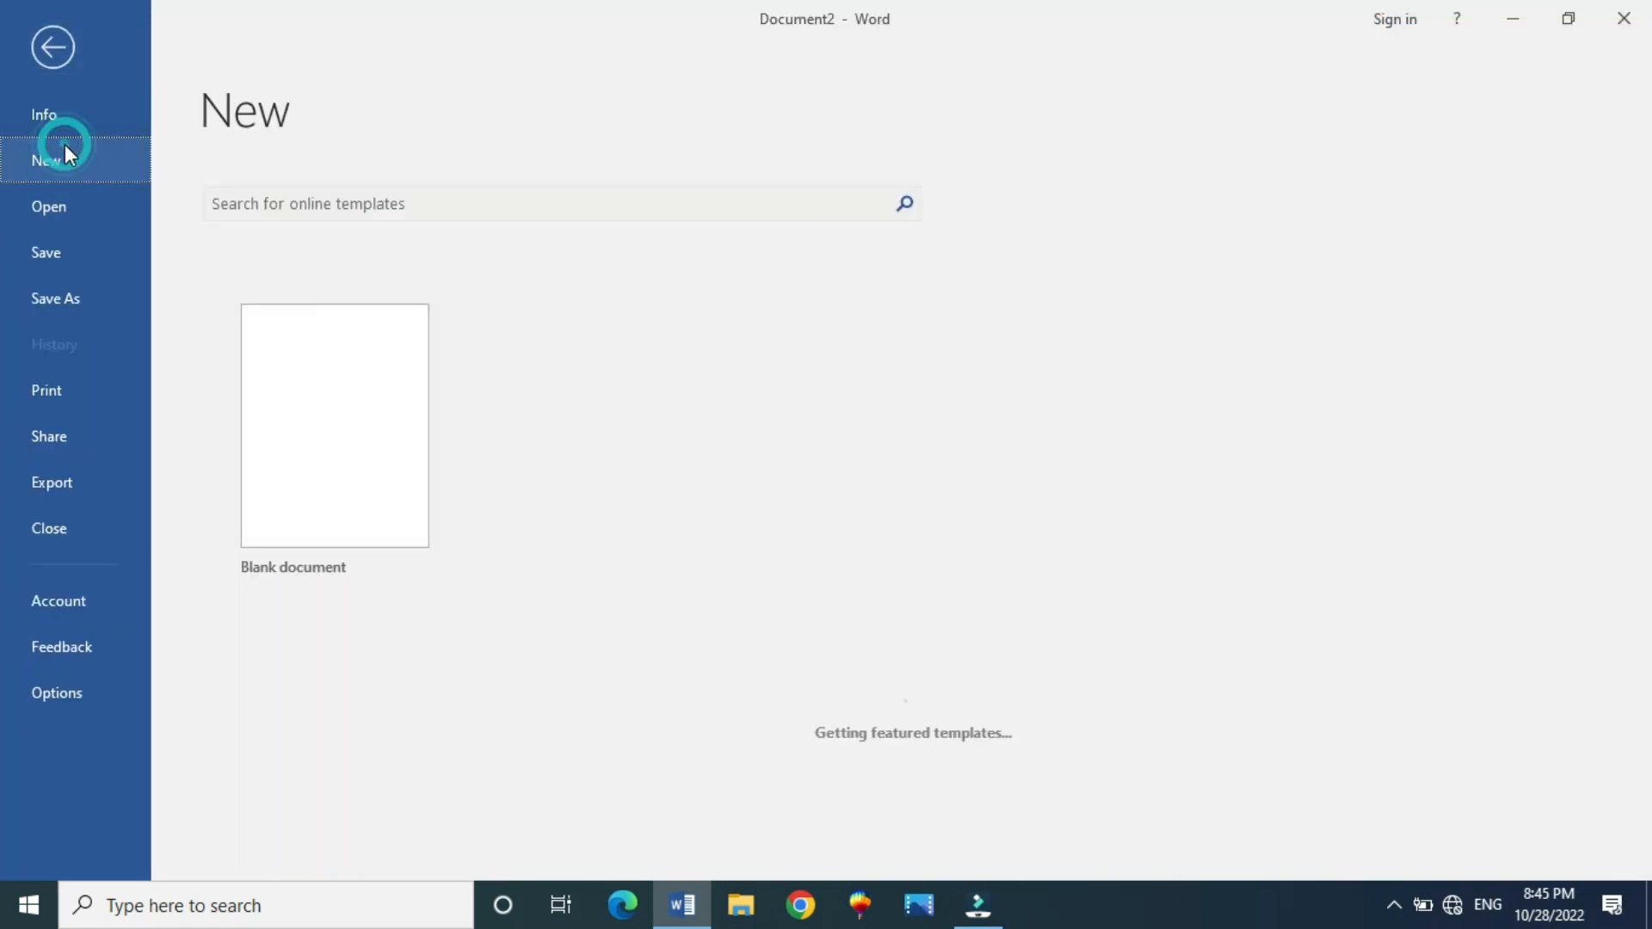
click(363, 432)
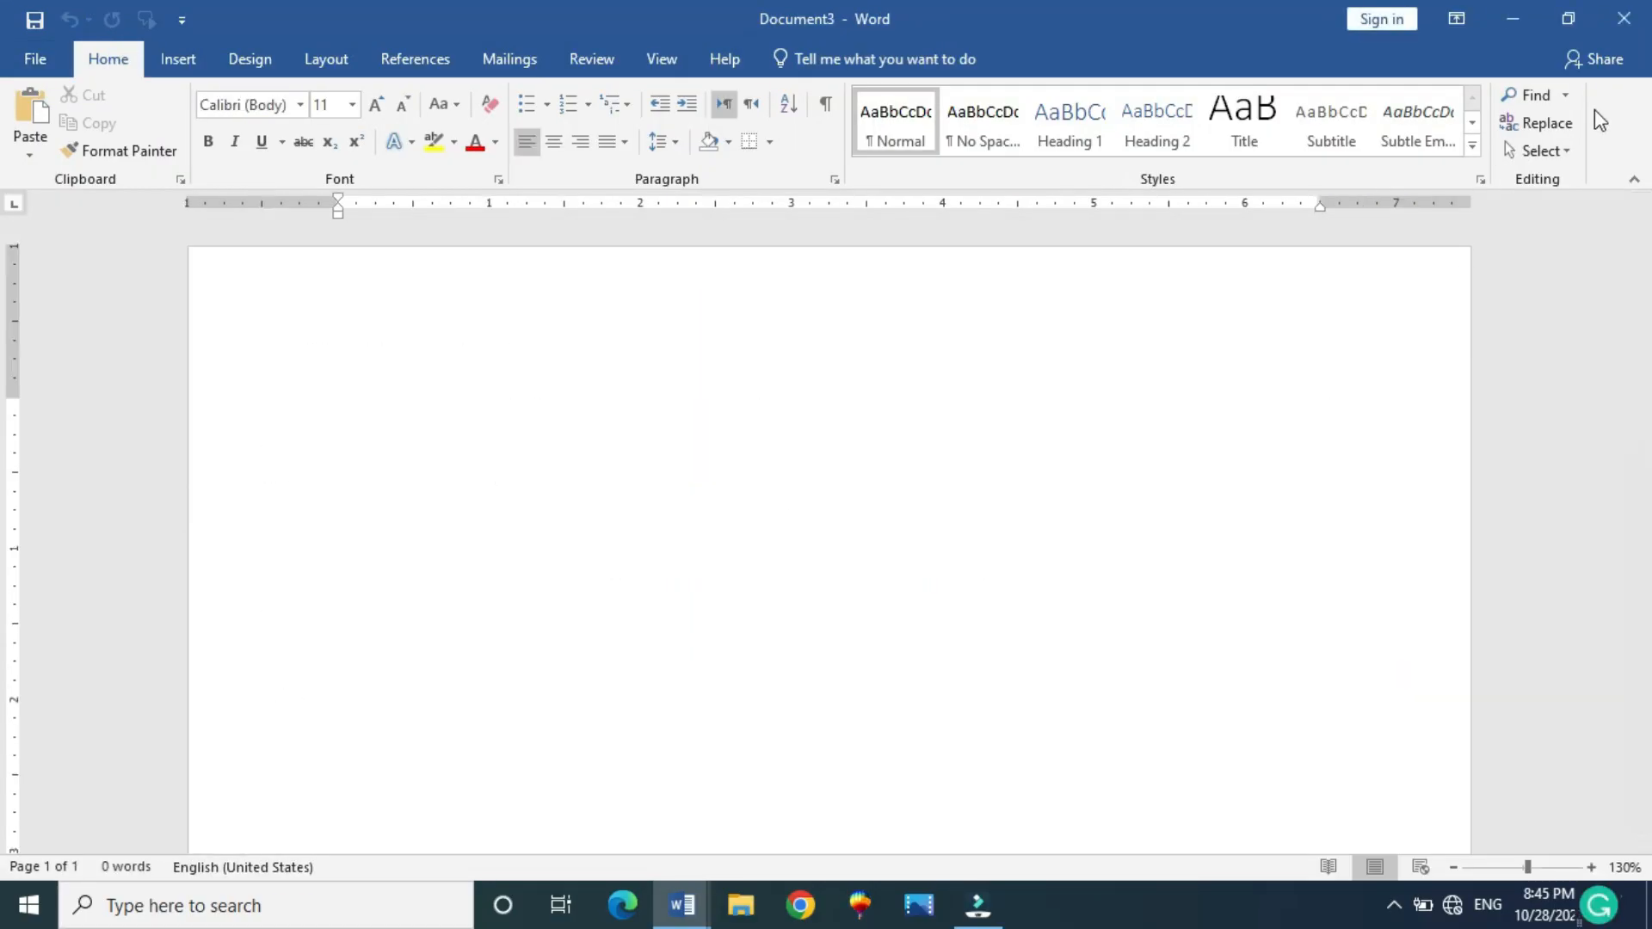
click(1622, 19)
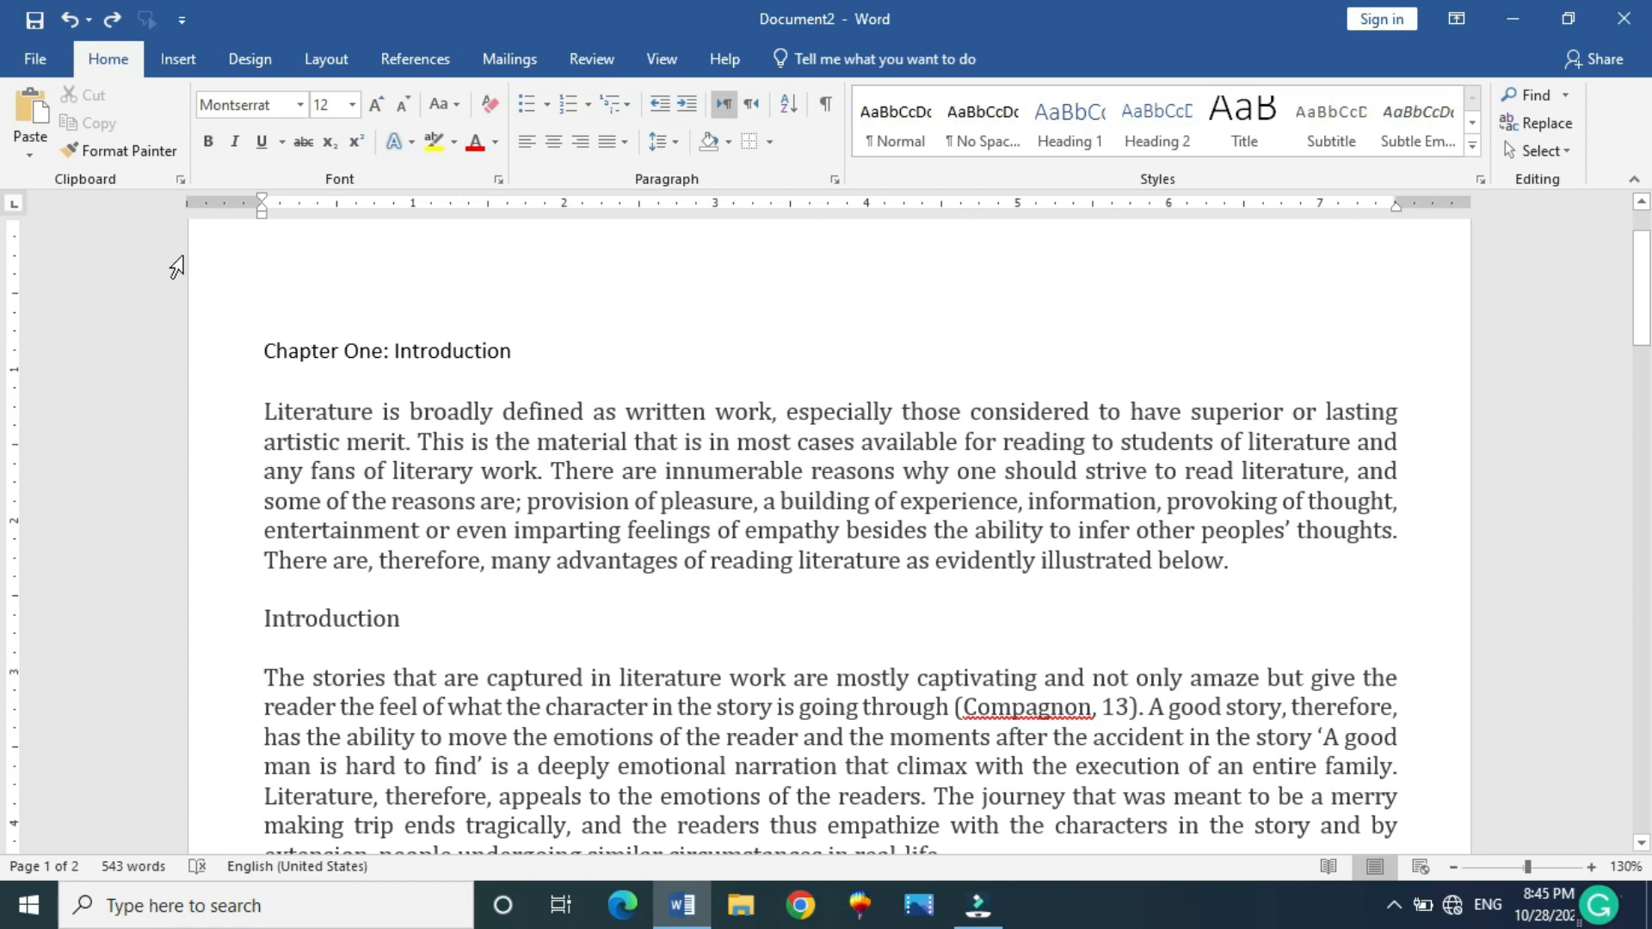
Browse the Desktop folder for existing Word documents to open, and cancel without opening any
click(44, 62)
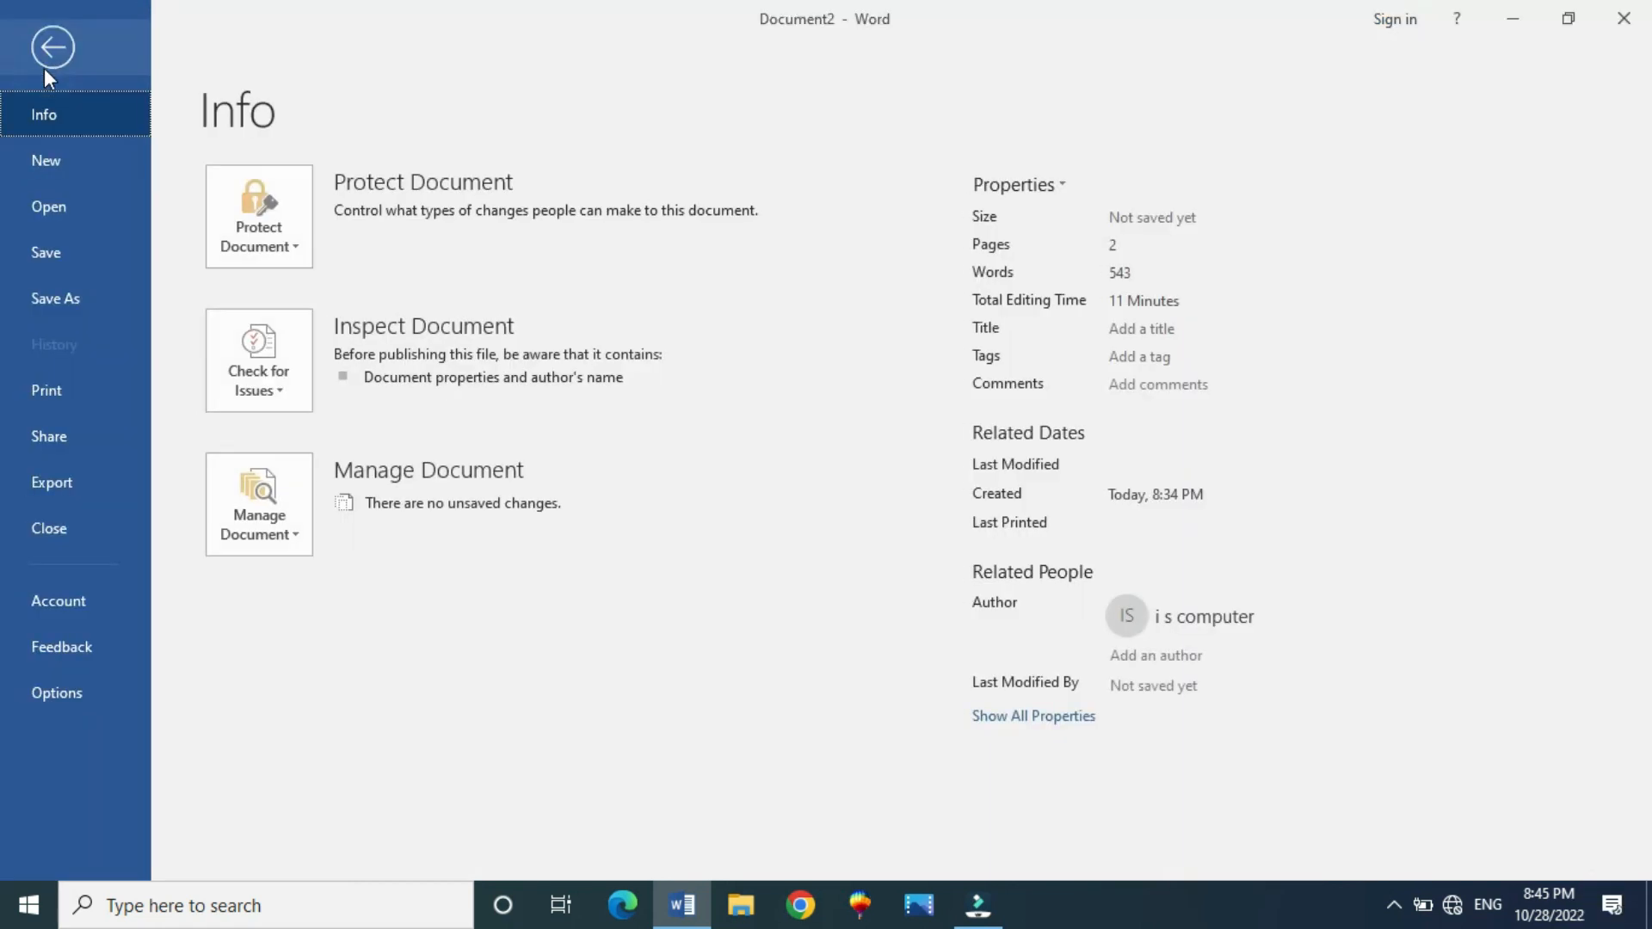
click(74, 208)
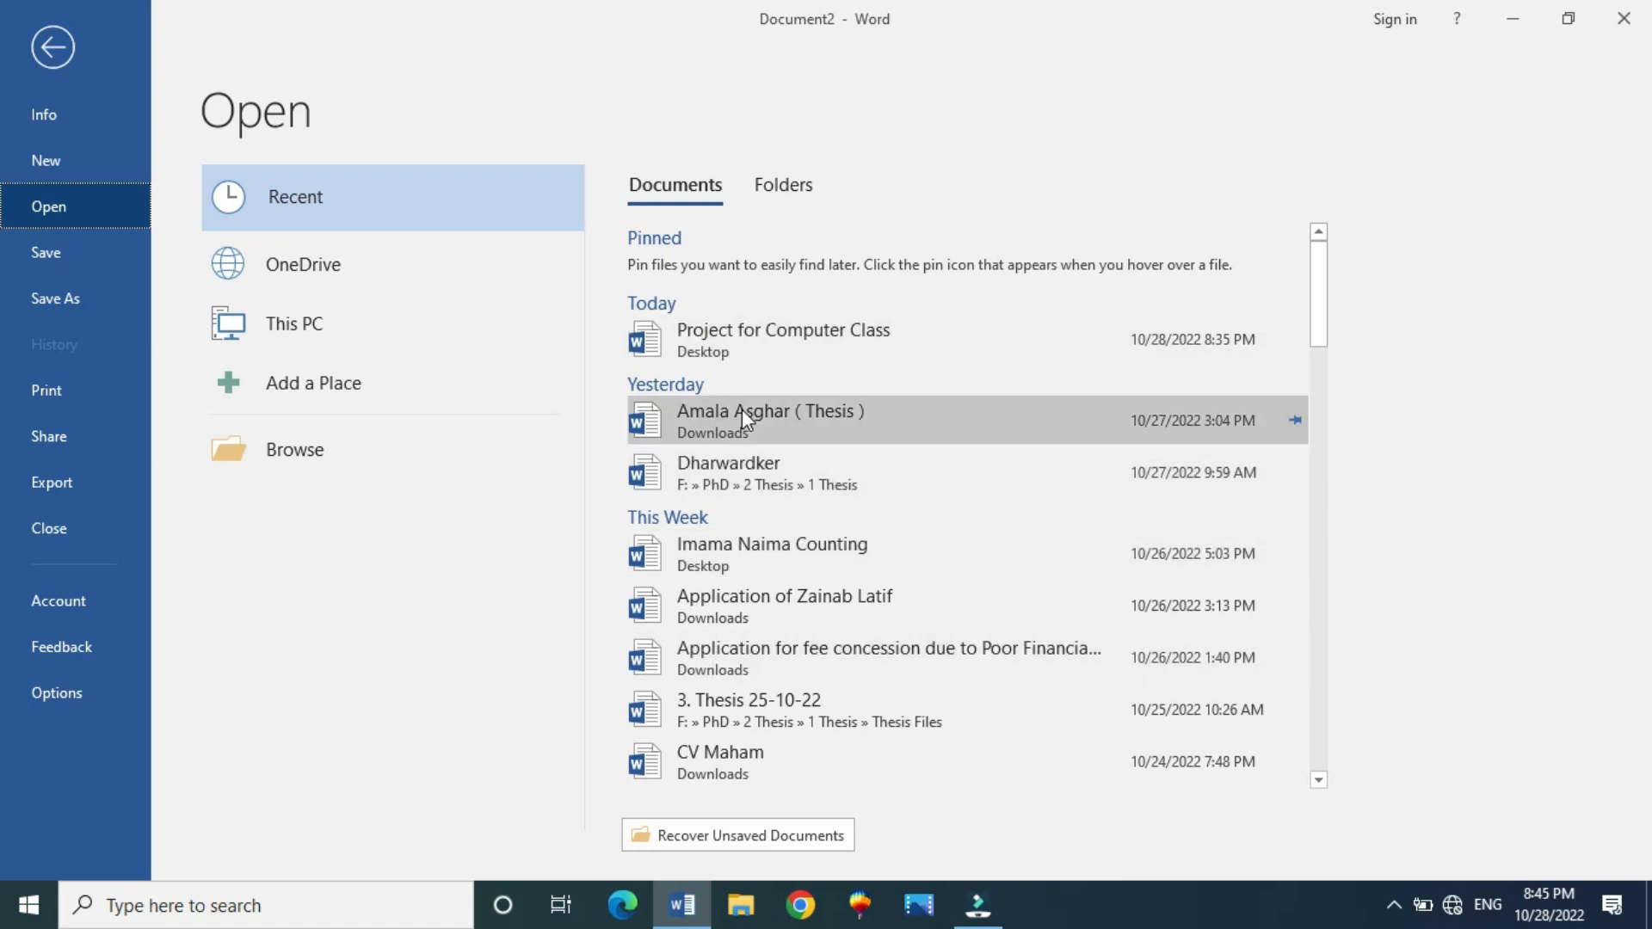
click(324, 462)
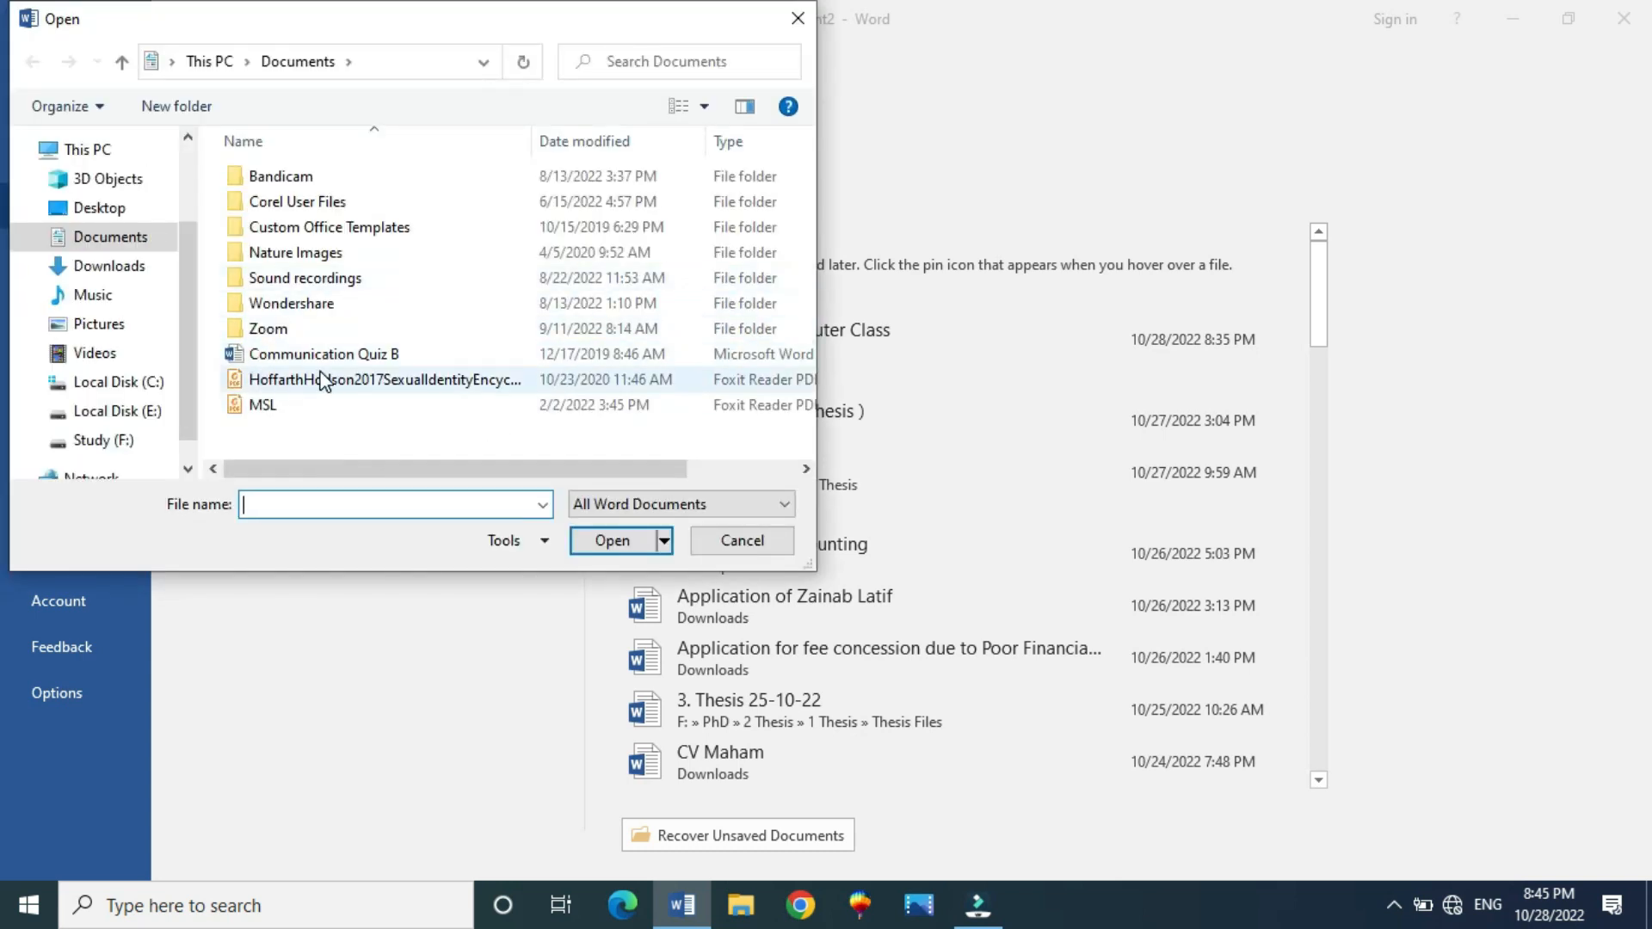
click(100, 209)
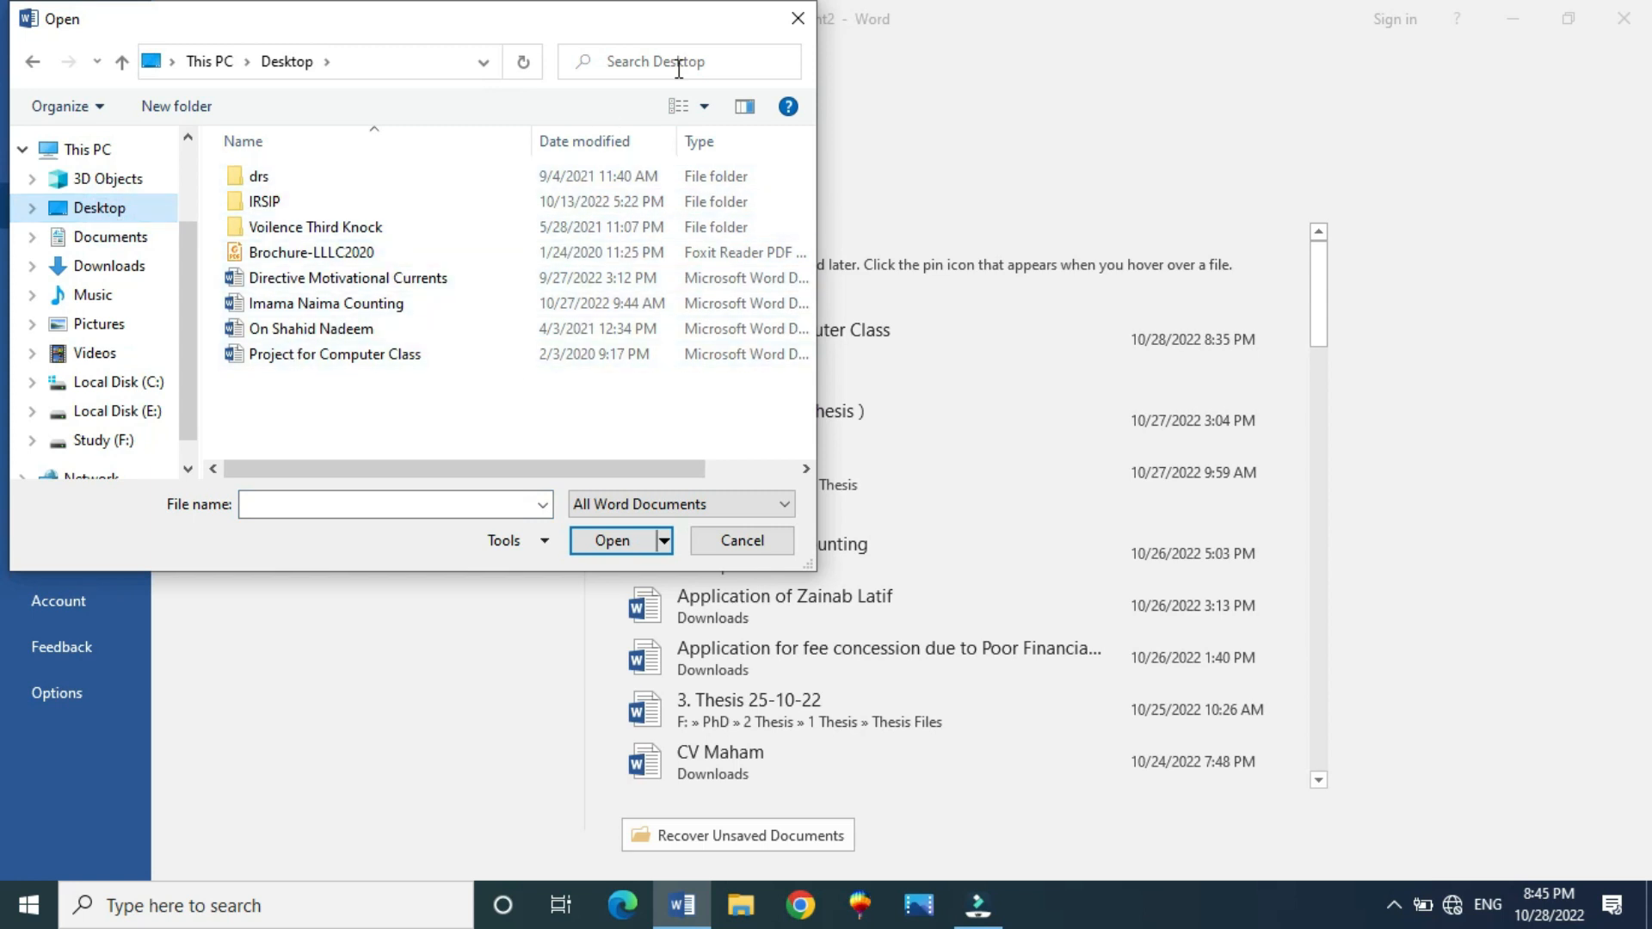
click(812, 22)
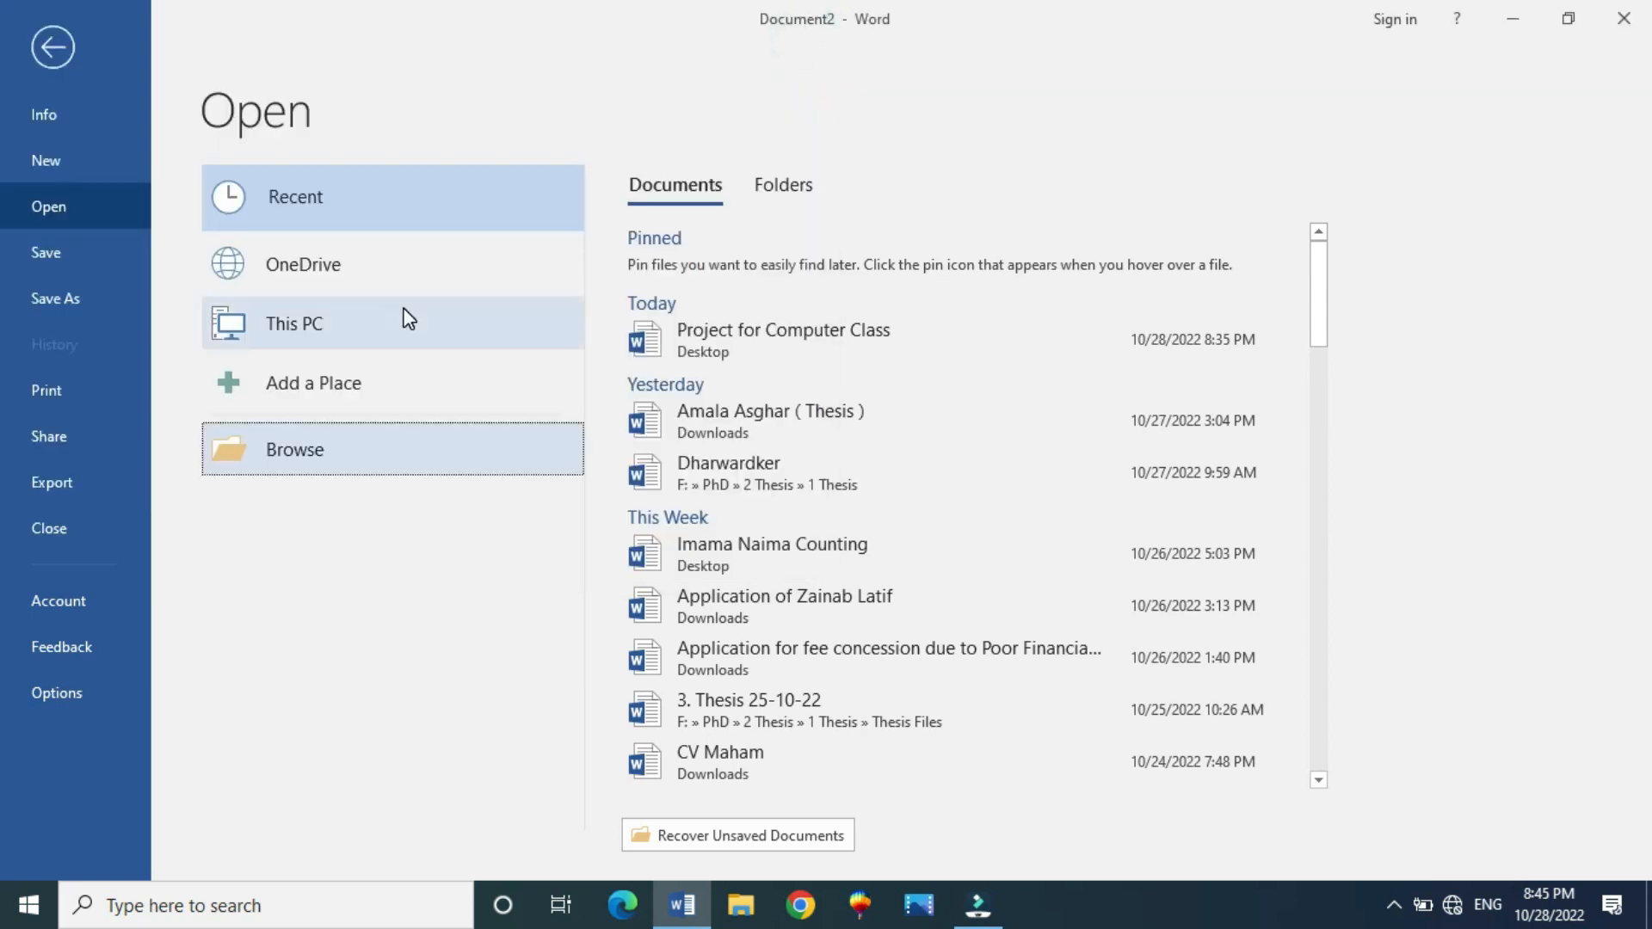
Start saving the document as a Word Document named Chapter One on the Desktop, and cancel the save
click(50, 254)
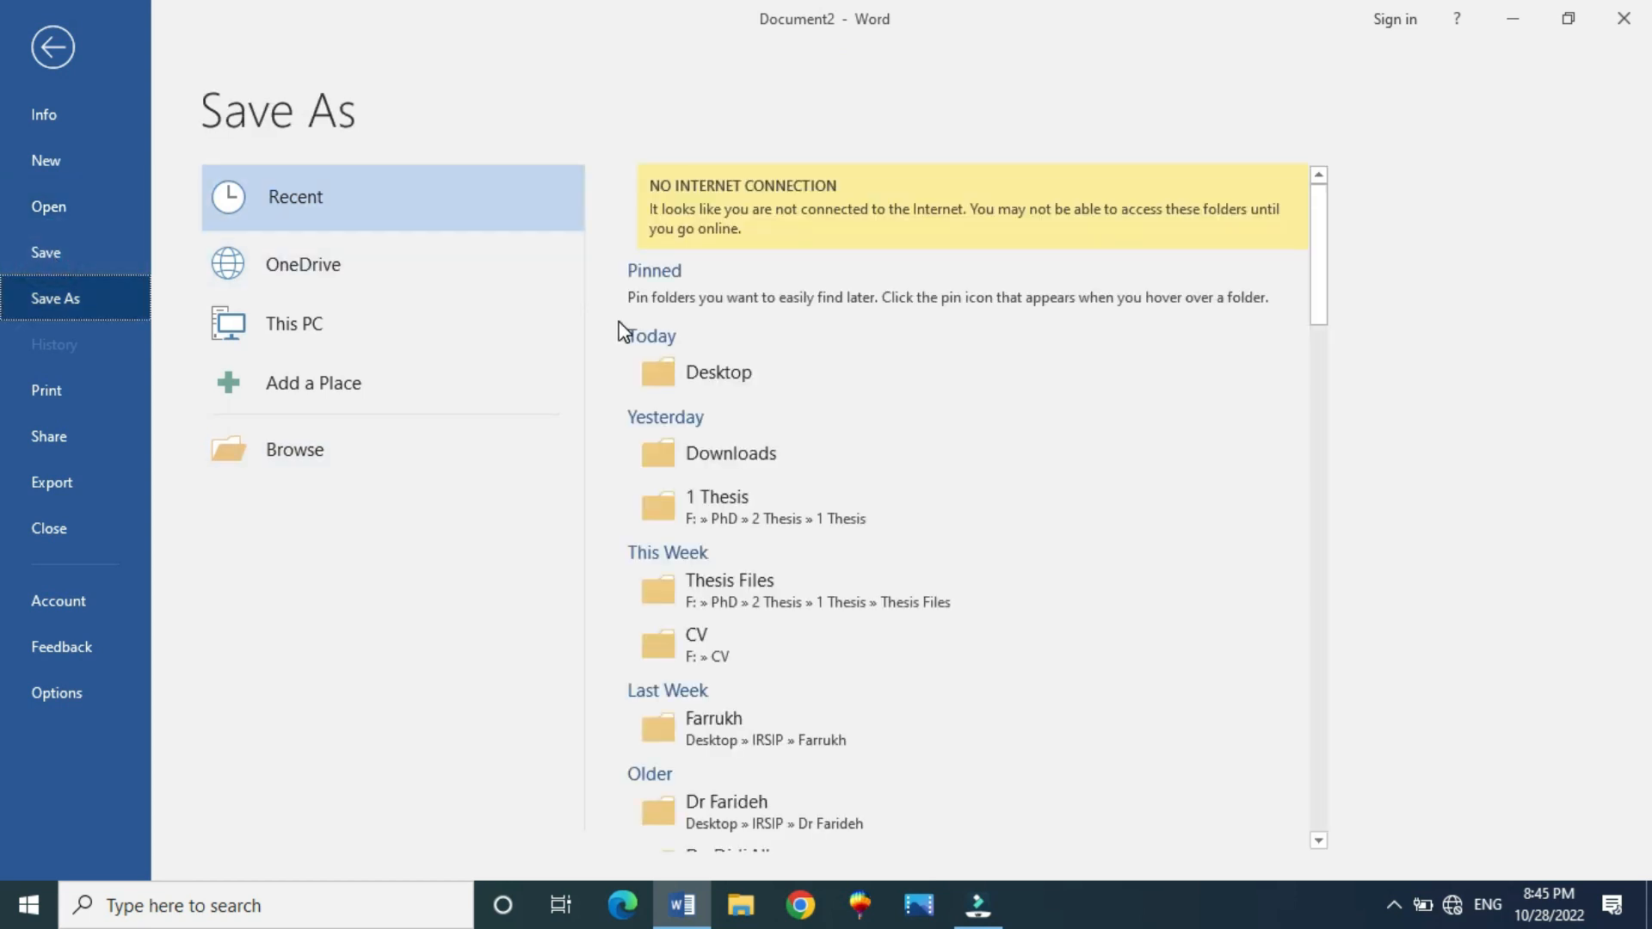
click(336, 461)
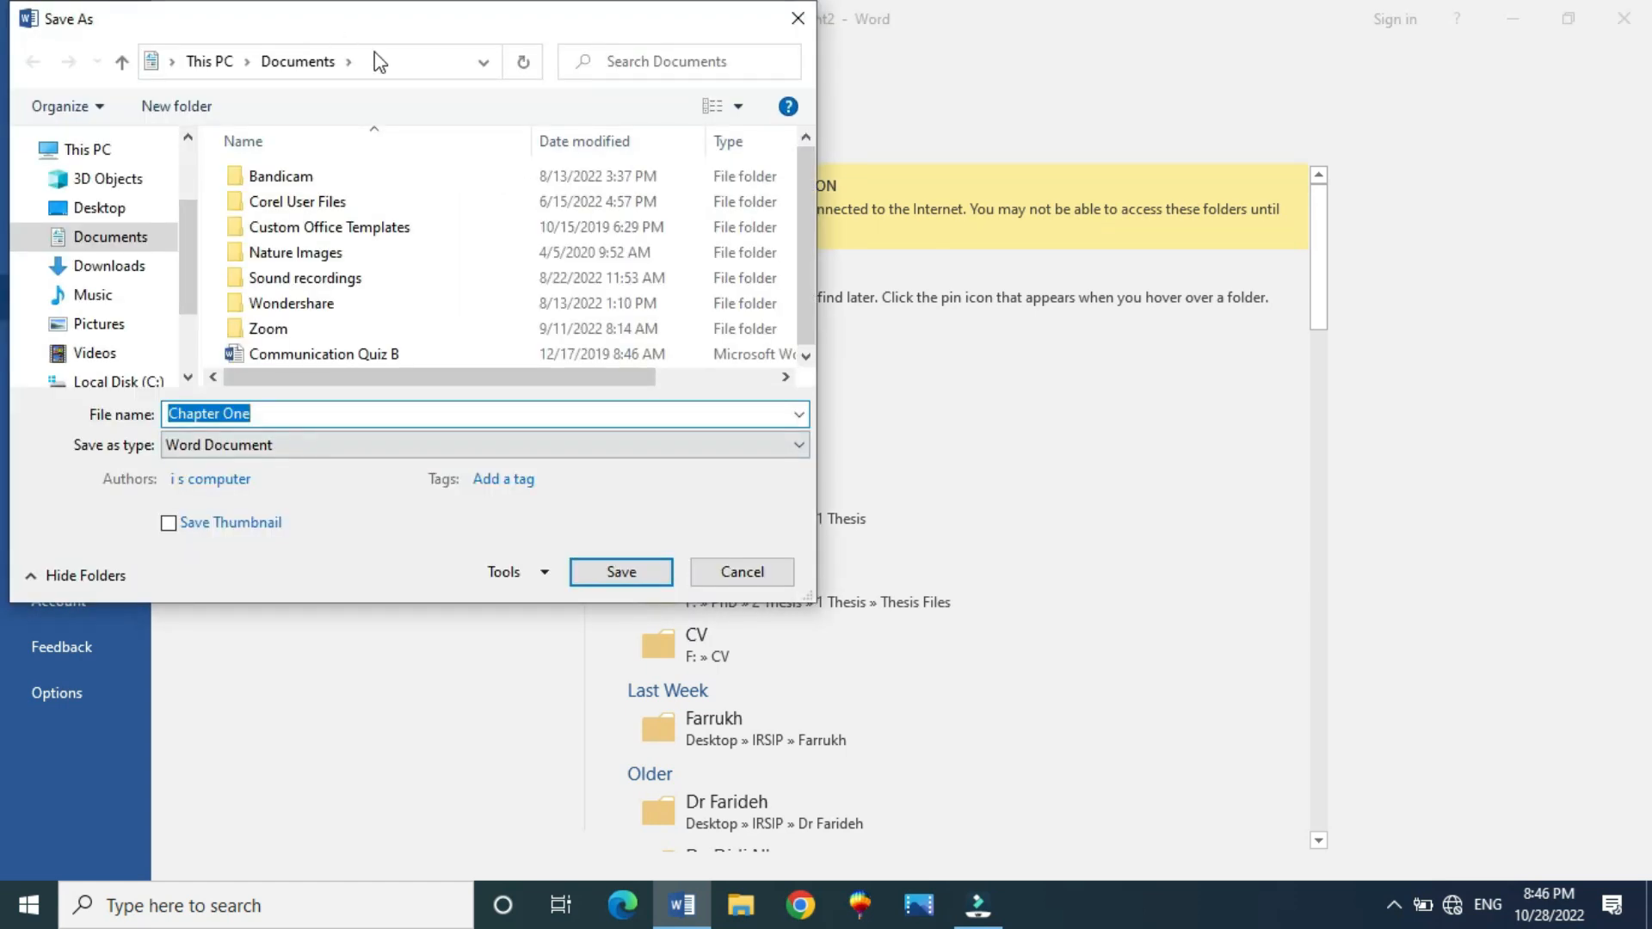
click(99, 211)
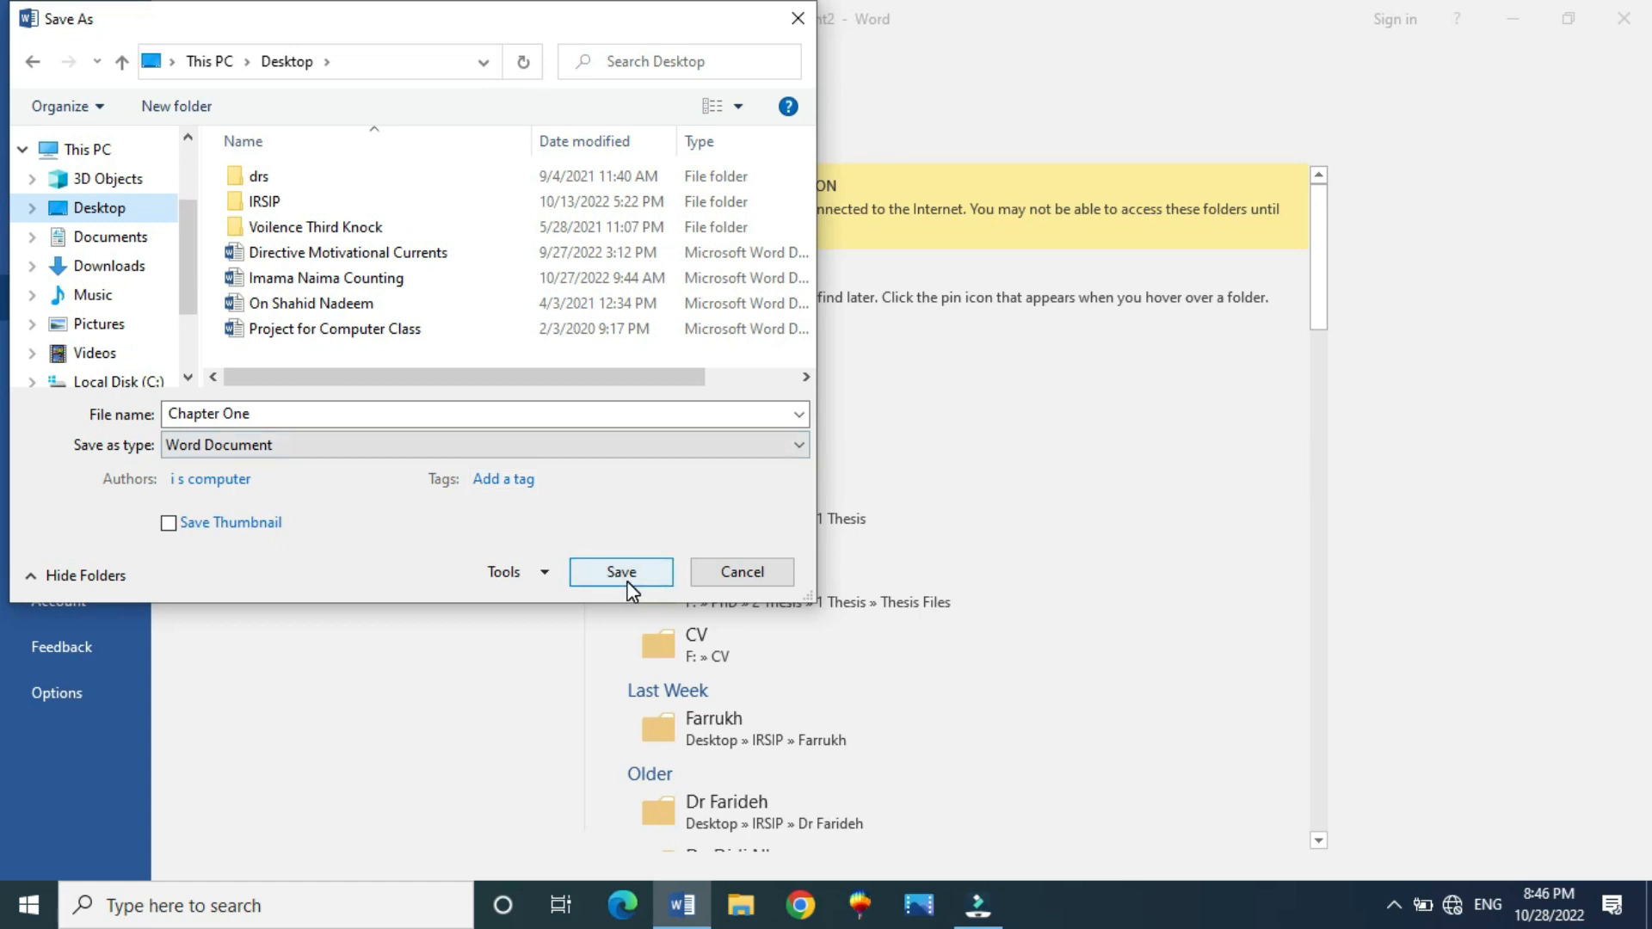
click(745, 574)
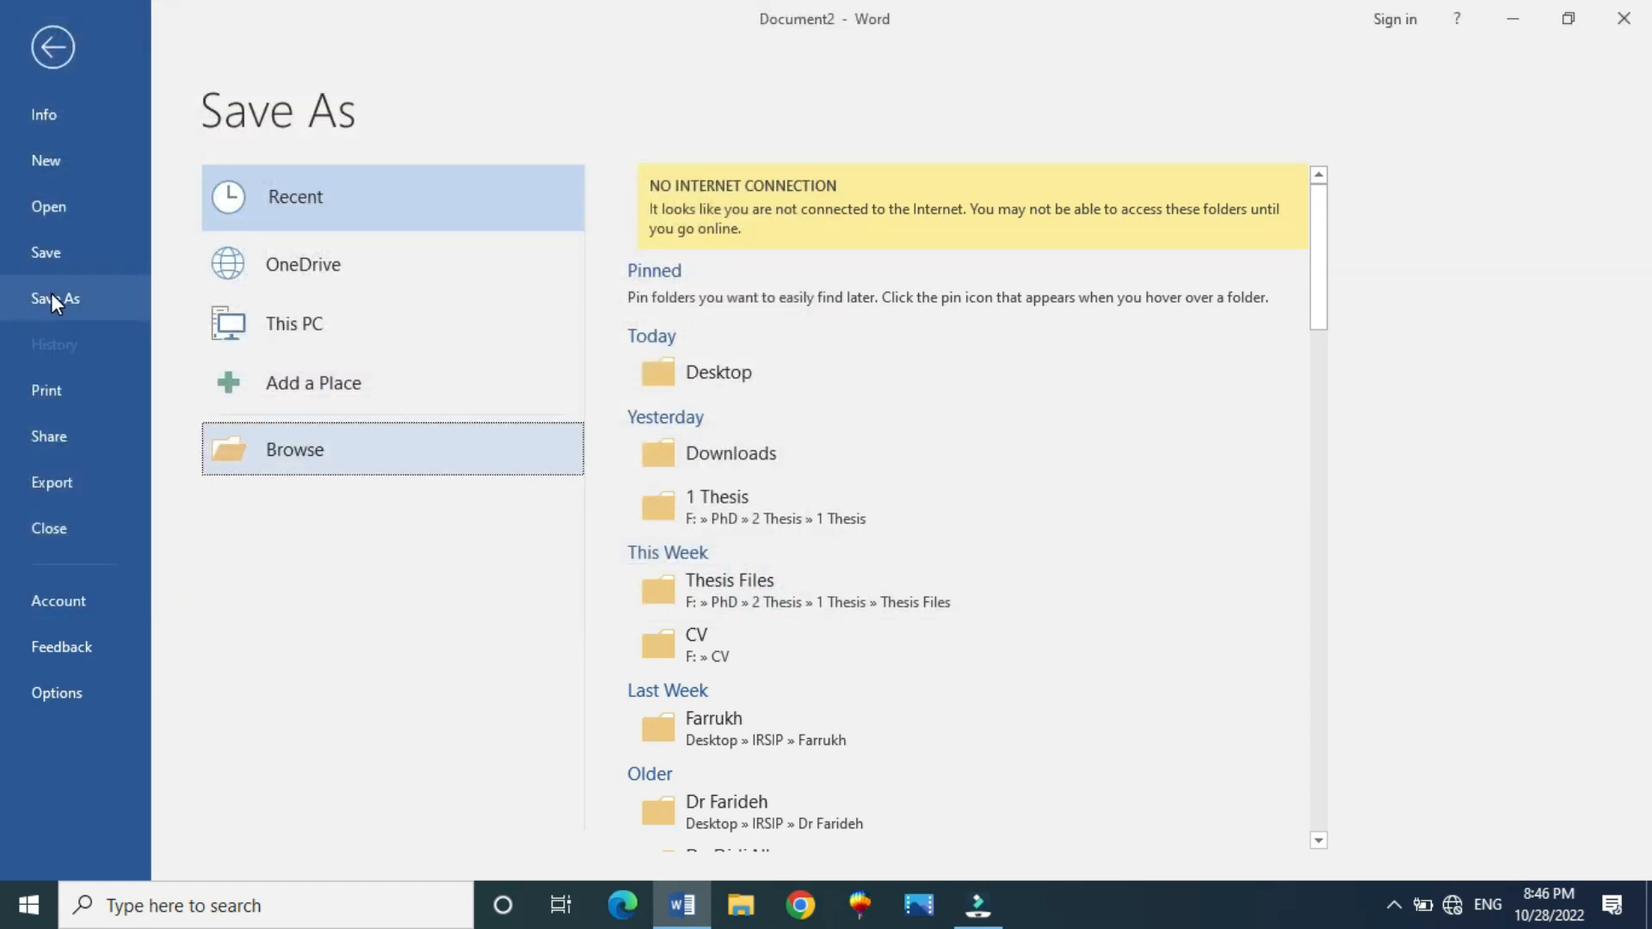
Save a copy of the document to the Desktop as a PDF named Chapter One
click(53, 299)
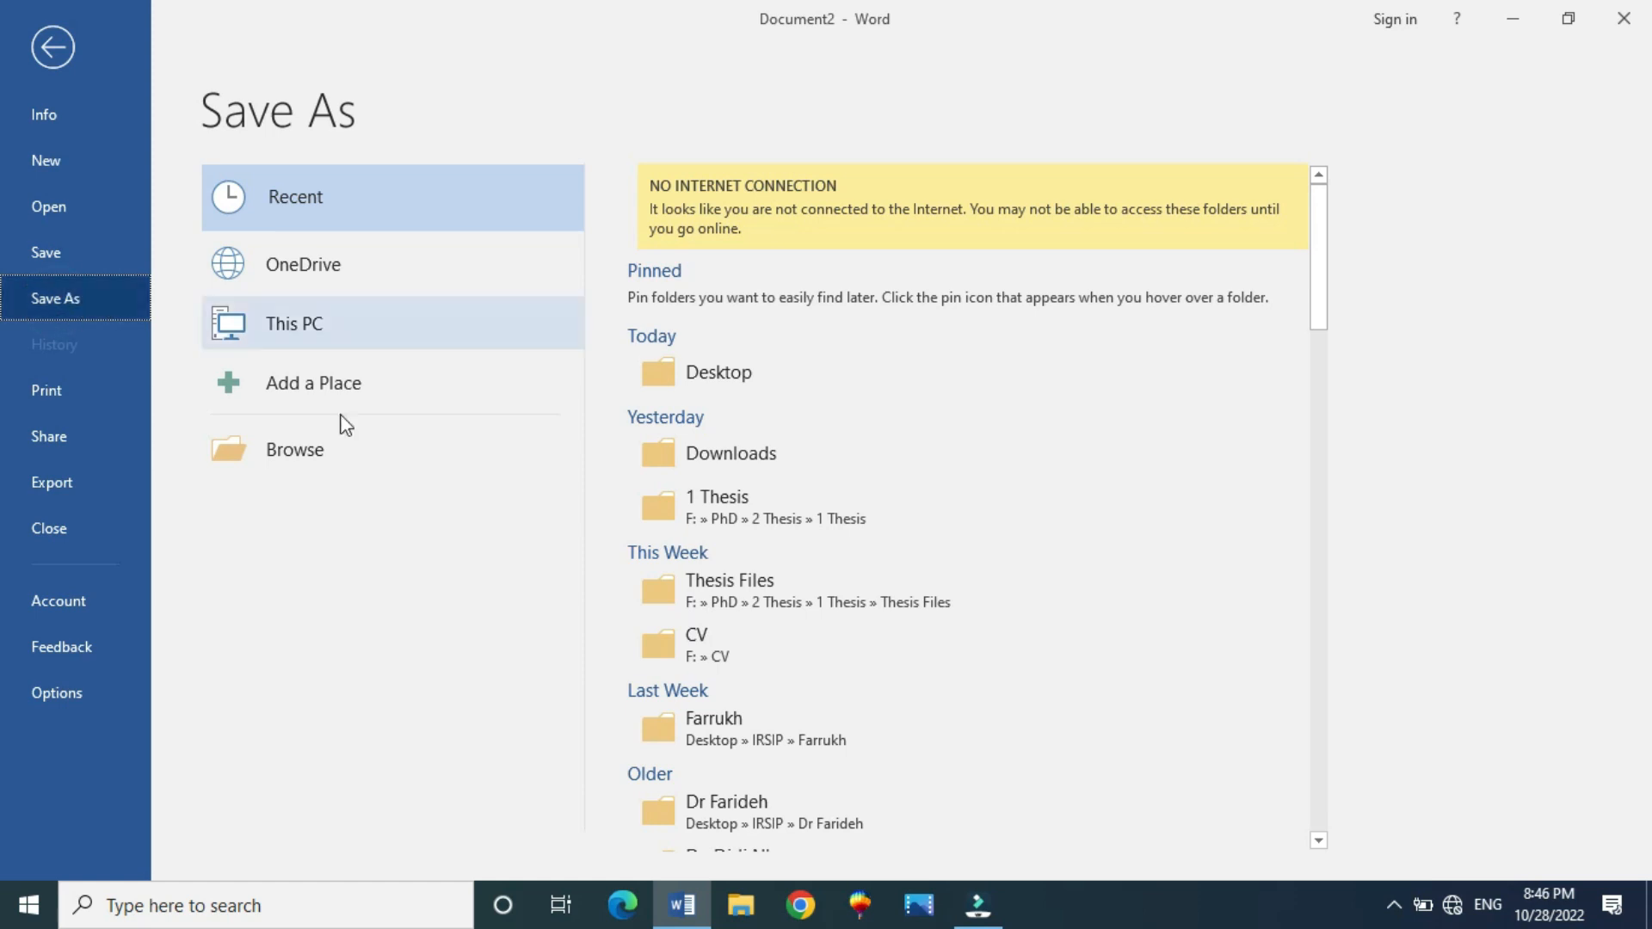
click(296, 447)
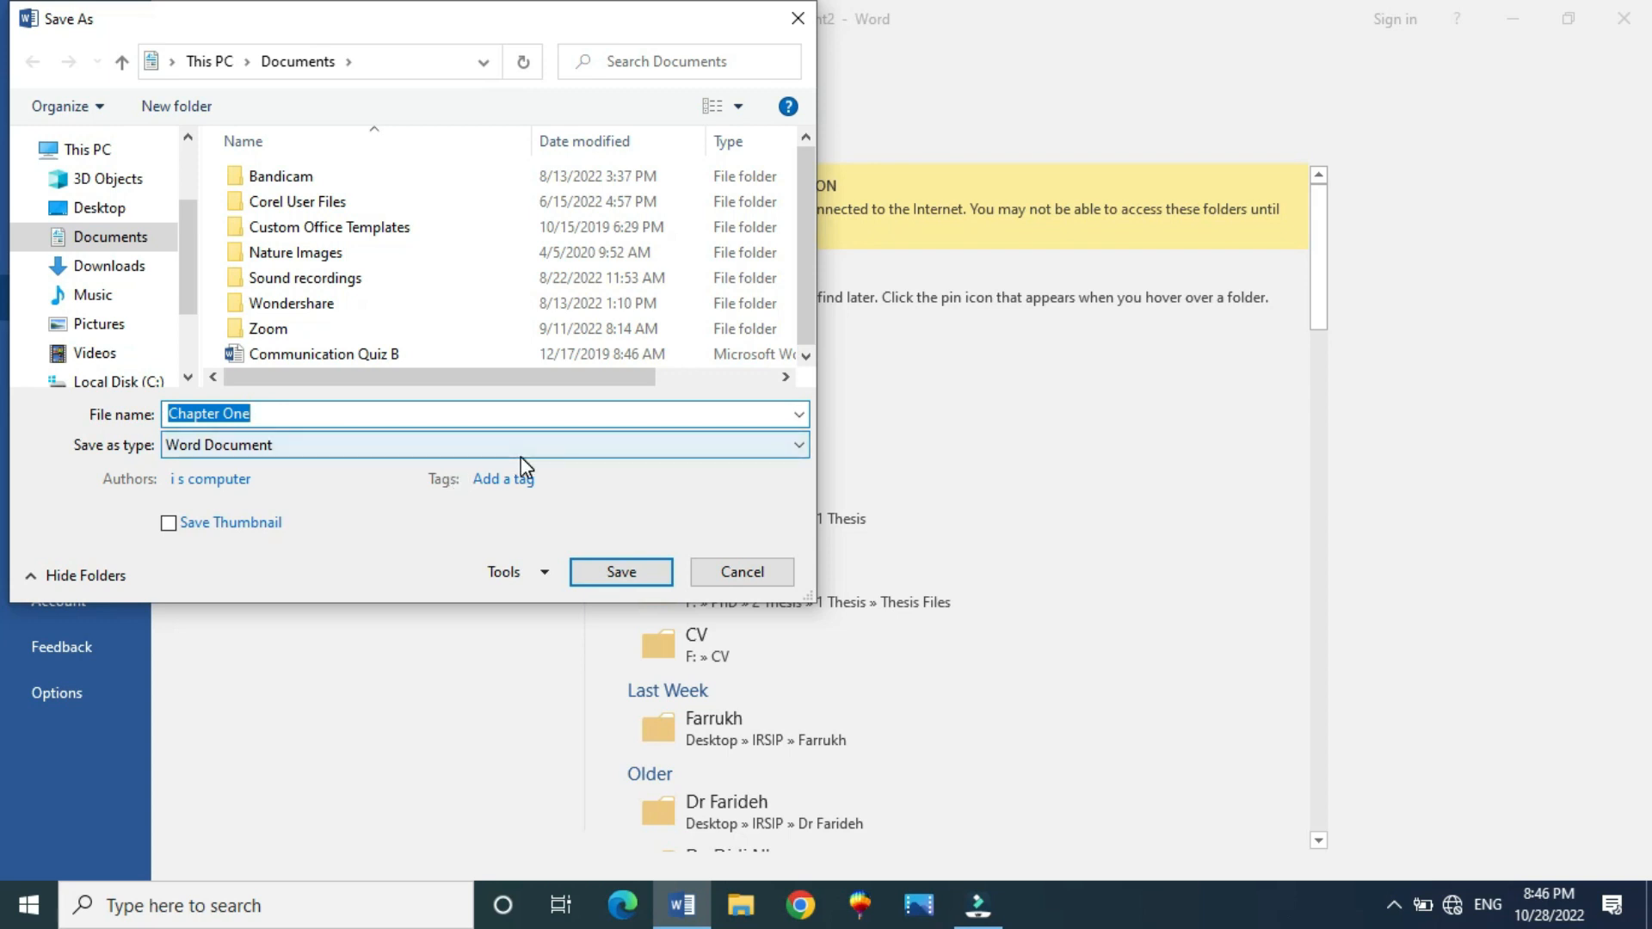
click(580, 451)
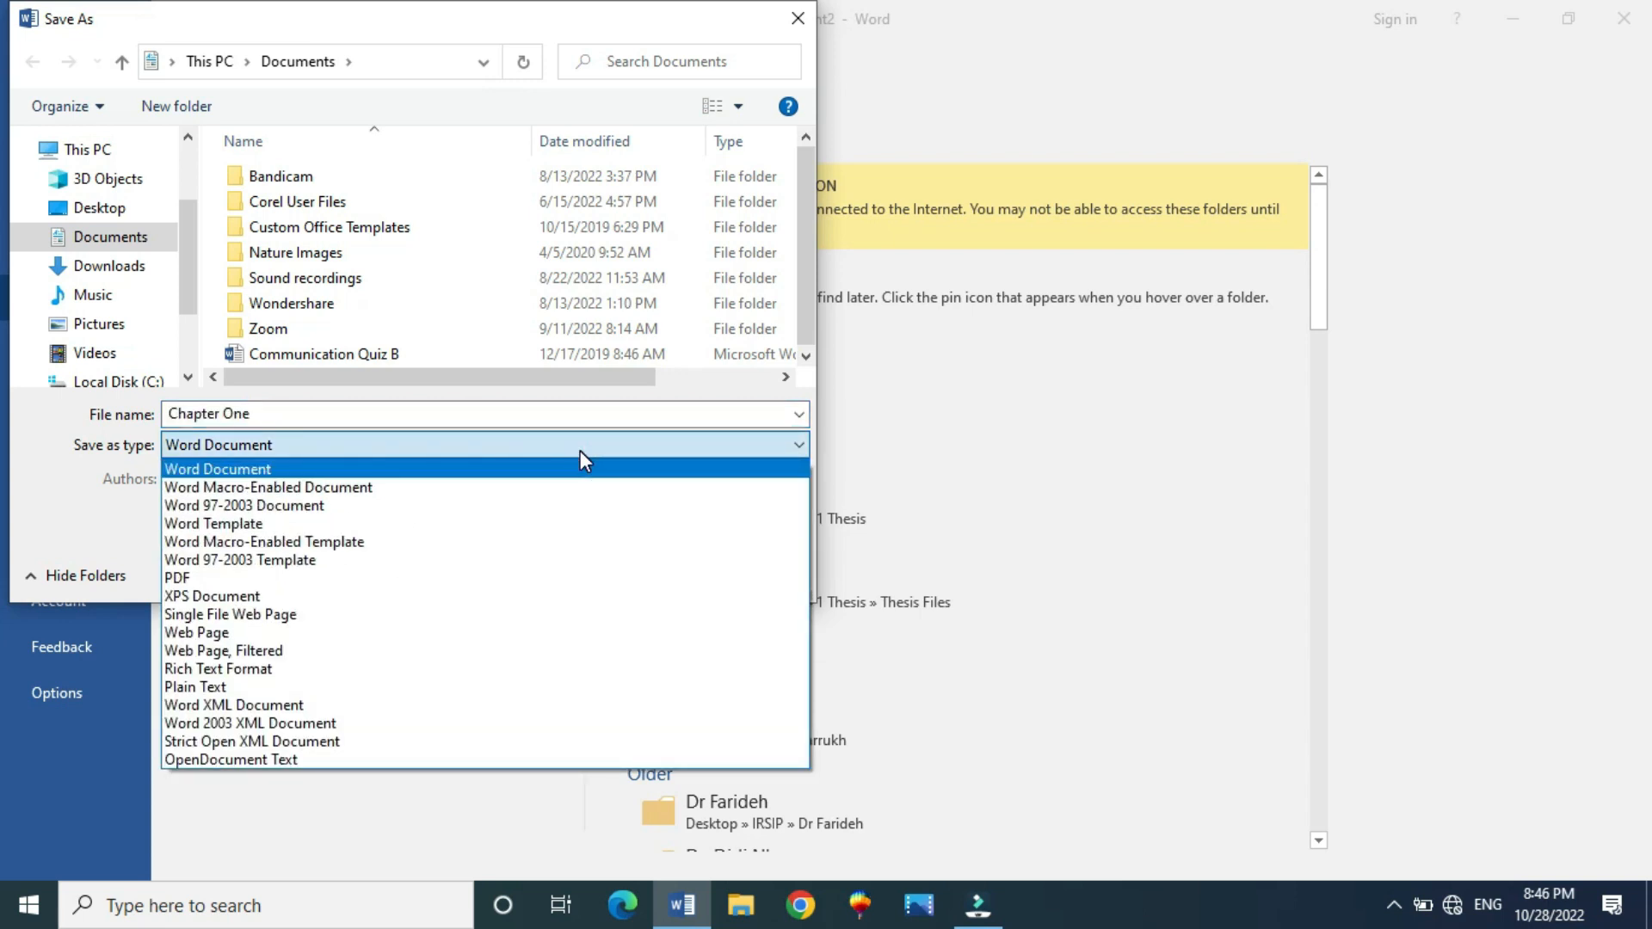
click(225, 576)
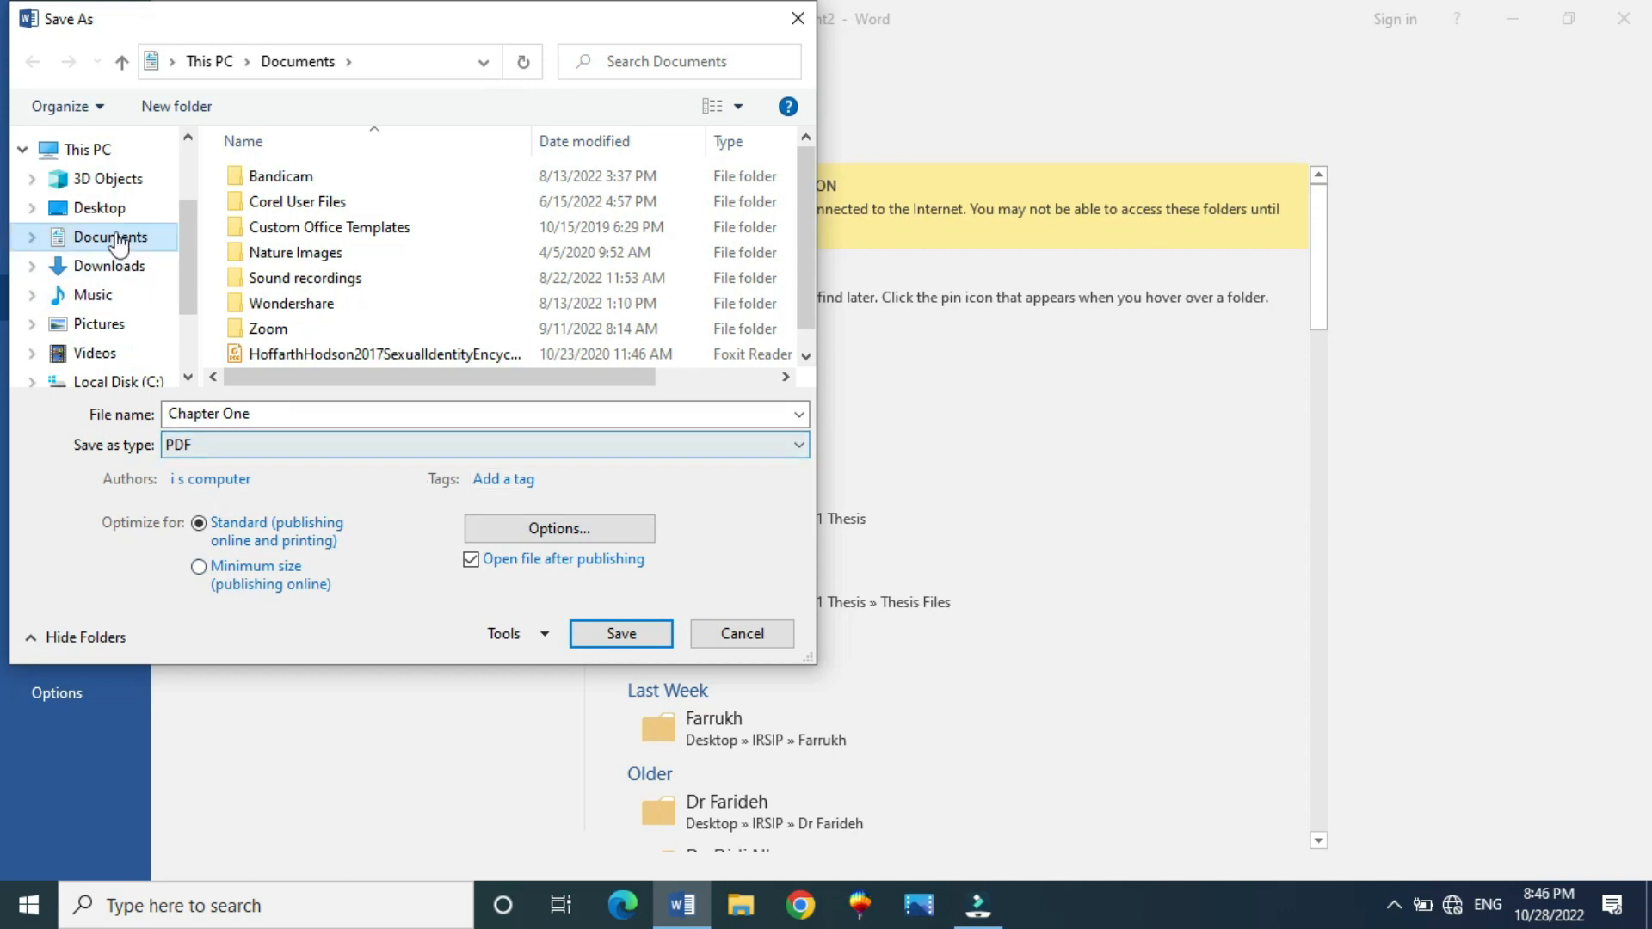
click(105, 210)
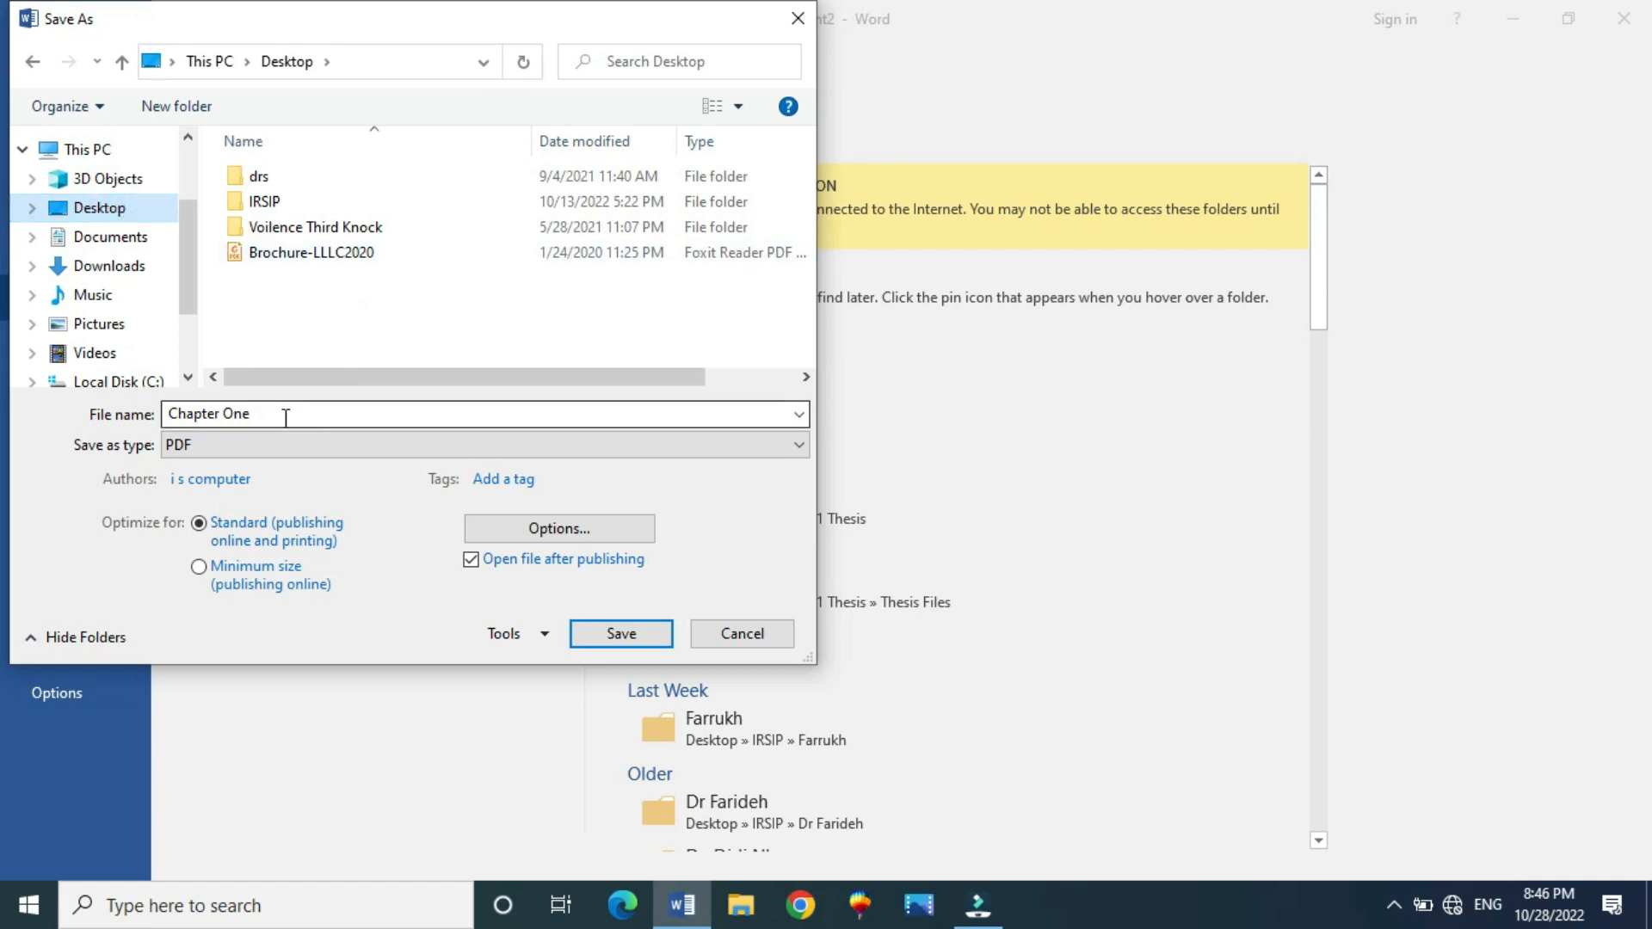
click(619, 637)
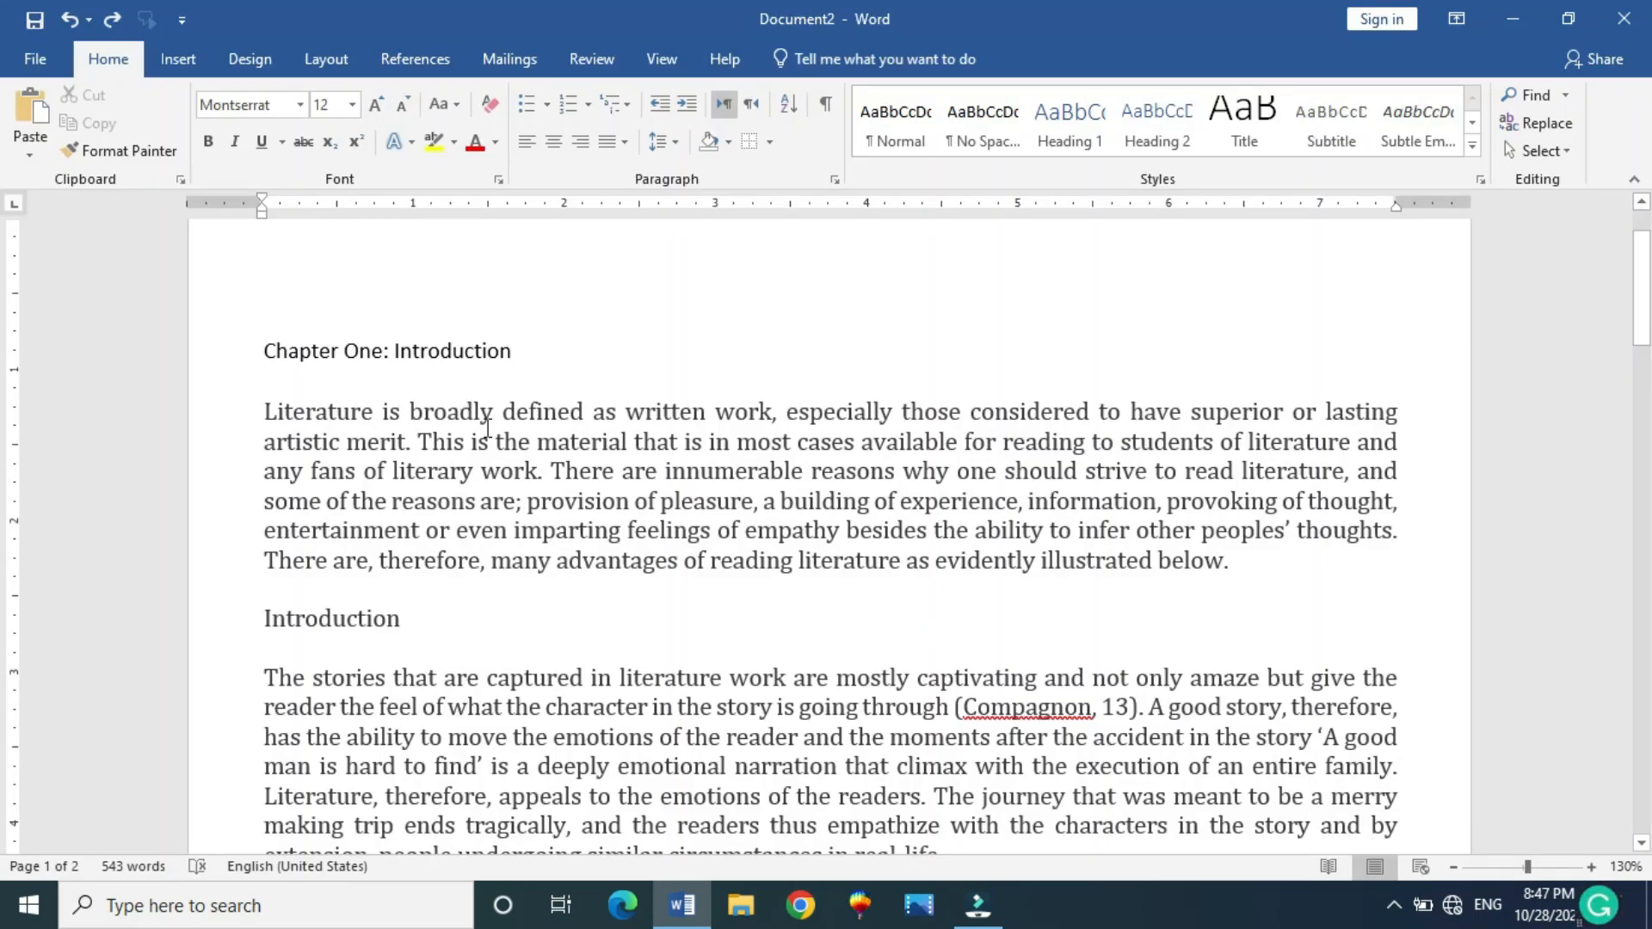
View the exported PDF in Foxit Reader and its file on the desktop, and return to Word
click(1514, 12)
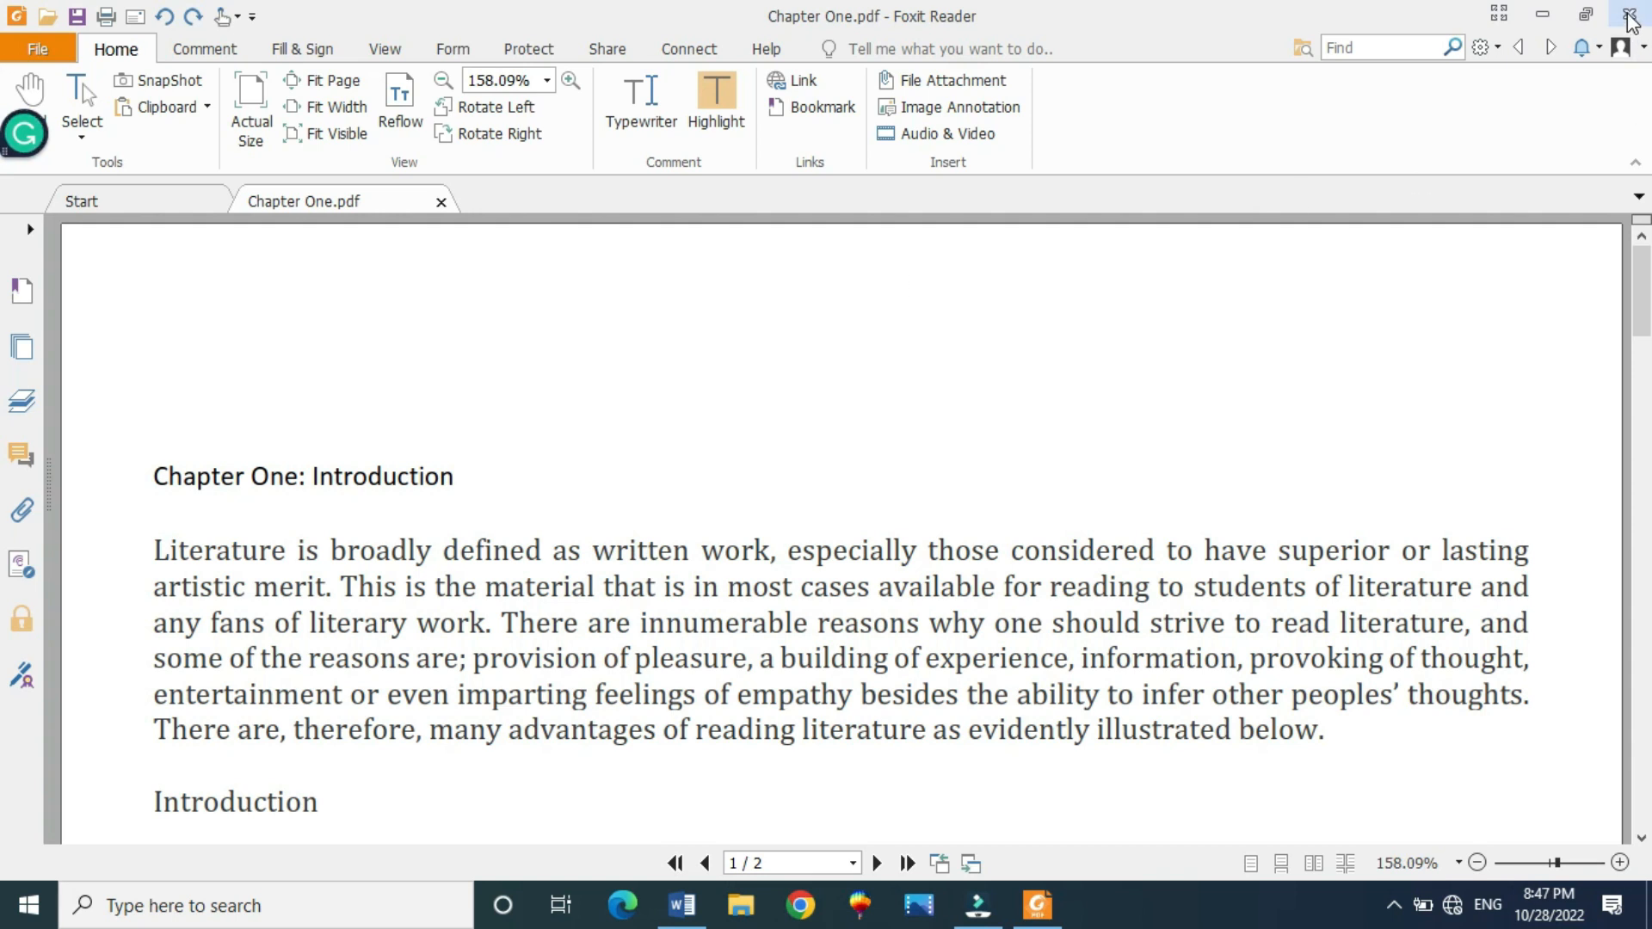
click(1543, 12)
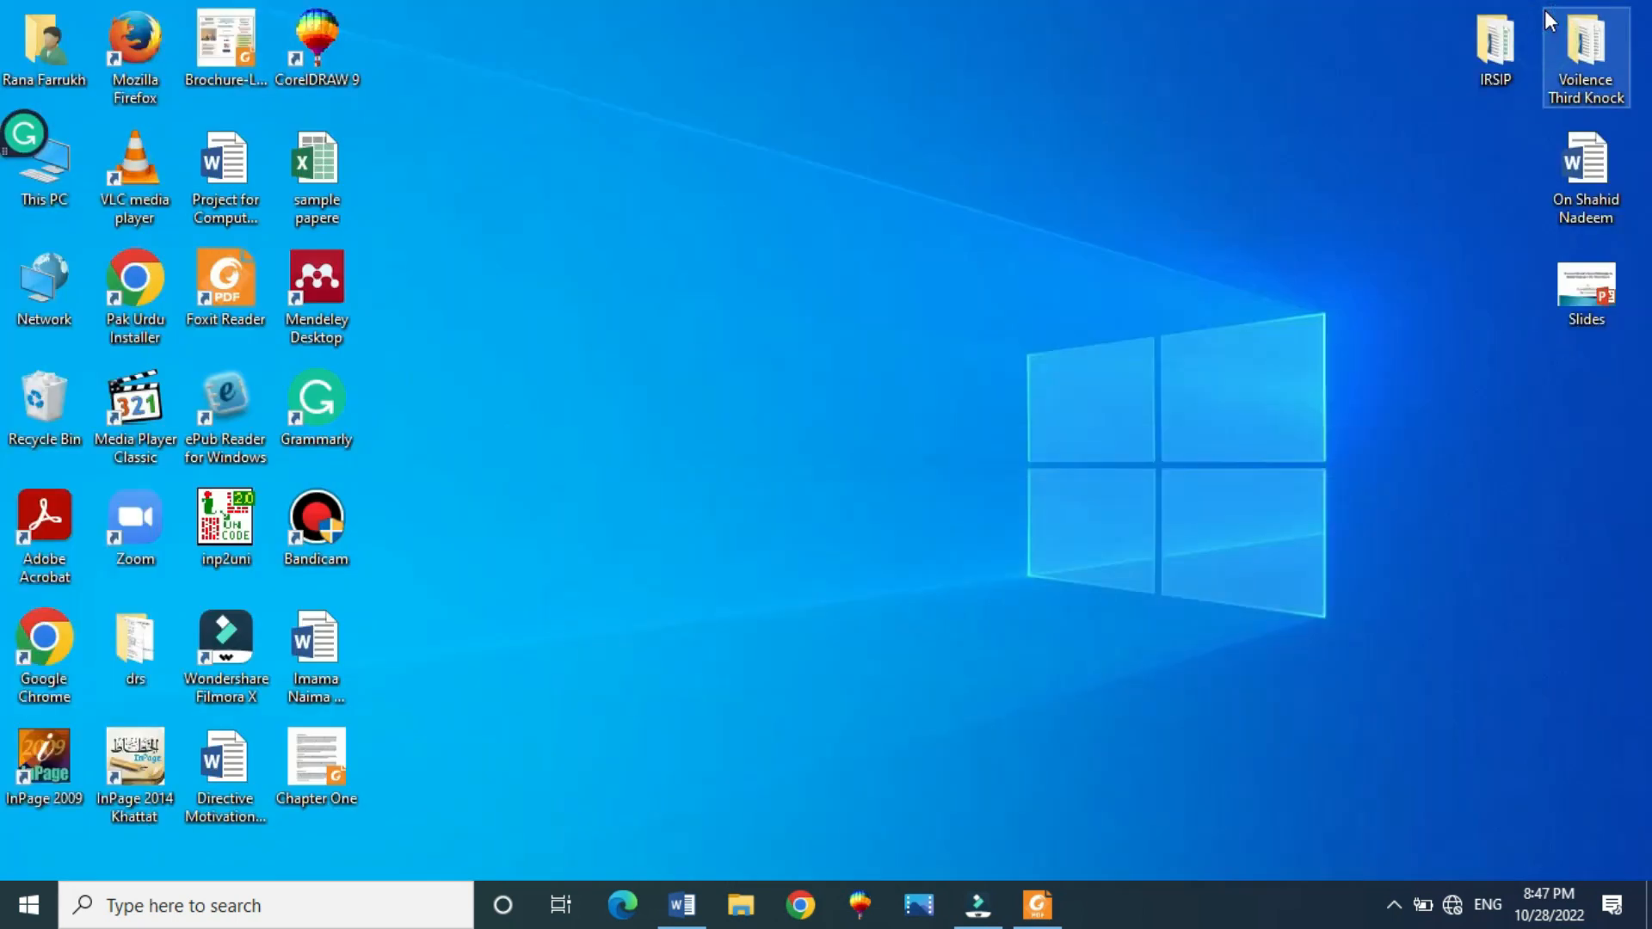
click(679, 909)
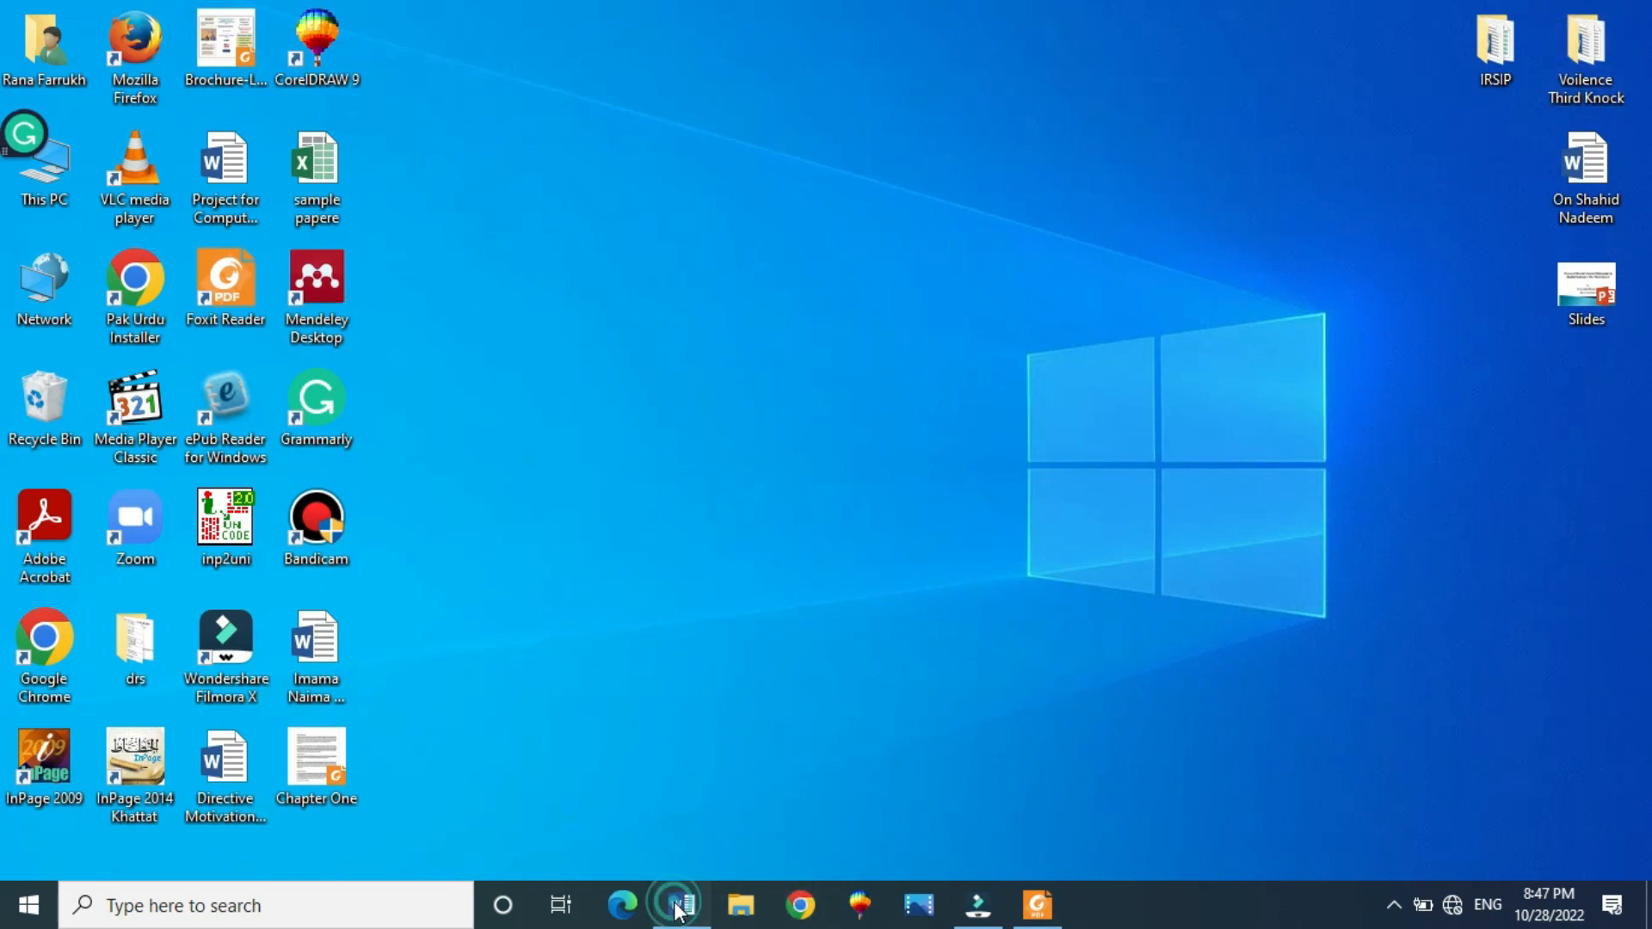
Open the document's print settings and set the print range to Print Current Page
click(36, 60)
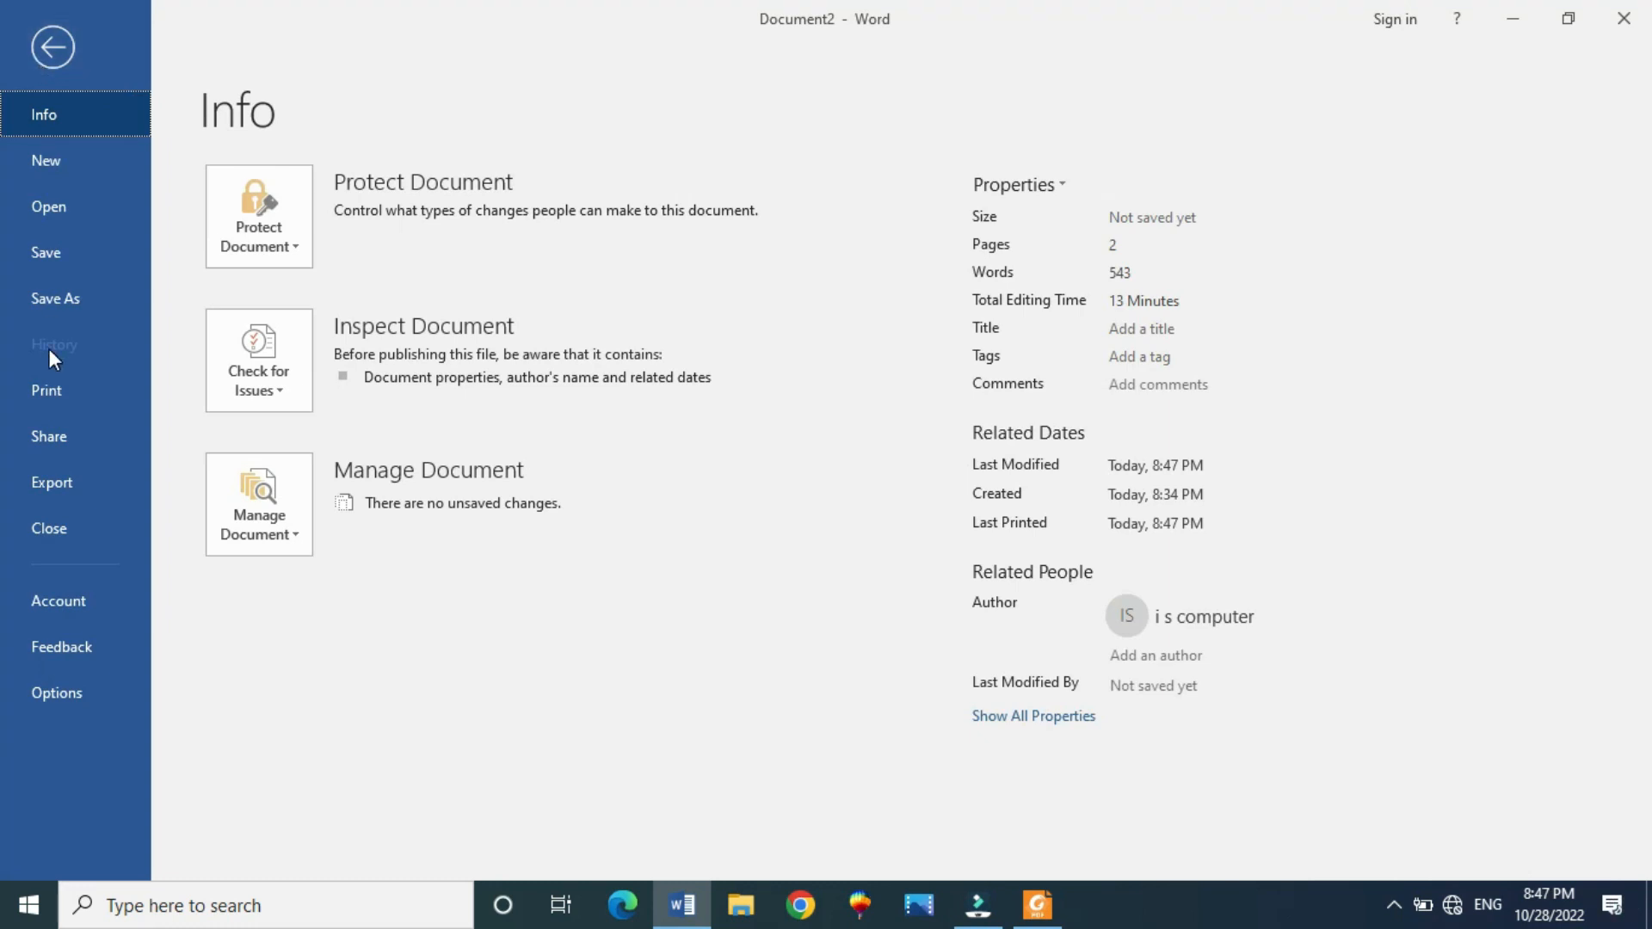
click(55, 401)
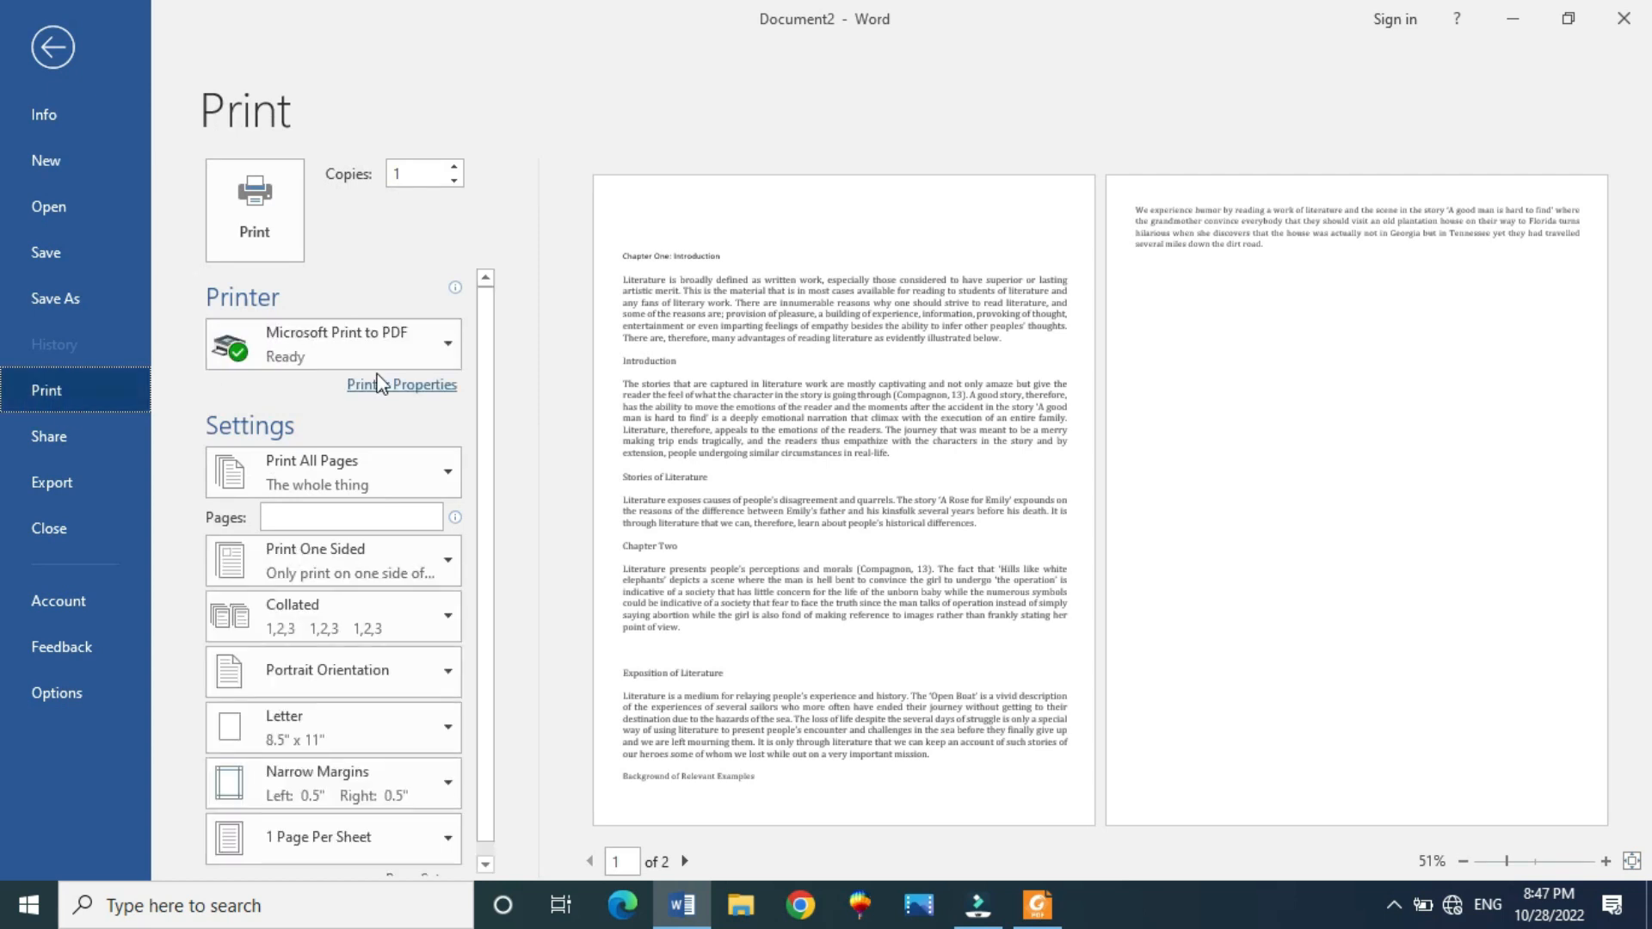
click(448, 482)
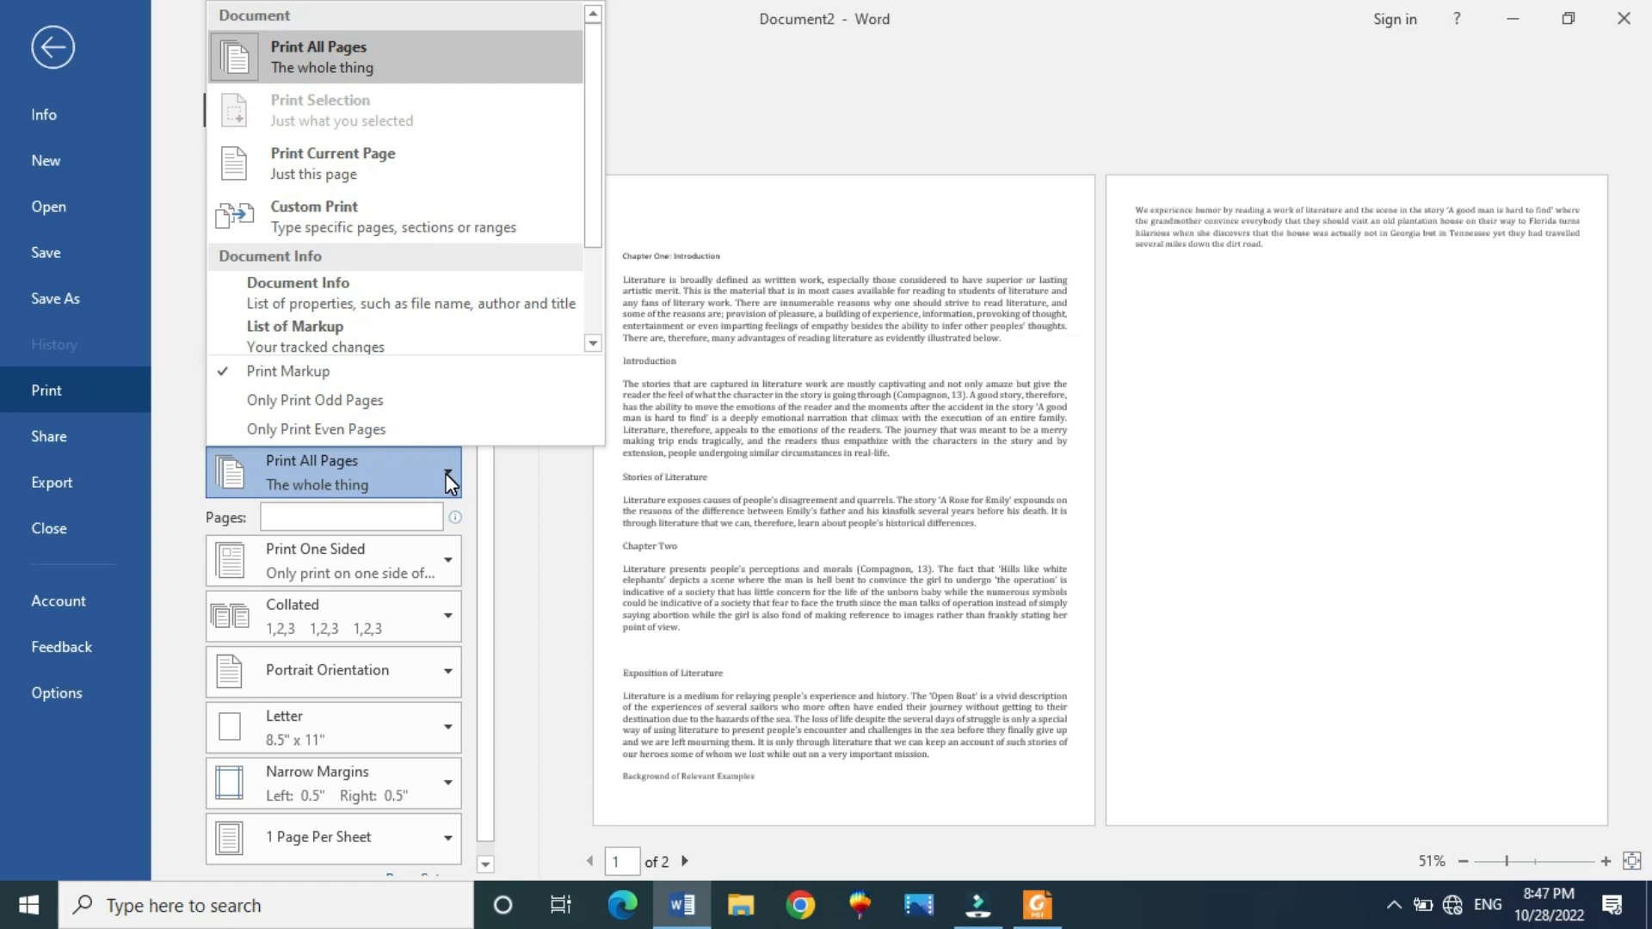
click(408, 157)
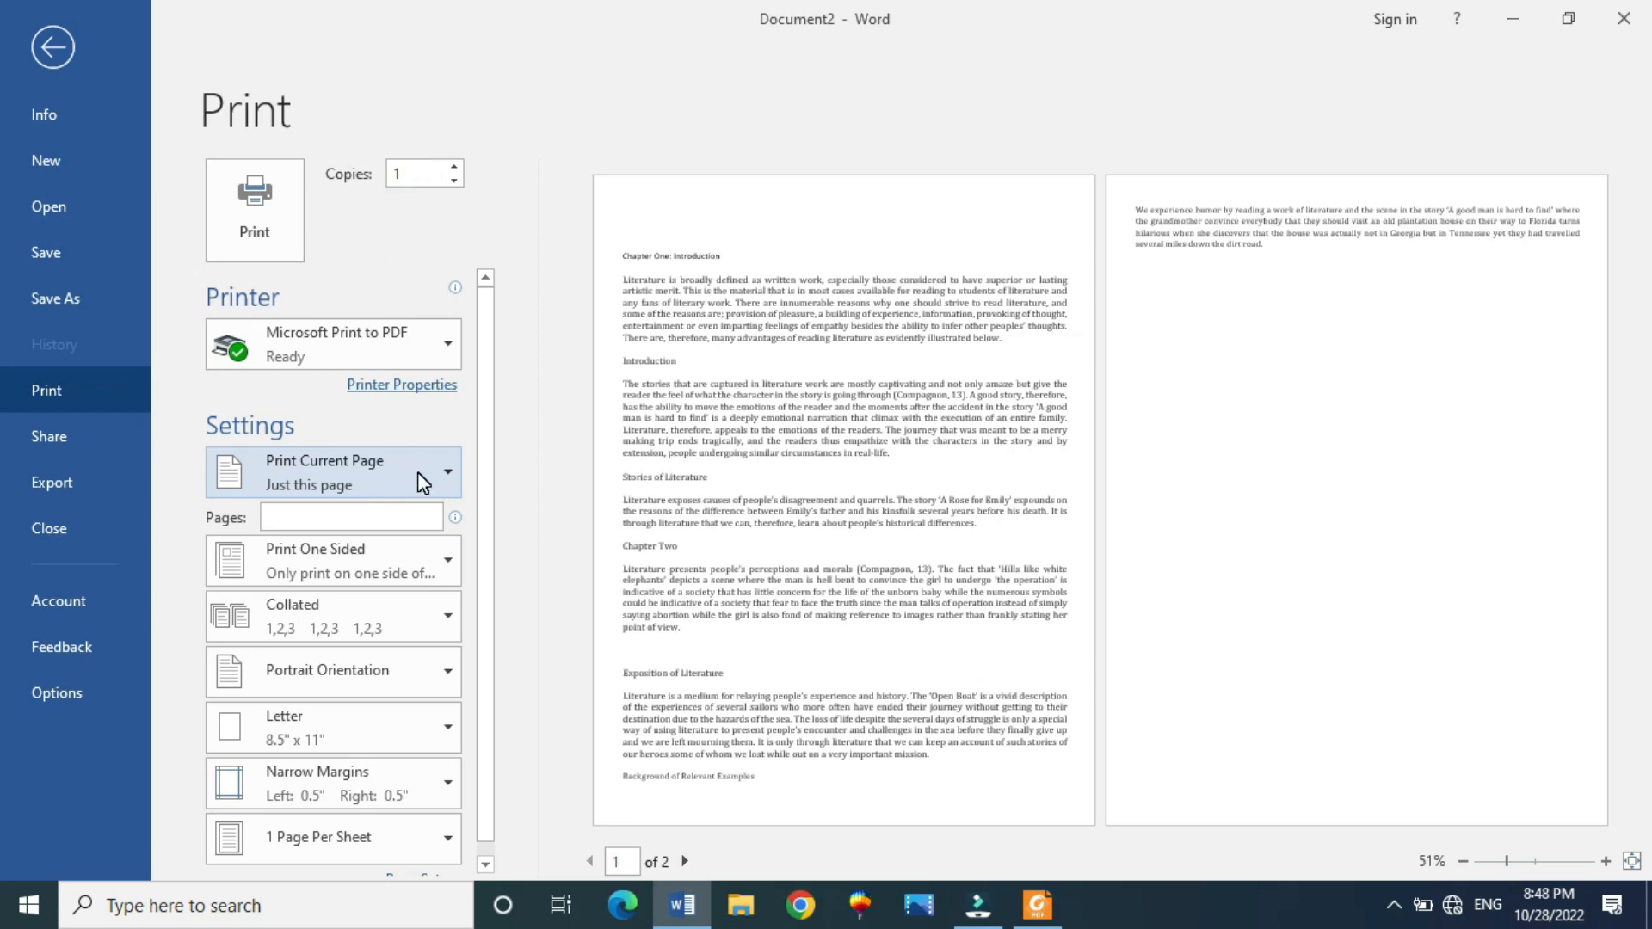
Raise the number of print copies and reduce it back to 1
click(454, 167)
click(454, 166)
click(454, 167)
click(454, 167)
click(453, 180)
click(454, 180)
click(453, 180)
click(453, 180)
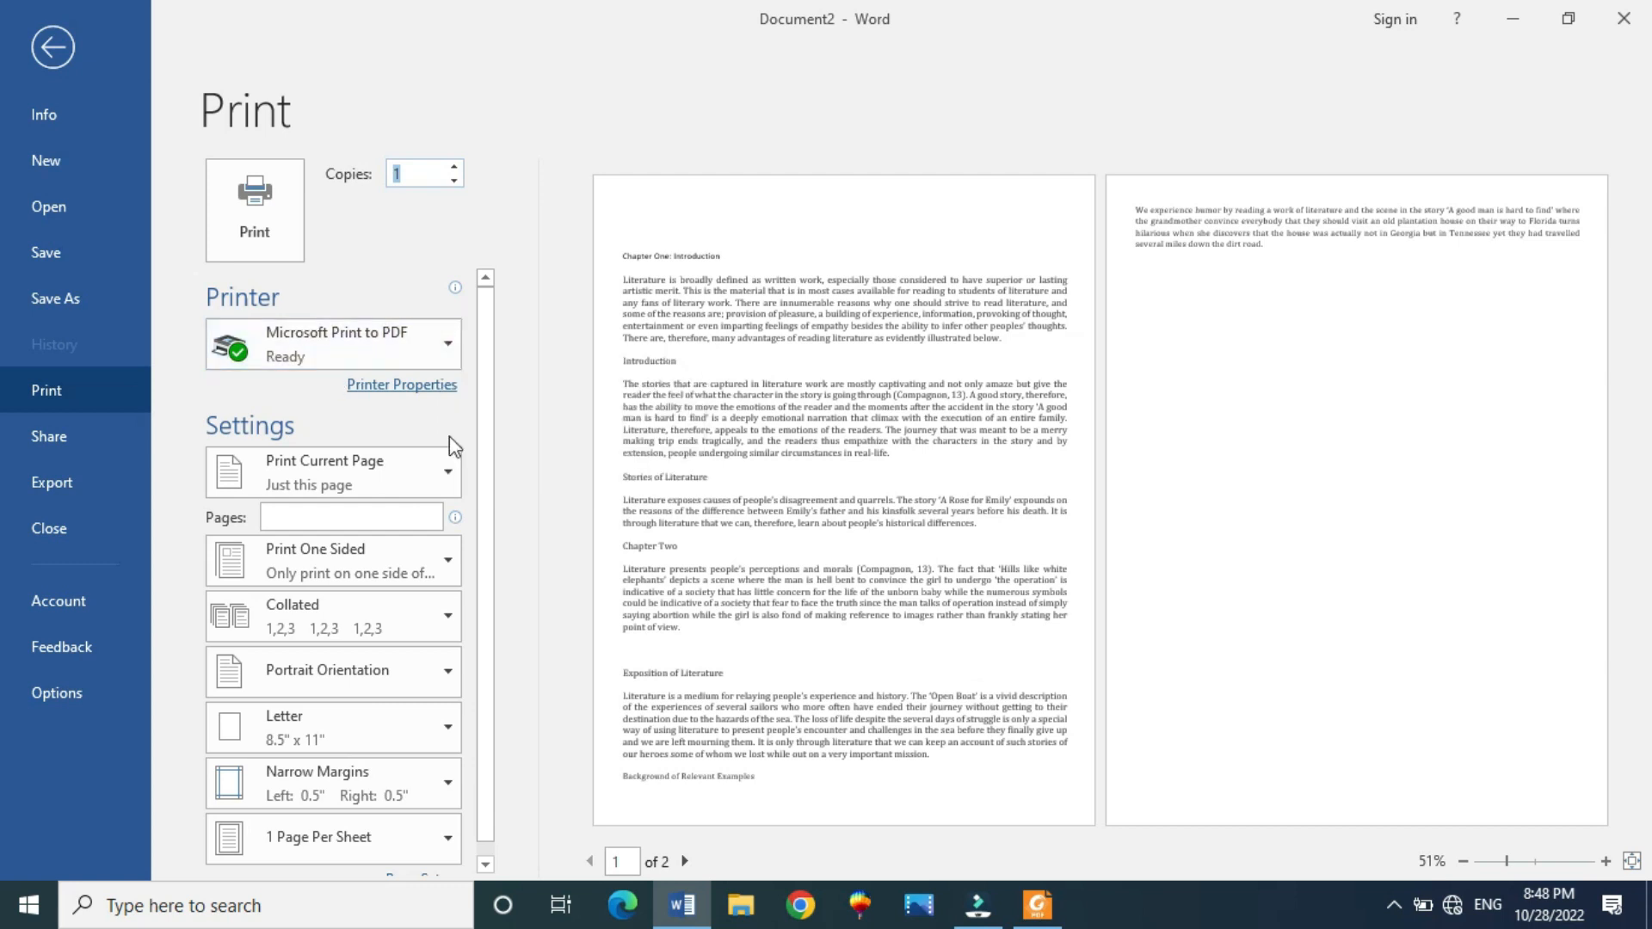
Enter the custom print page range 1-2 and clear it again so that all pages print
click(325, 513)
text(1)
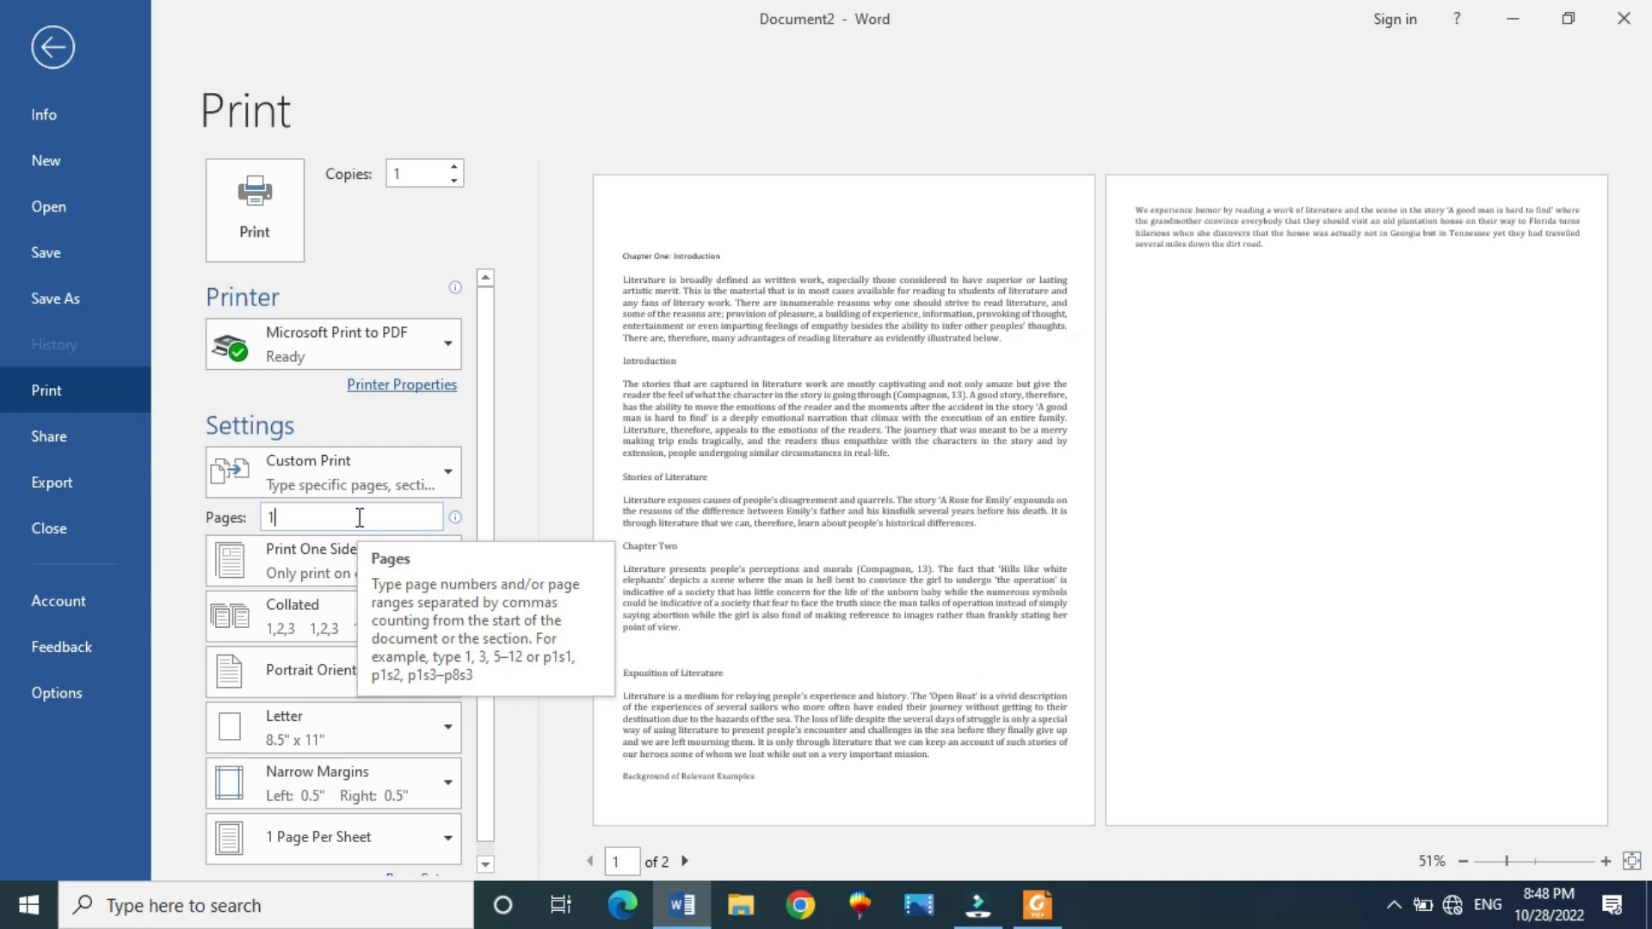
text(-2)
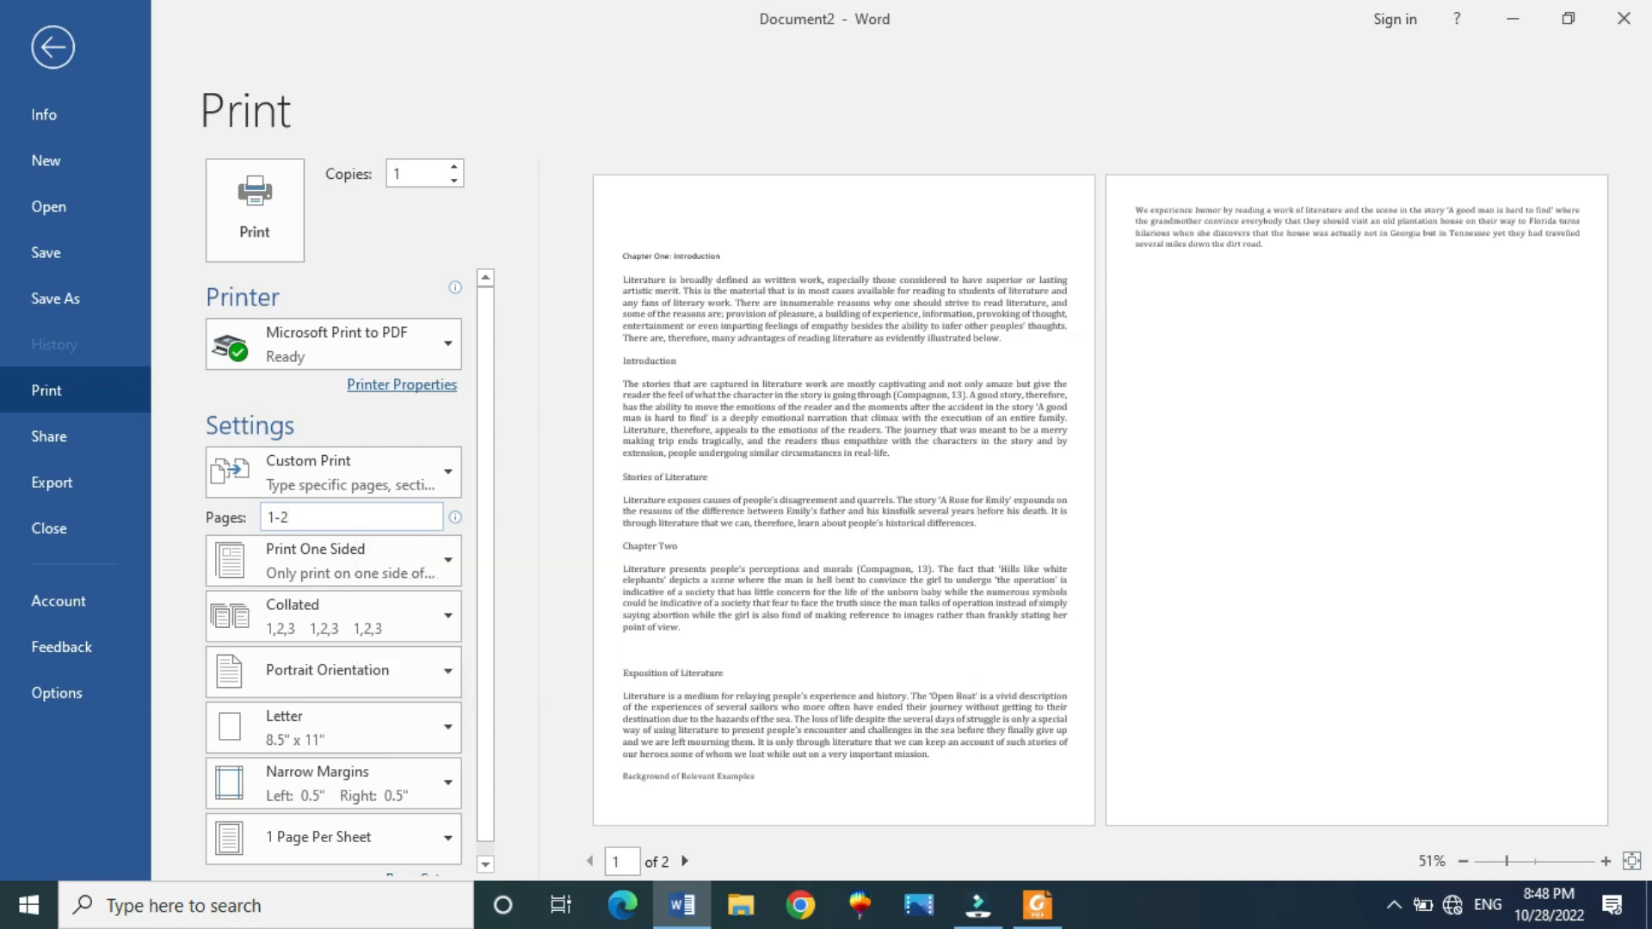
key(BackSpace)
key(BackSpace)
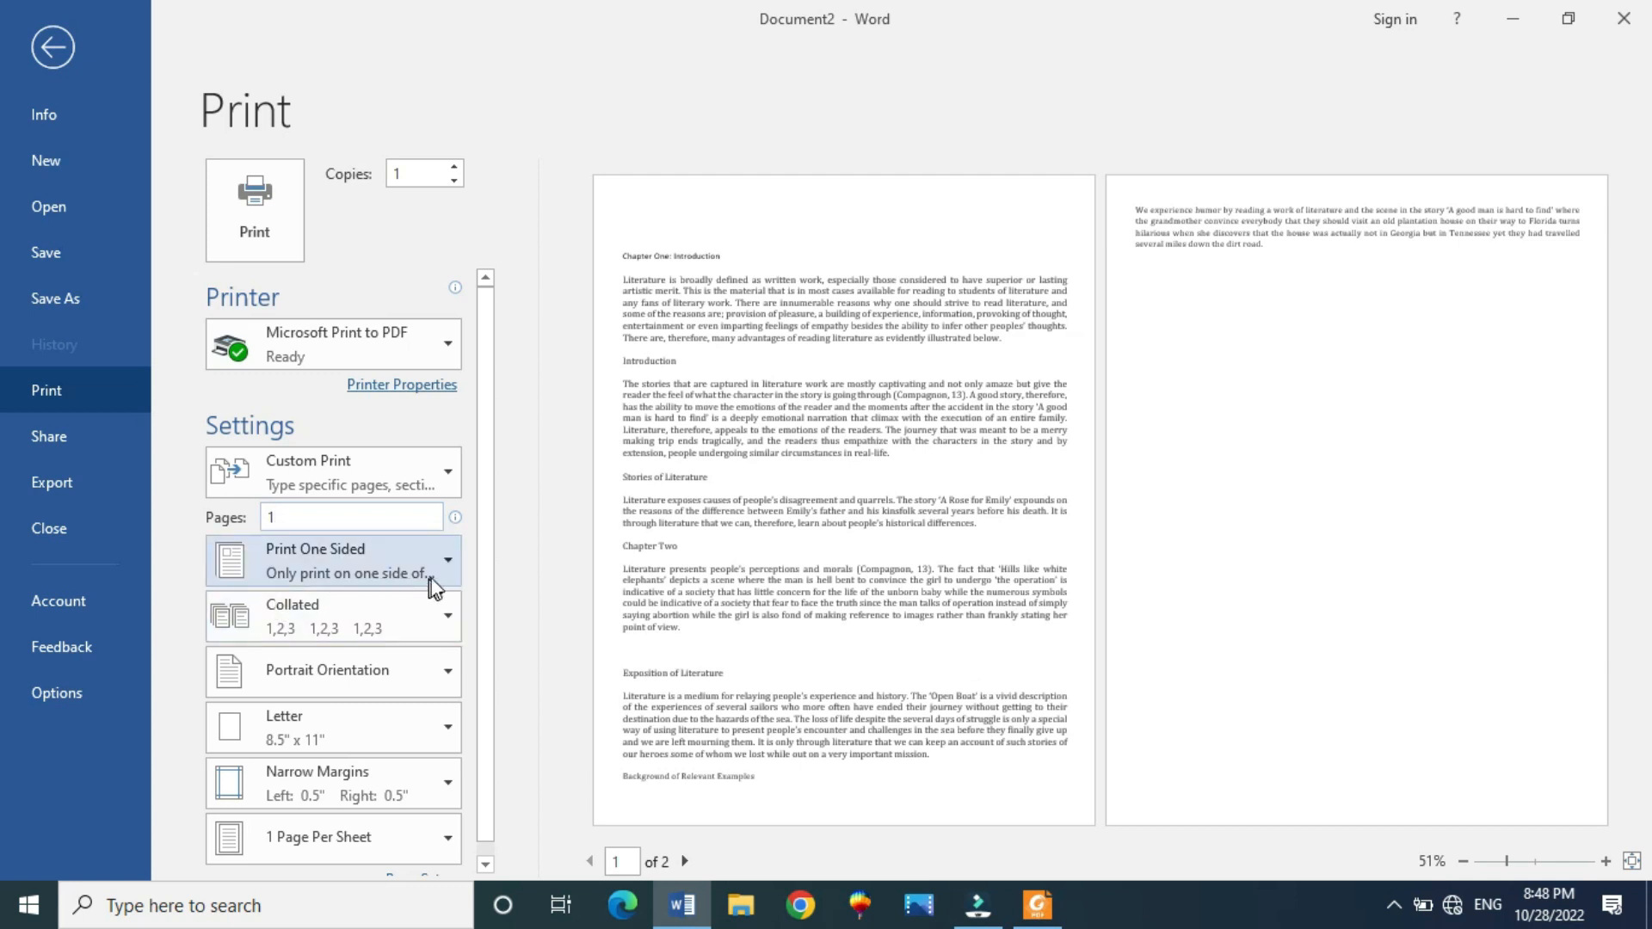
key(BackSpace)
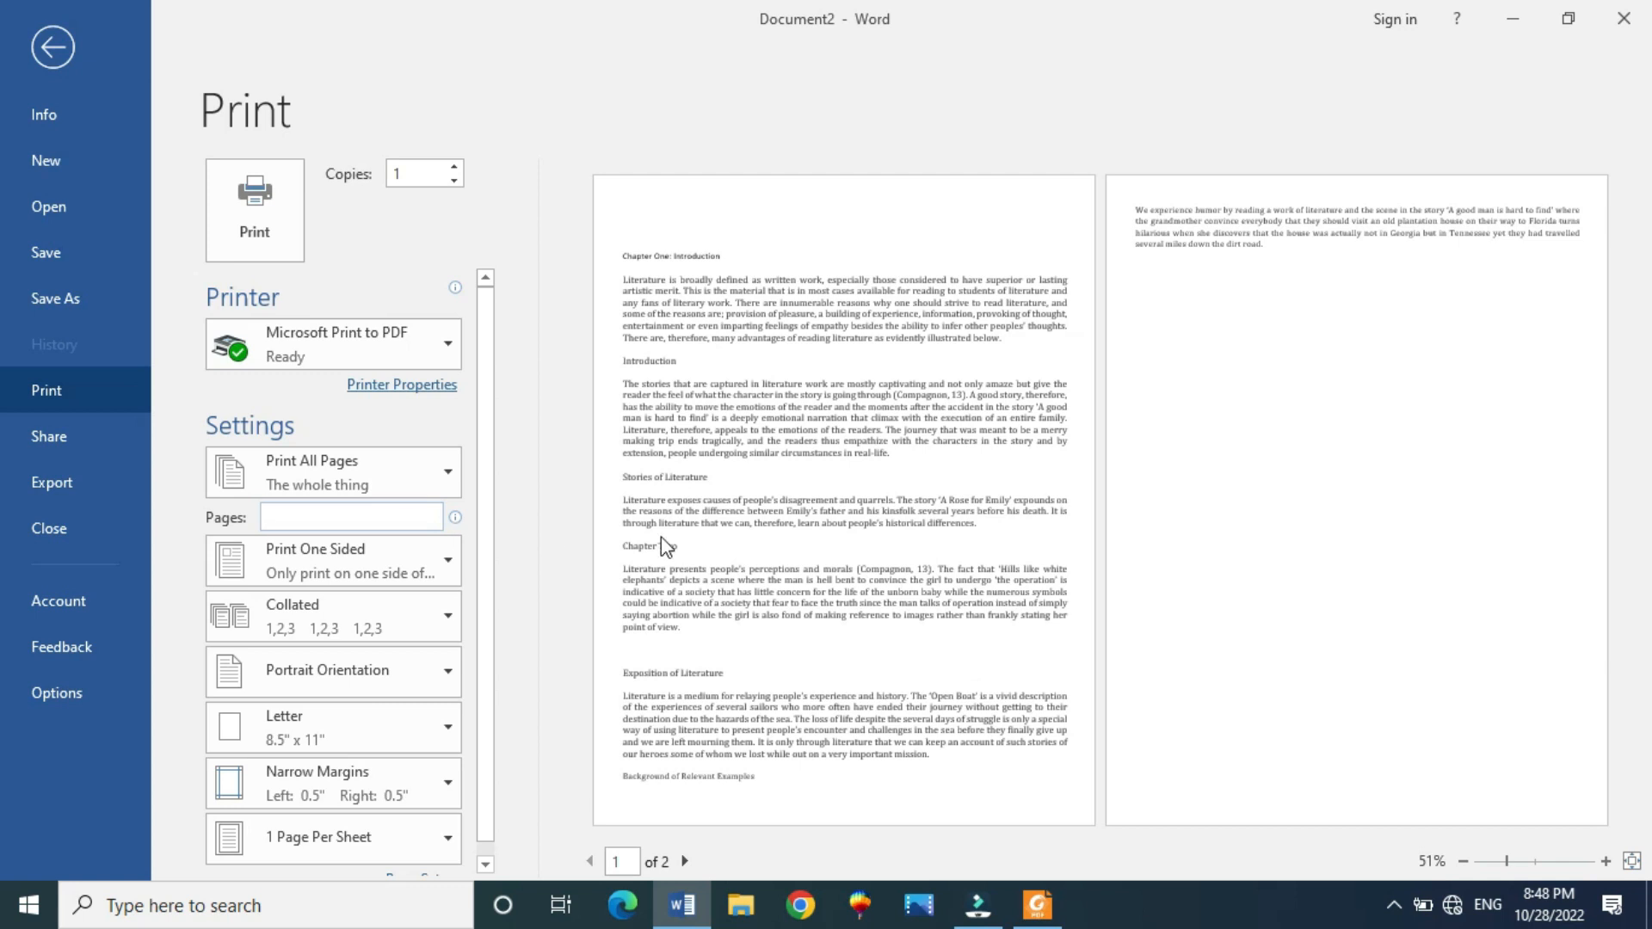
Set the print sides to Manually Print on Both Sides and switch back to Print One Sided
click(448, 559)
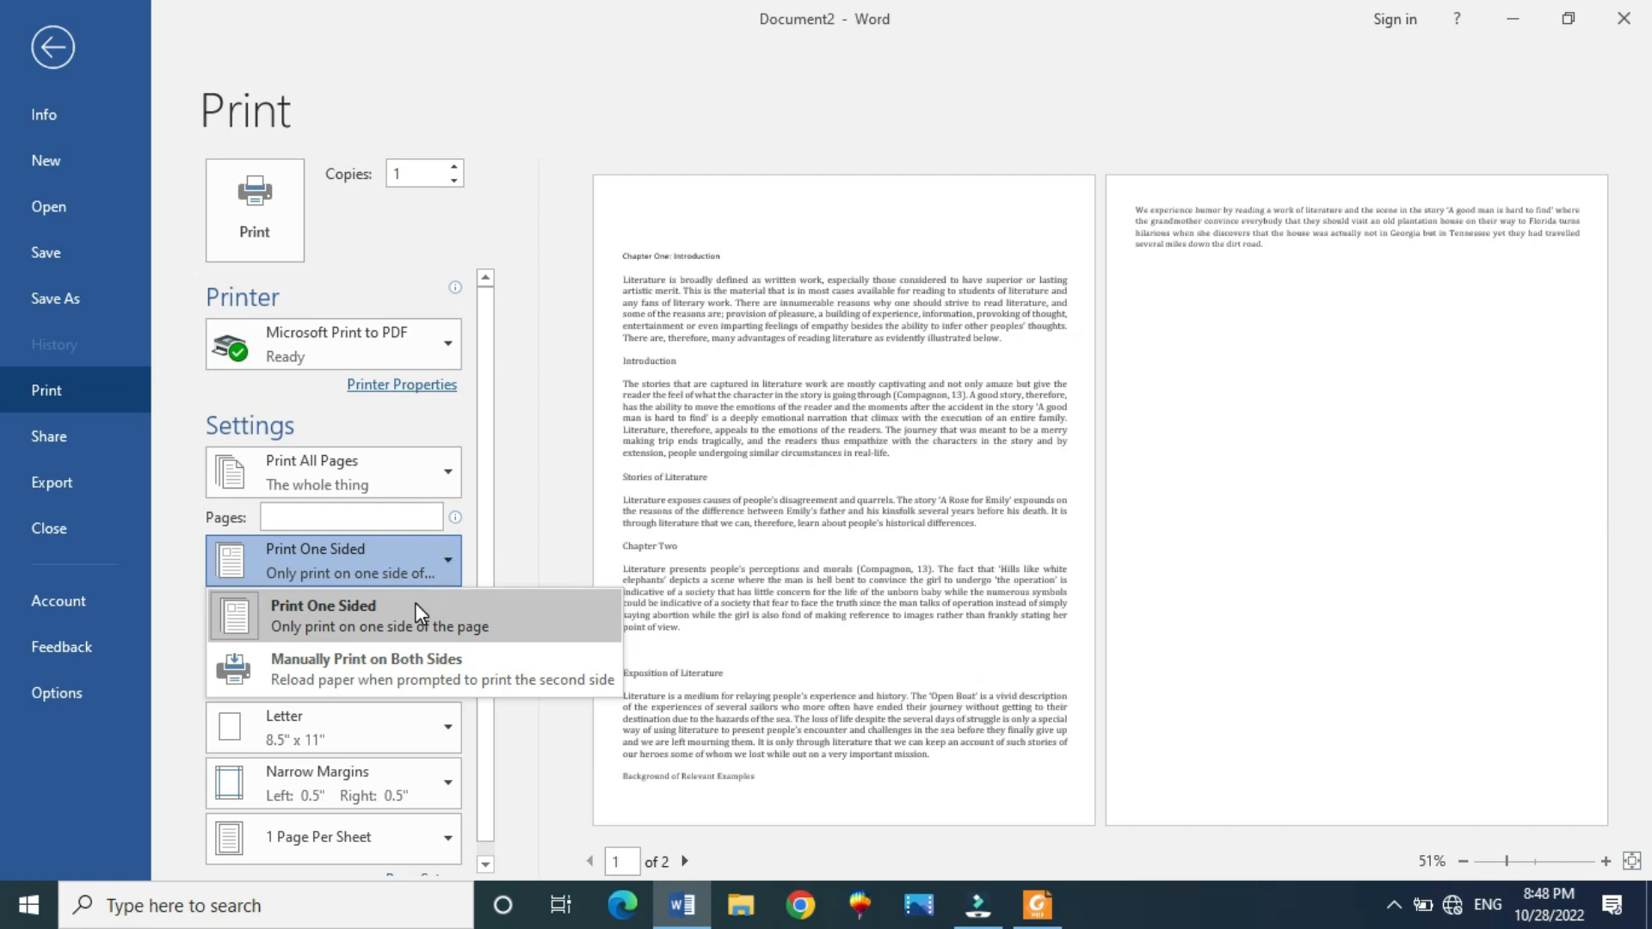
click(390, 669)
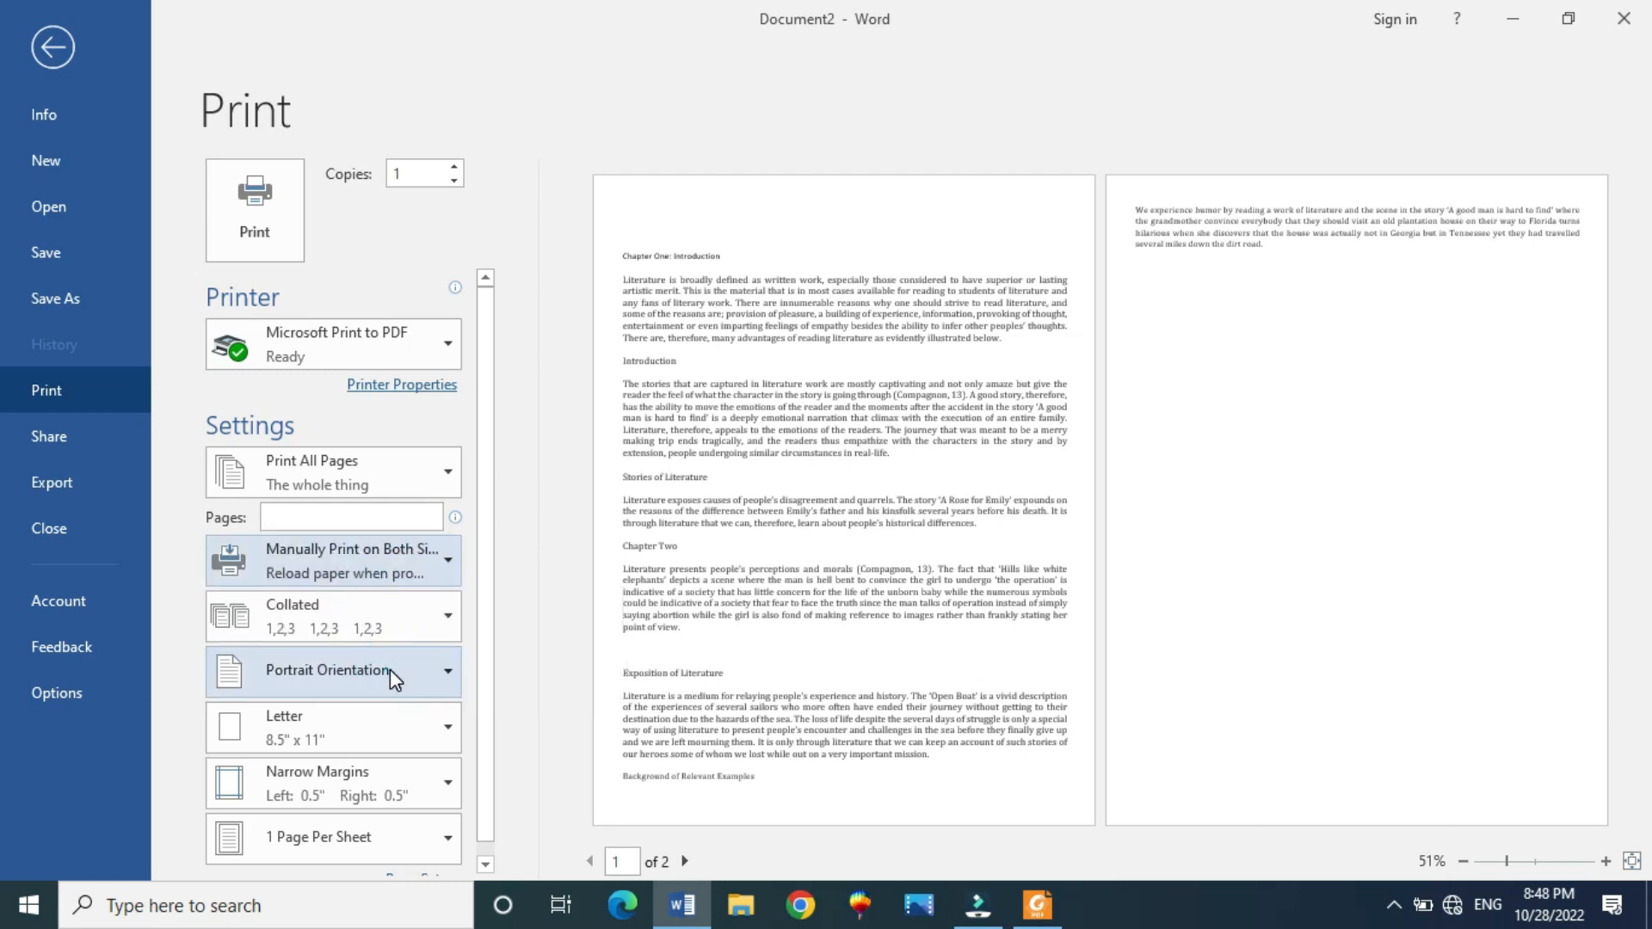
click(448, 564)
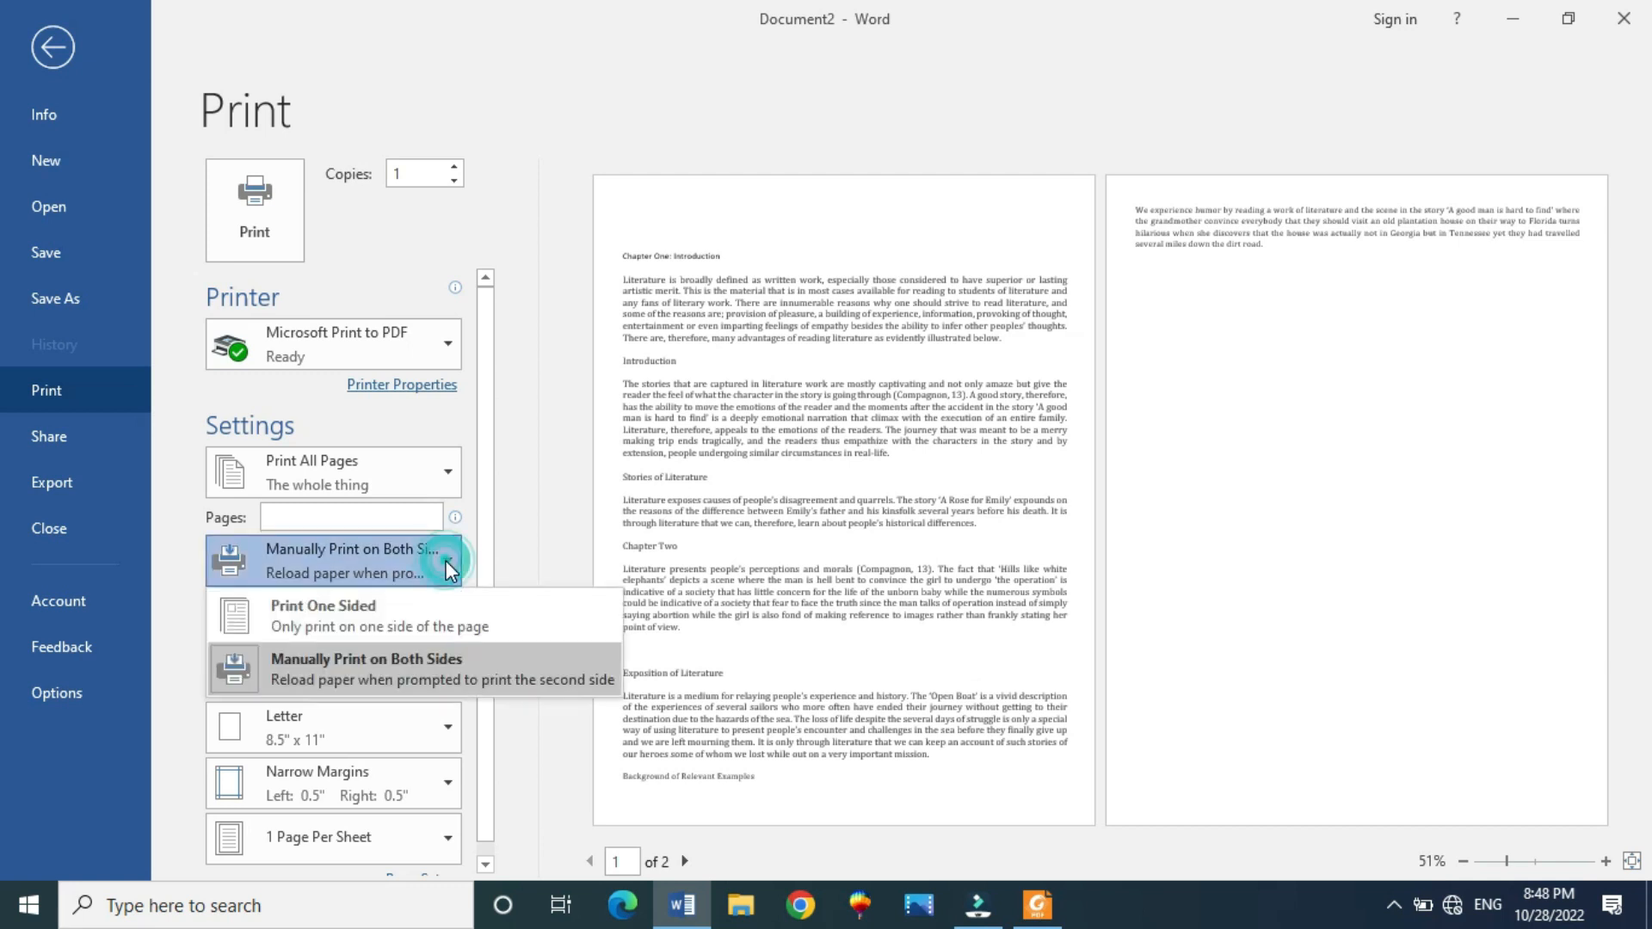
click(446, 560)
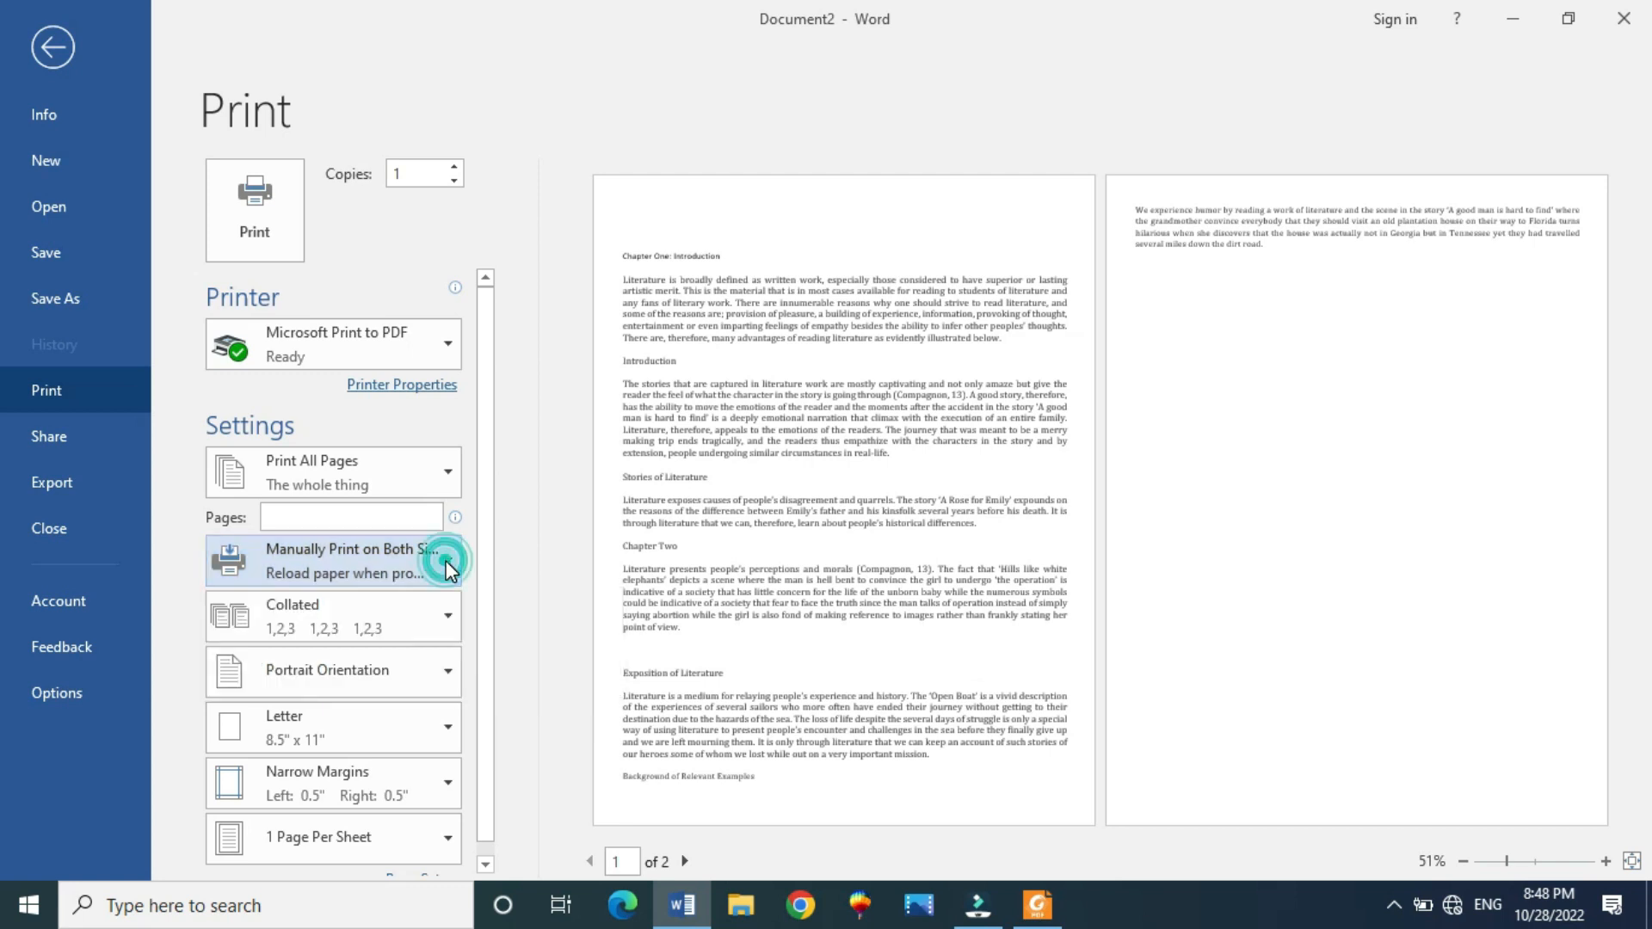
click(445, 560)
click(405, 611)
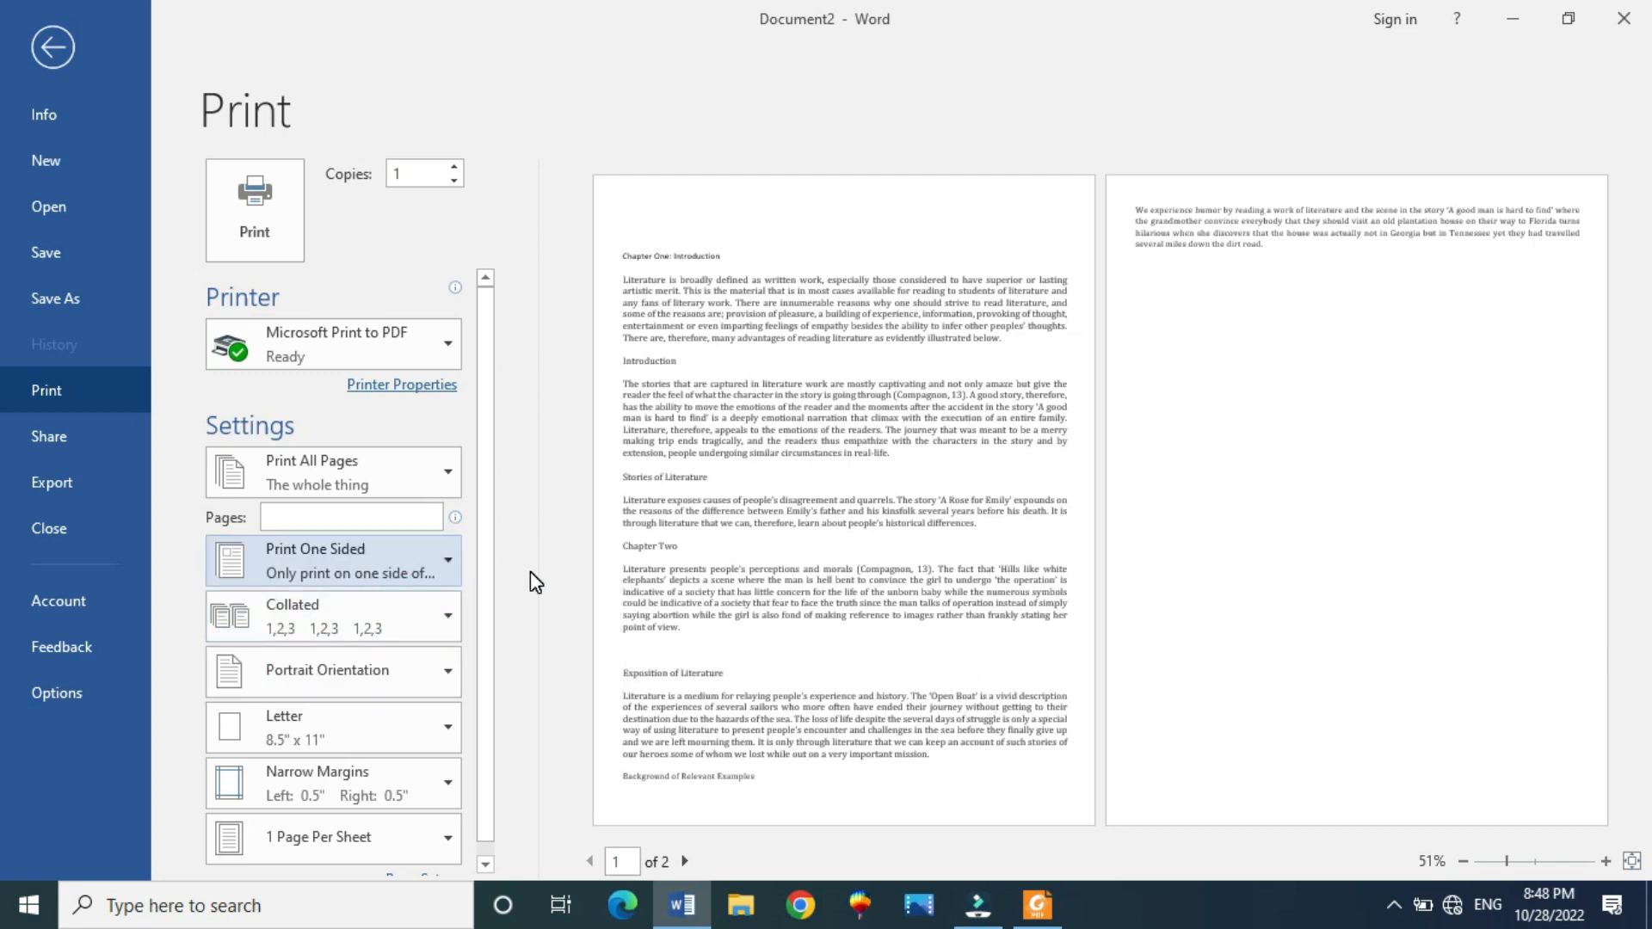
Change the page orientation to Landscape and return it to Portrait
click(445, 675)
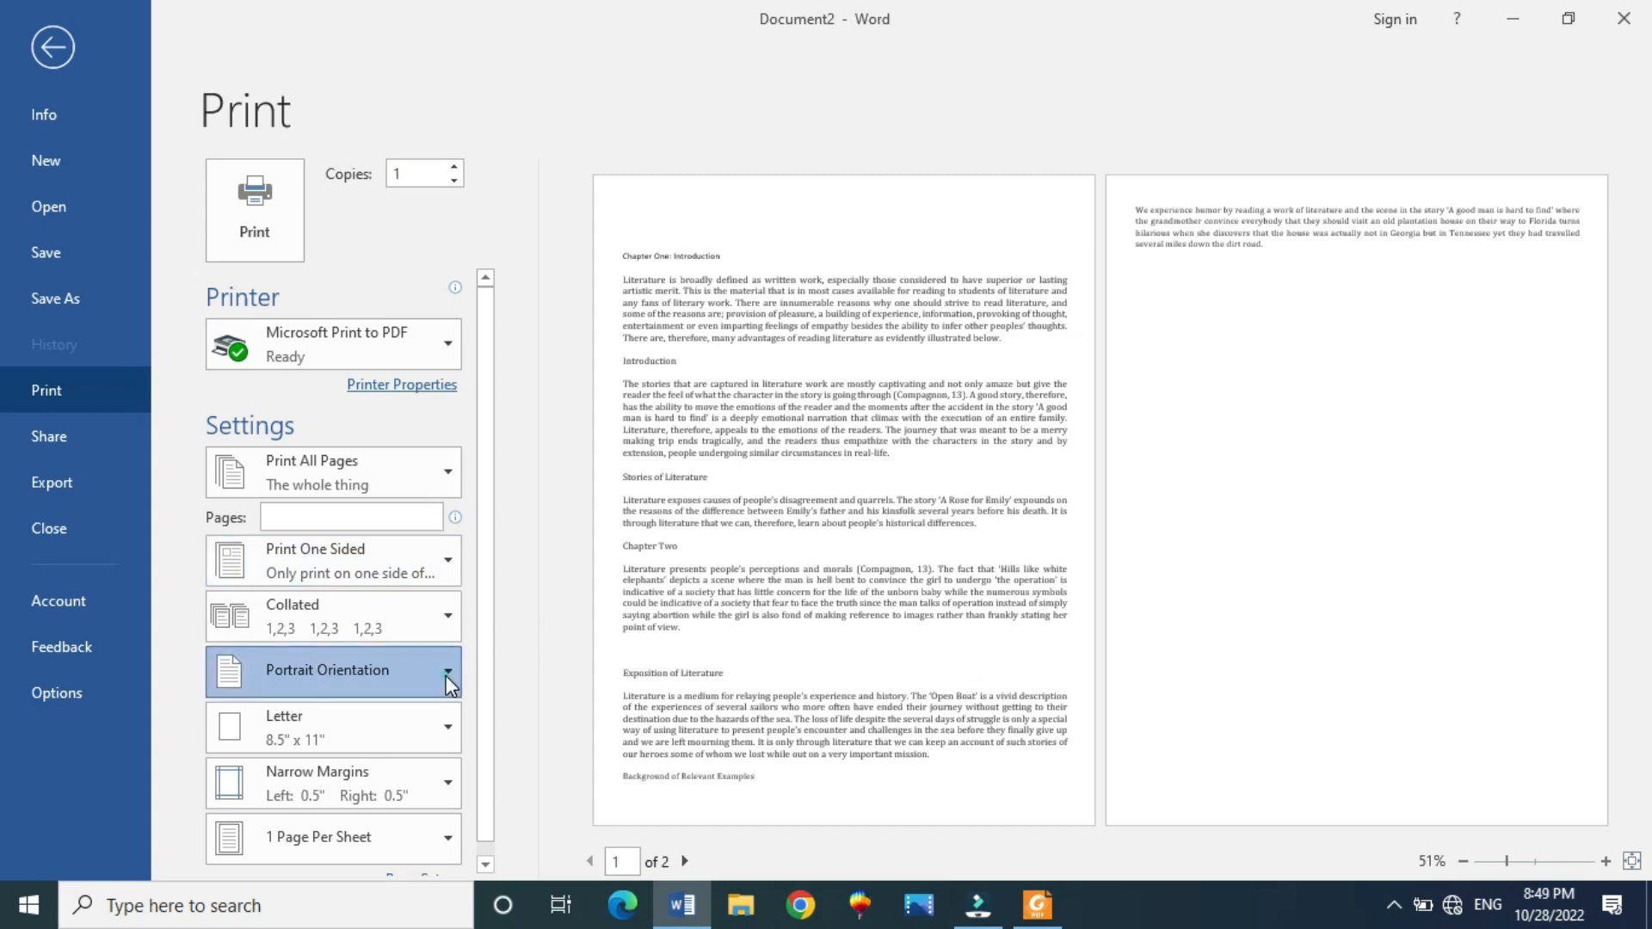
click(375, 778)
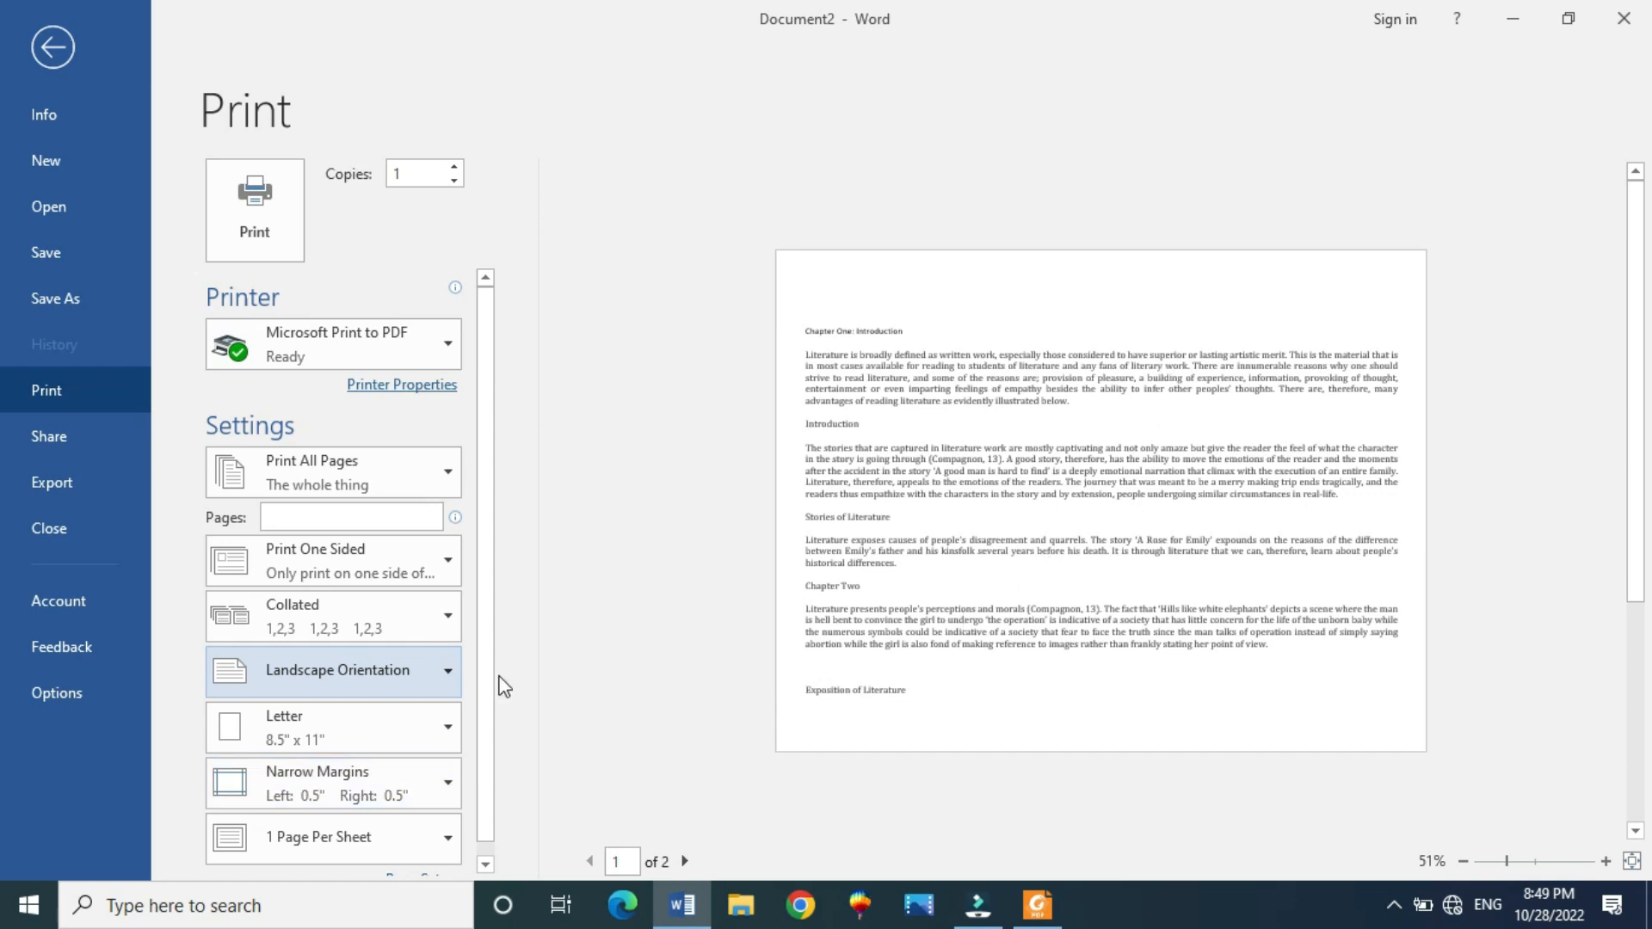
click(445, 670)
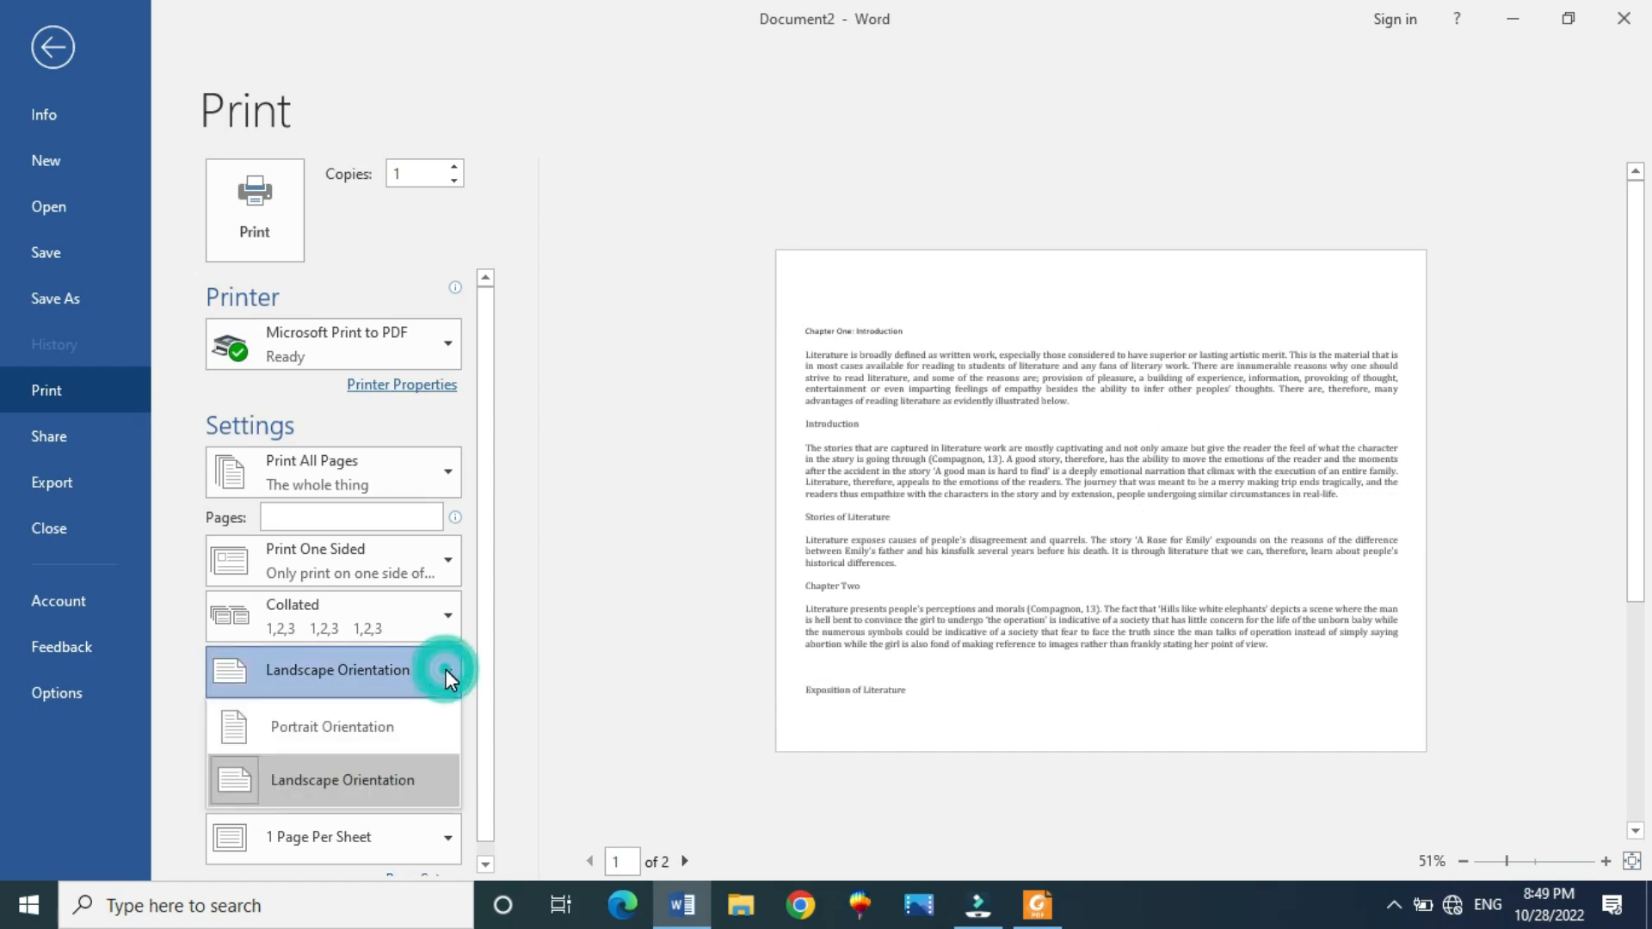
click(370, 720)
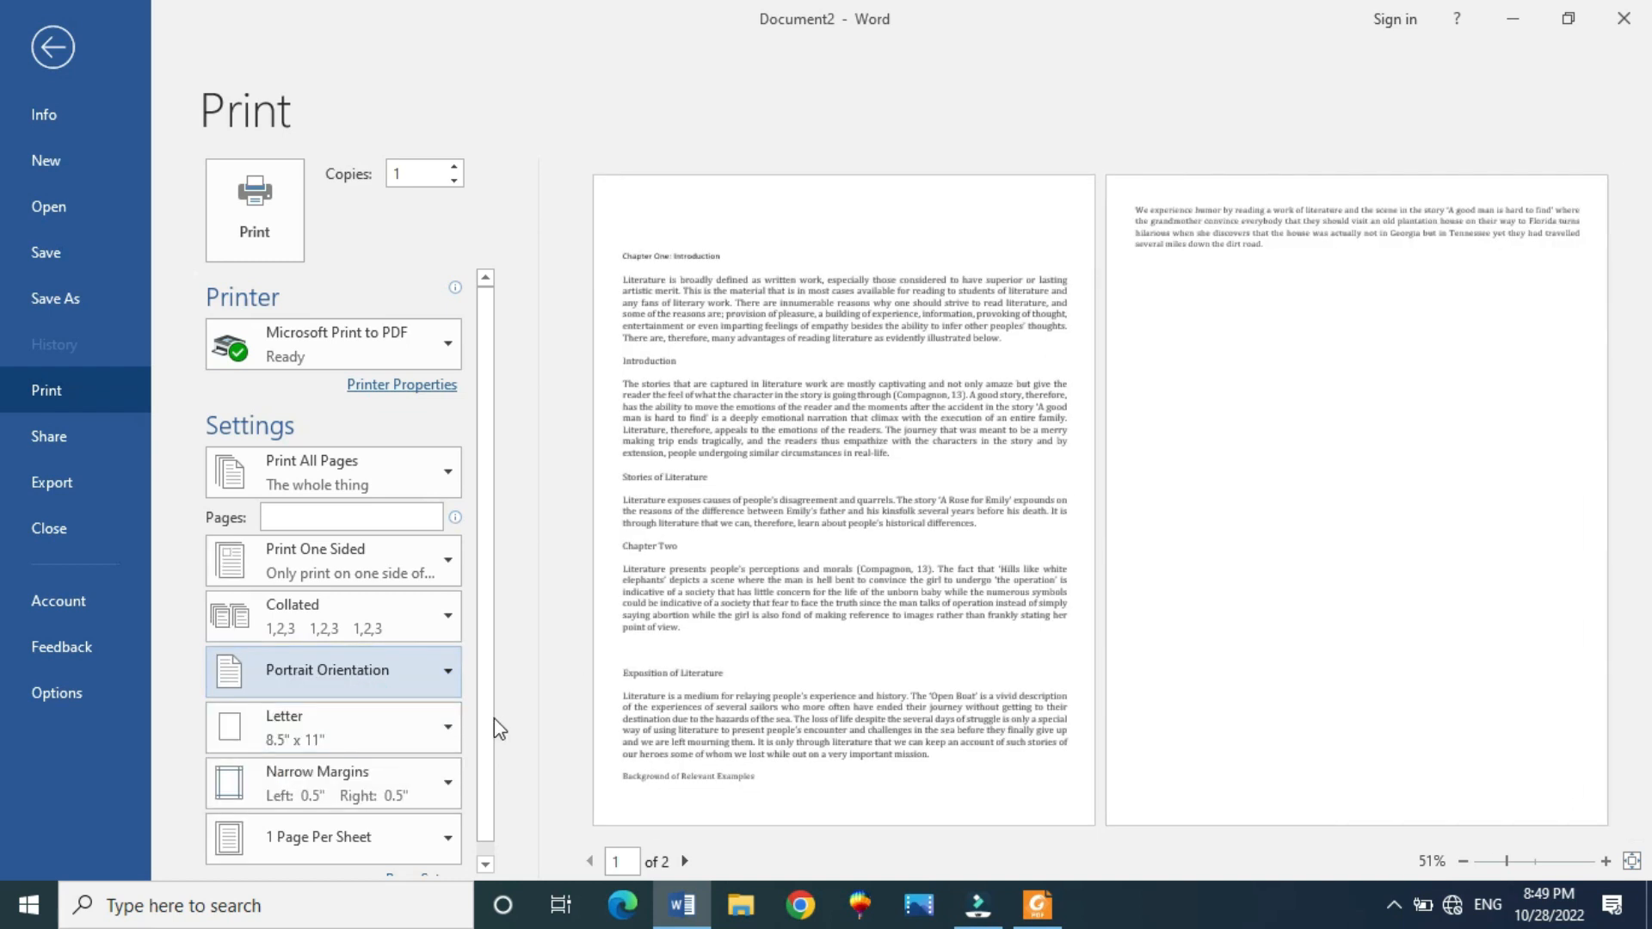
Set the paper size to A4, switch it back to Letter for comparison, and choose A4 again
click(448, 730)
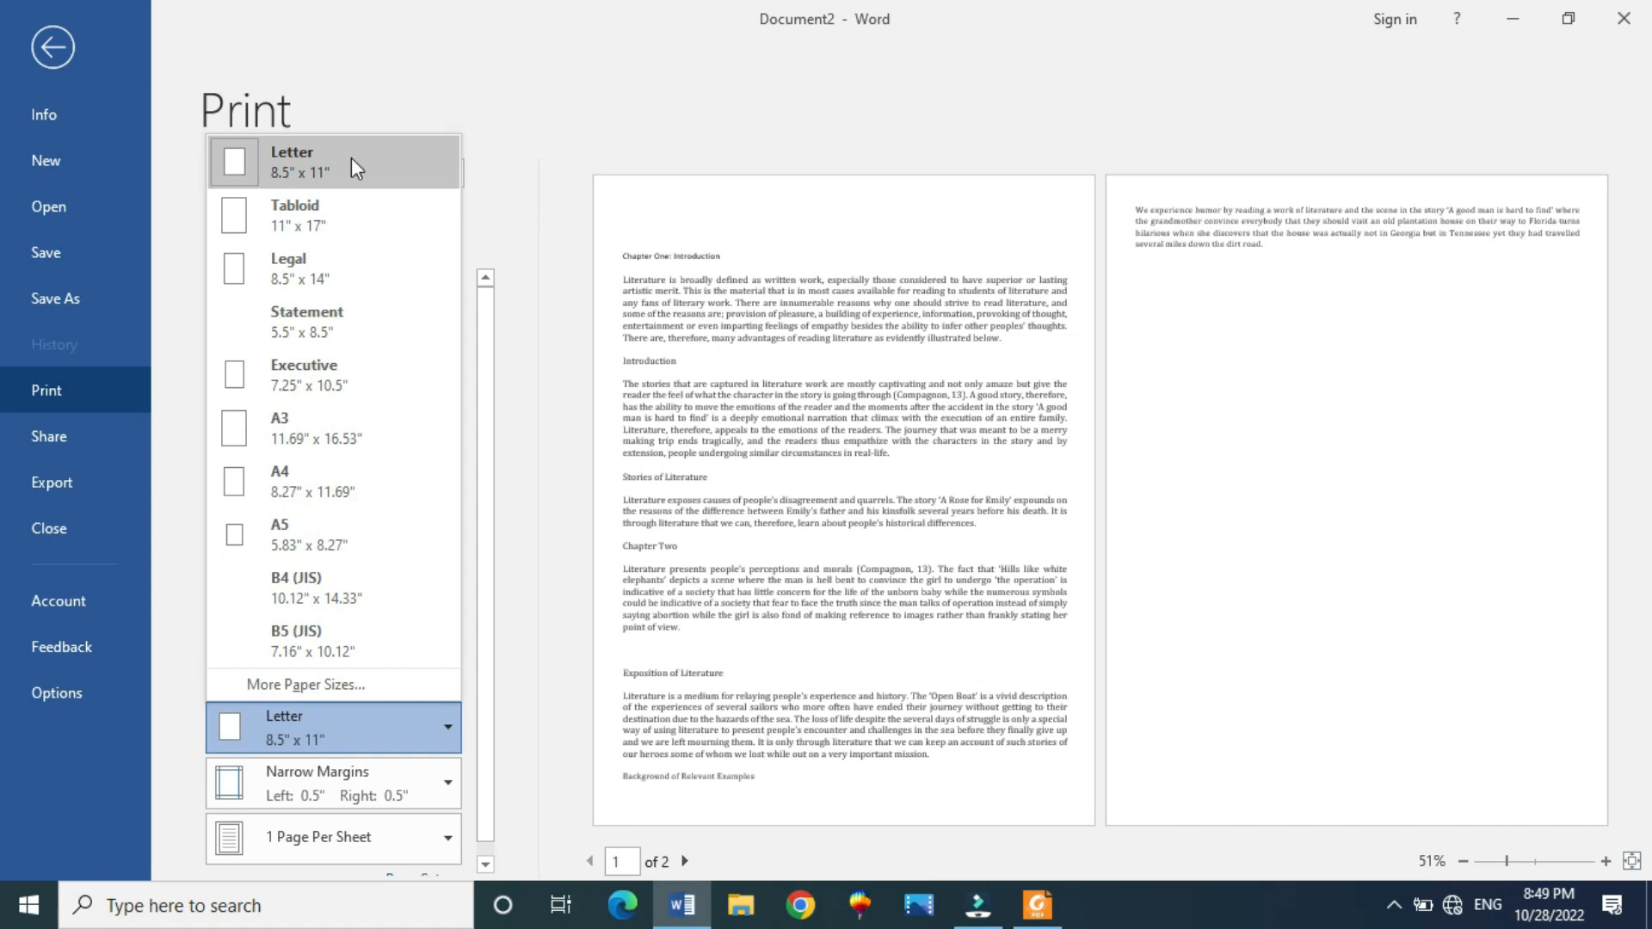
click(321, 474)
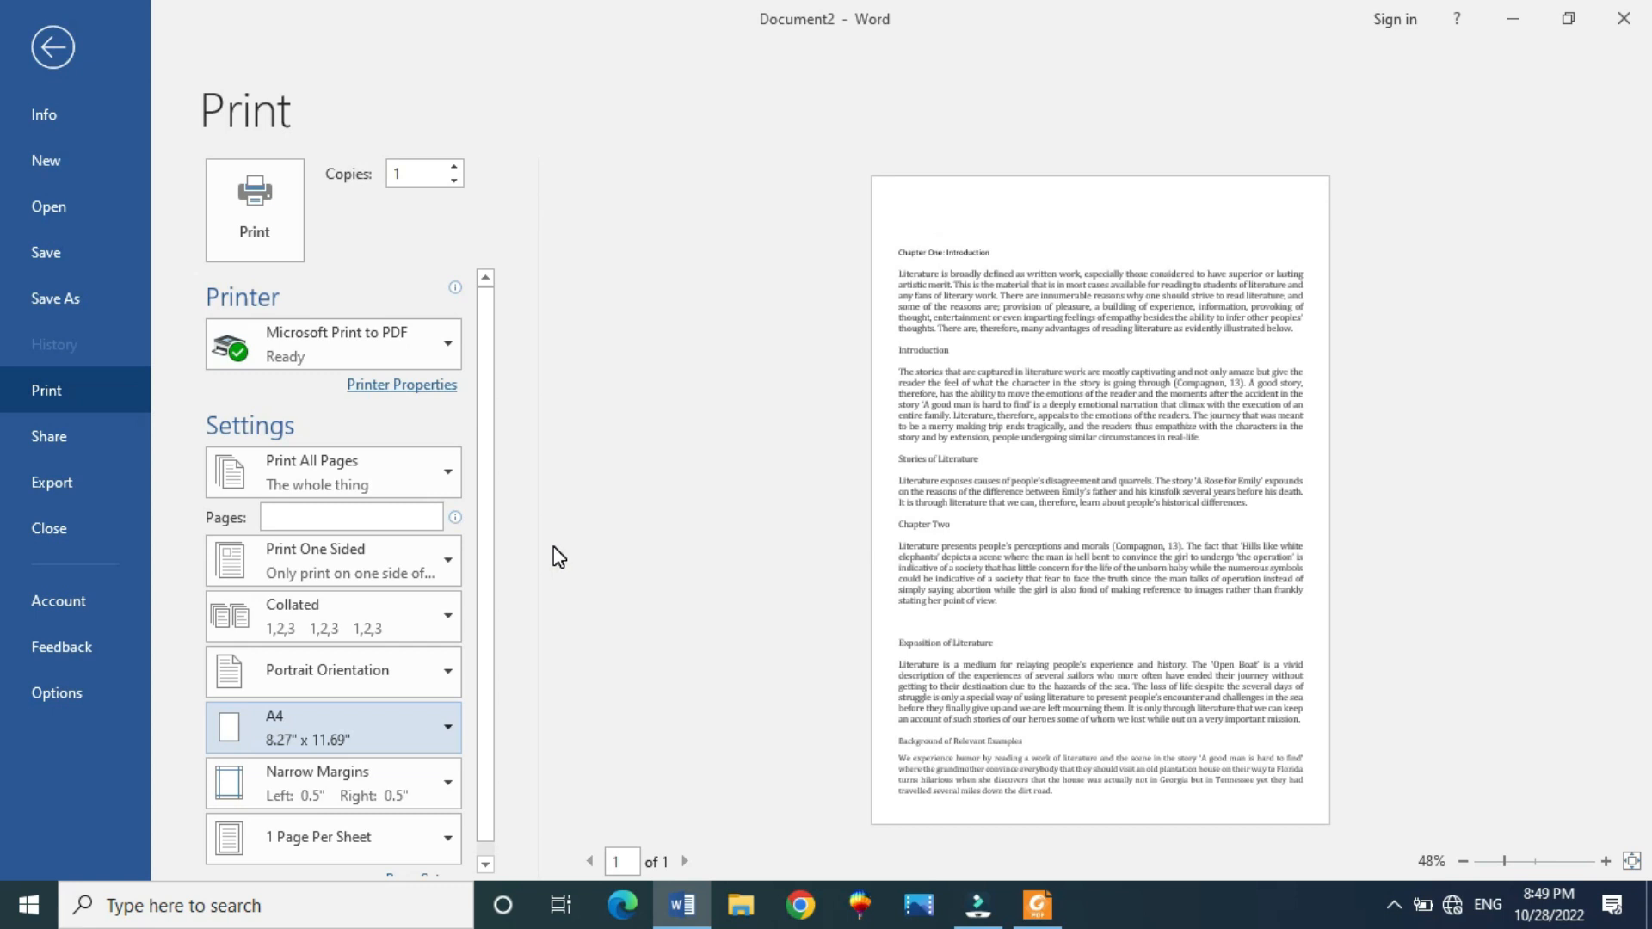
click(444, 727)
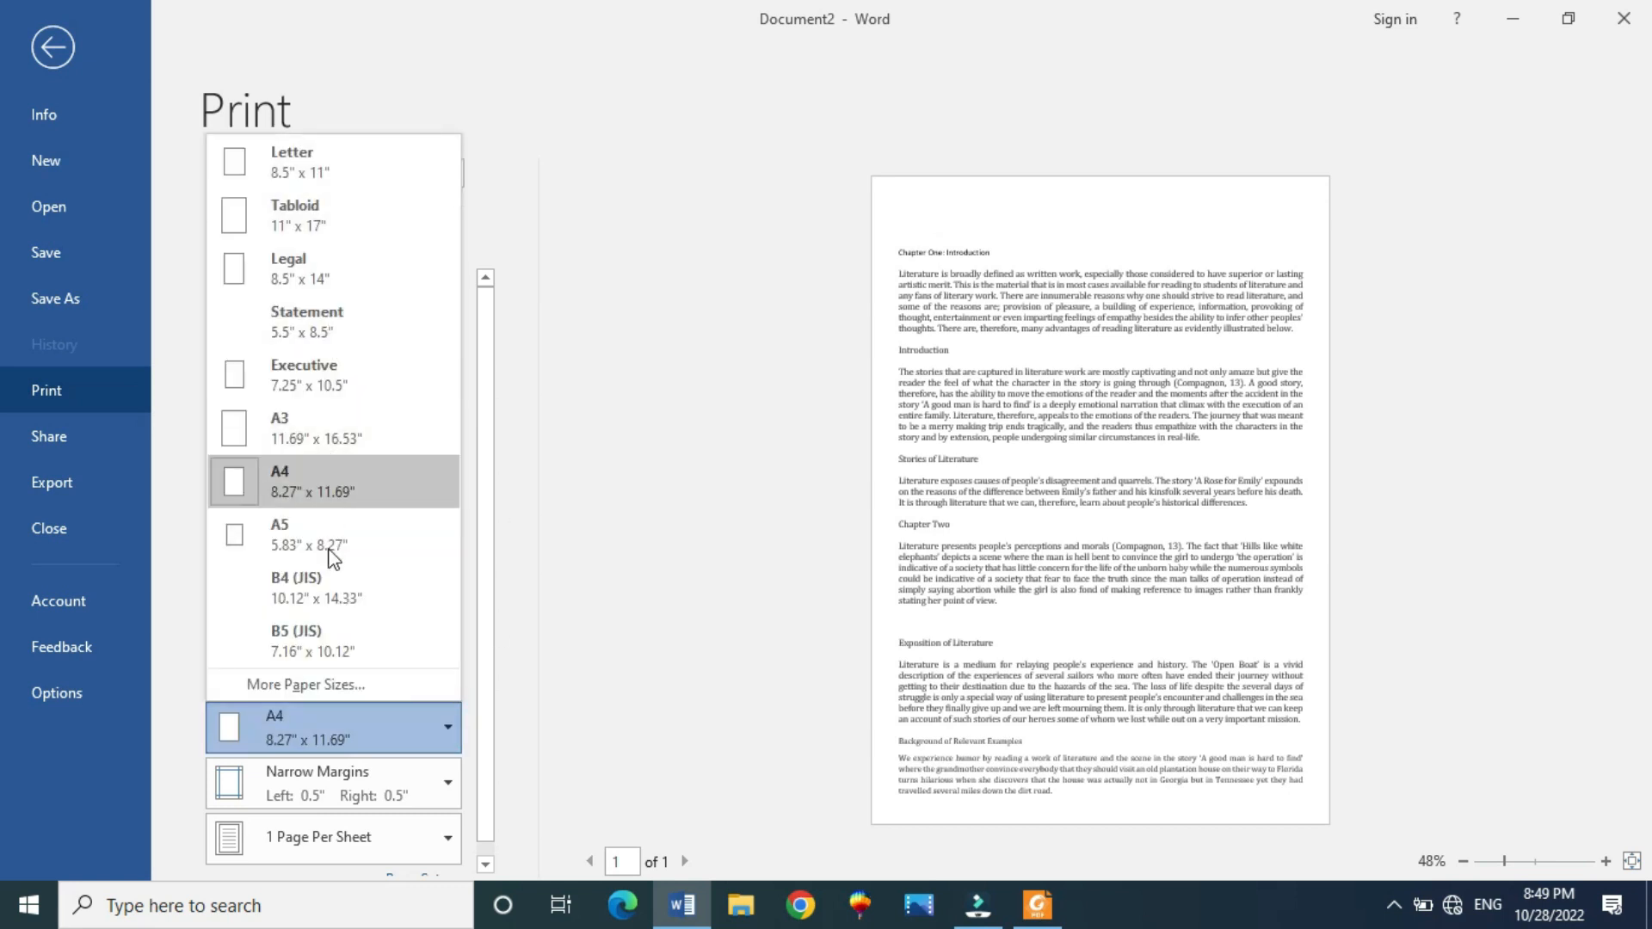
click(347, 181)
click(441, 726)
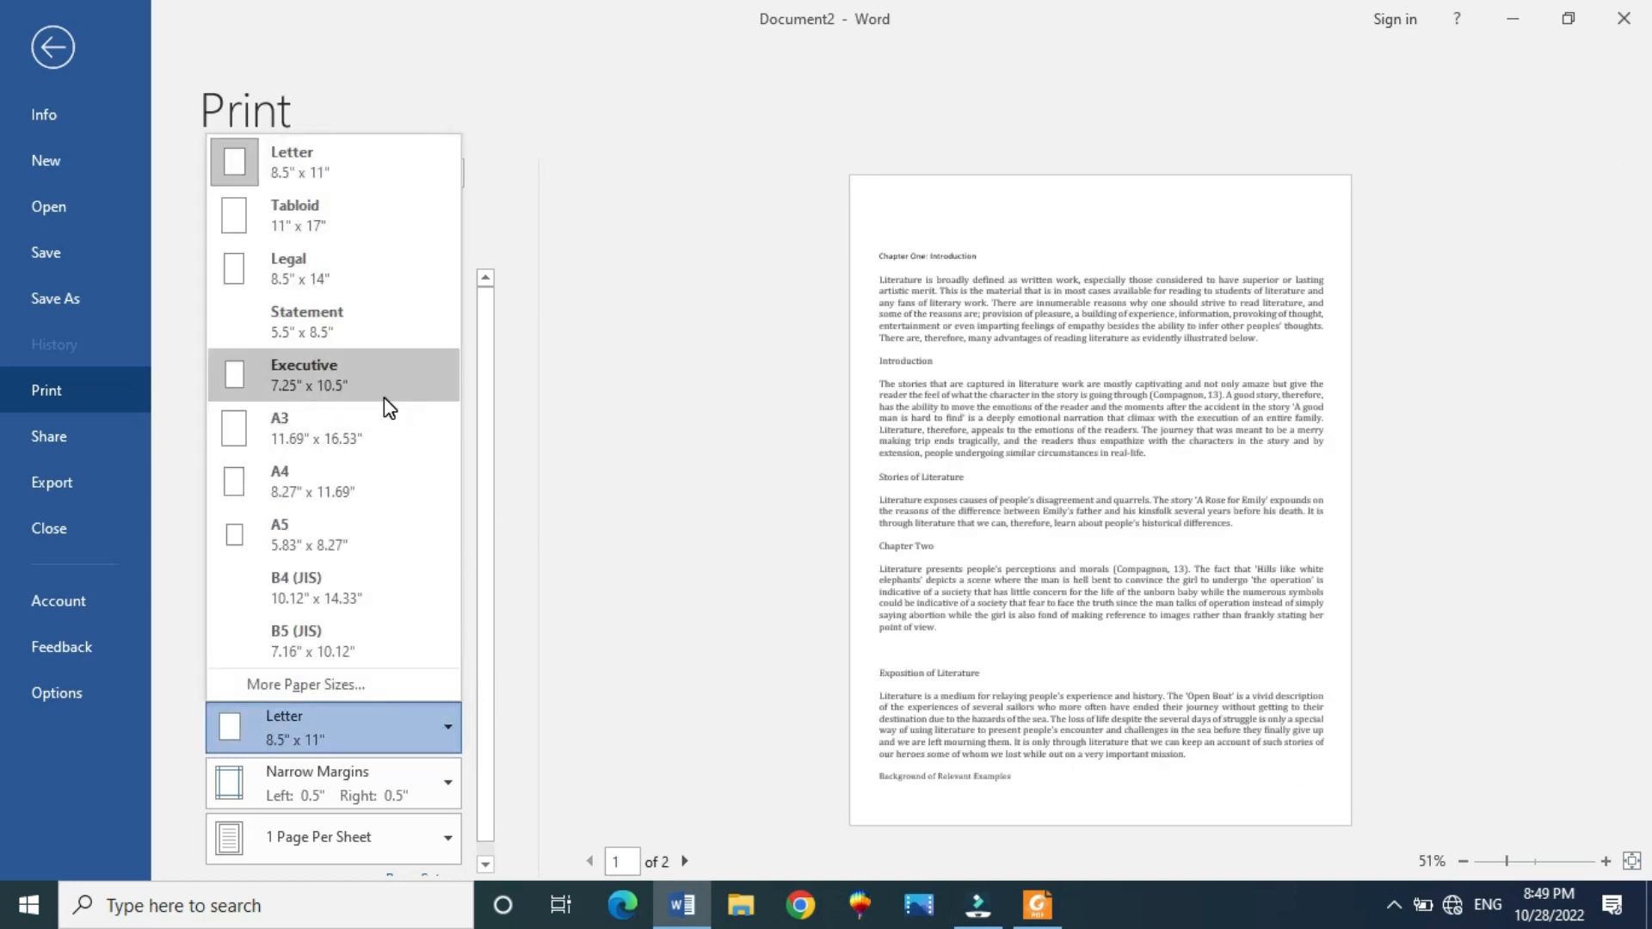
click(318, 487)
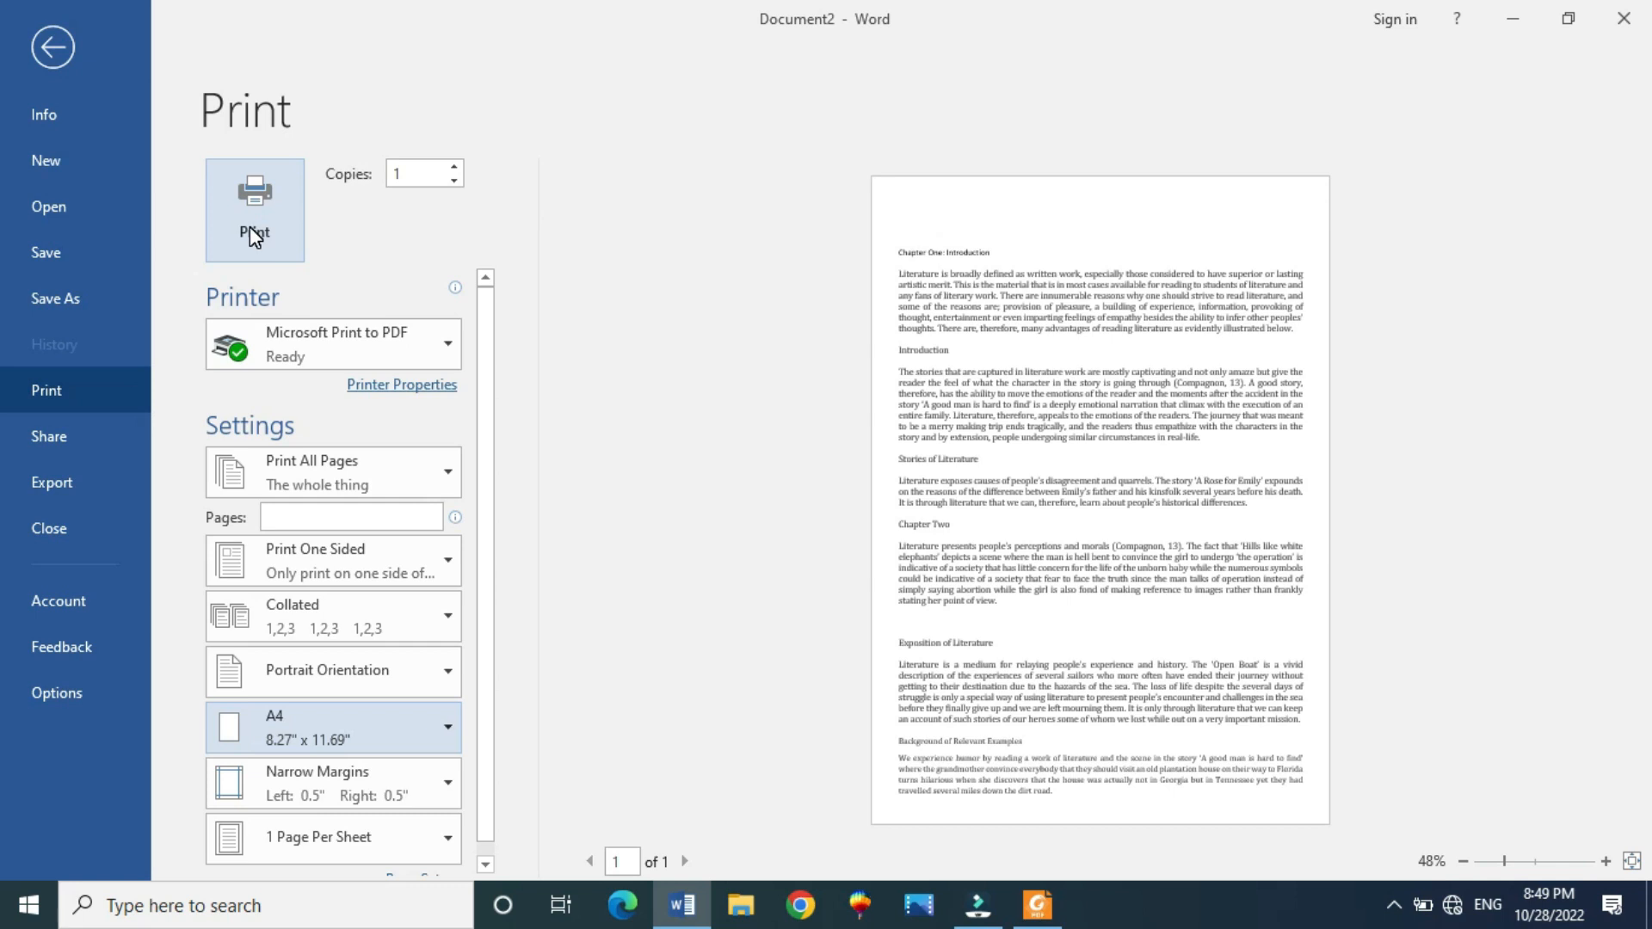
Look through the document's Share and Export options and return to the document
click(49, 441)
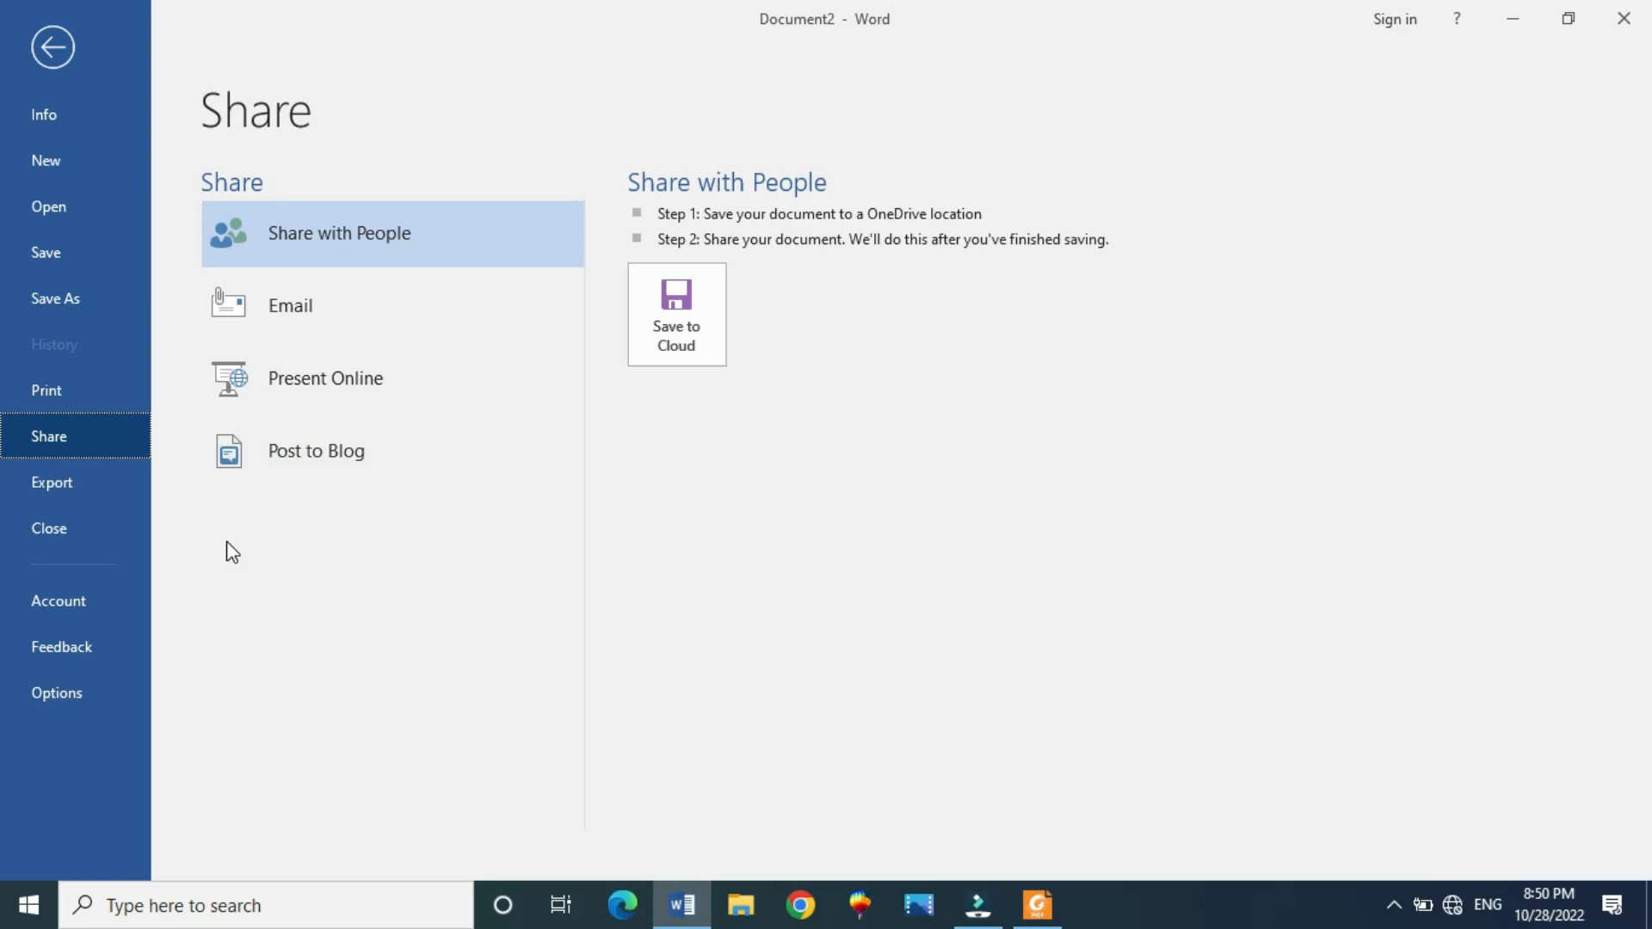
click(67, 487)
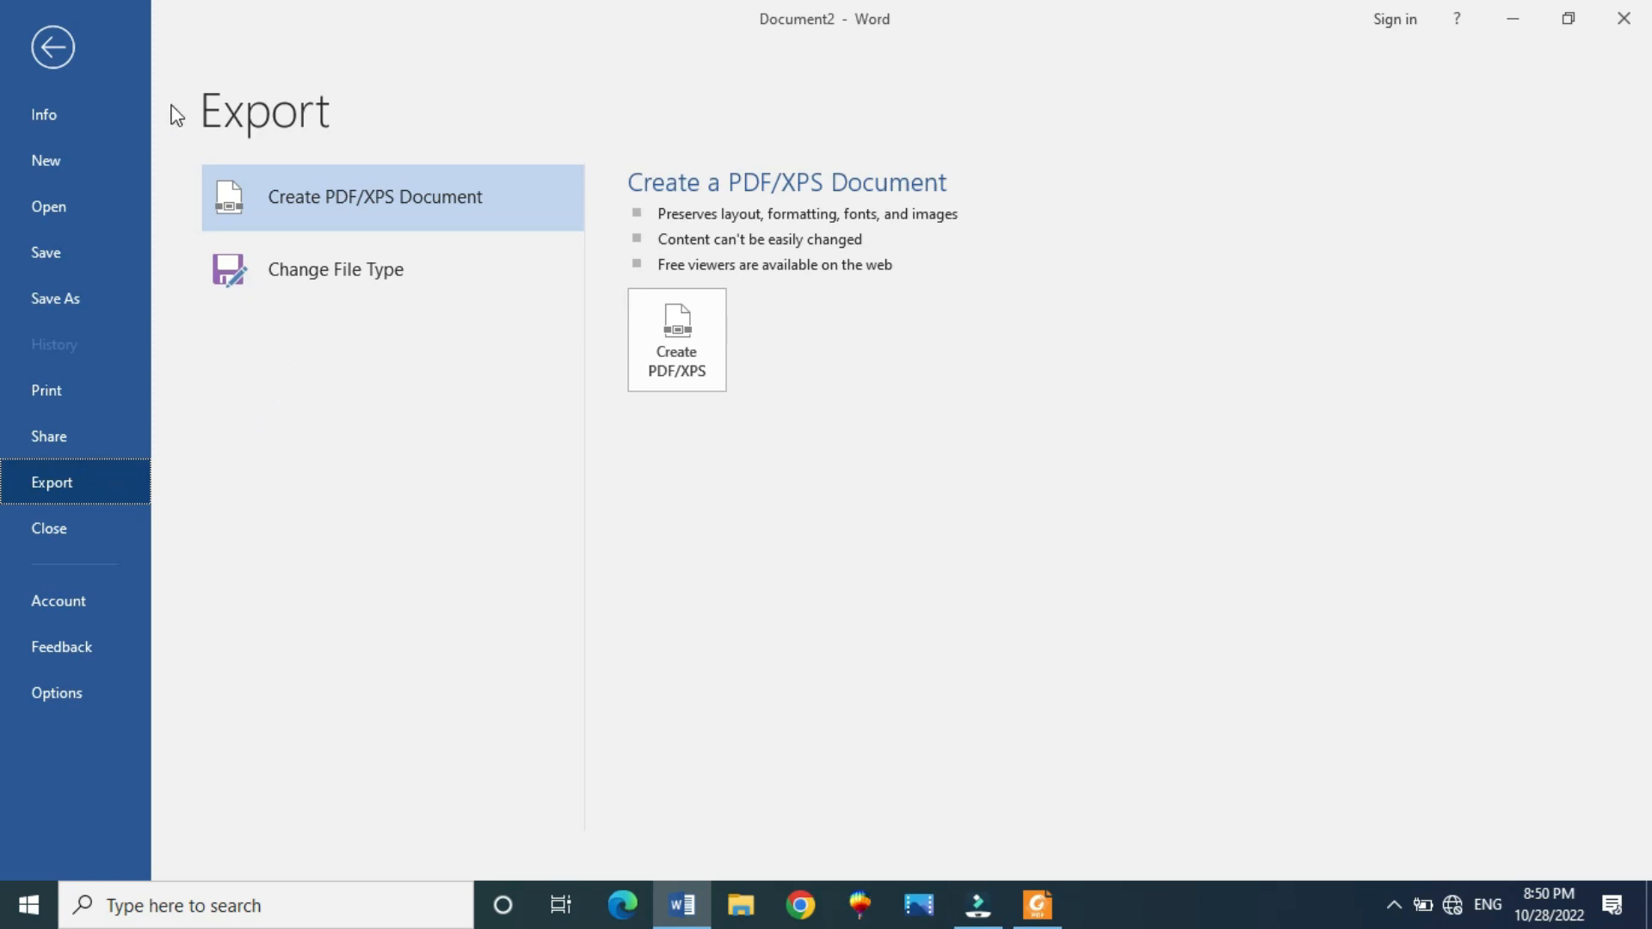
click(53, 46)
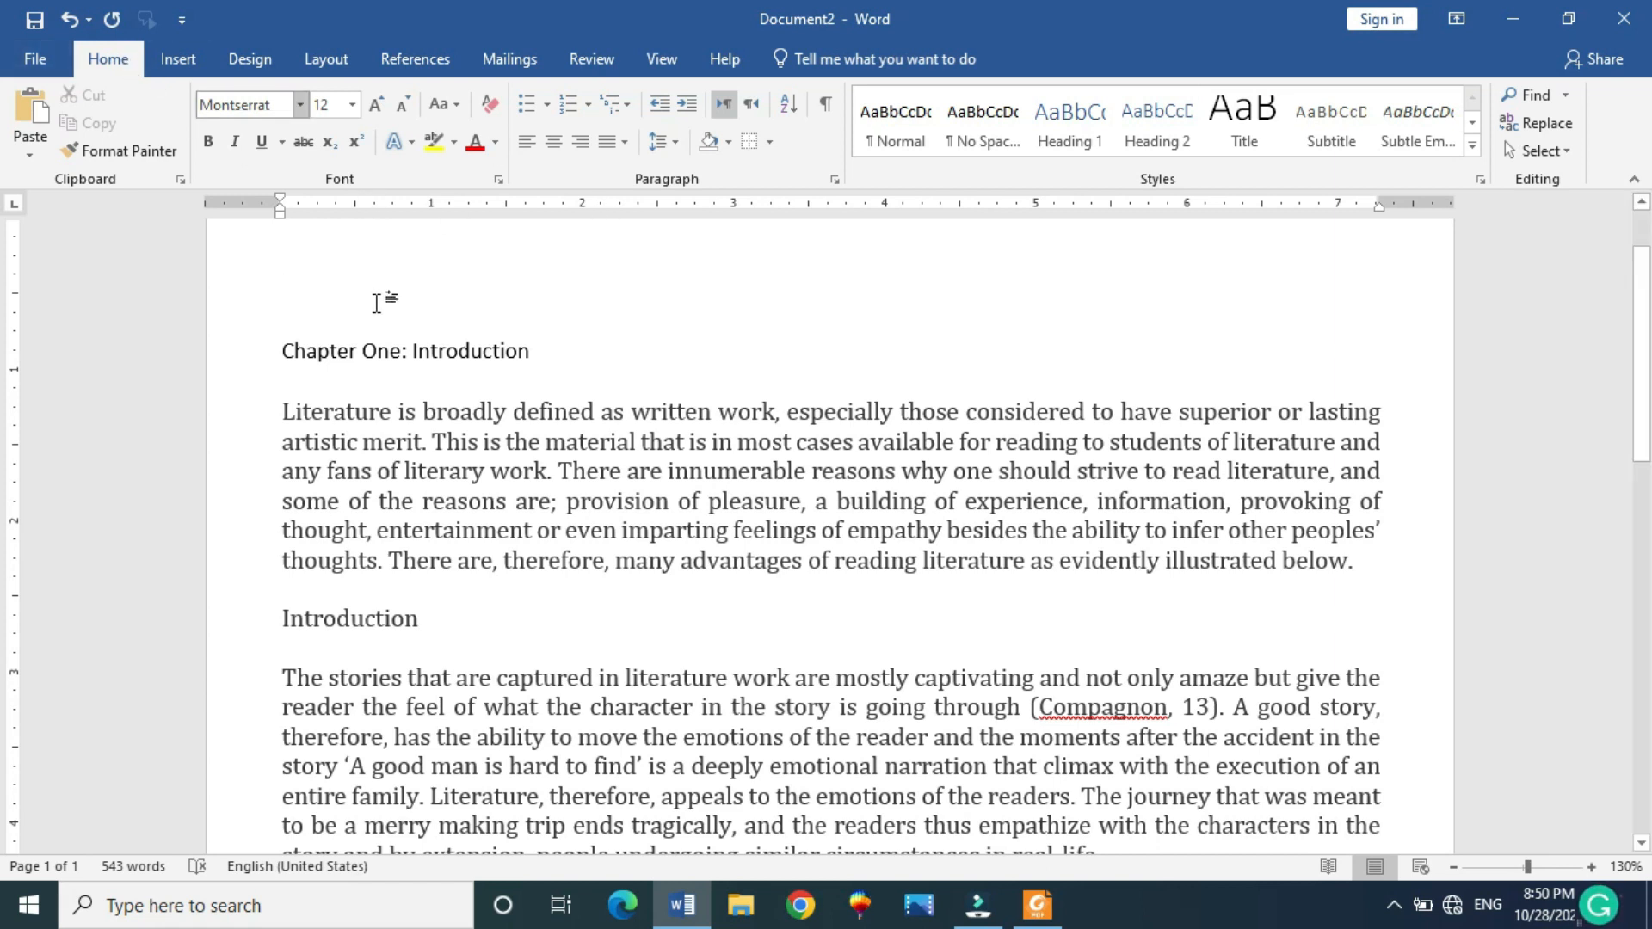
Format the whole document's text in Times New Roman at font size 12
click(282, 360)
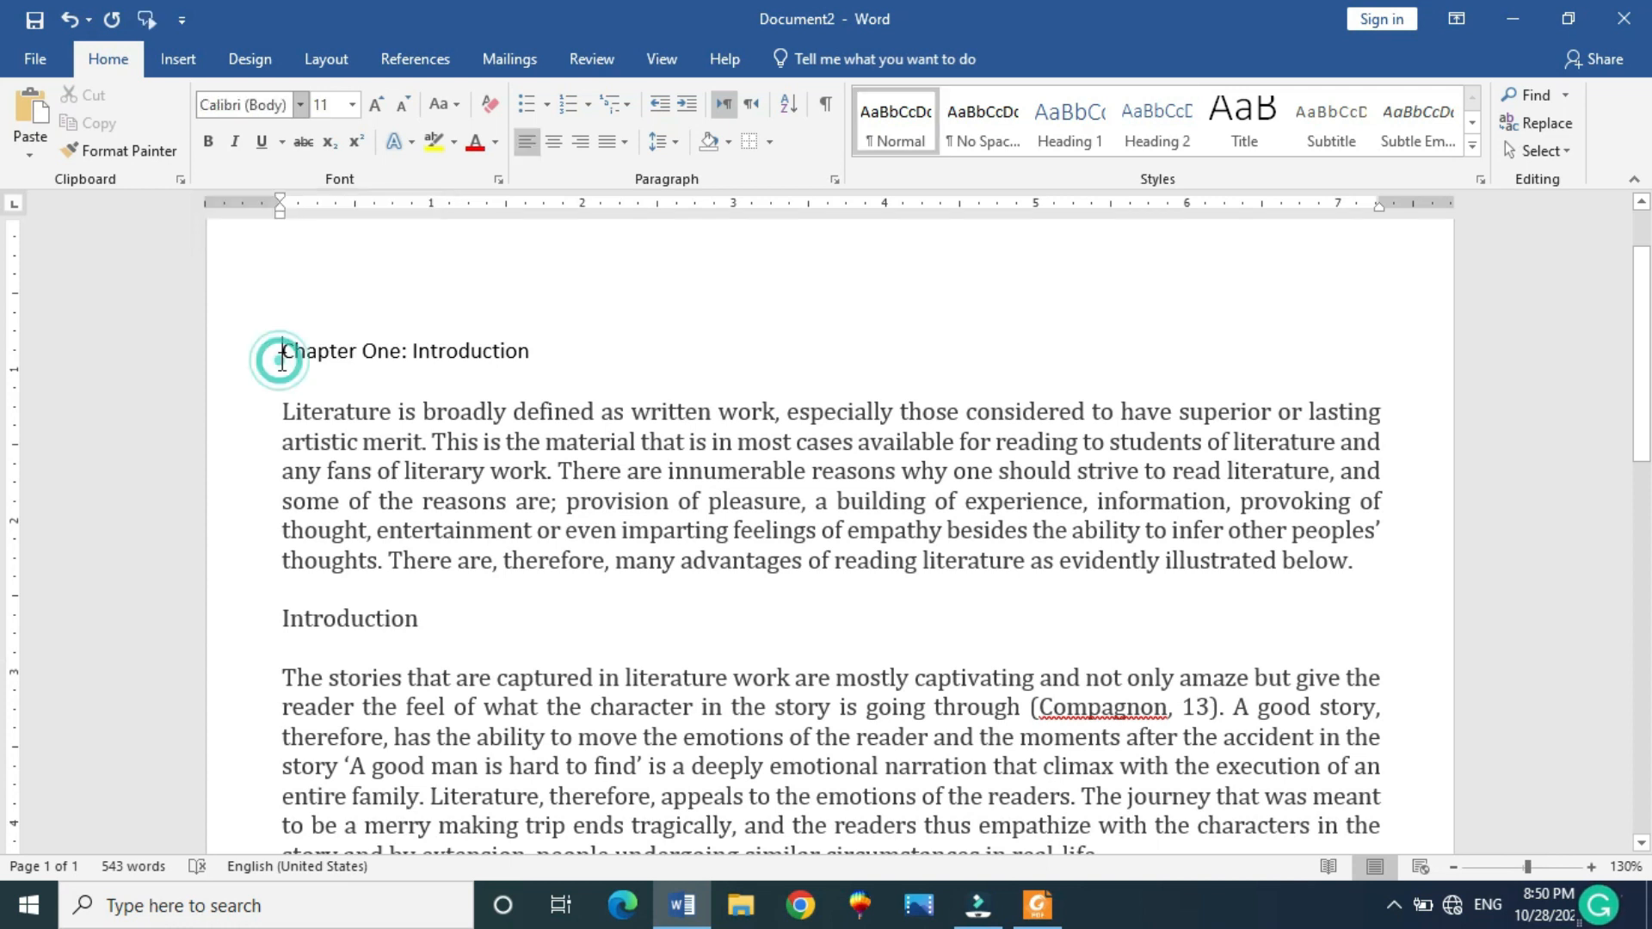
key(shift+End)
key(ctrl+a)
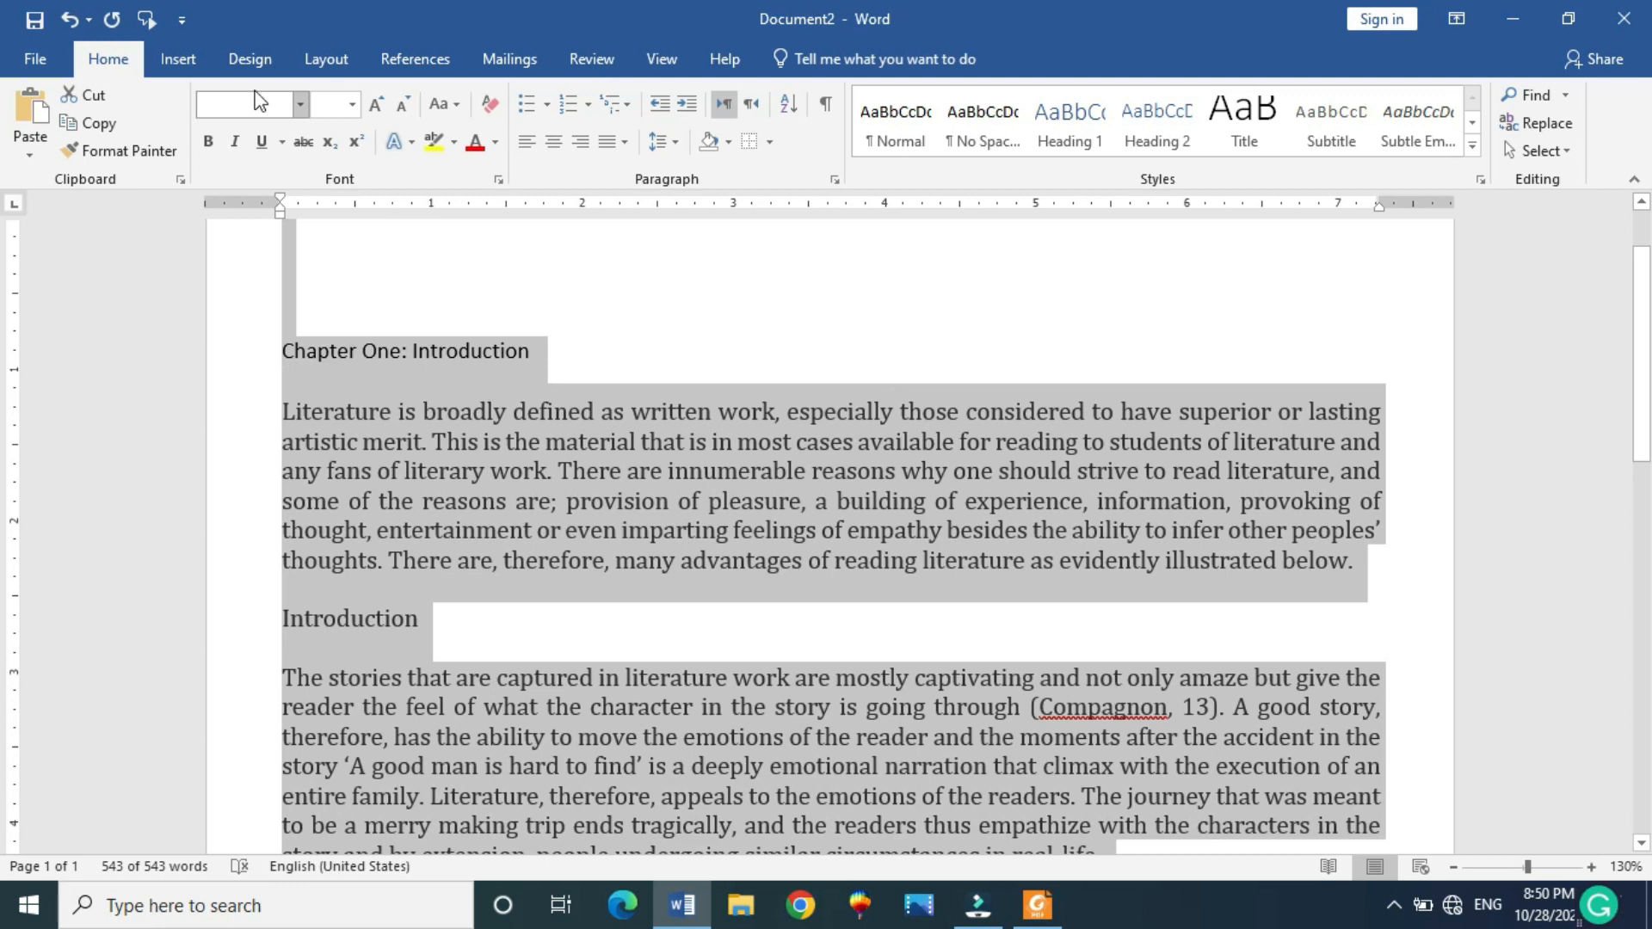
click(300, 105)
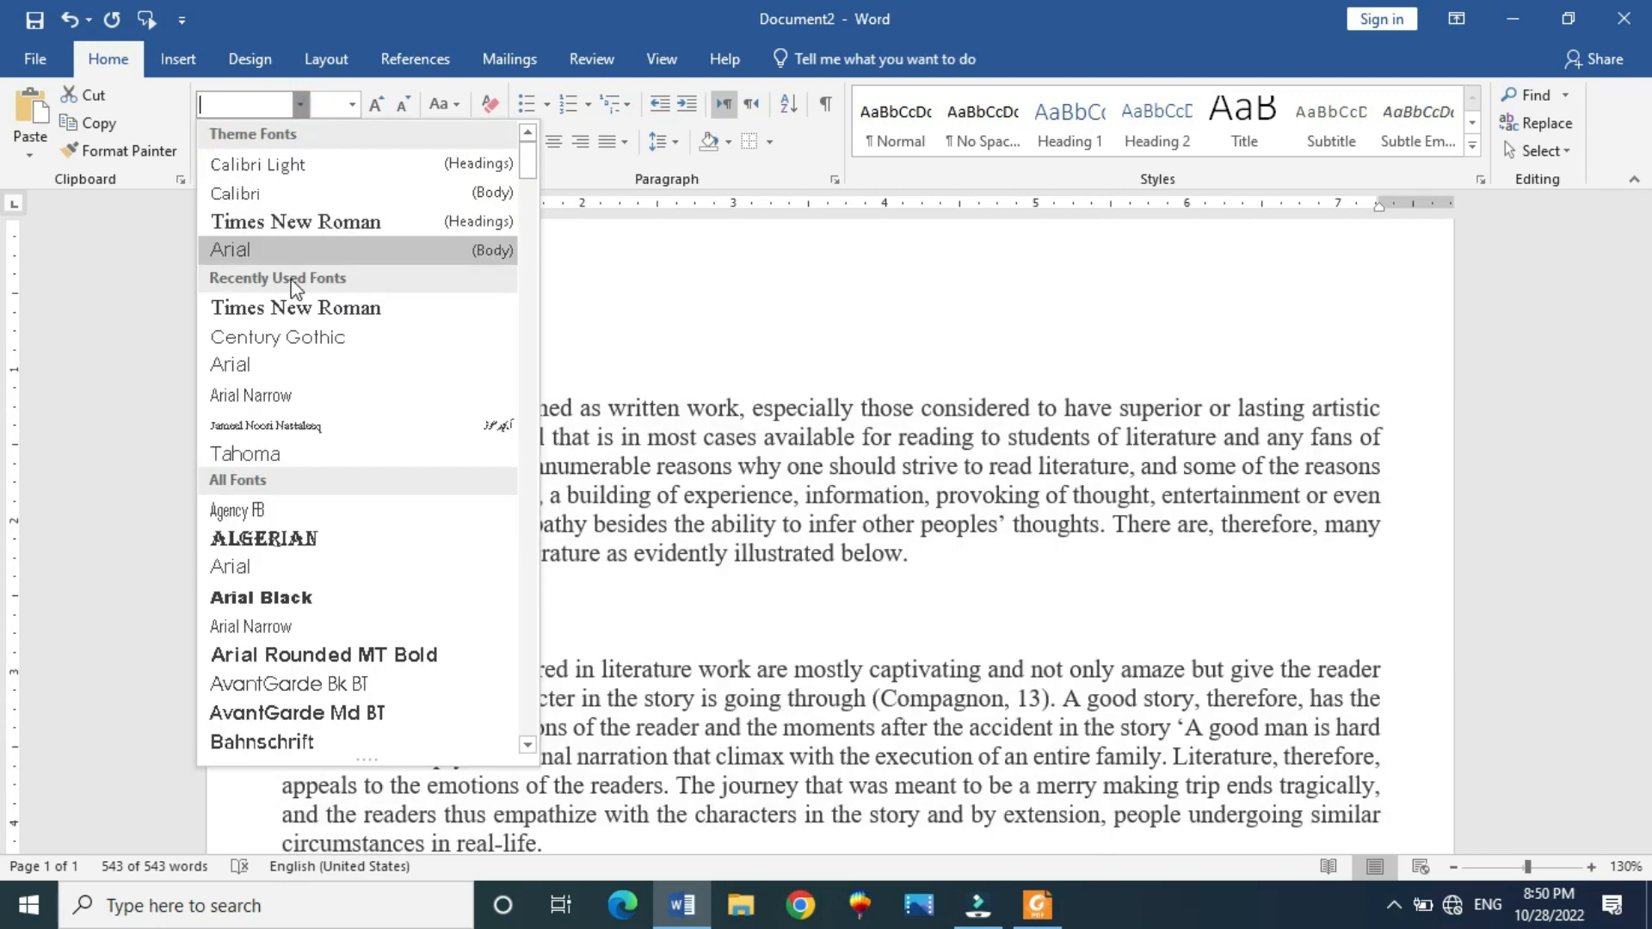
click(289, 307)
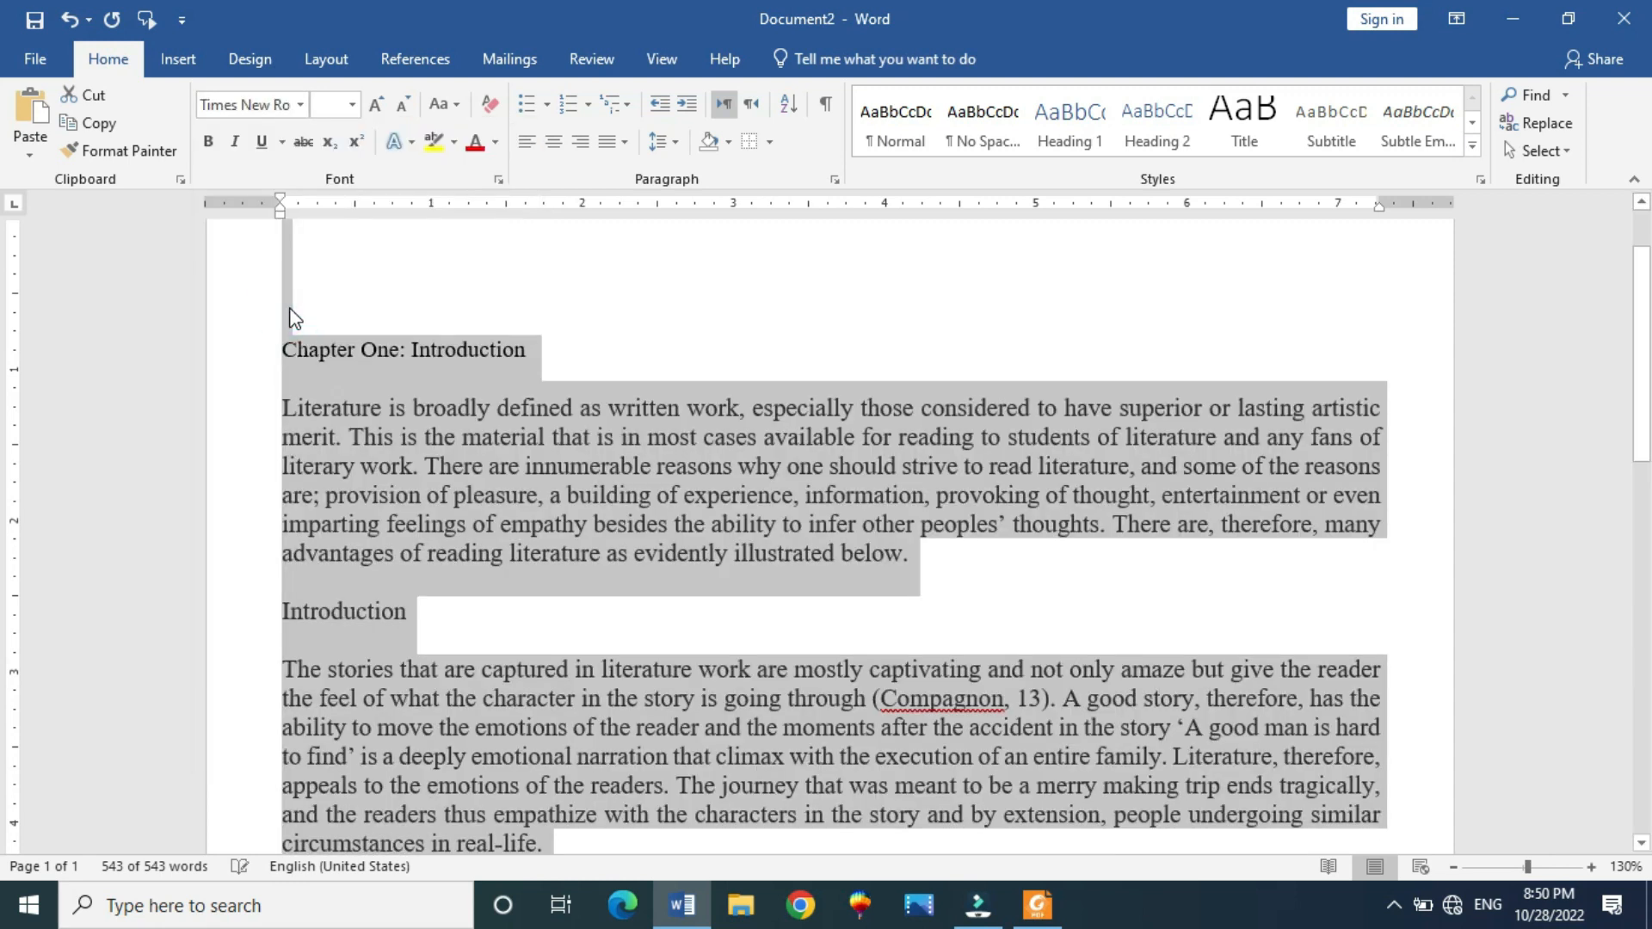
click(353, 105)
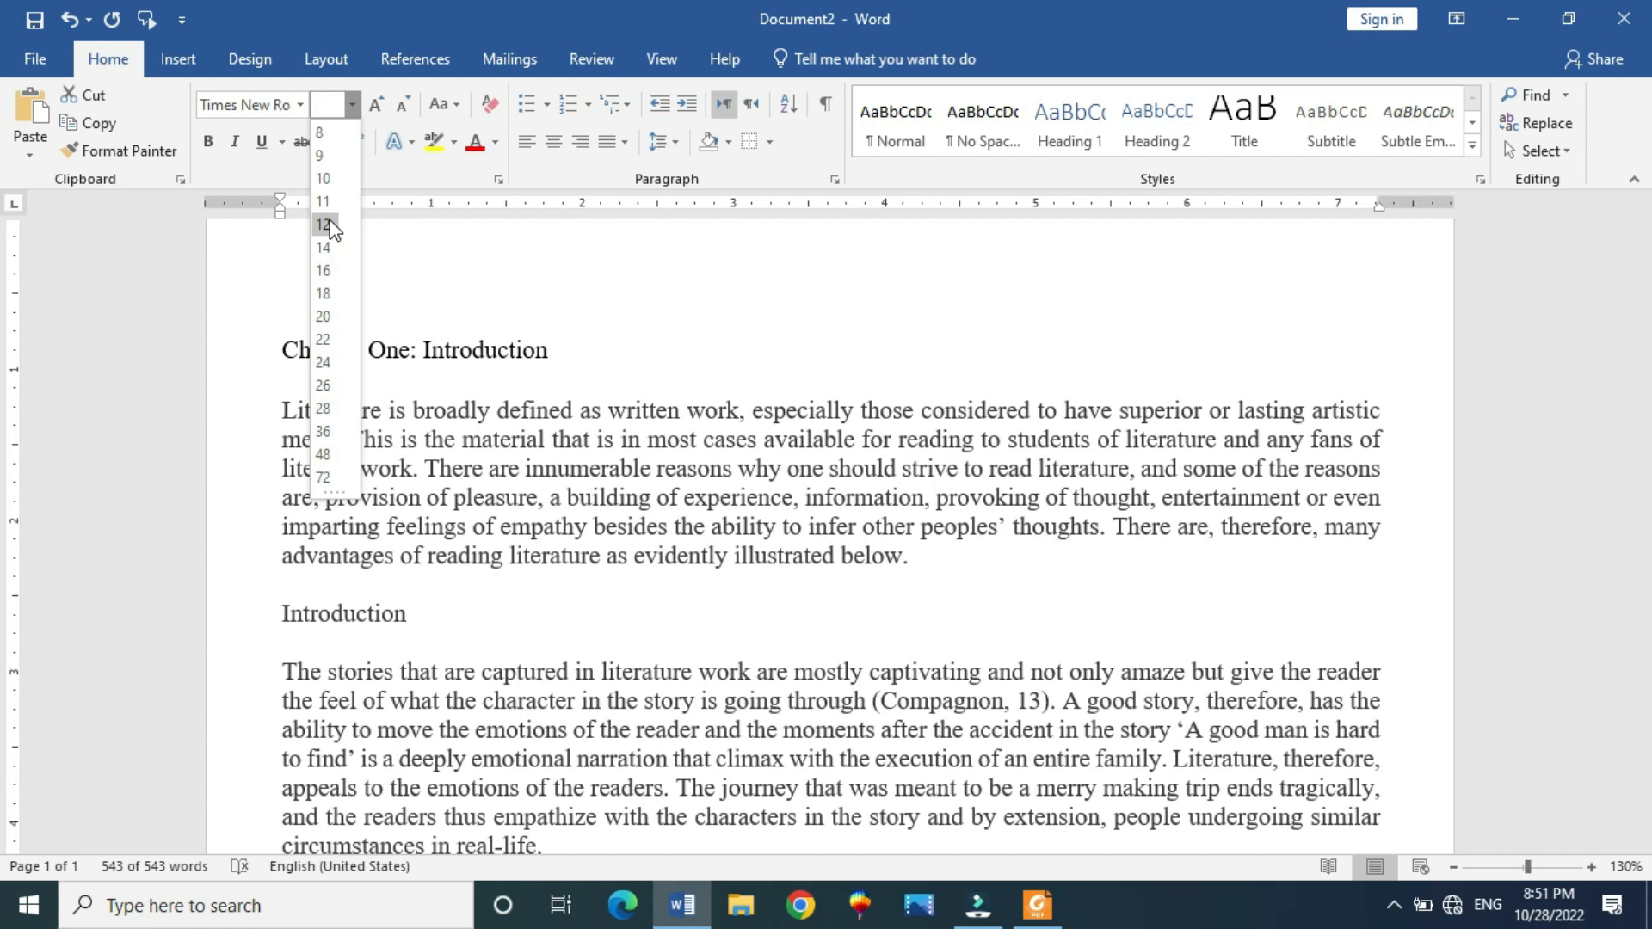
click(331, 226)
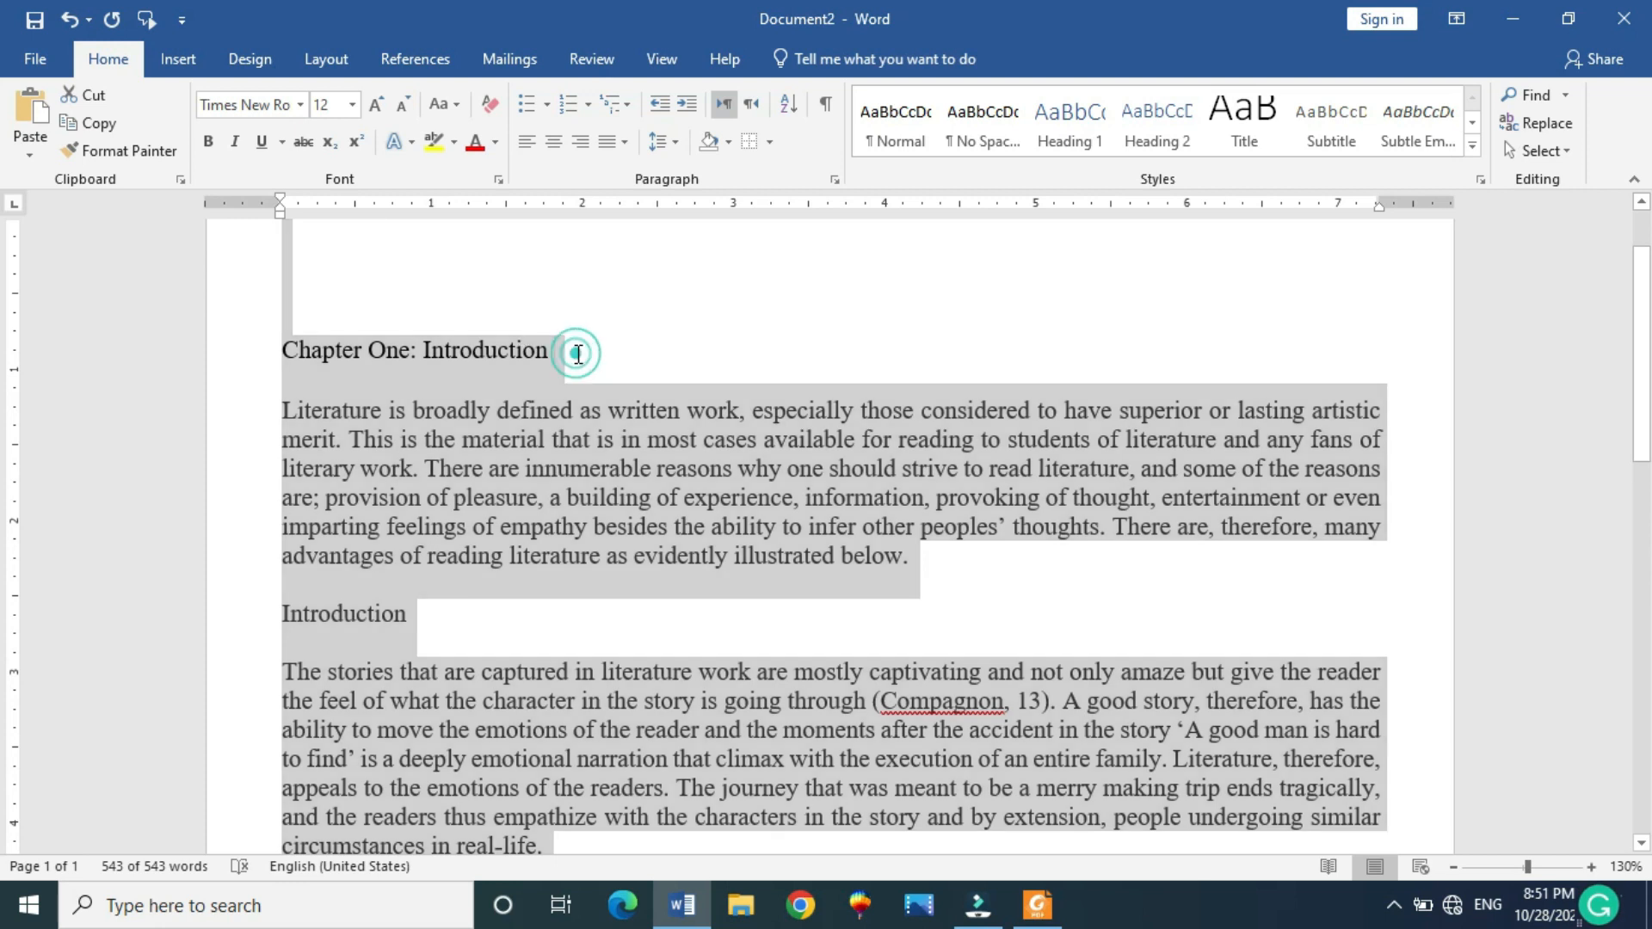
Select the heading "Chapter One: Introduction" and set its font size to 20
click(565, 357)
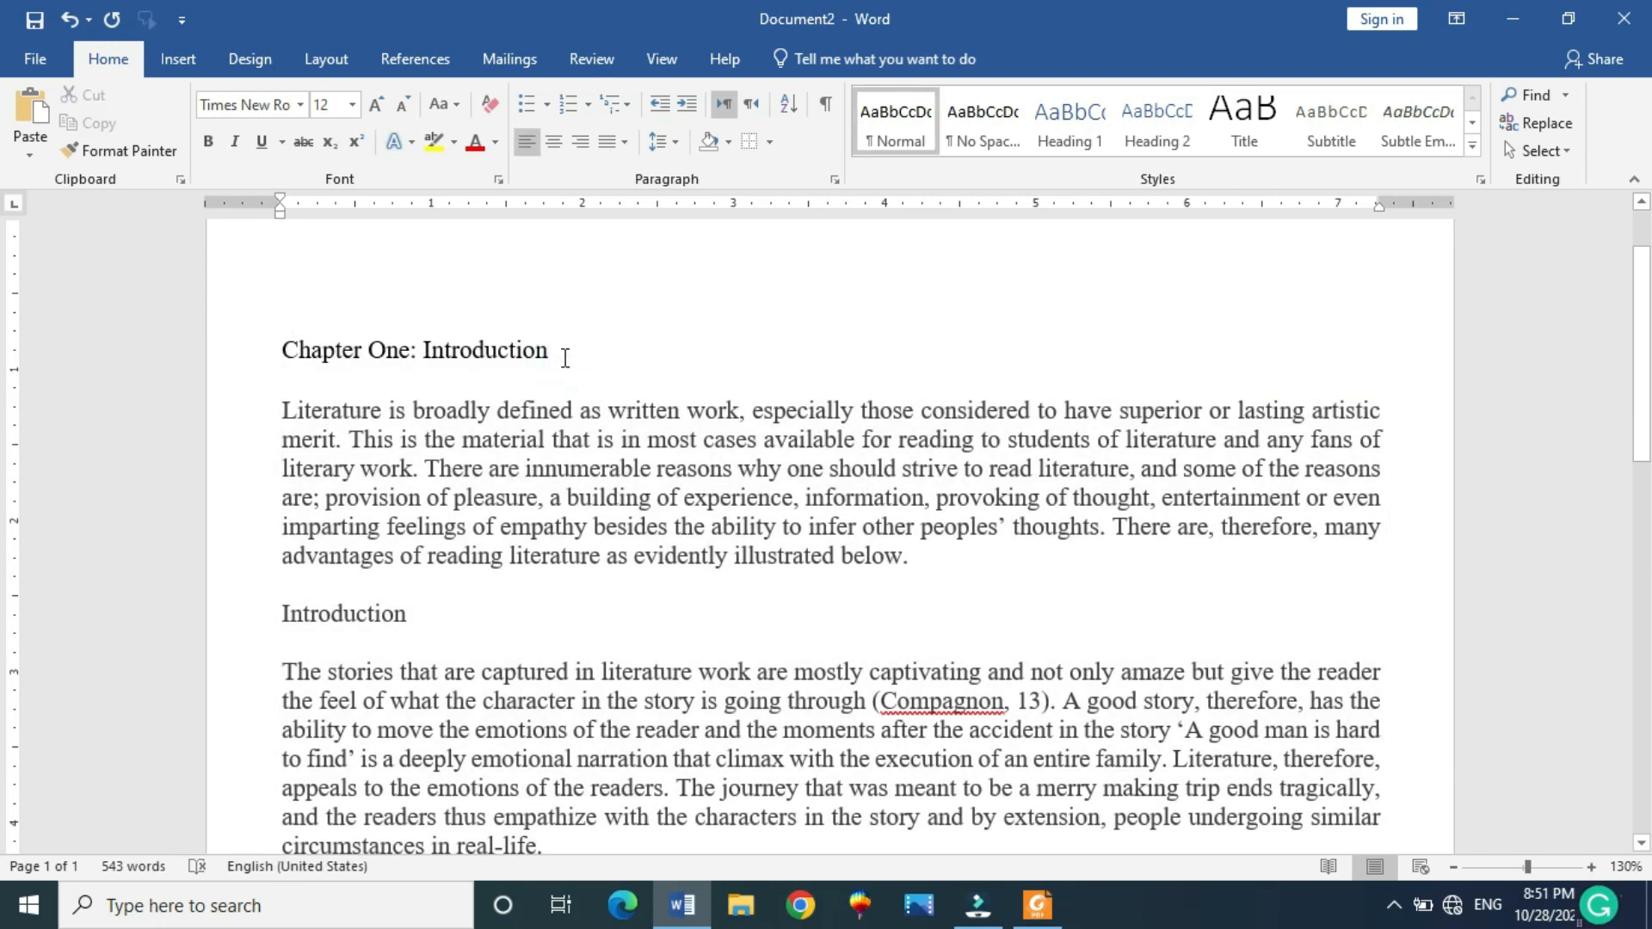
key(shift+Left)
key(shift+Left)
key(shift+Left)
key(shift+Left)
key(shift+Left)
key(shift+Left)
key(shift+Left)
key(shift+Left)
key(shift+Left)
key(shift+Left)
key(shift+Left)
key(shift+Left)
key(shift+Left)
key(shift+Left)
key(shift+Left)
key(shift+Left)
key(shift+Left)
key(shift+Left)
key(shift+Left)
key(shift+Left)
key(shift+Left)
key(shift+Left)
key(shift+Left)
key(shift+Left)
key(shift+Left)
key(shift+Left)
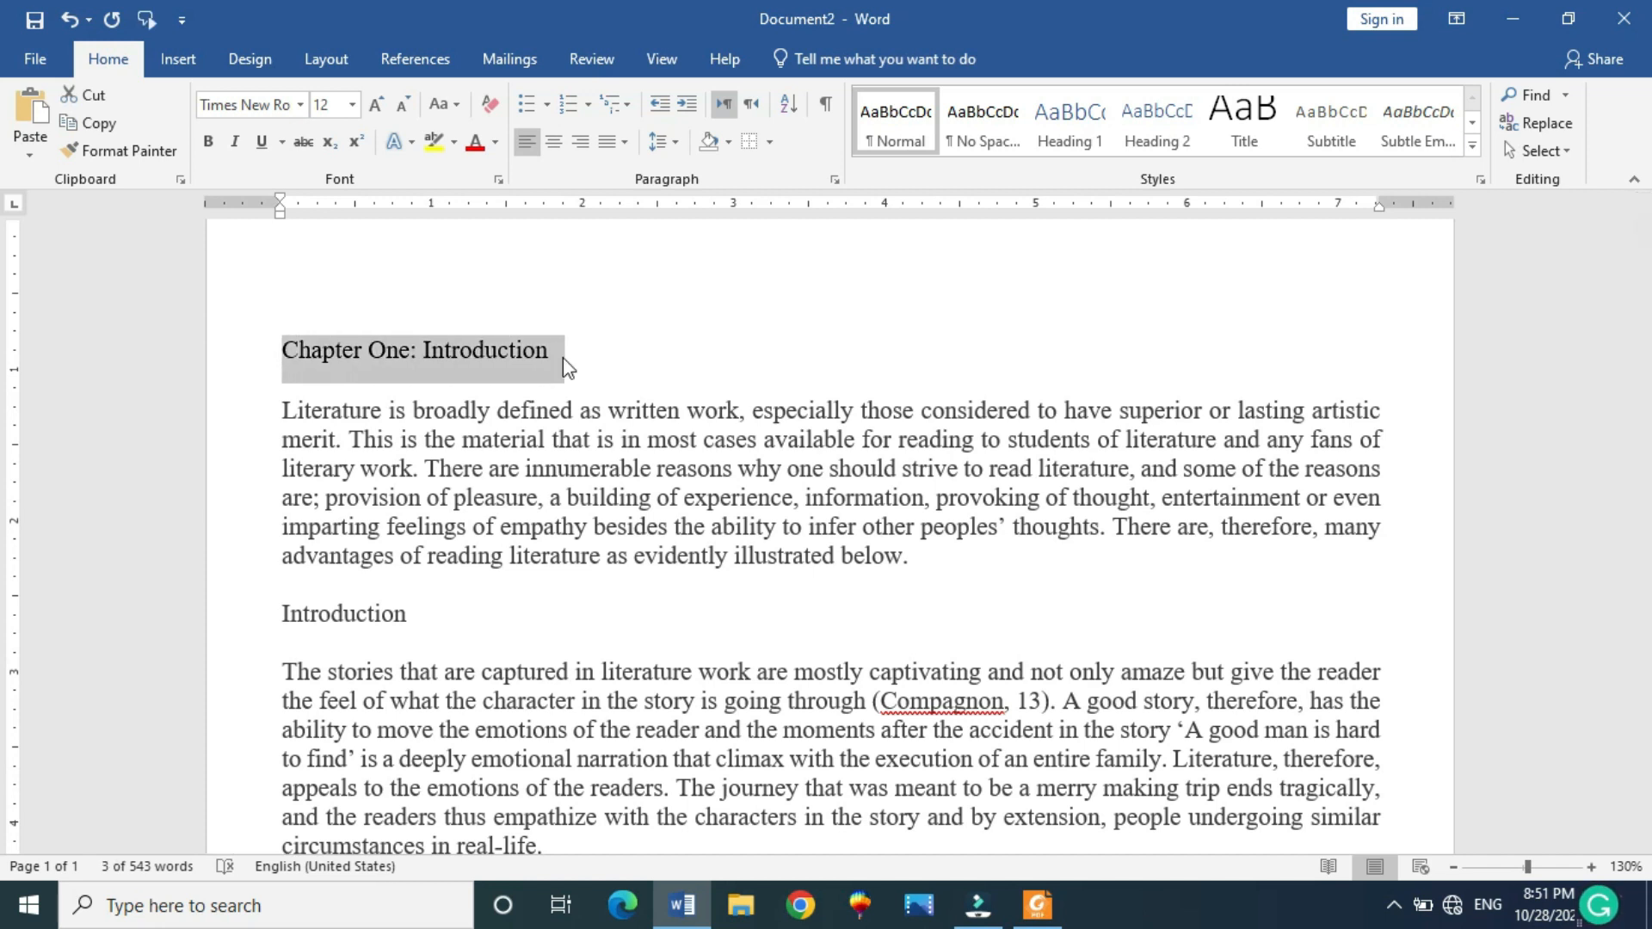
click(351, 105)
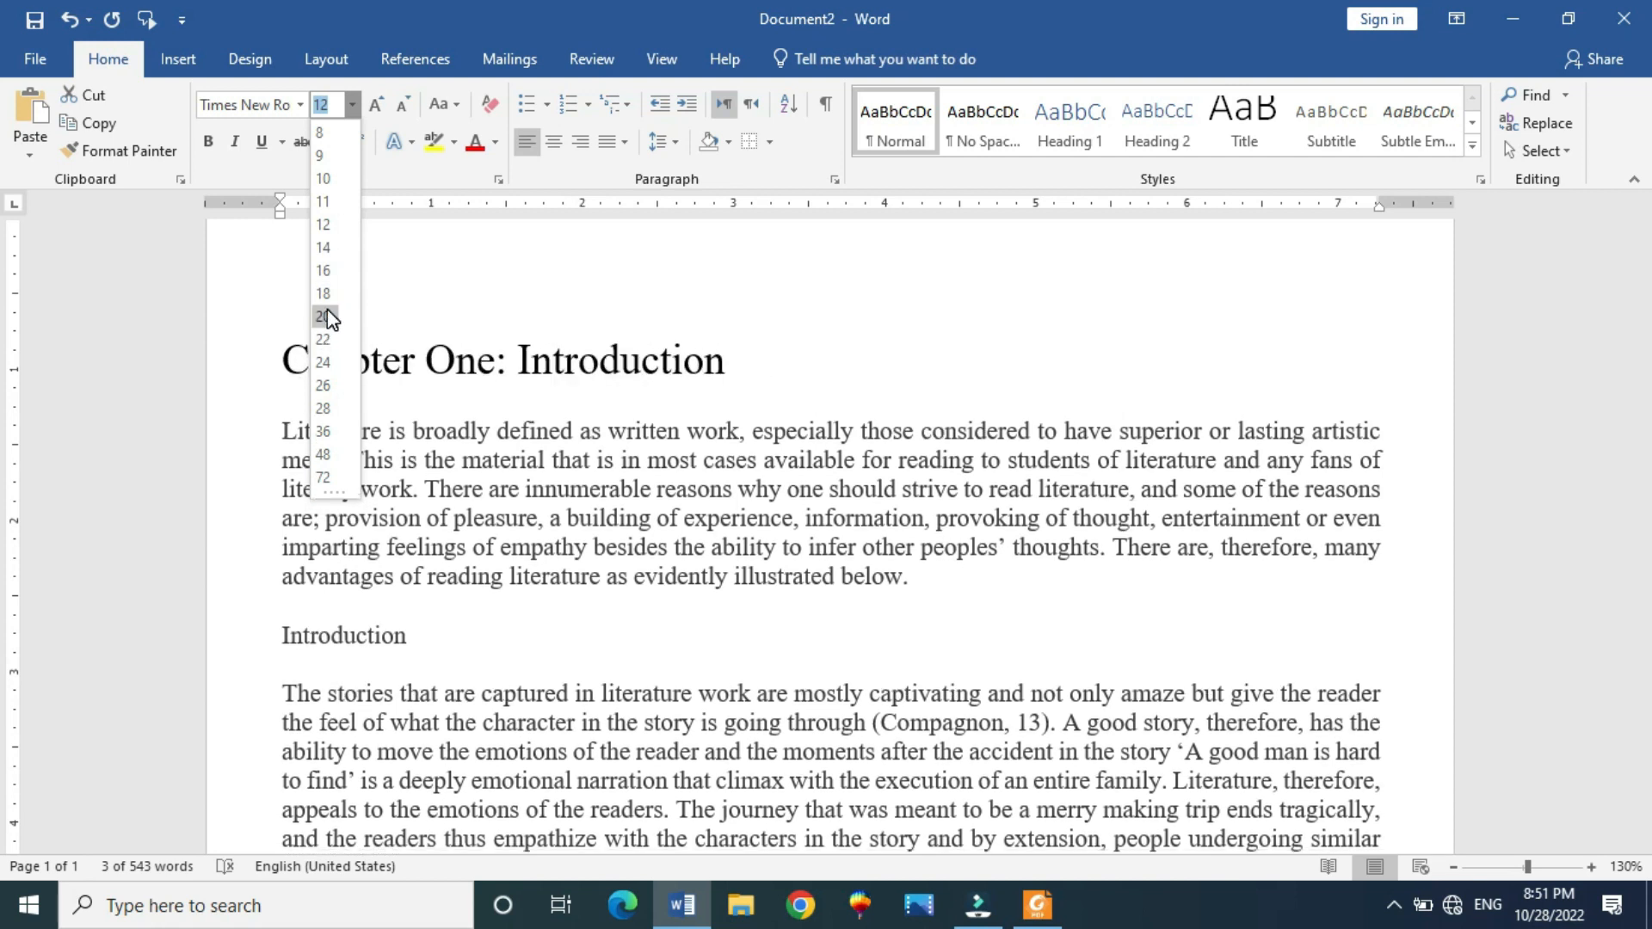
click(326, 316)
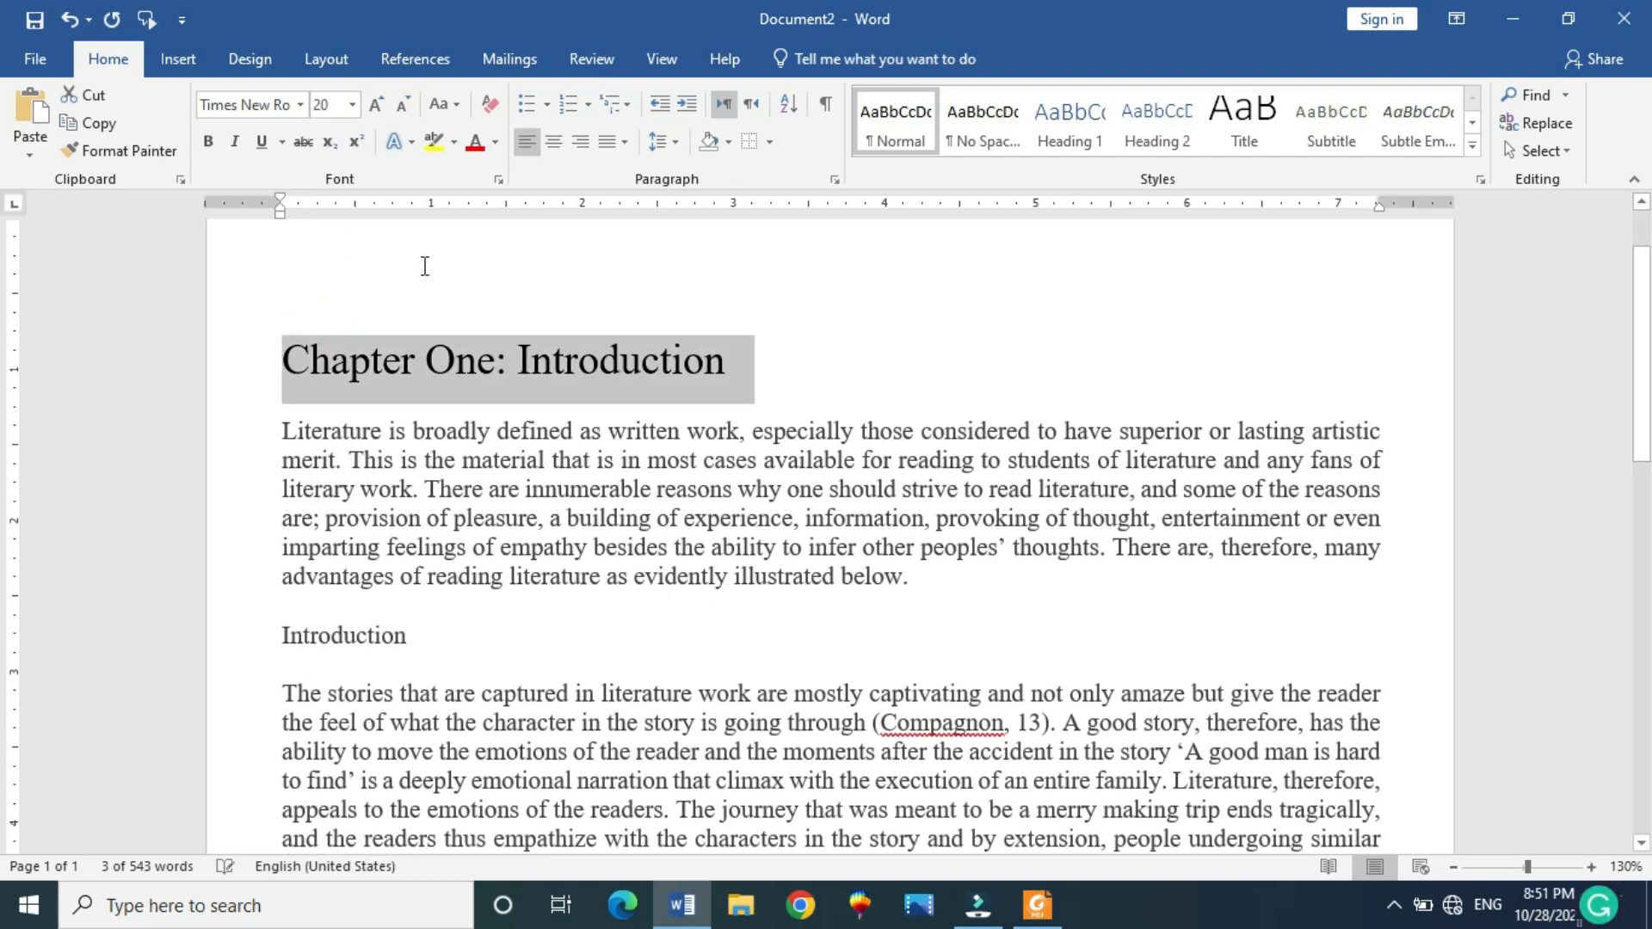
Increase the chapter heading's font size stepwise to 26, and decrease it stepwise to 14
click(377, 107)
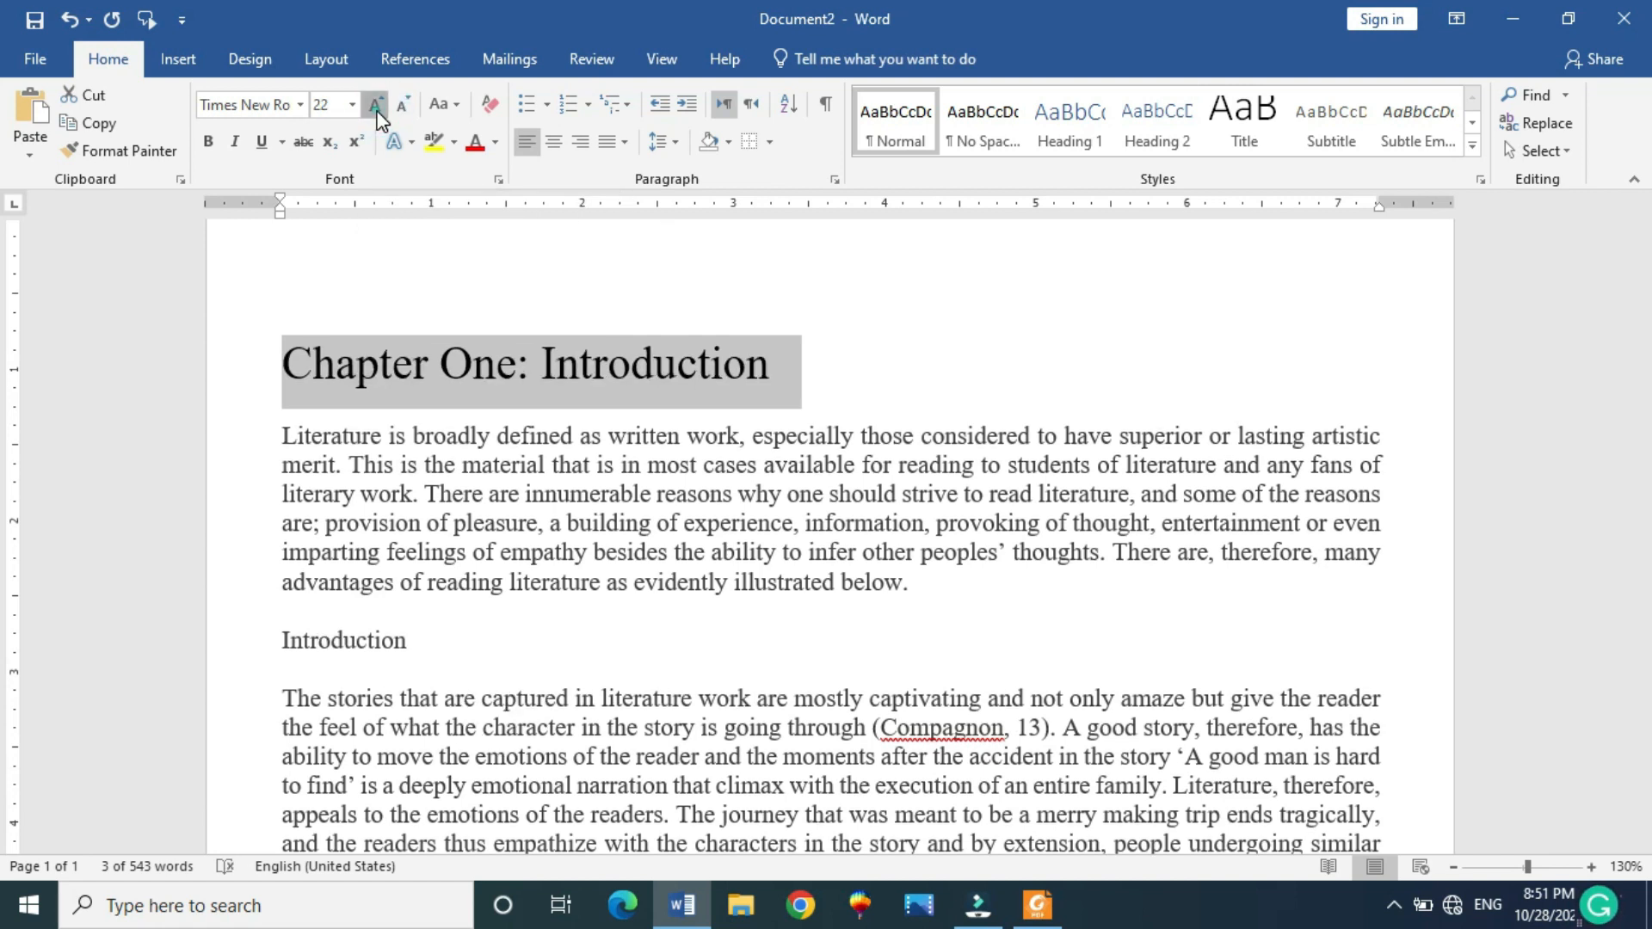
click(376, 110)
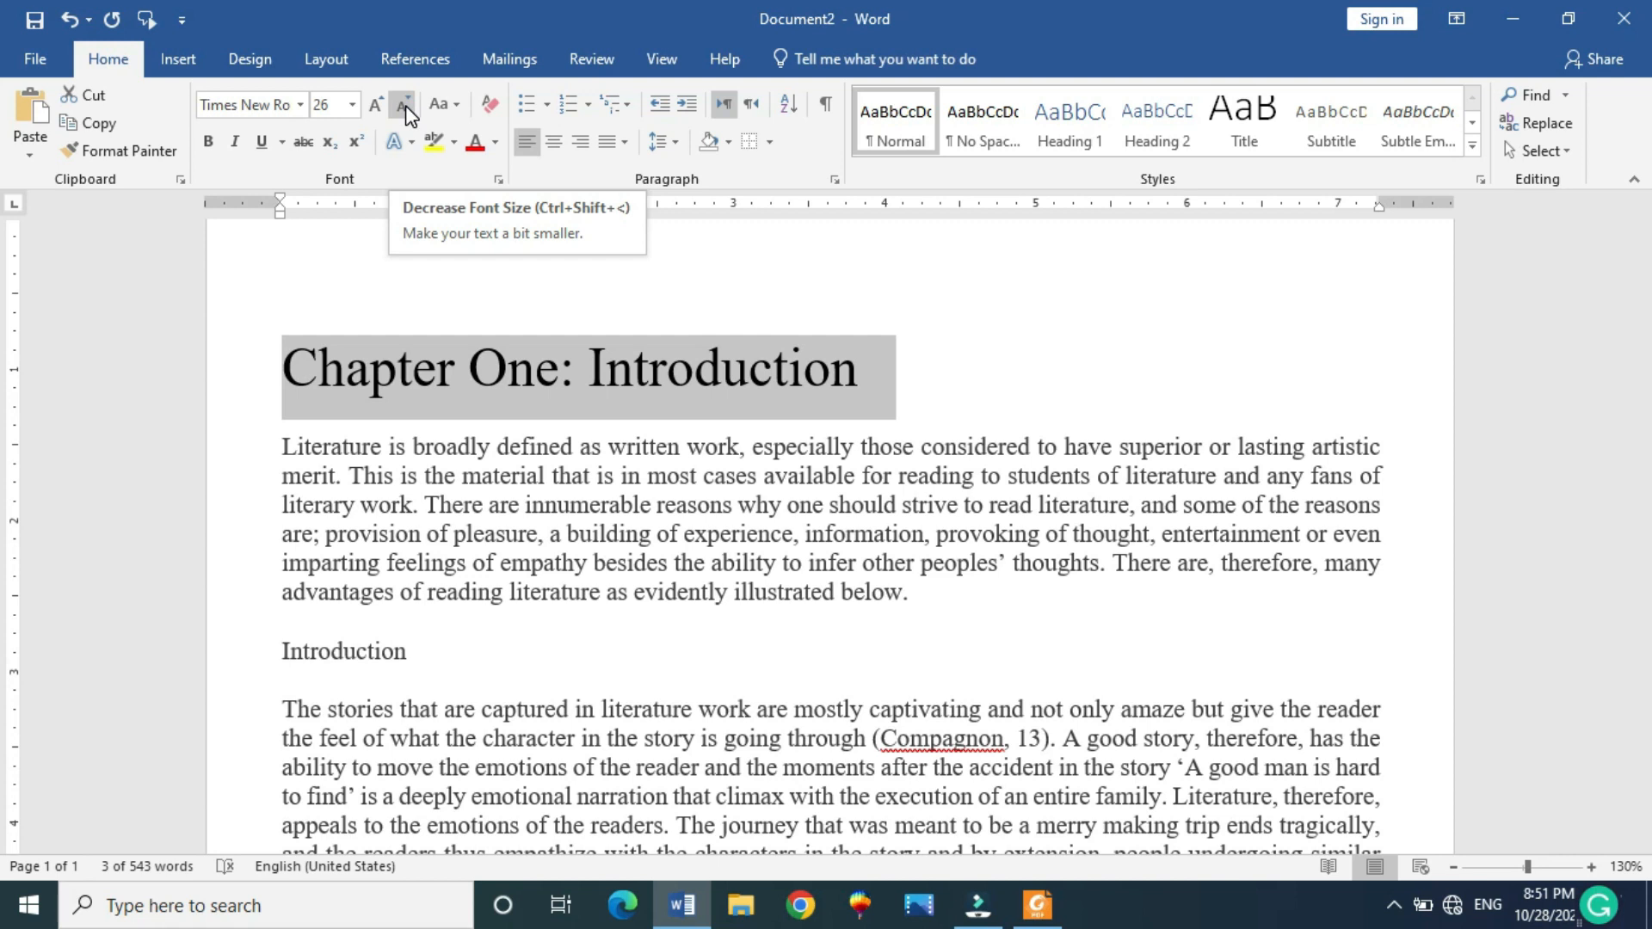
click(405, 105)
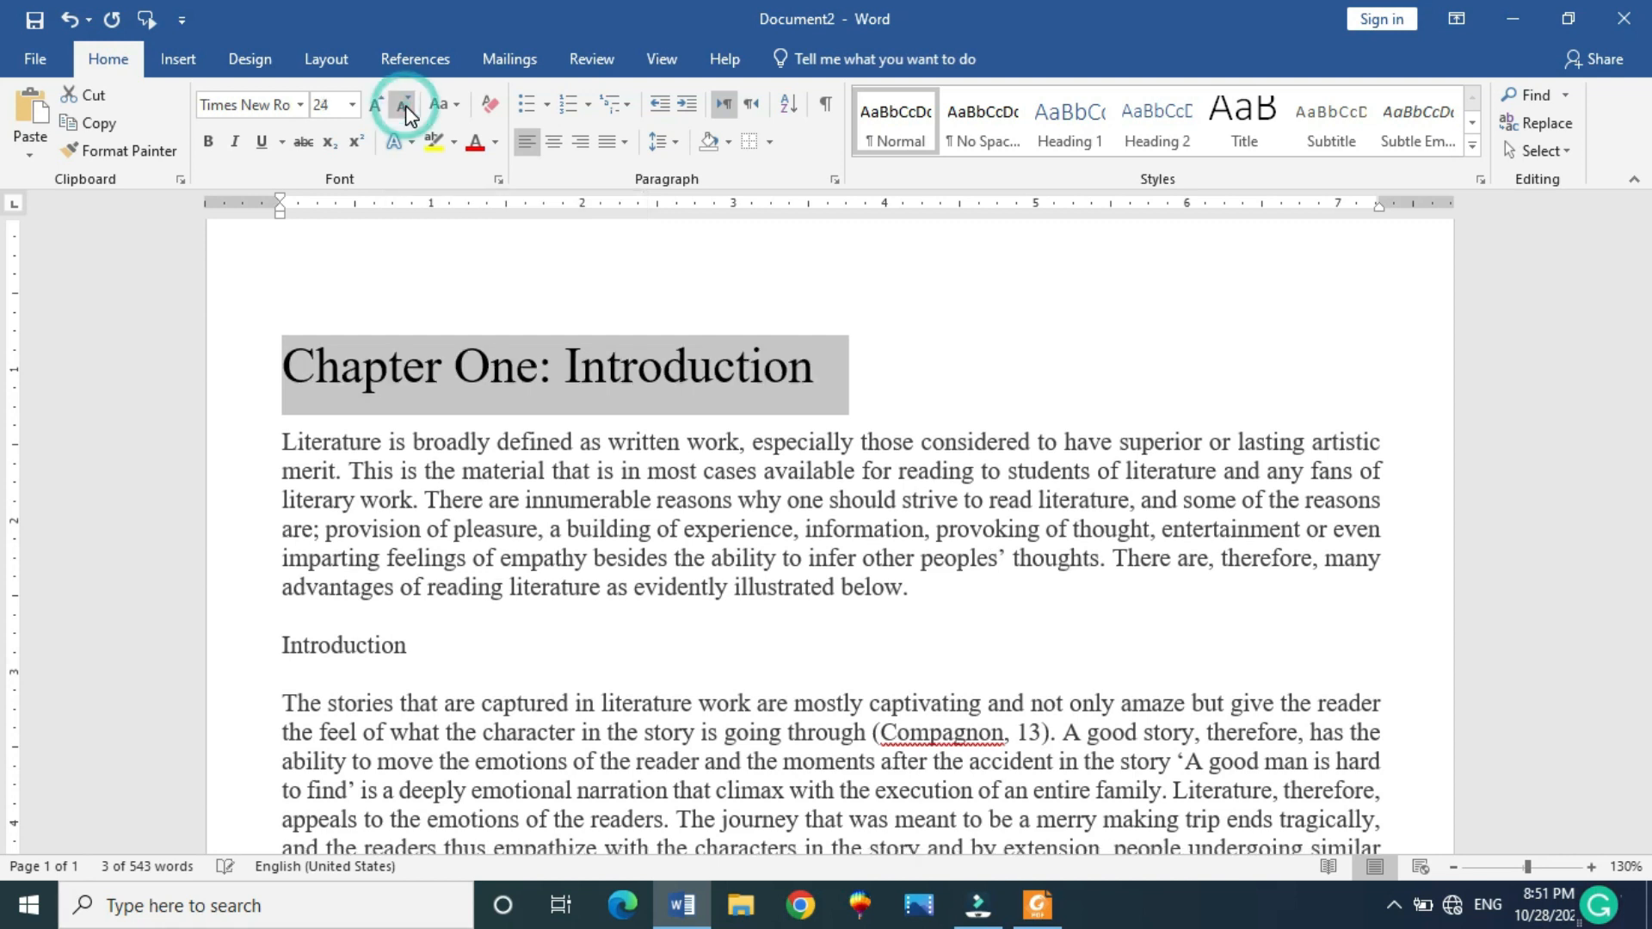
click(406, 105)
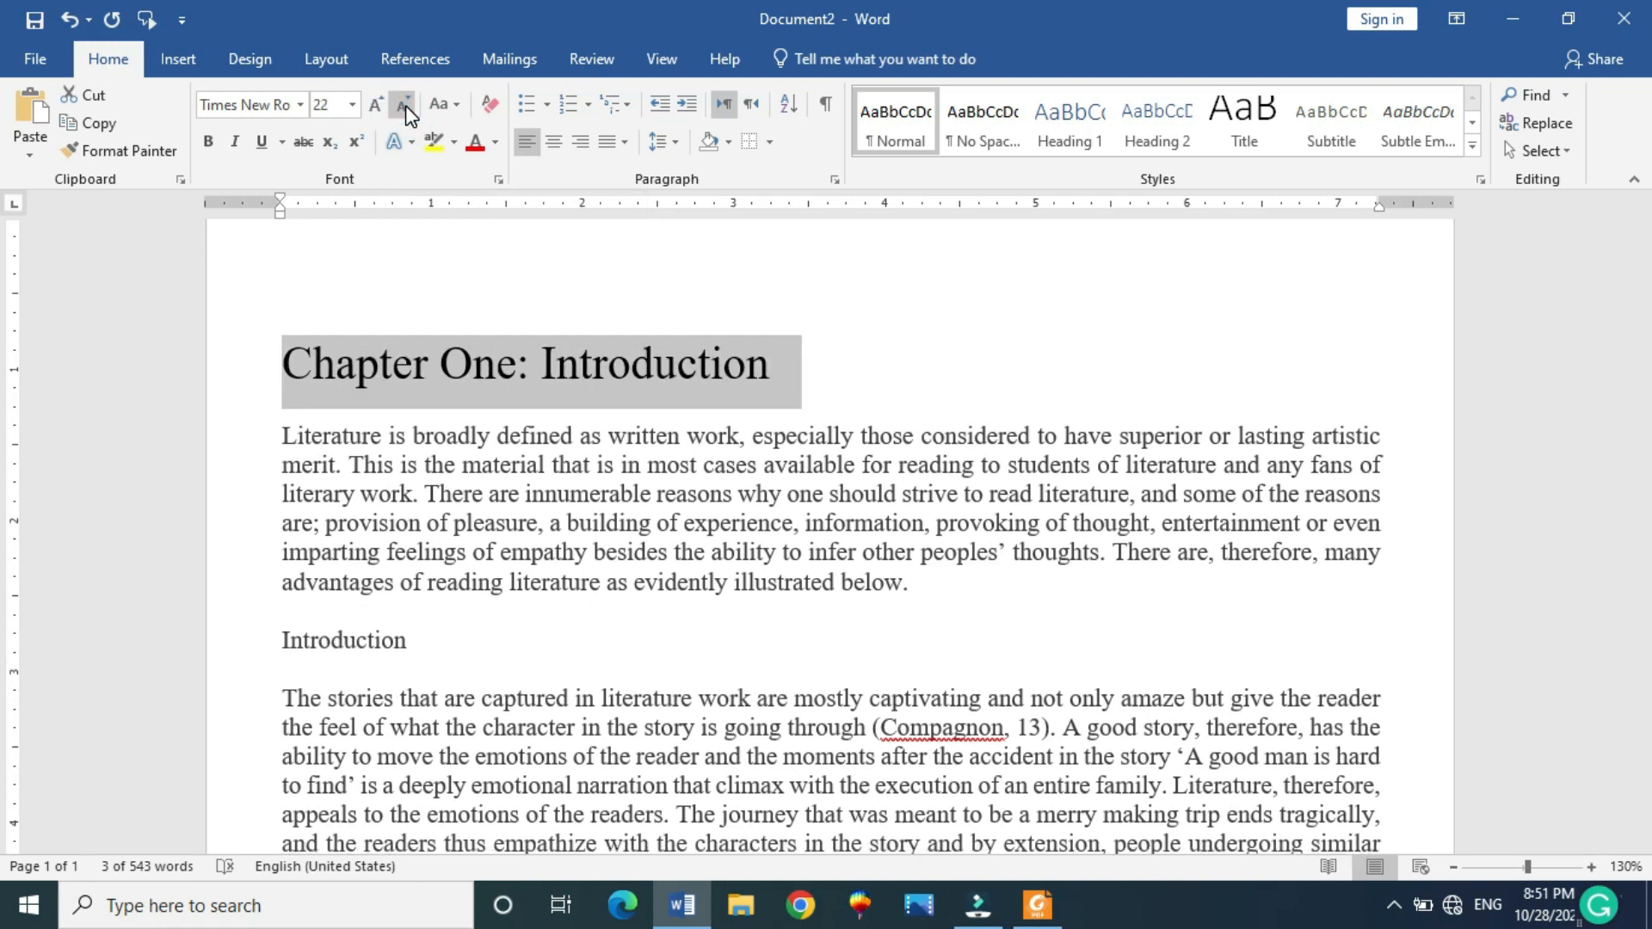
click(405, 105)
click(406, 105)
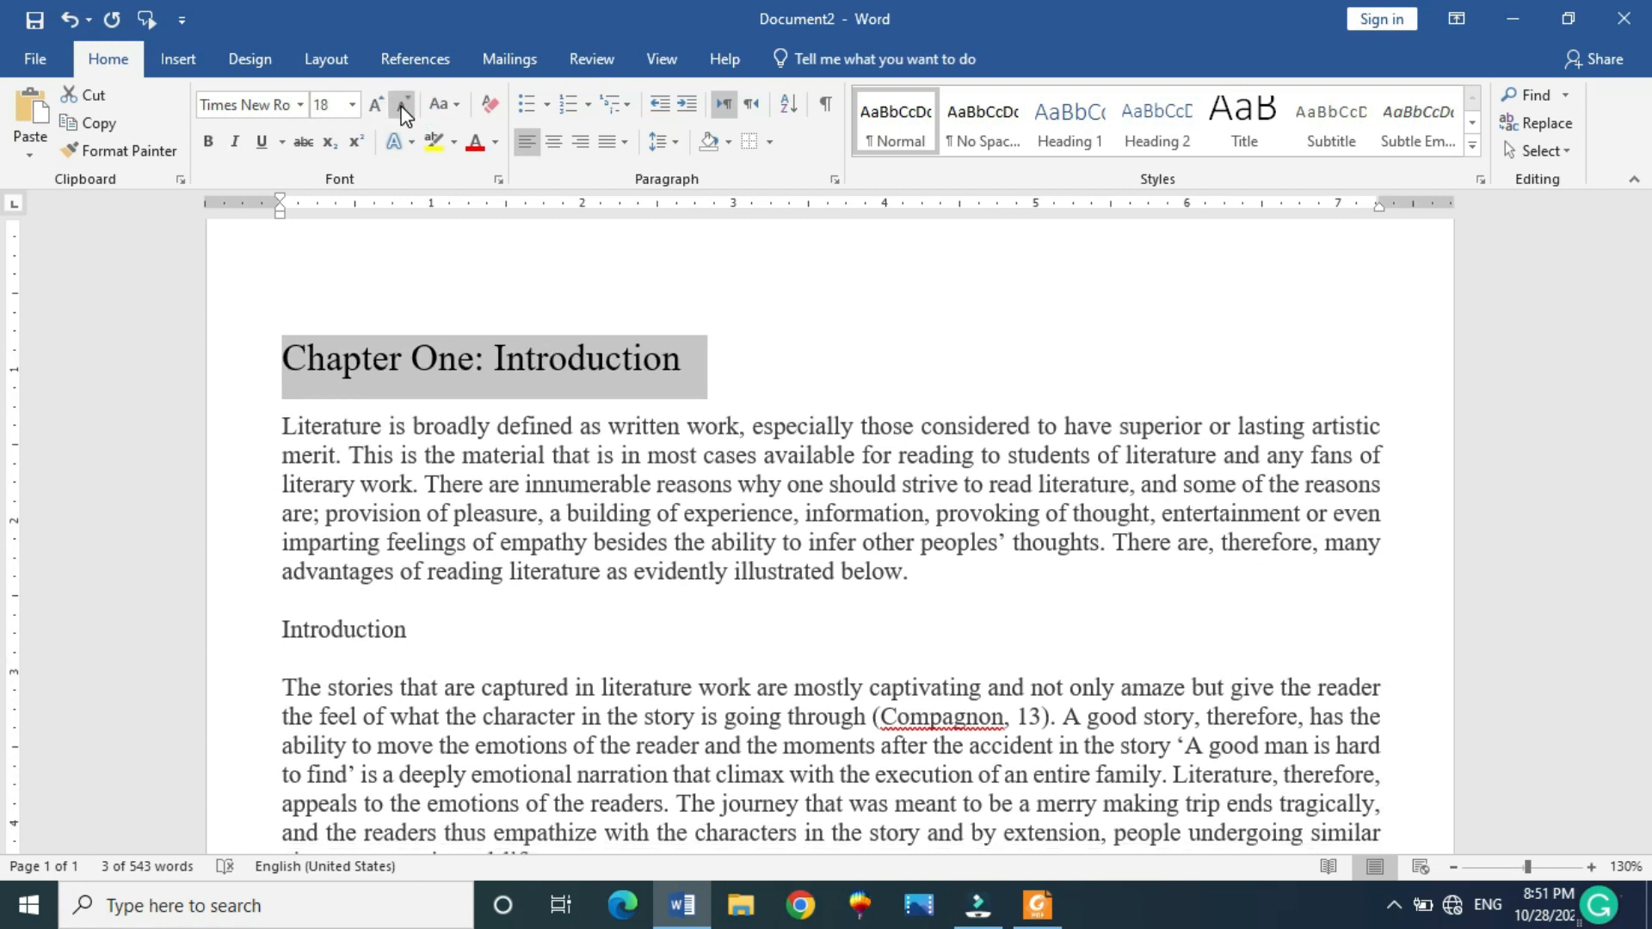
click(403, 106)
click(402, 109)
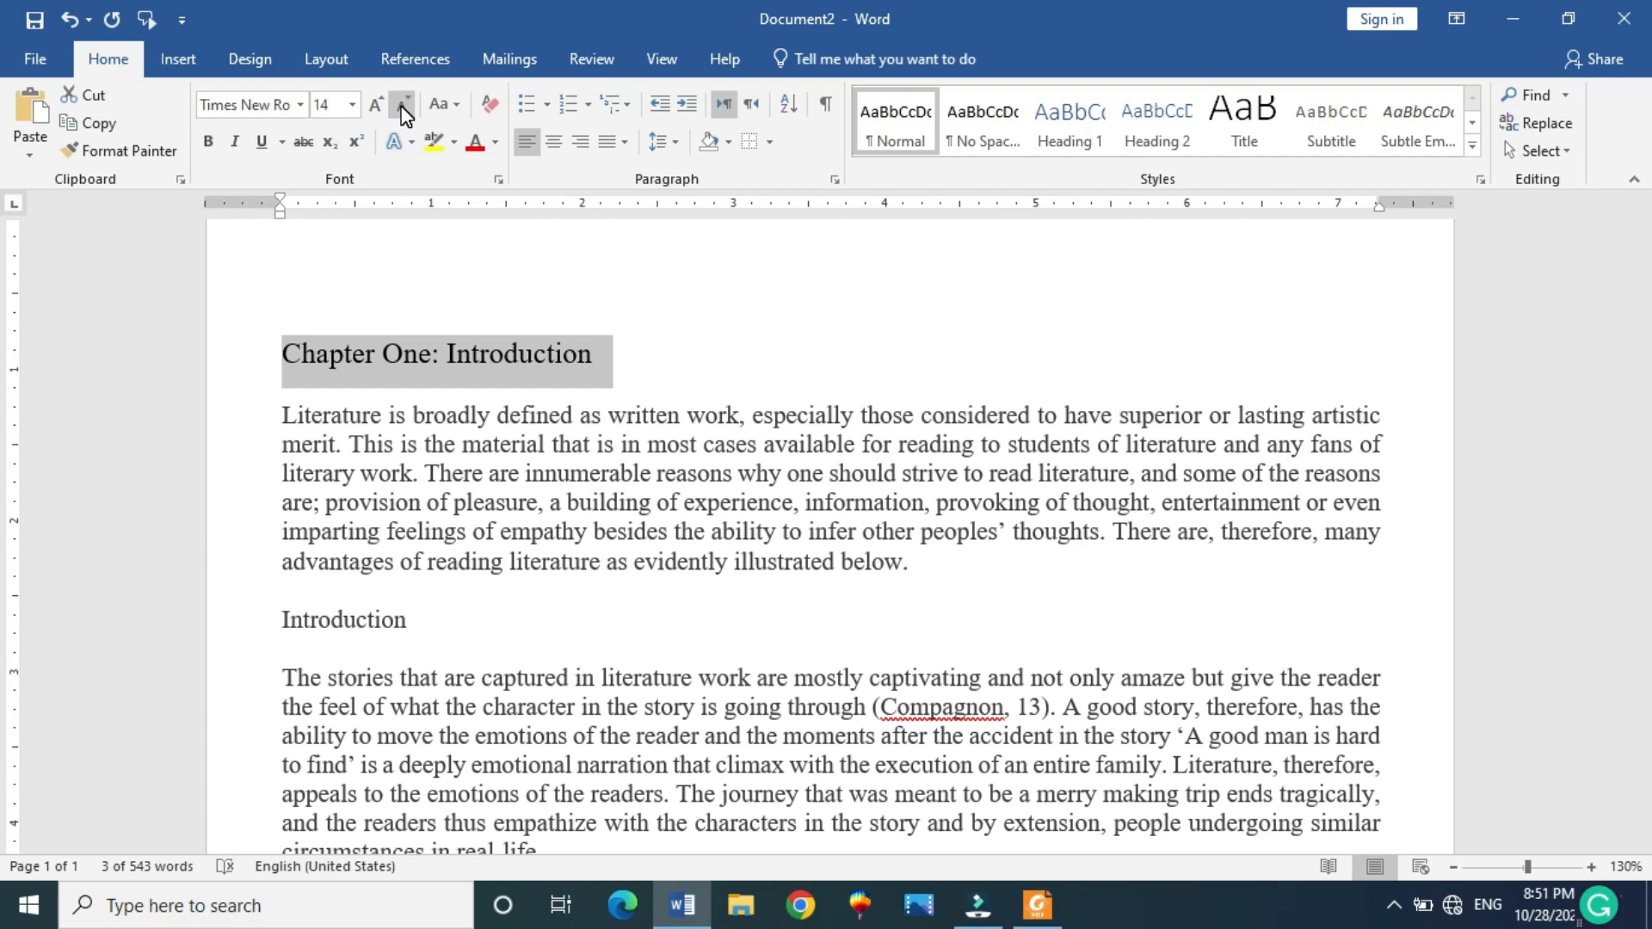
Change the chapter heading's capitalization to Sentence case
click(453, 105)
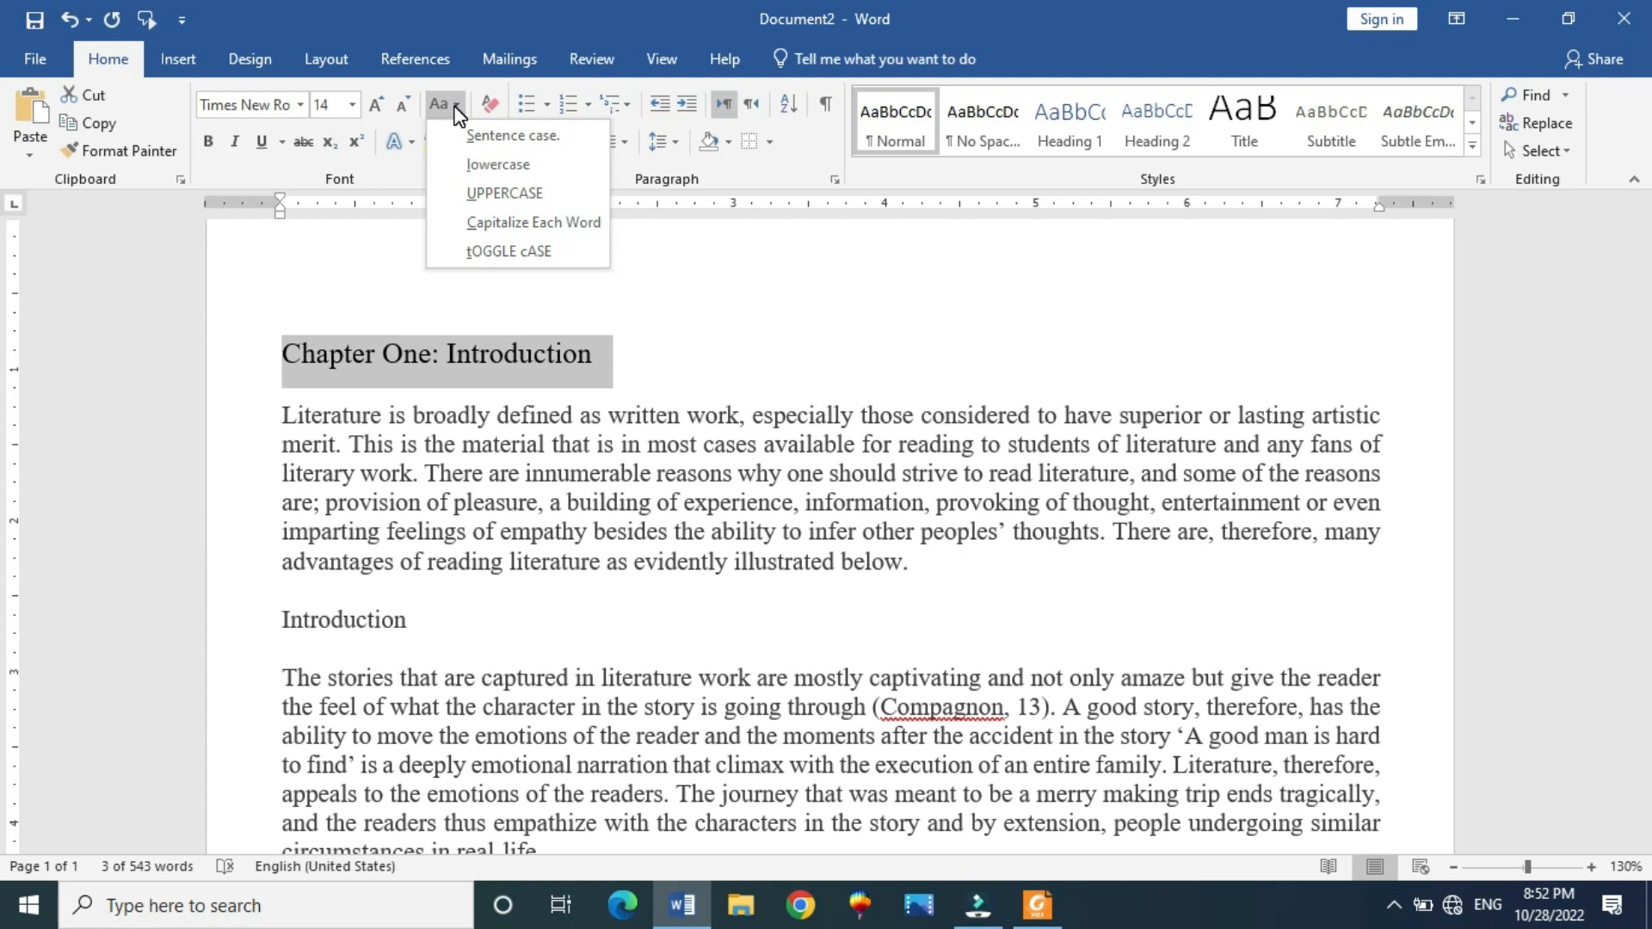
click(472, 135)
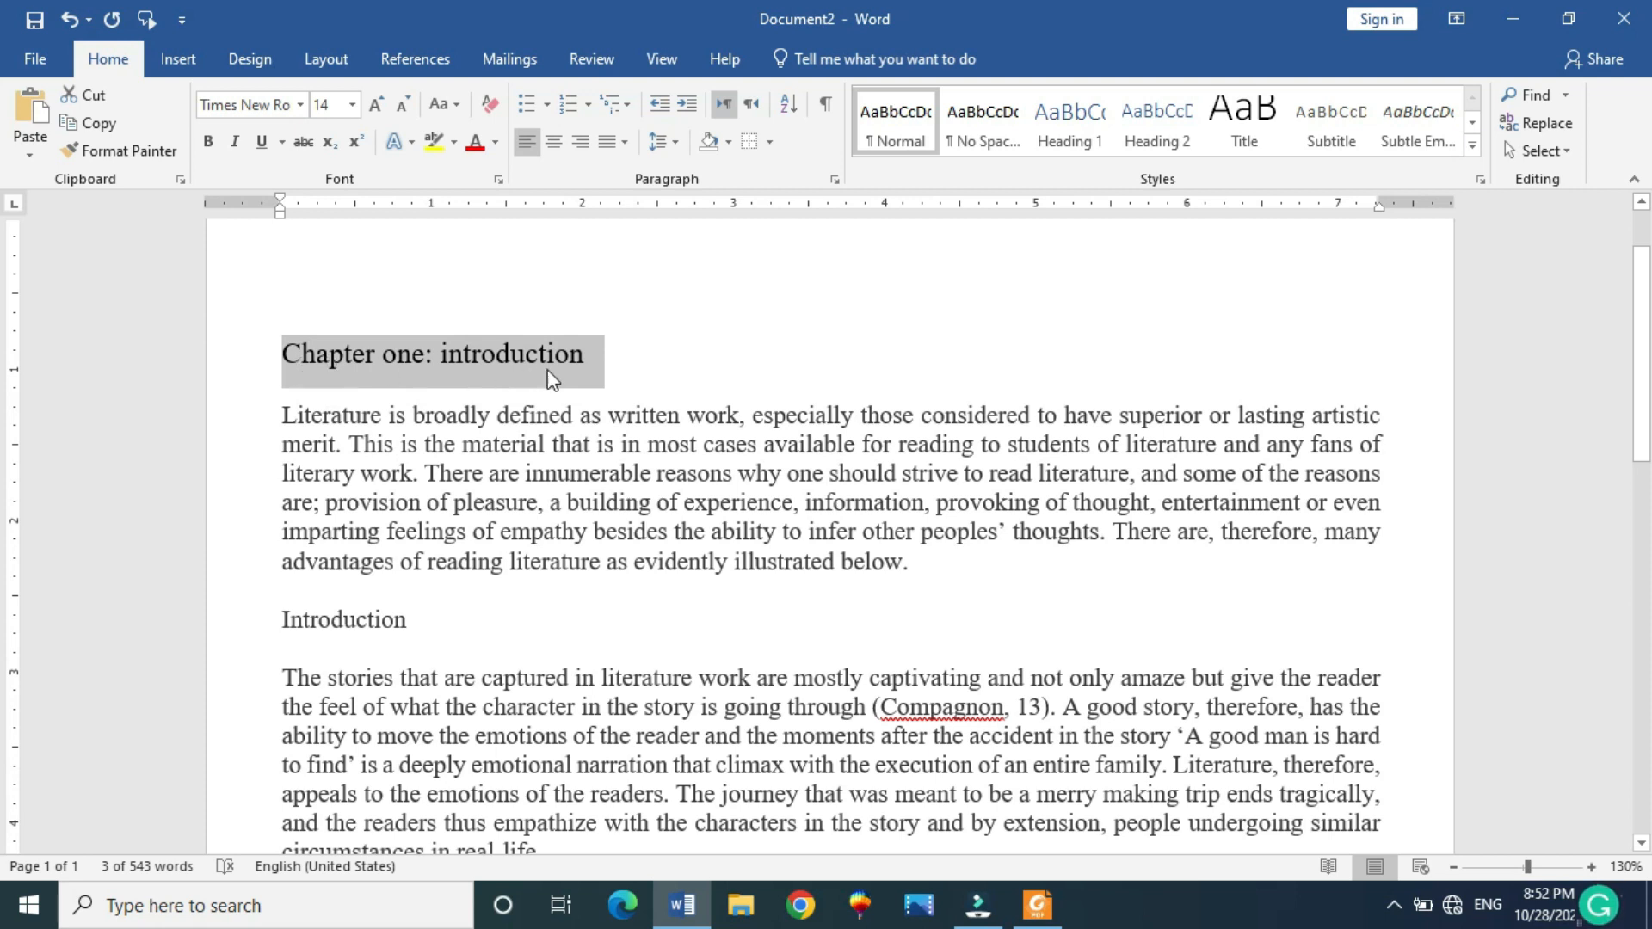
Cycle the chapter heading's case through lowercase and UPPERCASE, ending with Capitalize Each Word
click(456, 108)
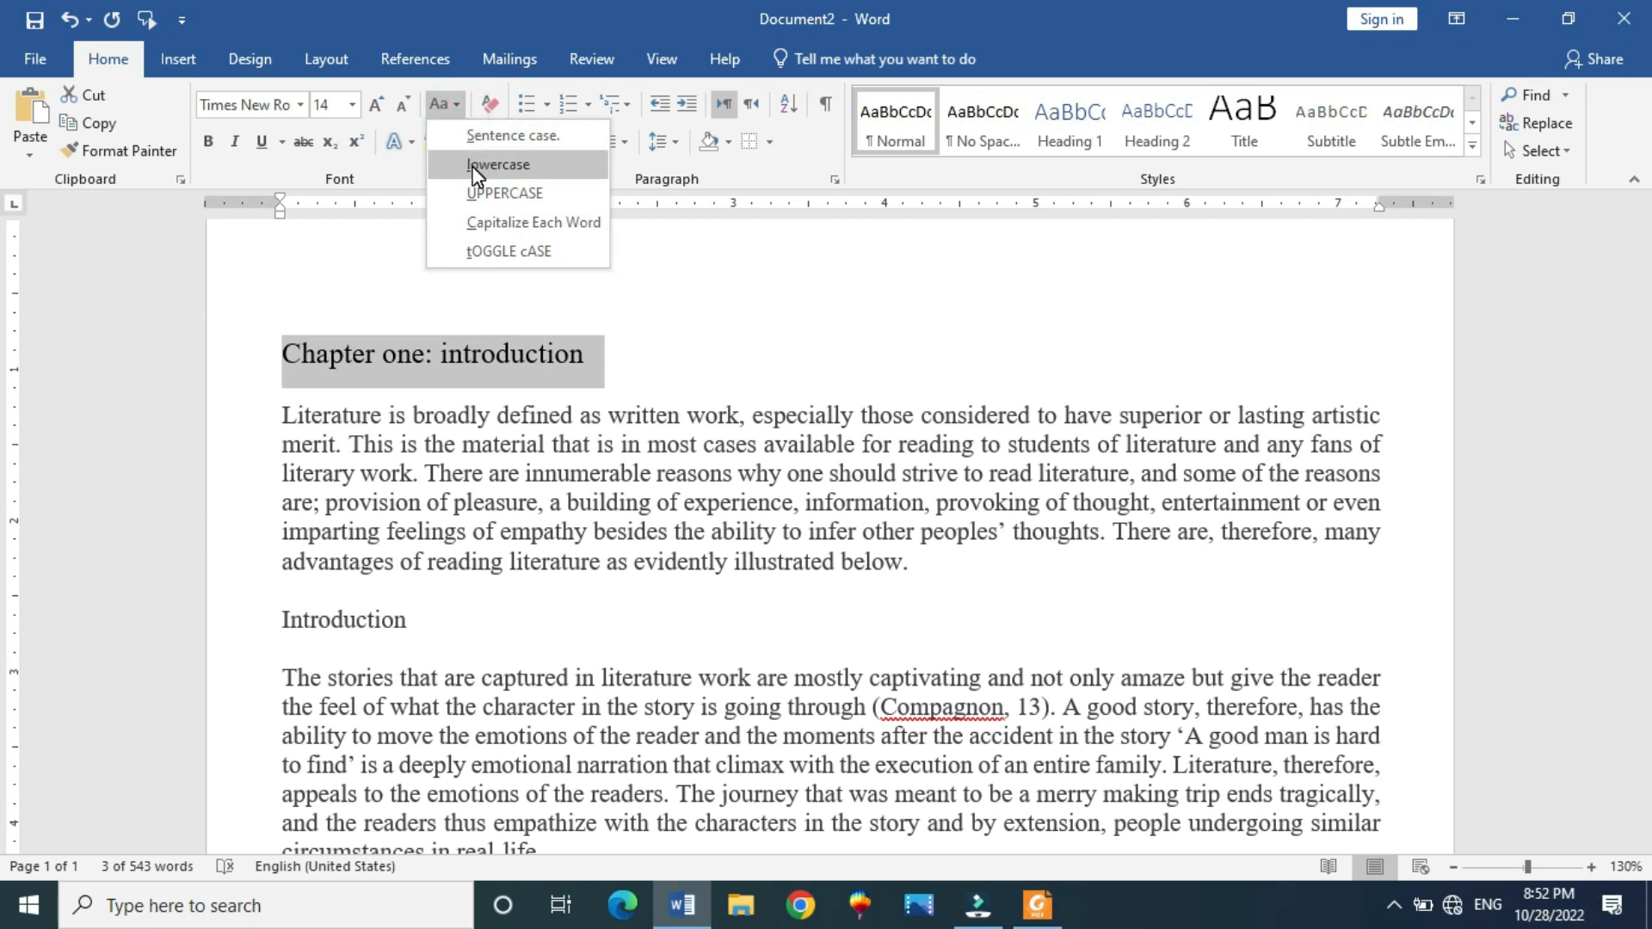
click(514, 167)
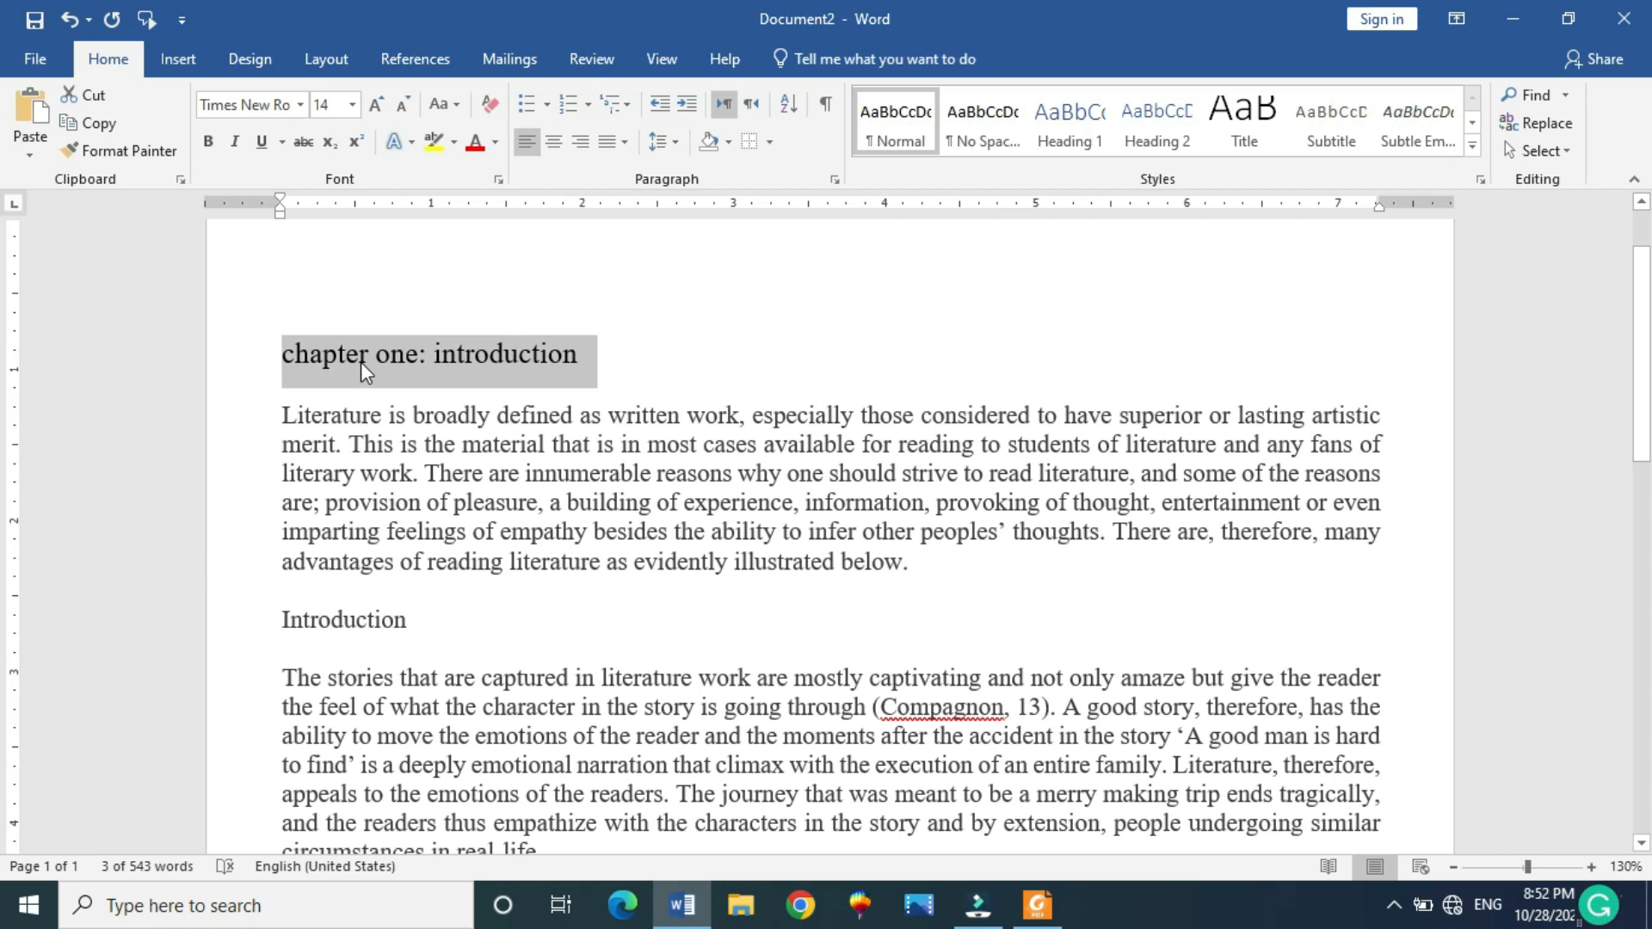
click(453, 105)
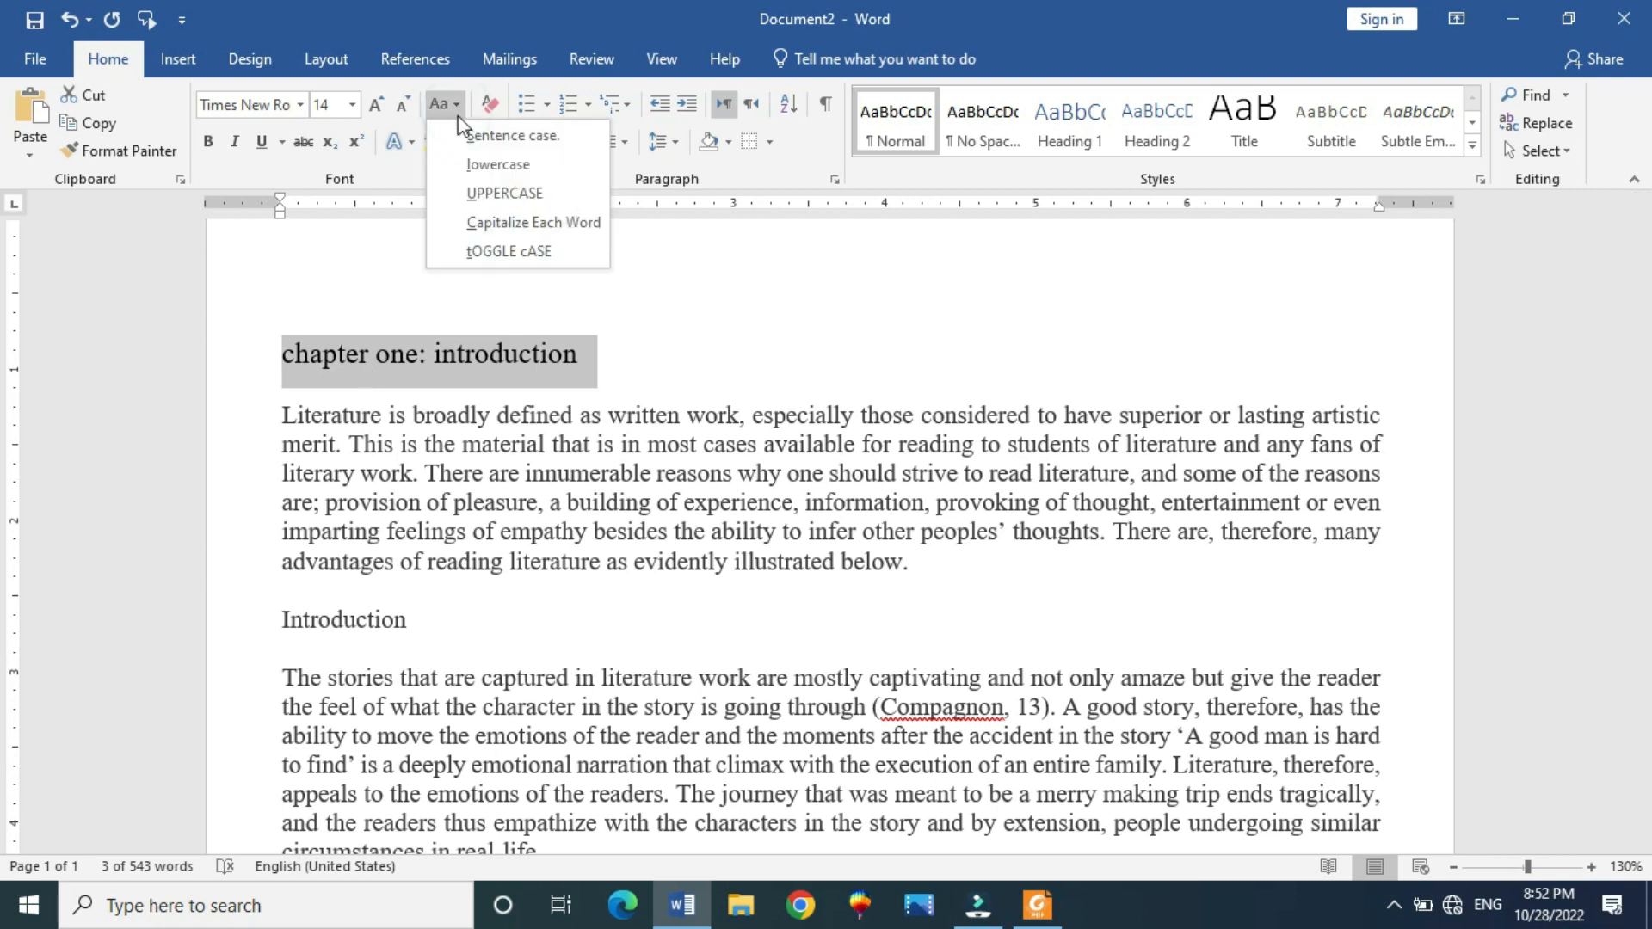
click(487, 196)
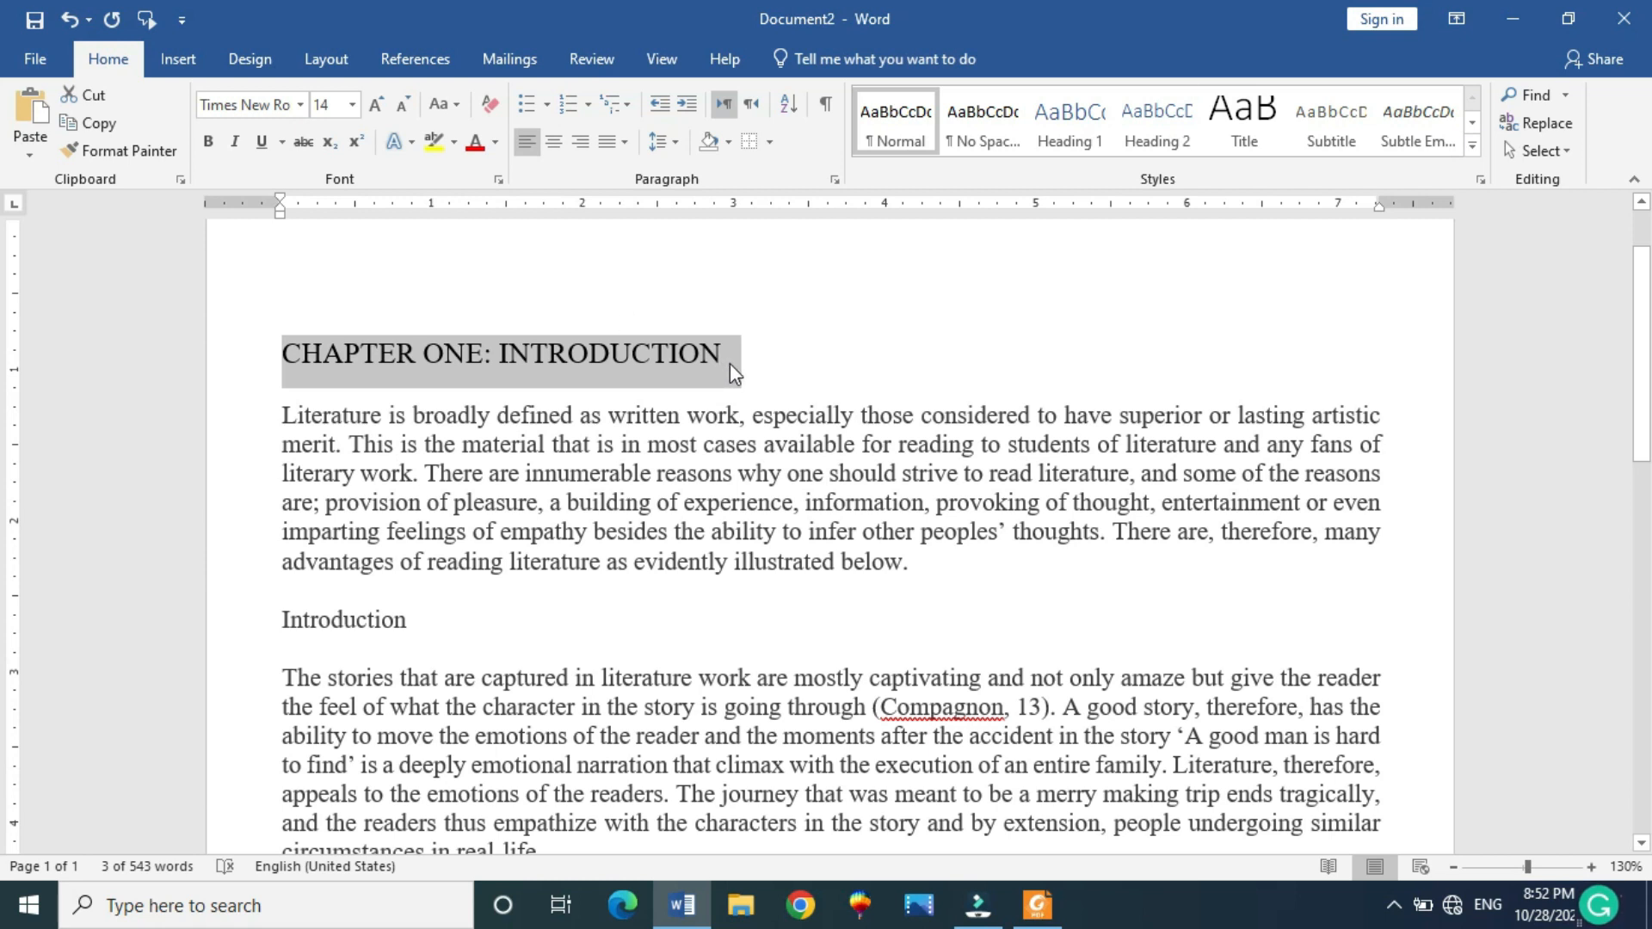
click(458, 110)
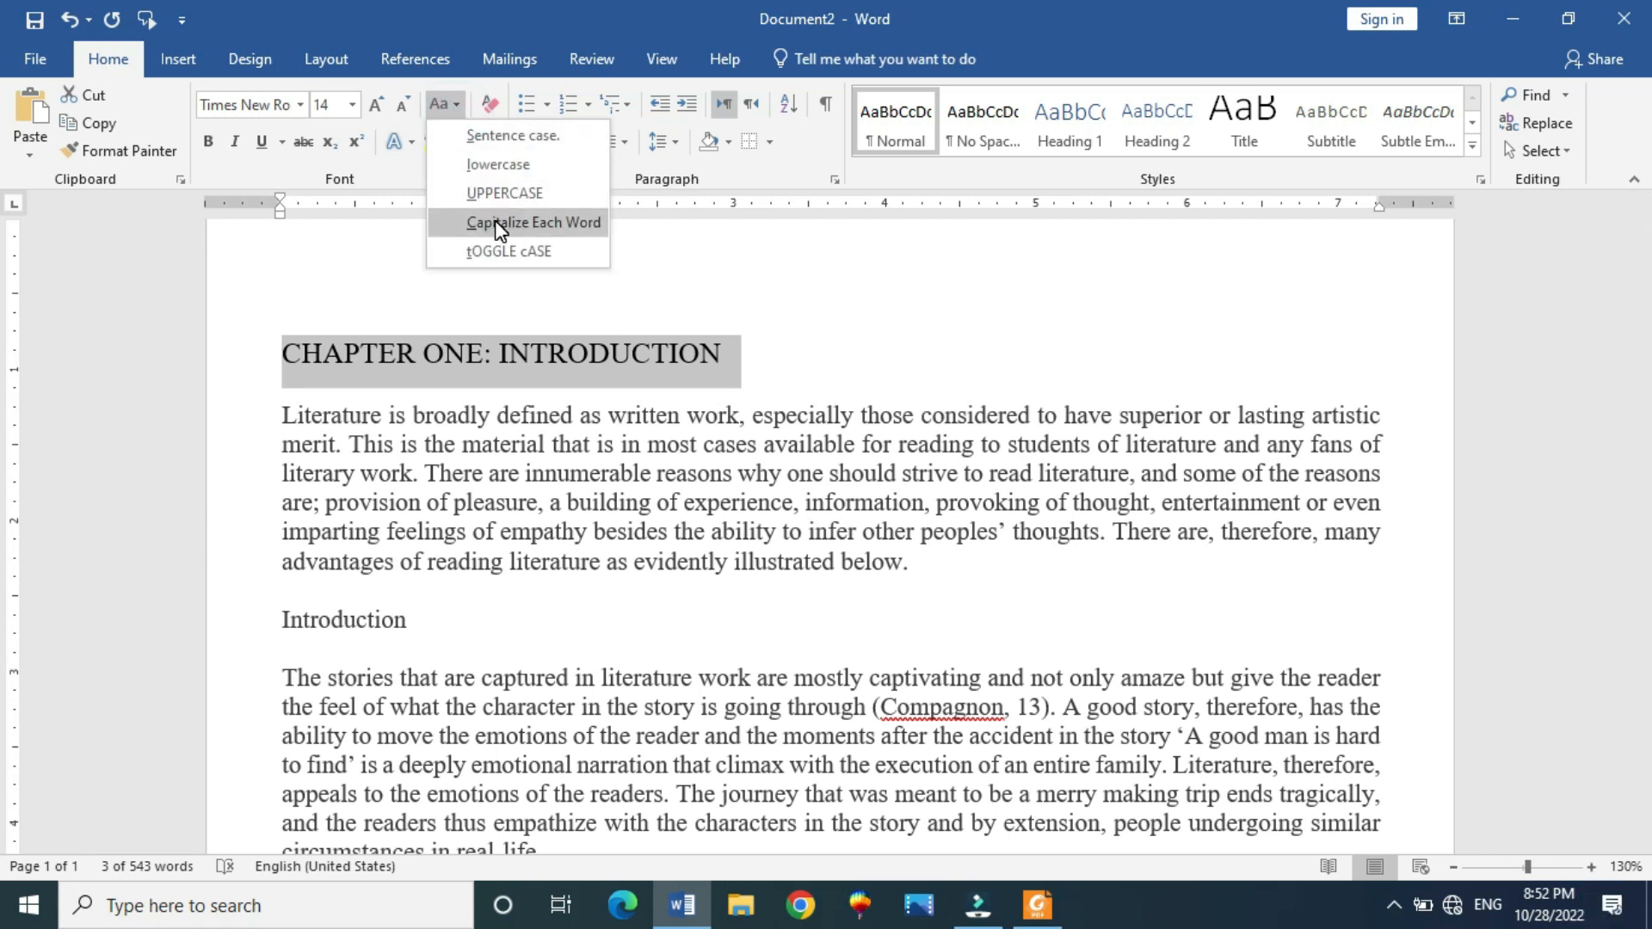
click(585, 230)
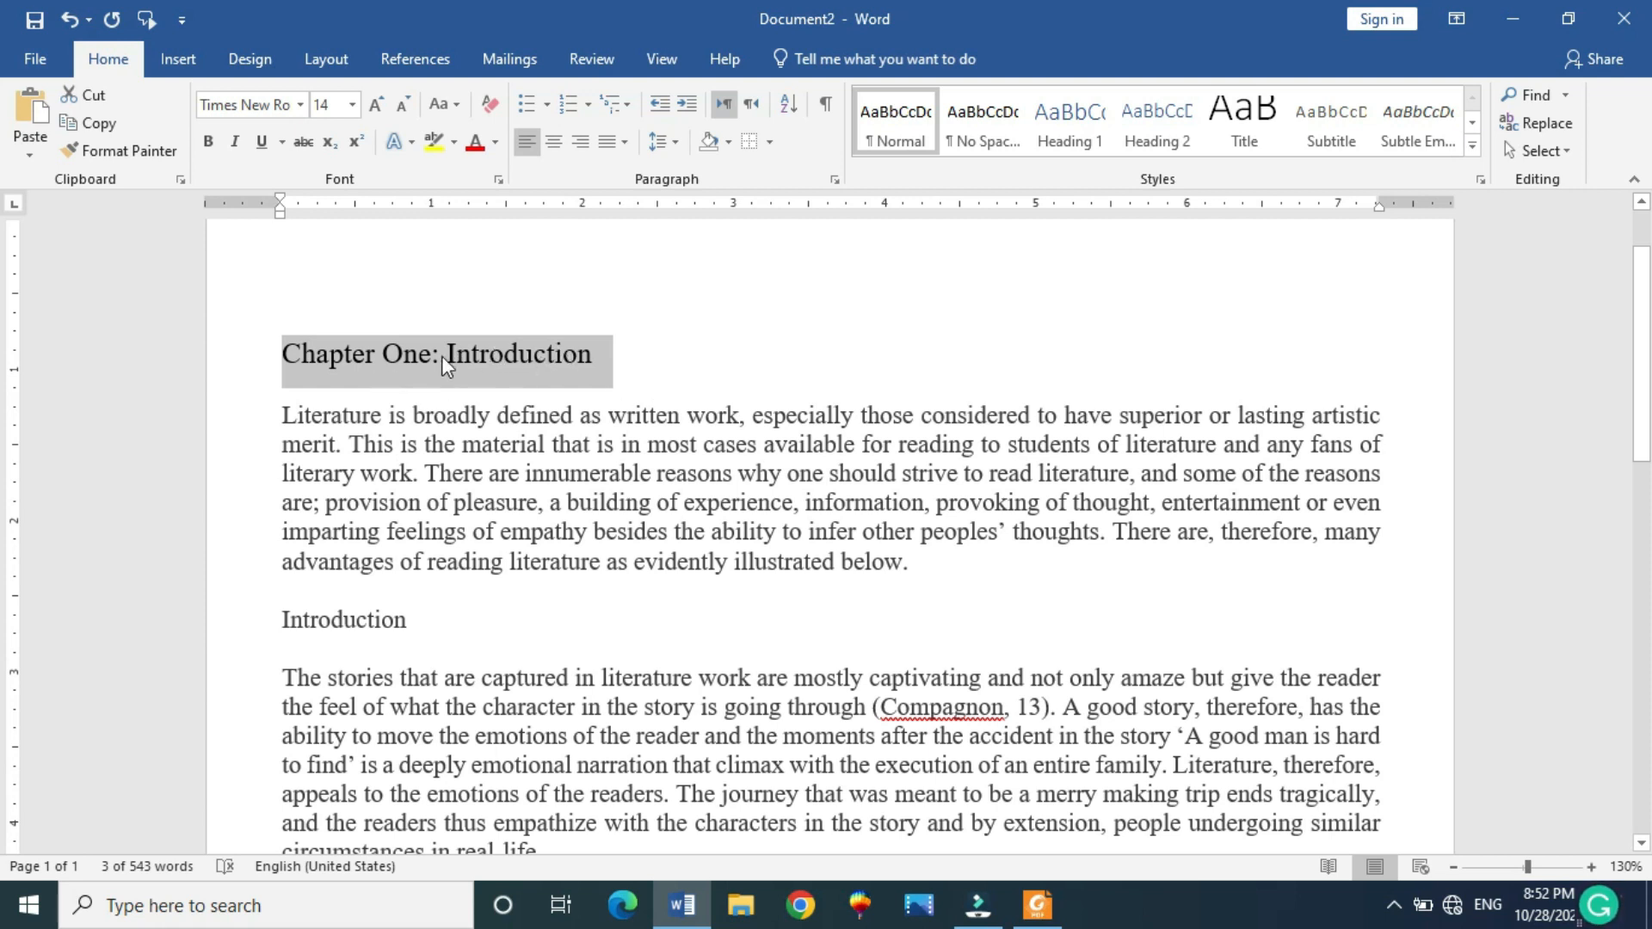
Apply tOGGLE cASE to the chapter heading and return it to Capitalize Each Word
click(453, 110)
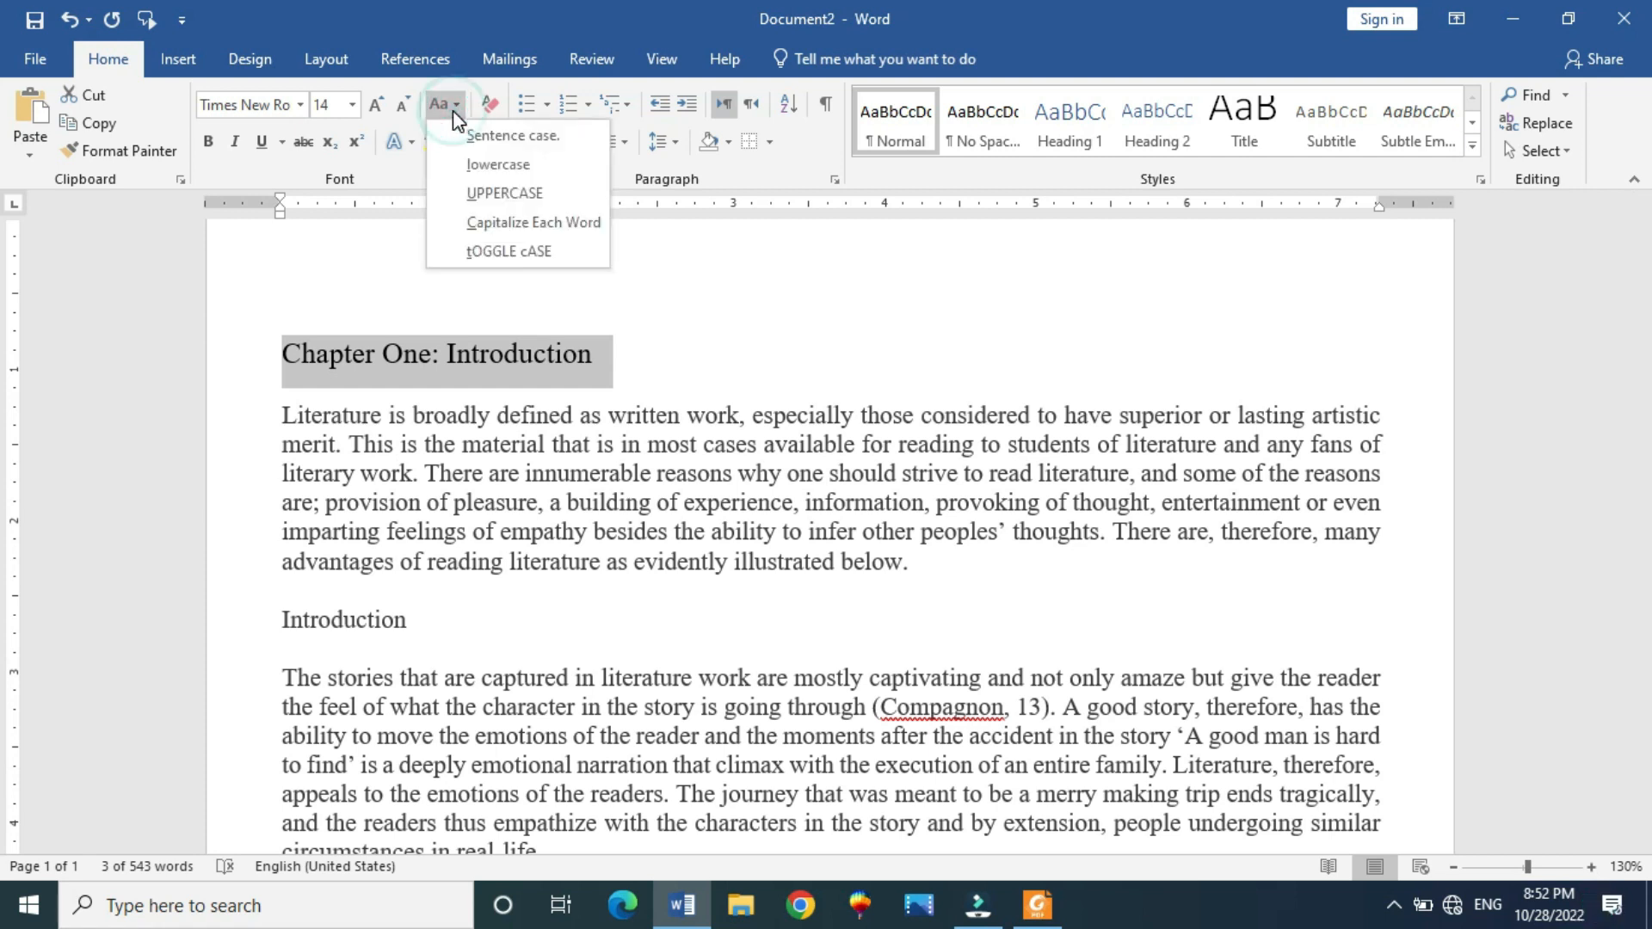
click(501, 258)
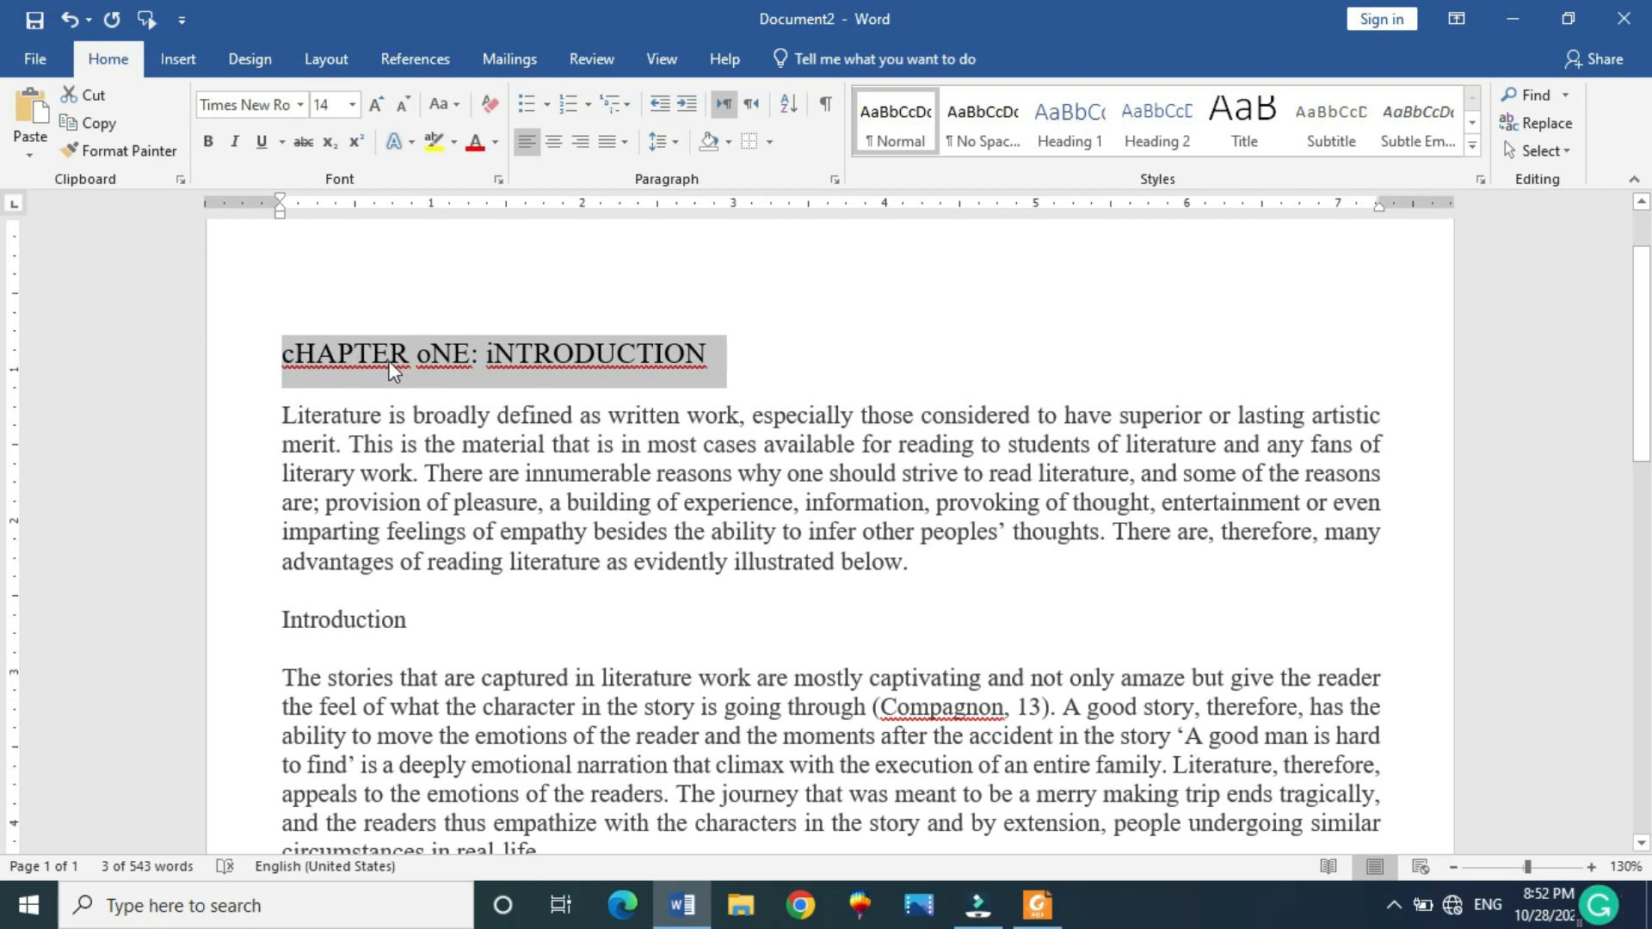
click(457, 102)
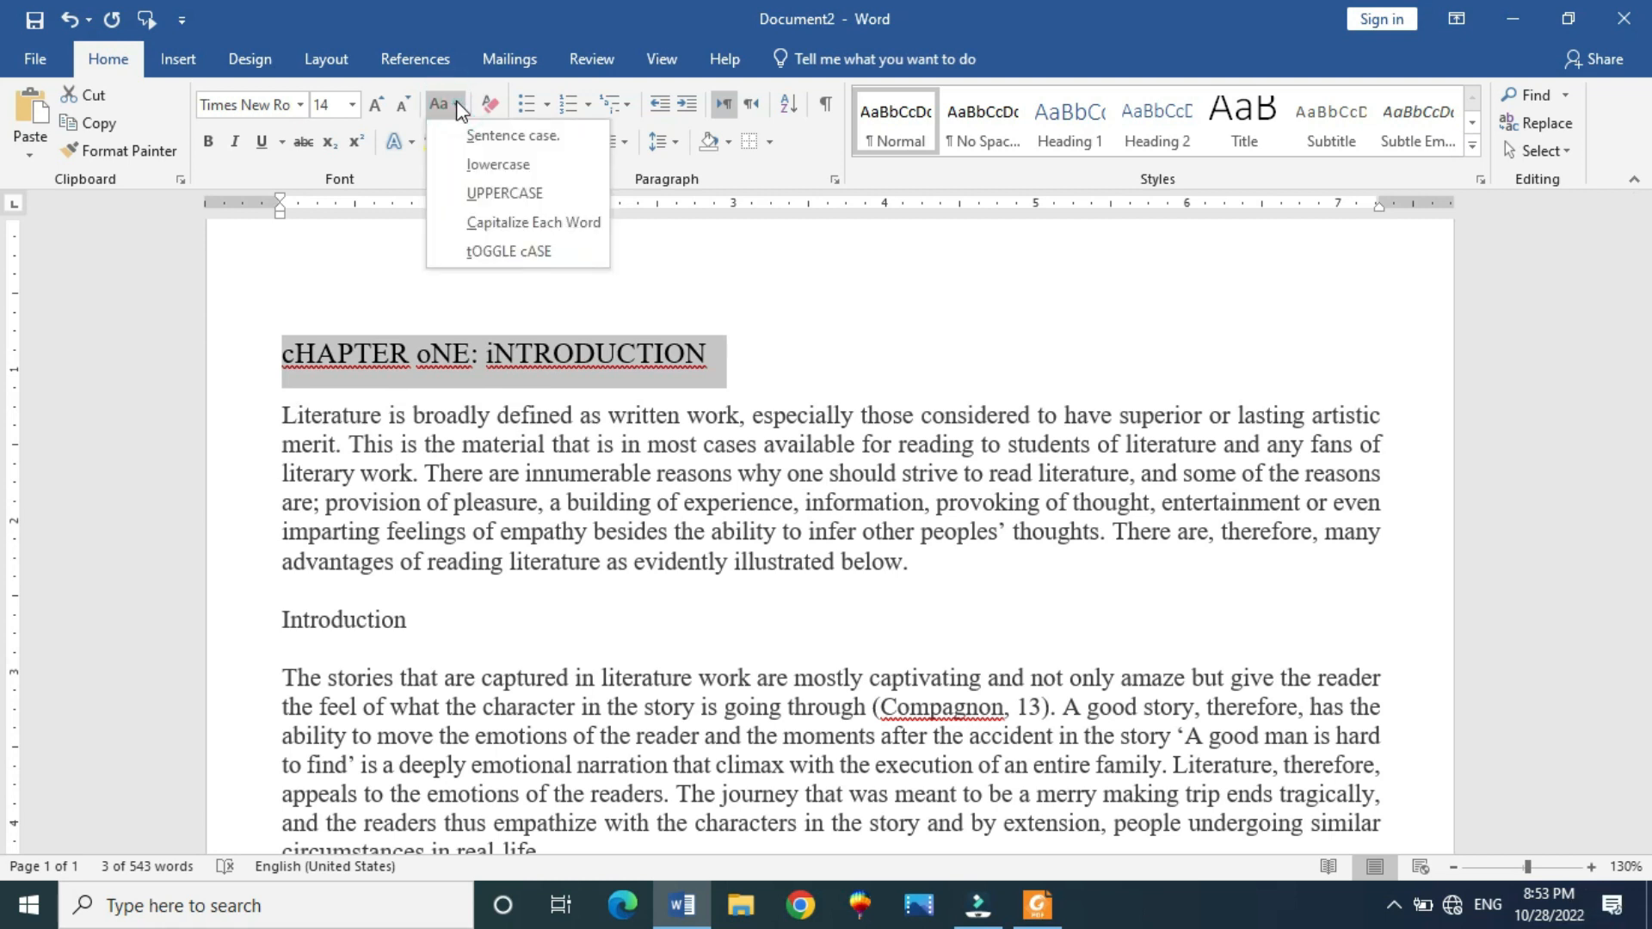
click(506, 222)
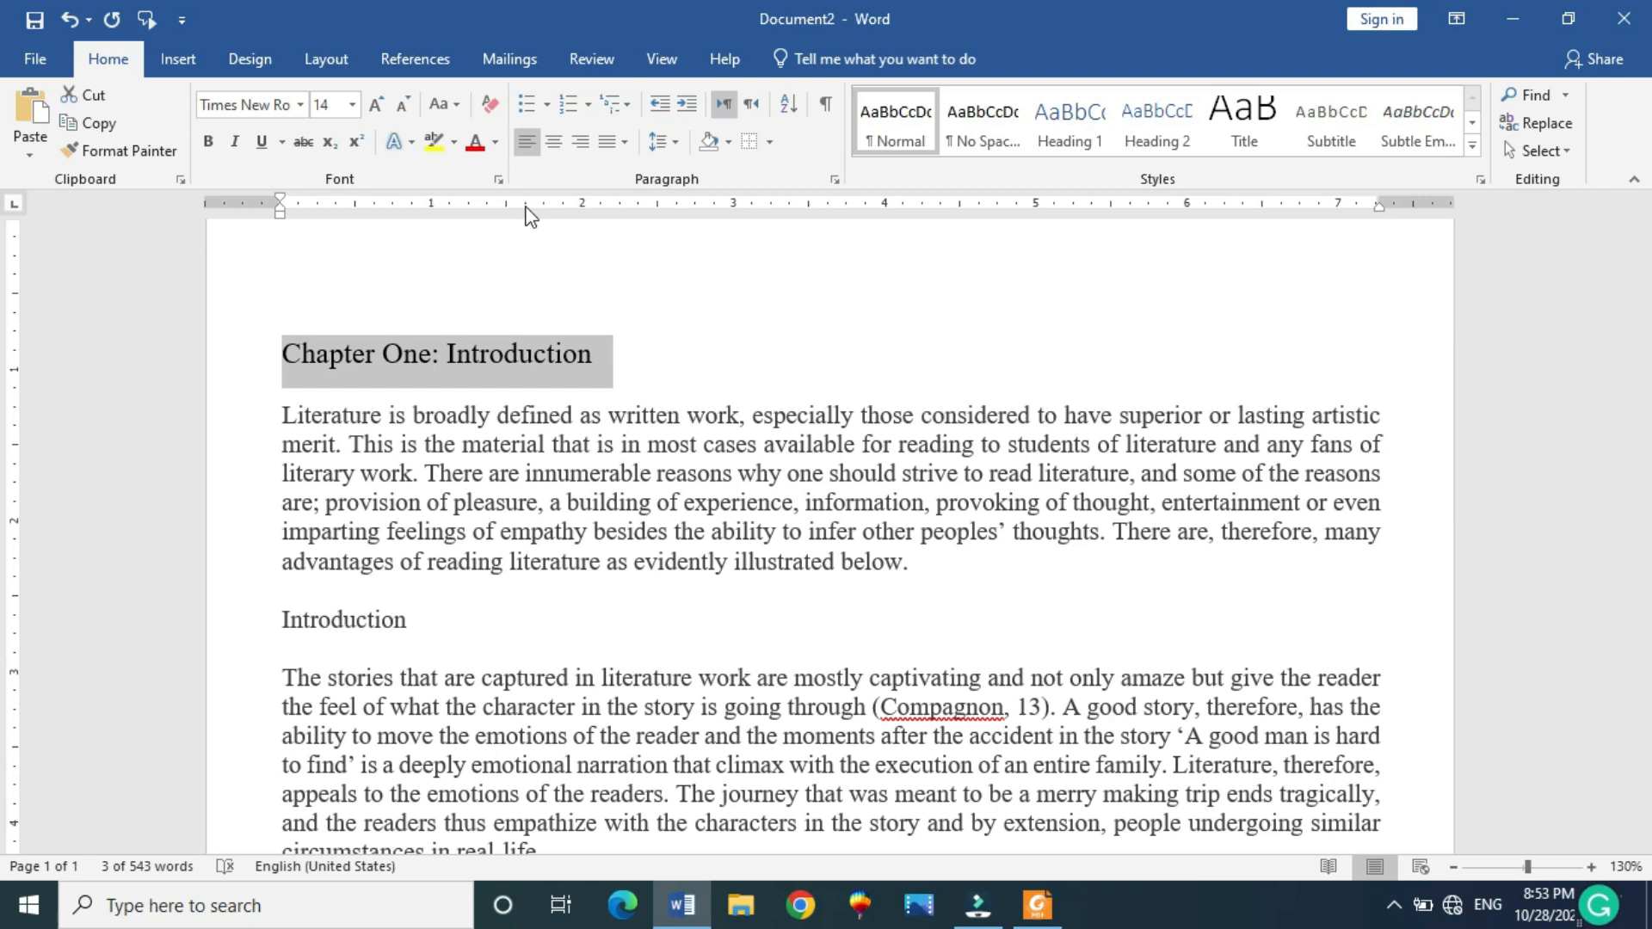
Apply bold, italic and underline to the chapter heading, and remove all three formats again
click(208, 142)
click(236, 143)
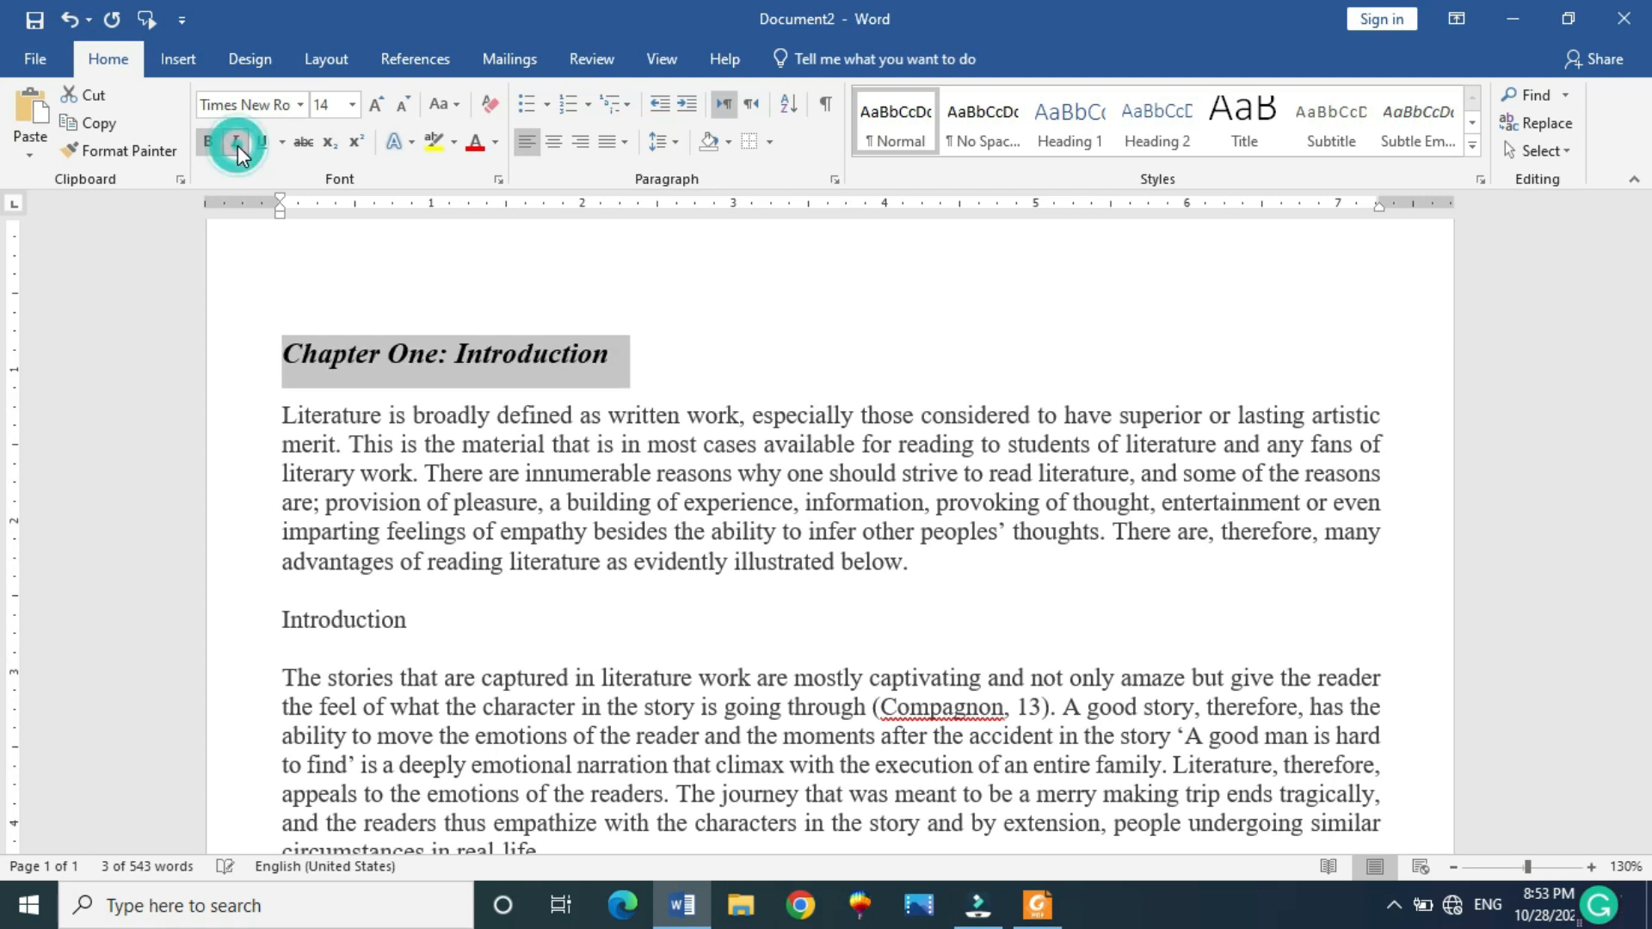
click(263, 143)
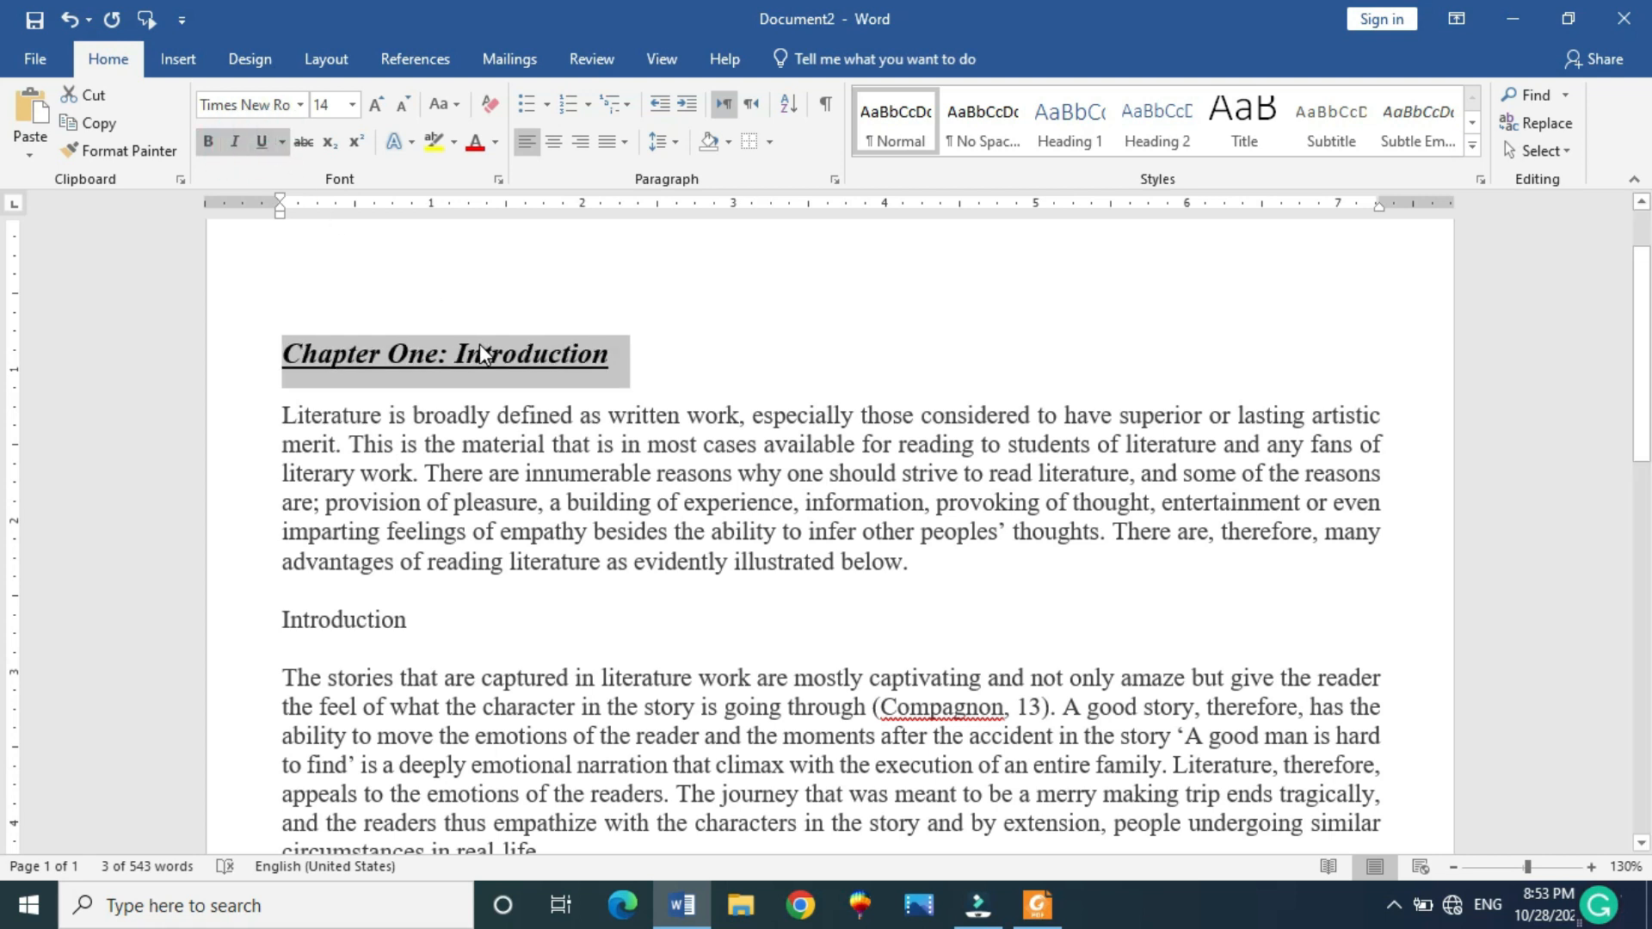
click(262, 144)
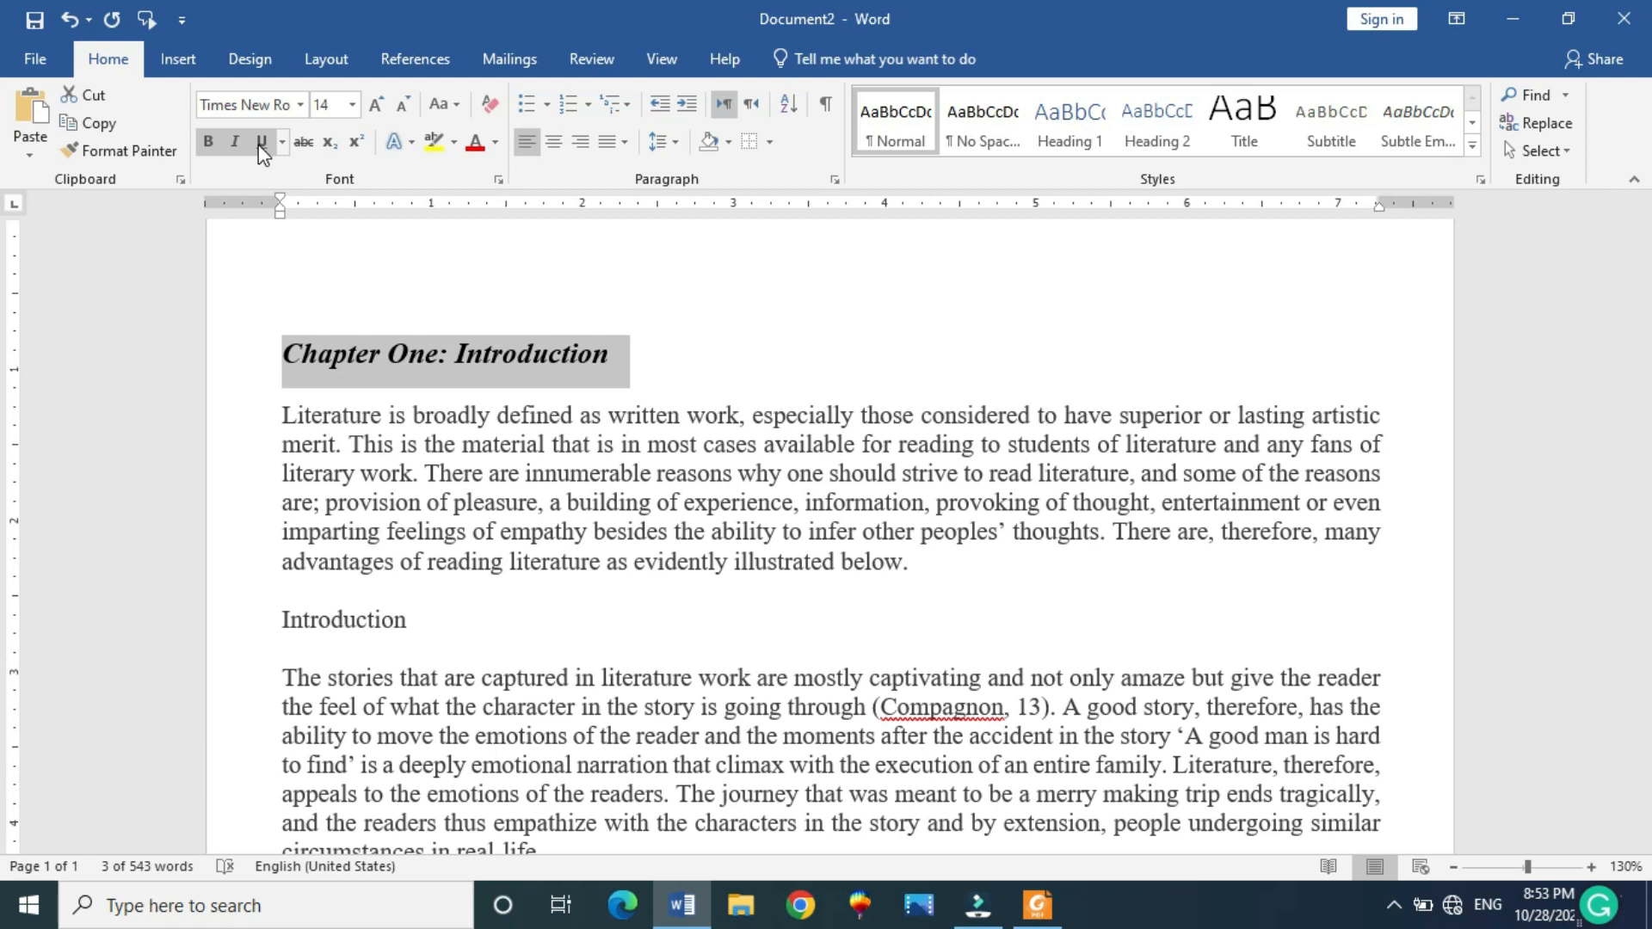
click(234, 143)
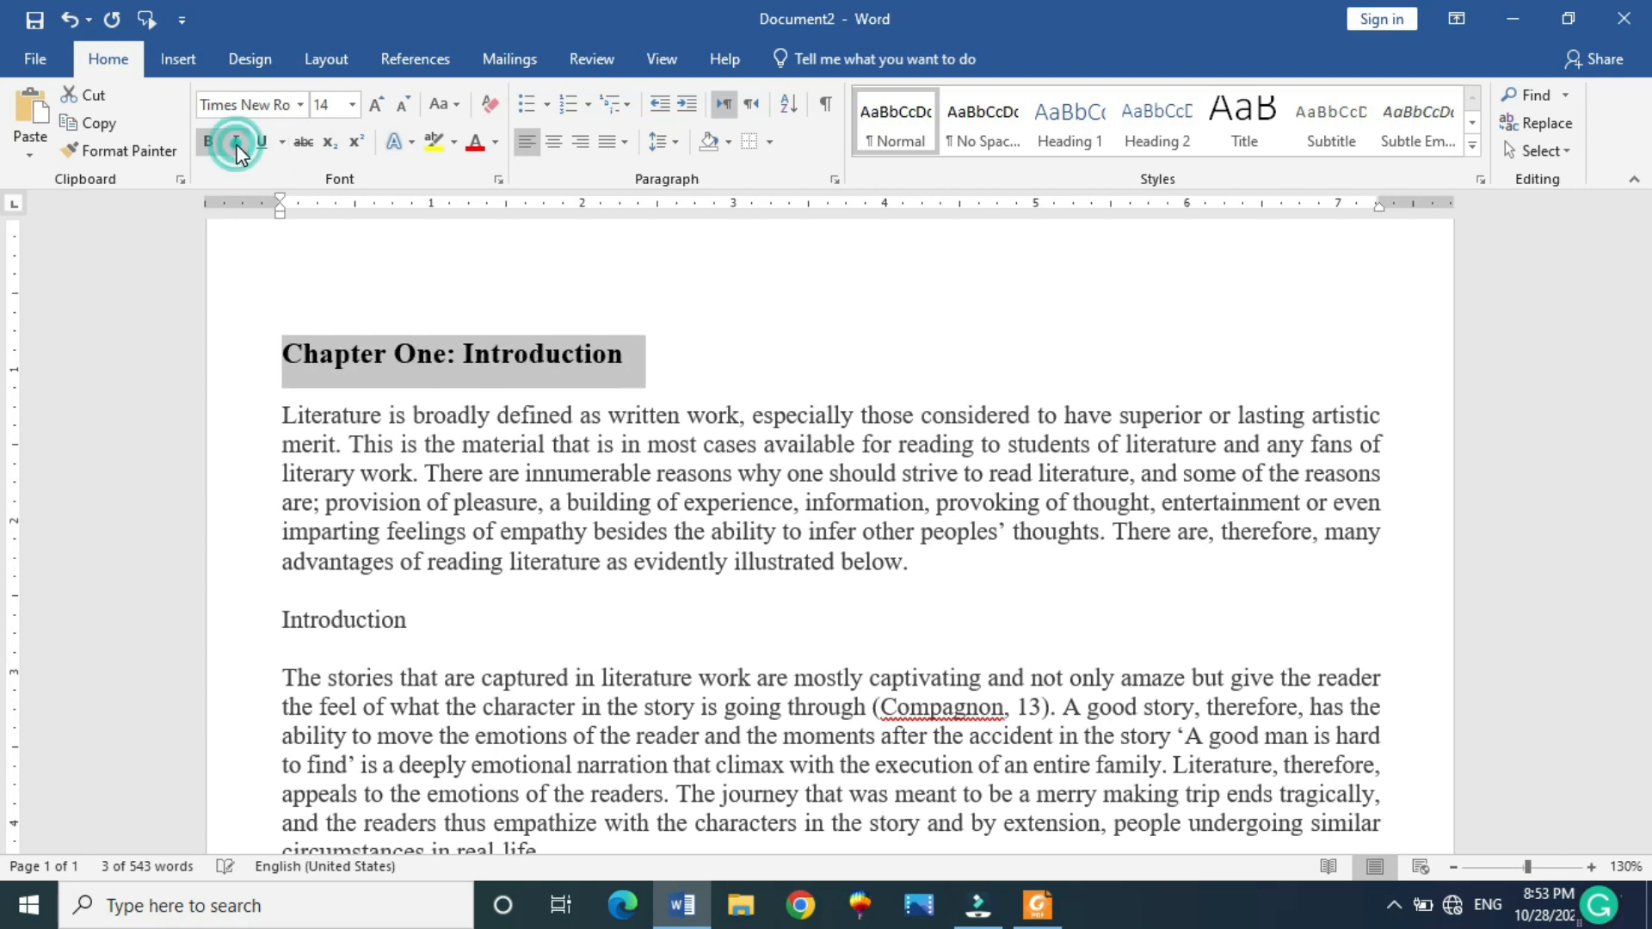
click(209, 143)
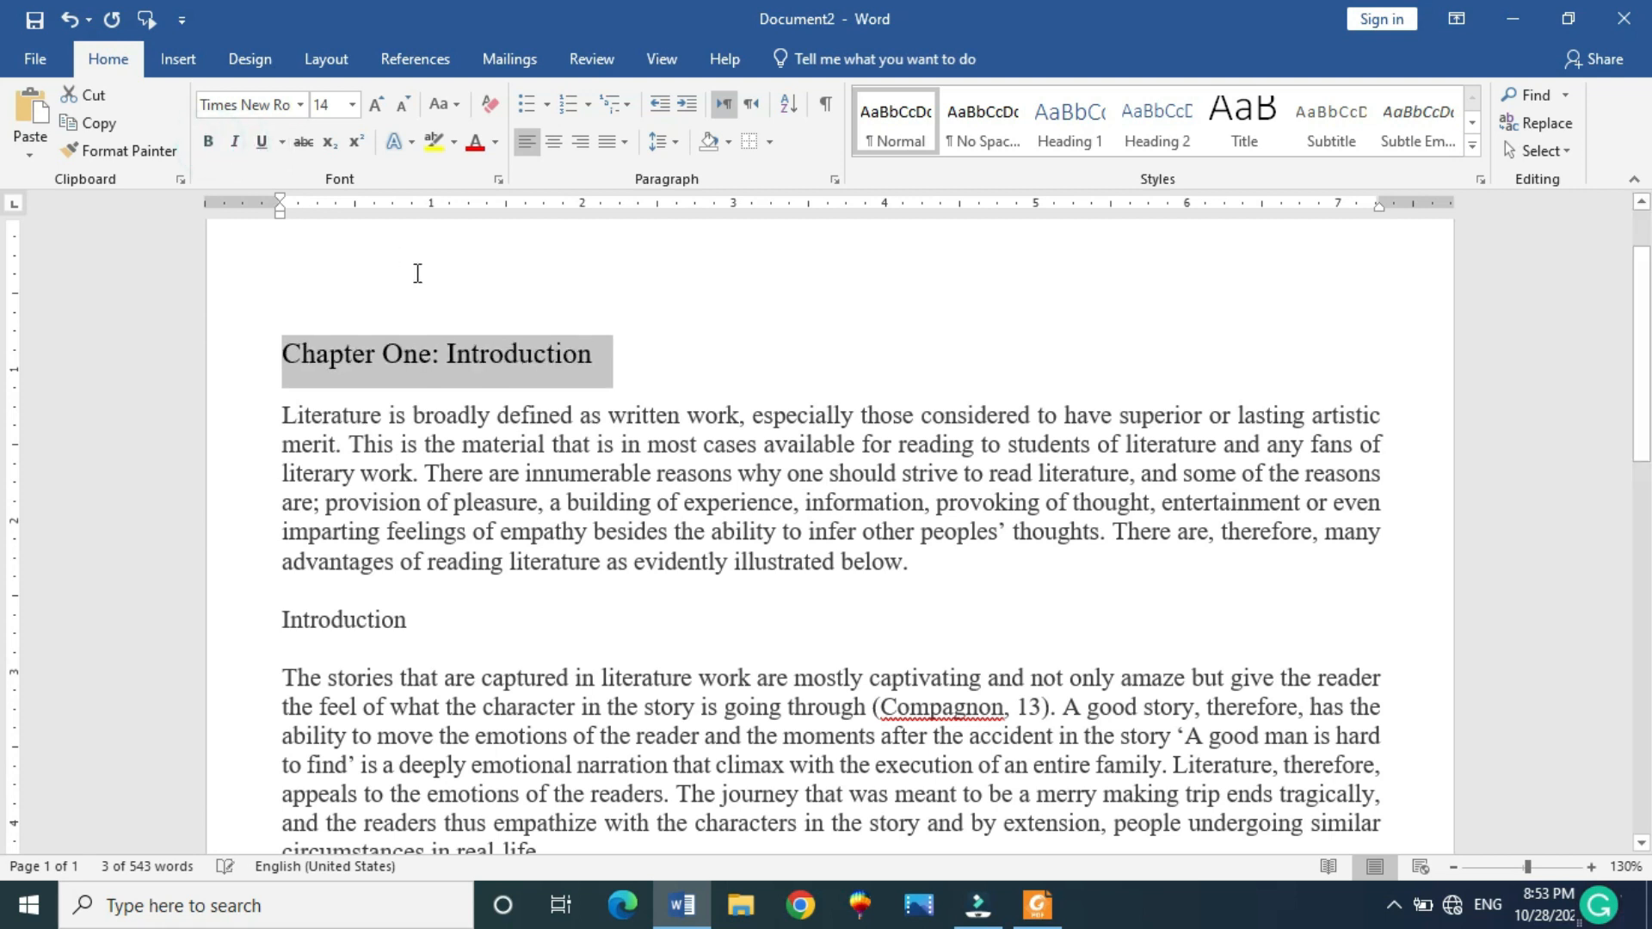
Try strikethrough, subscript and superscript on the chapter heading, and clear these formats again
click(303, 142)
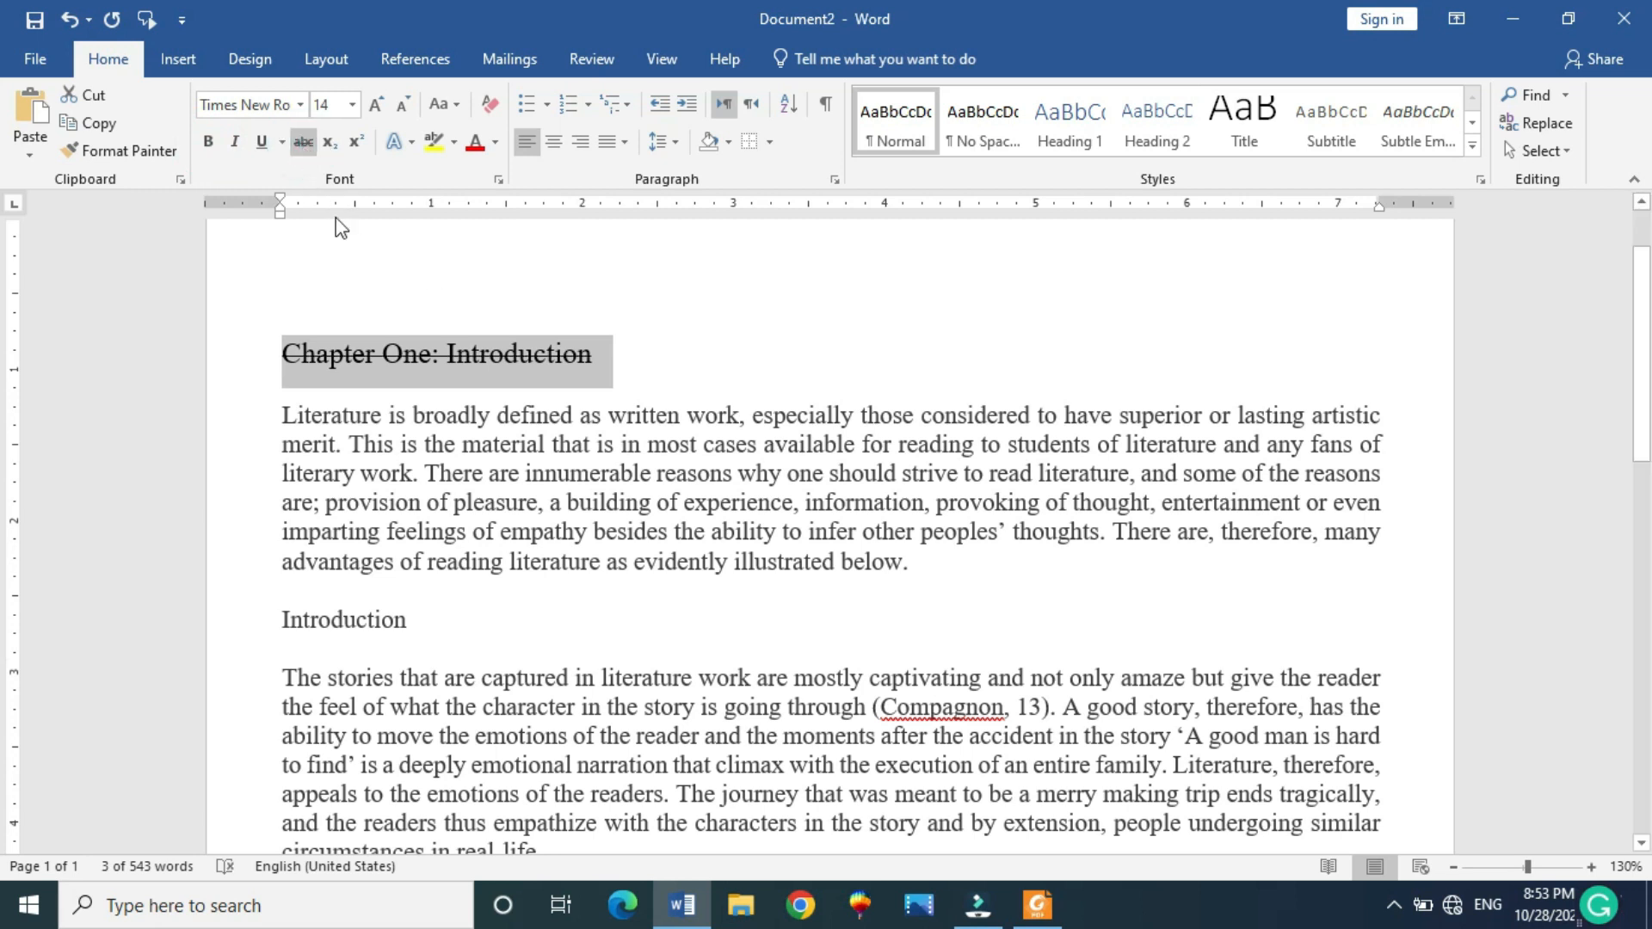
click(332, 143)
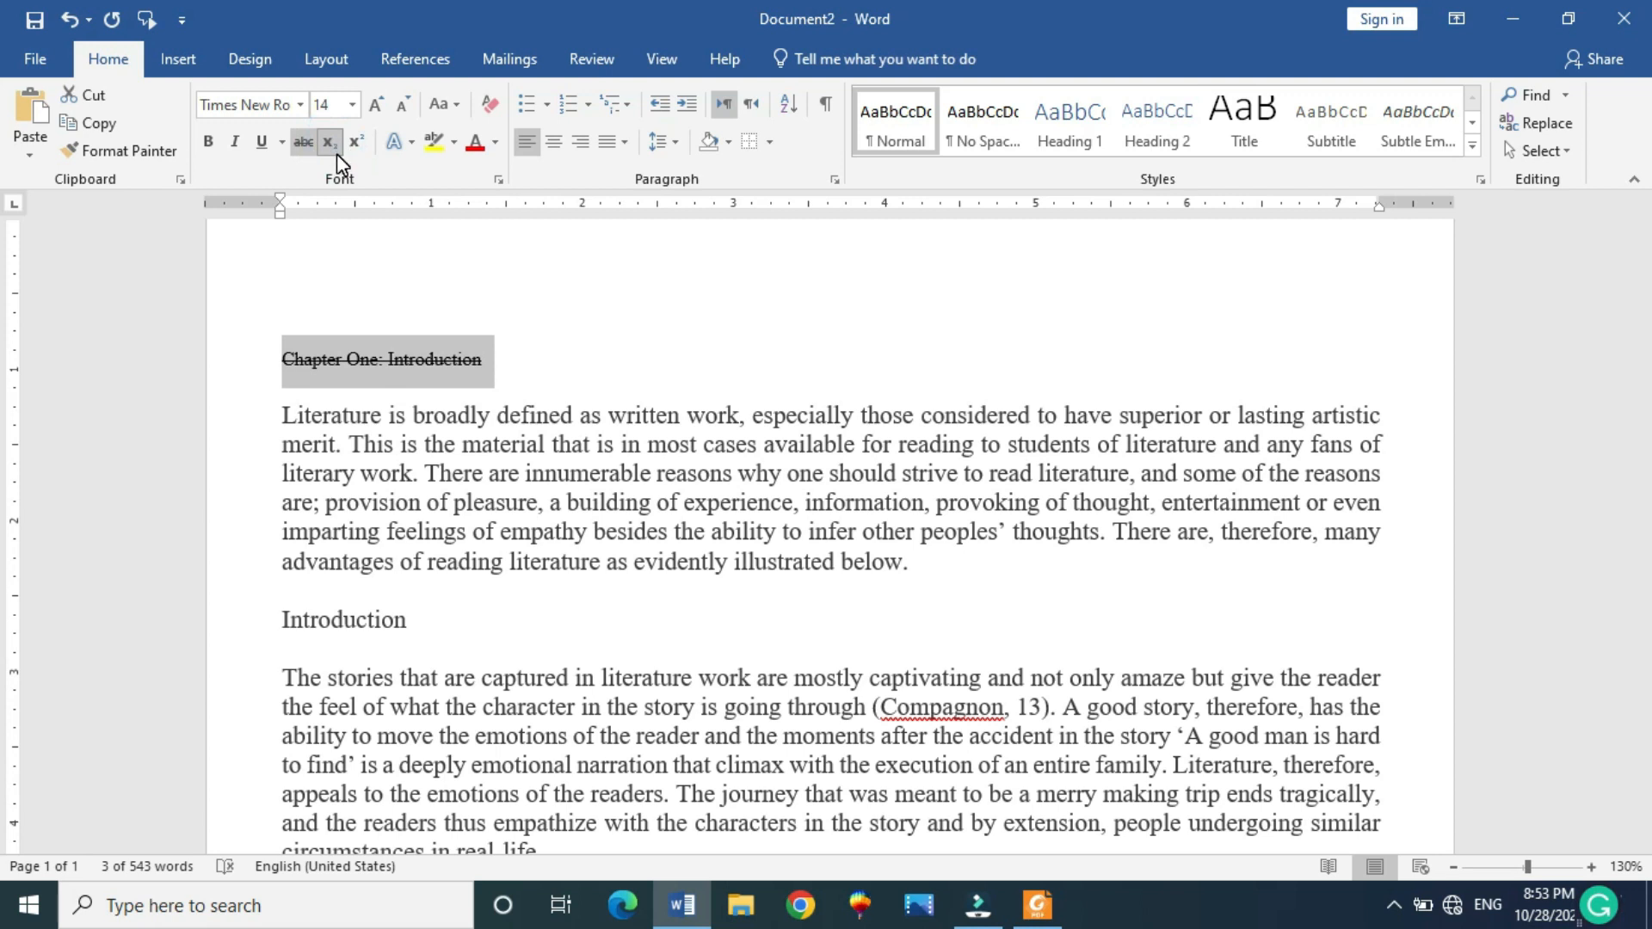
click(353, 148)
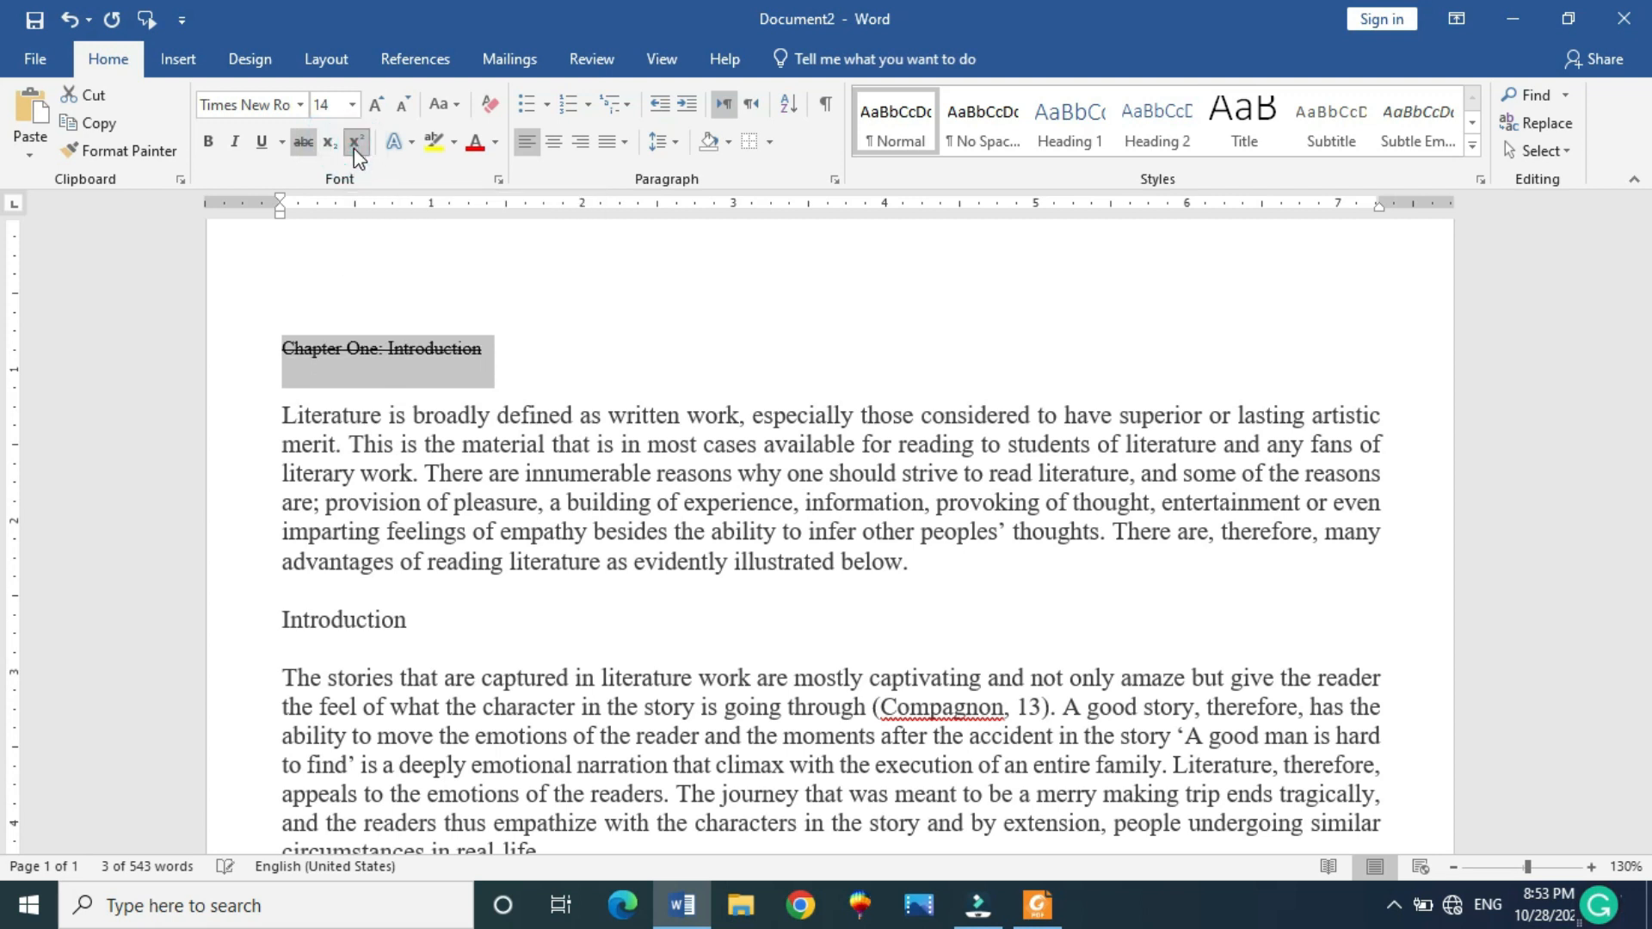
click(353, 148)
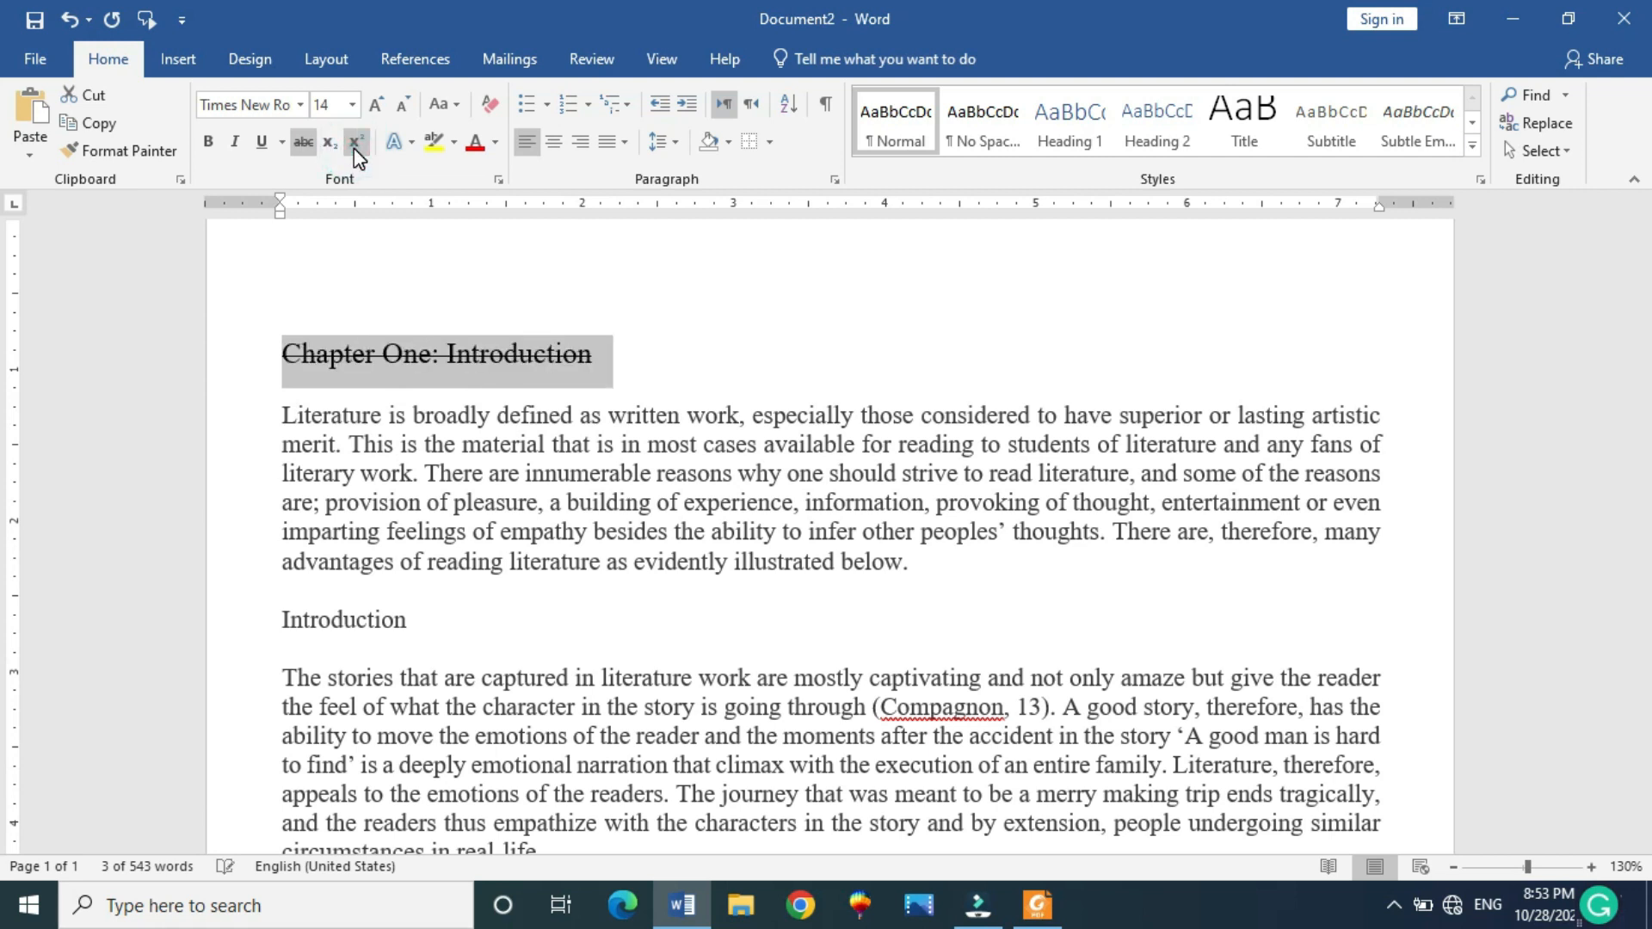
click(299, 143)
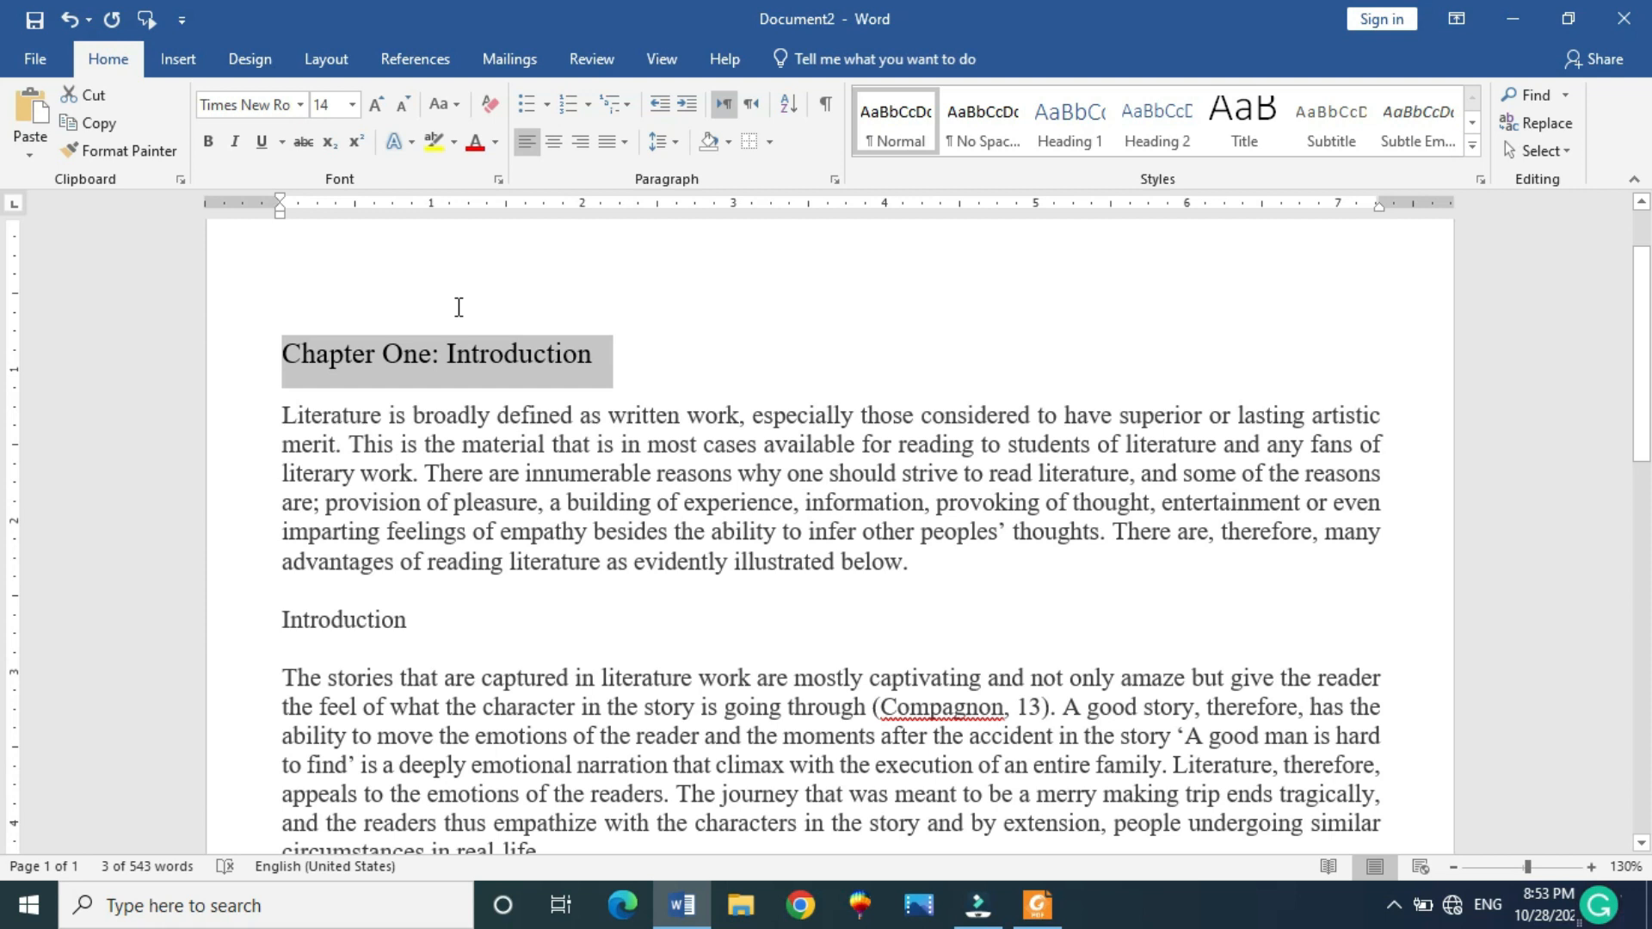
Apply the gold text effect preset from the second row to the chapter heading and set its outline color to theme orange
click(415, 144)
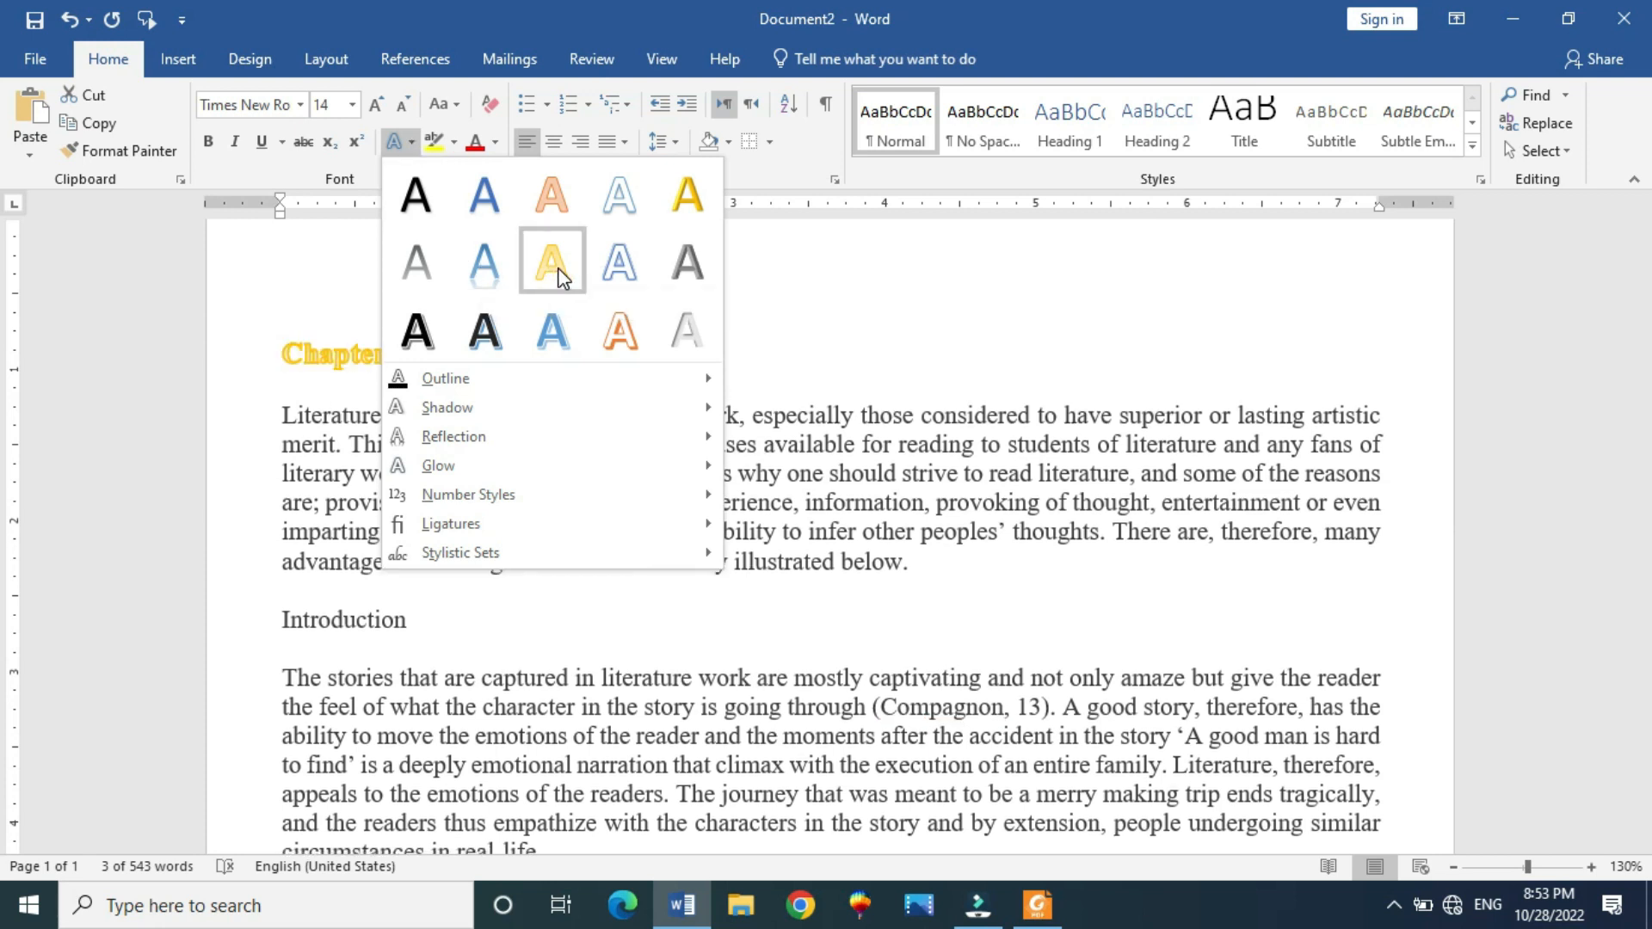
click(549, 265)
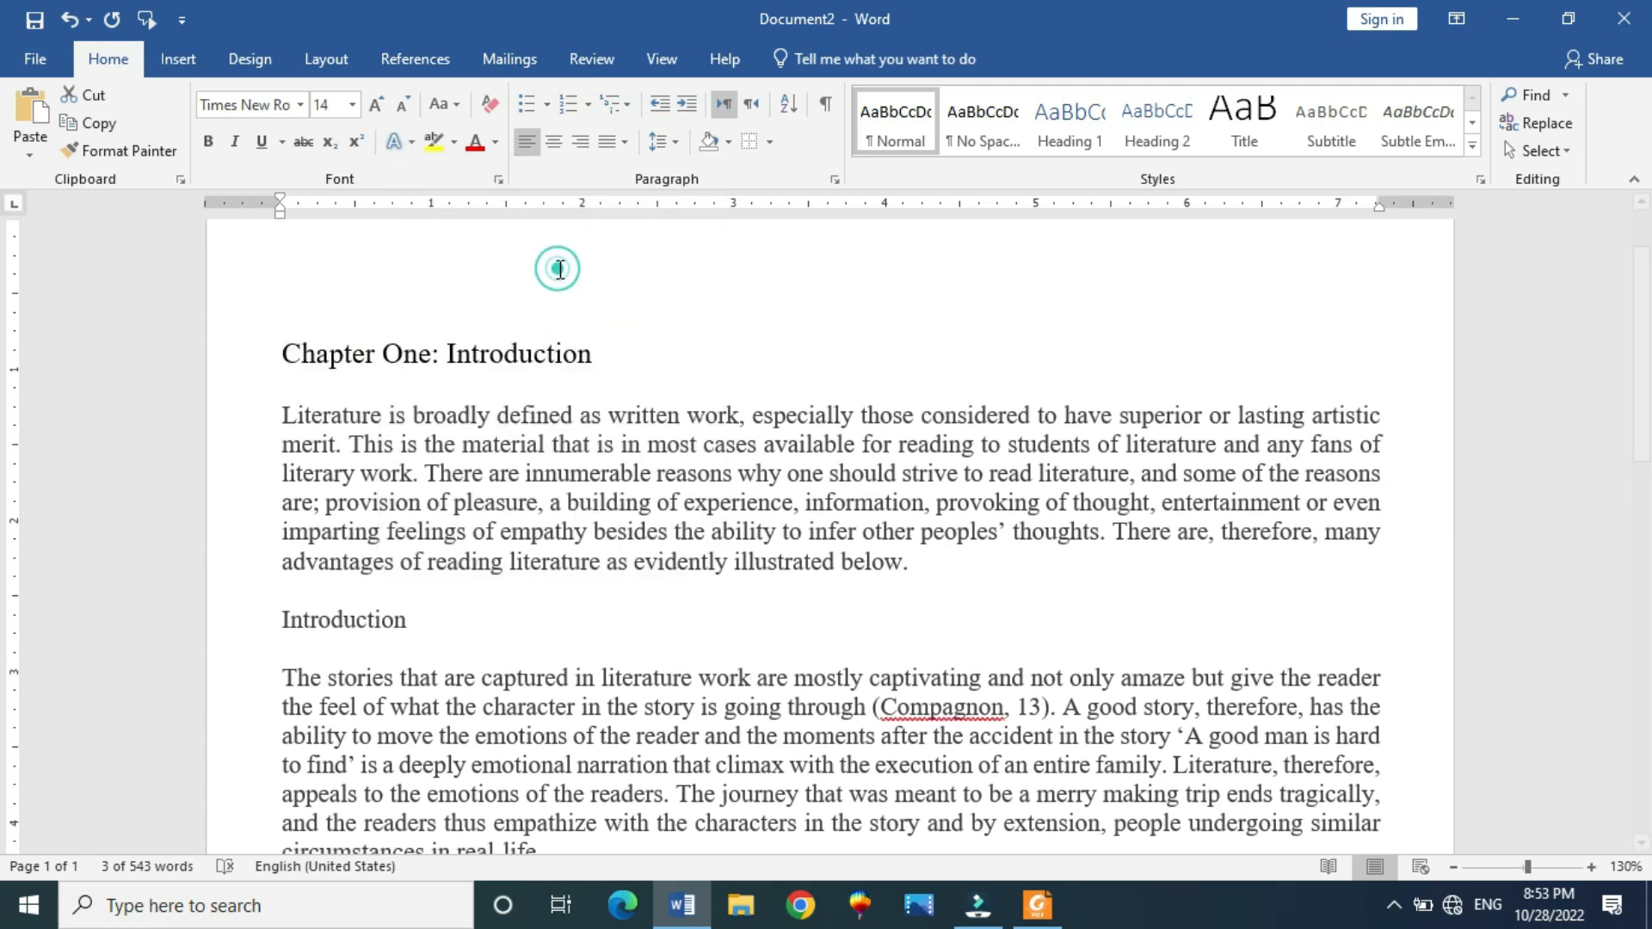
click(411, 151)
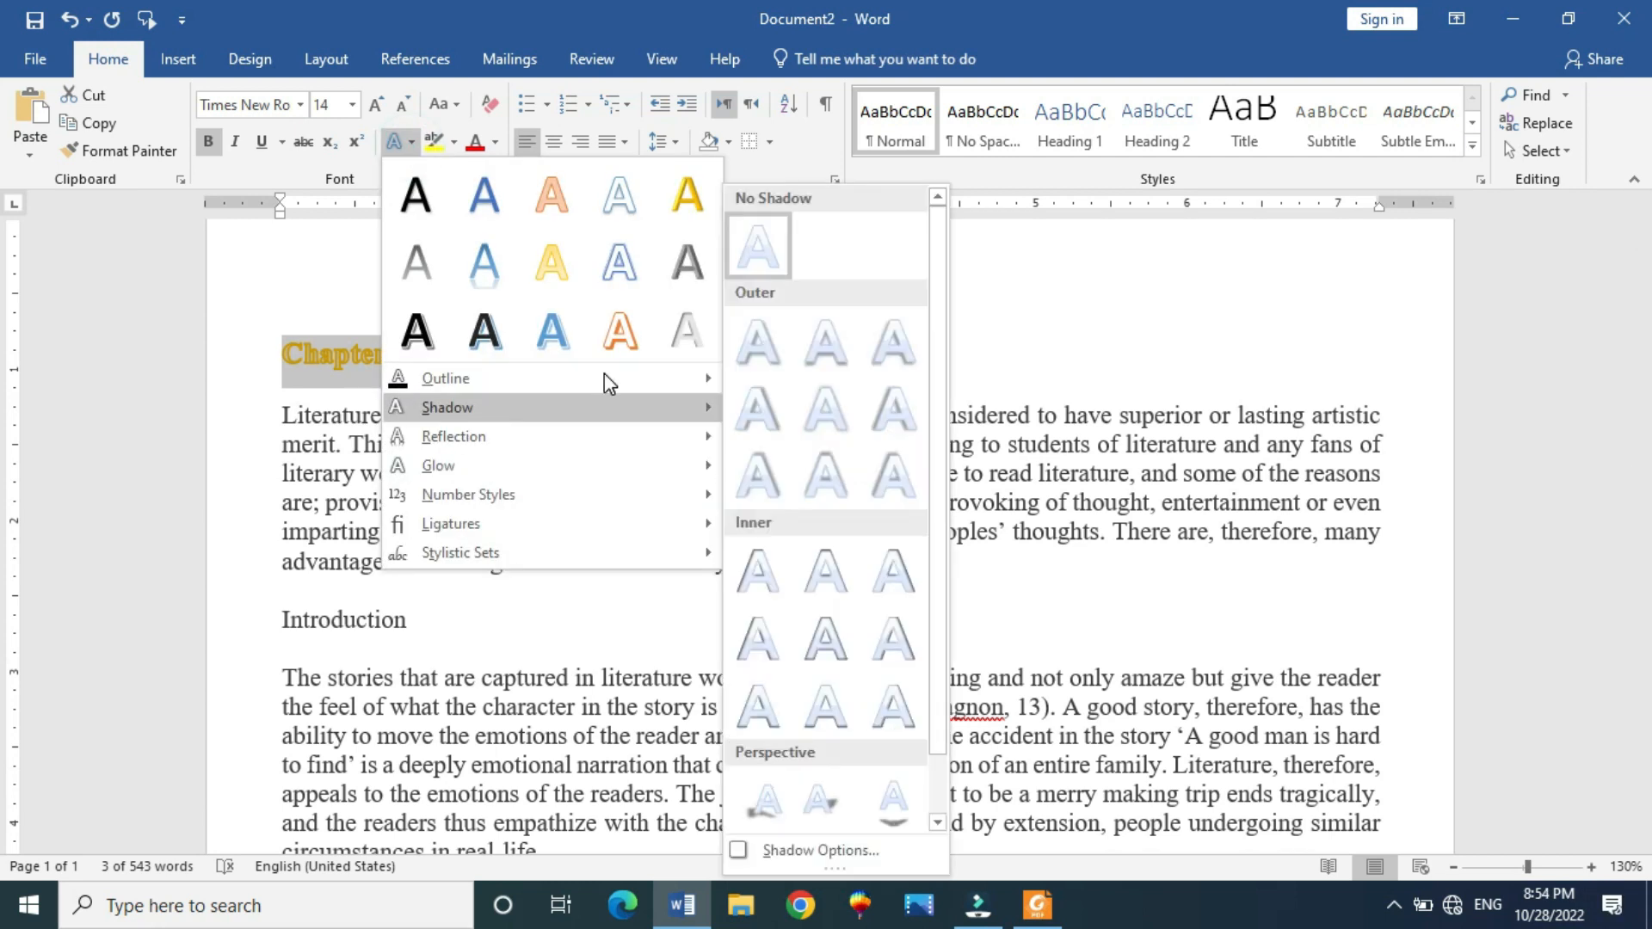
mouse_move(654, 387)
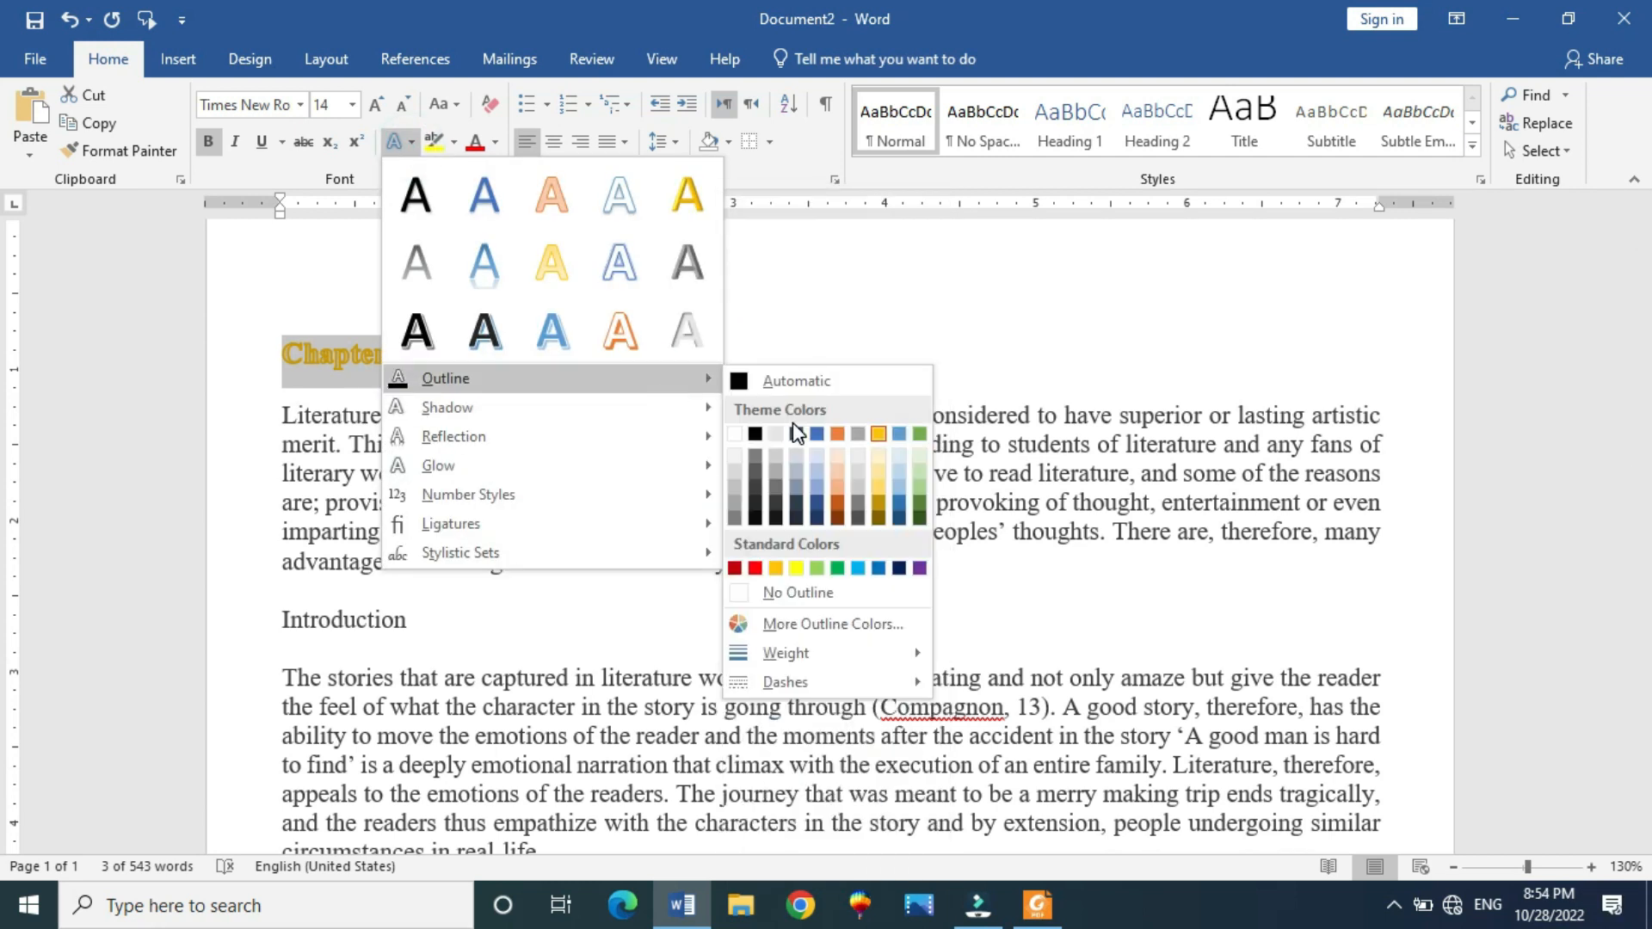
click(846, 435)
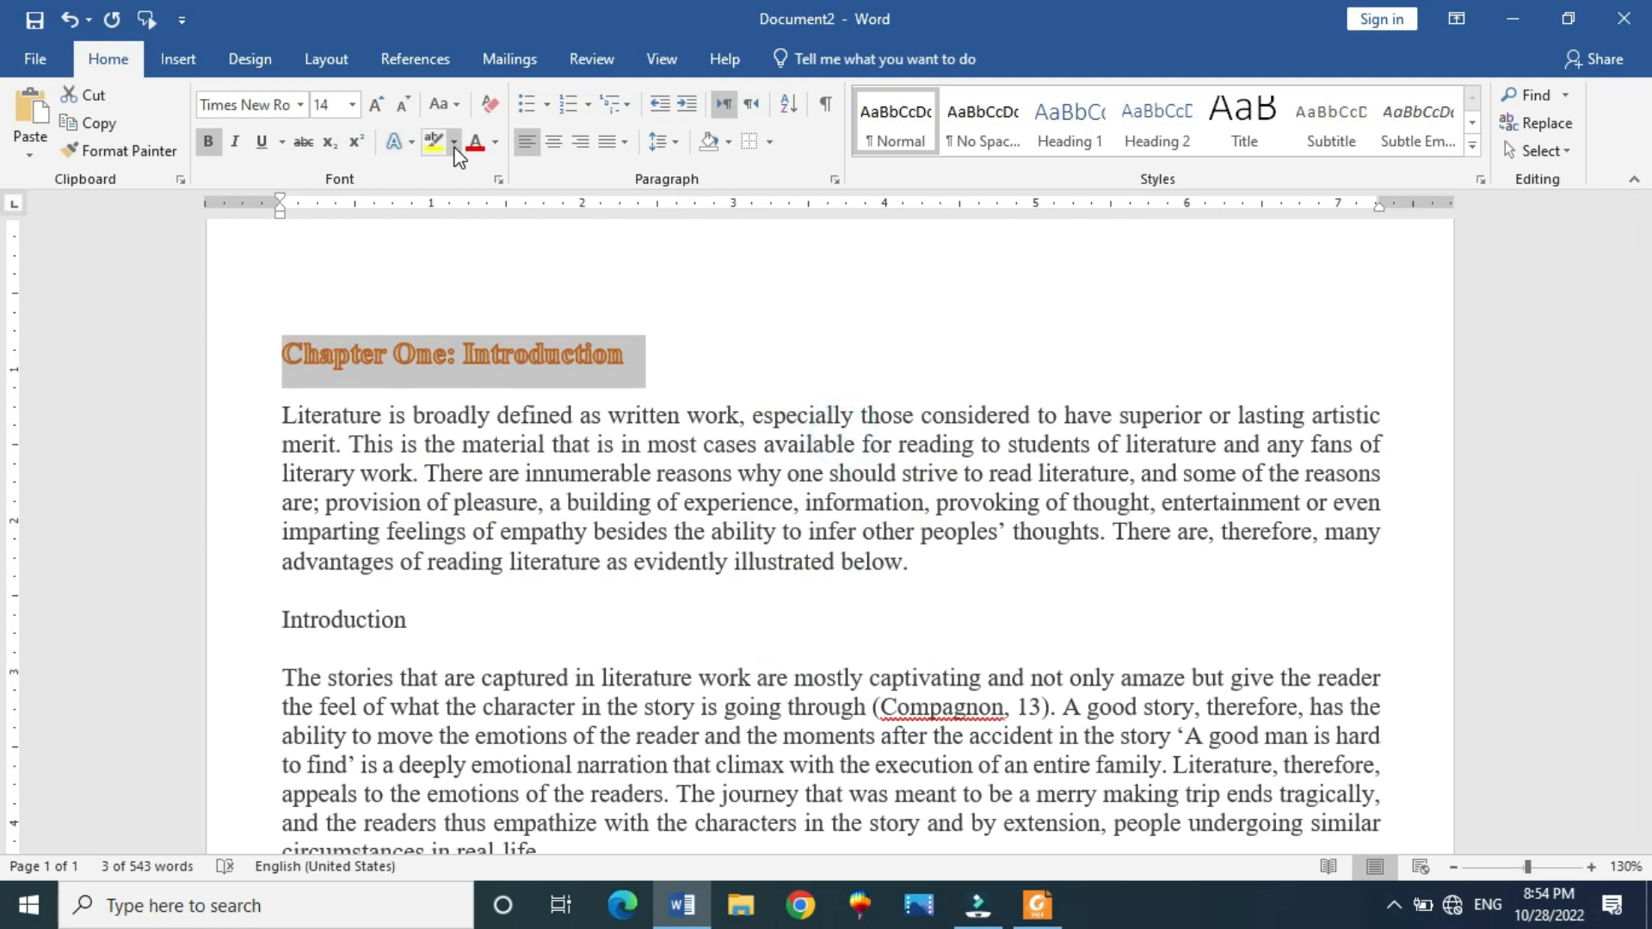
Add the middle inner shadow of the first Inner row and the third-row orange glow variation to the chapter heading
click(404, 139)
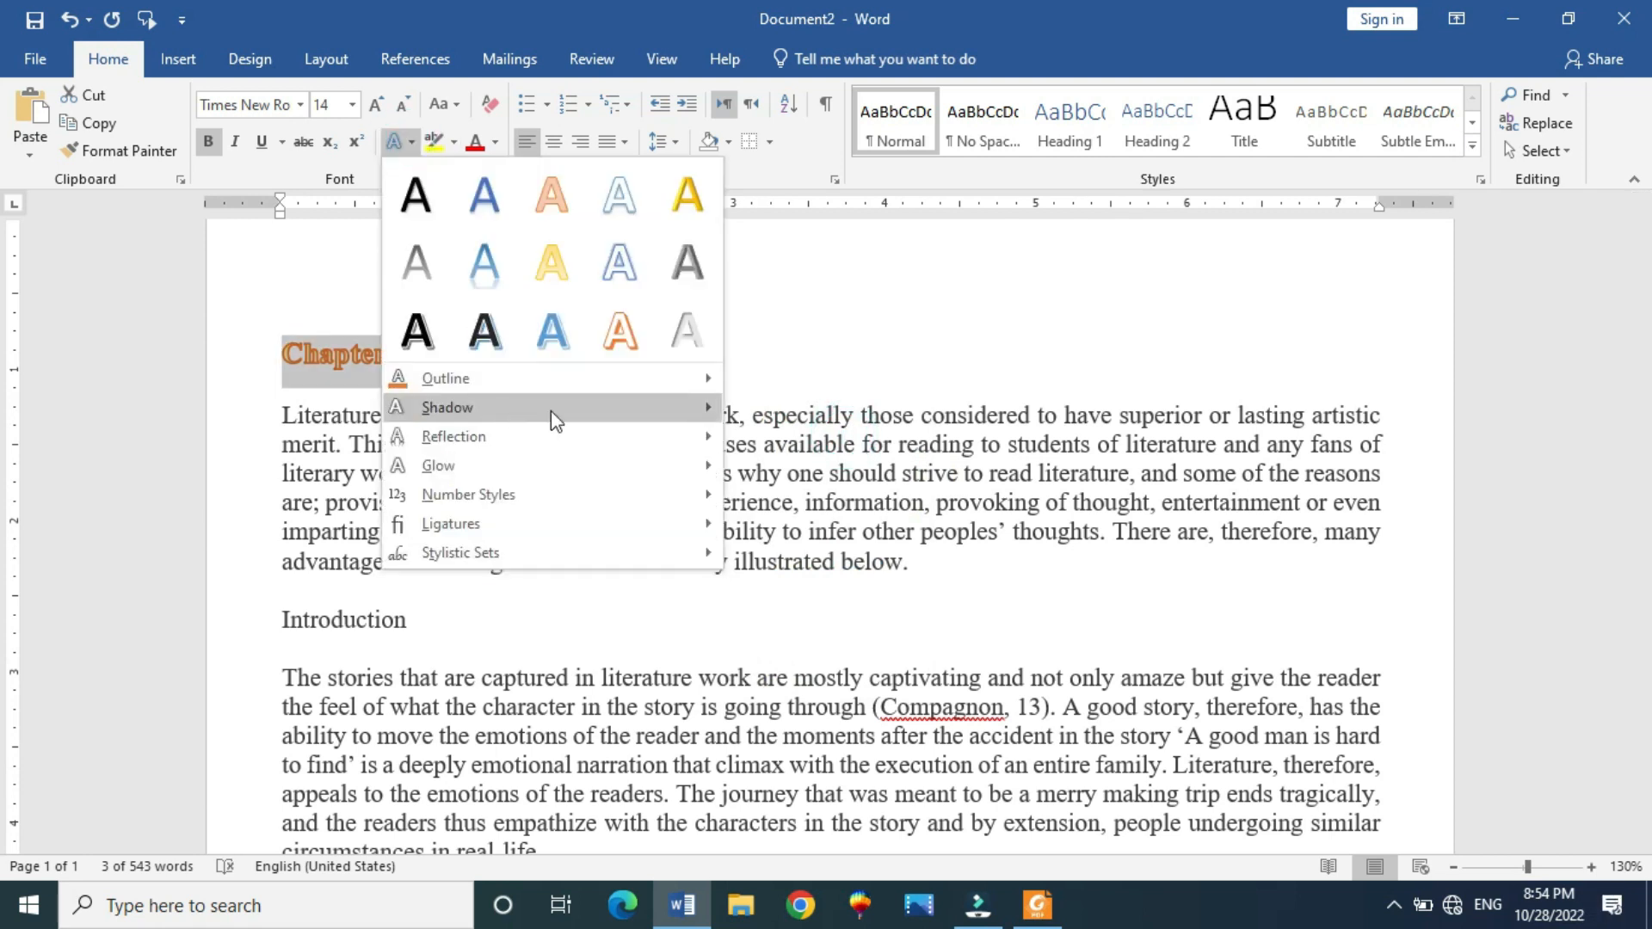
mouse_move(563, 421)
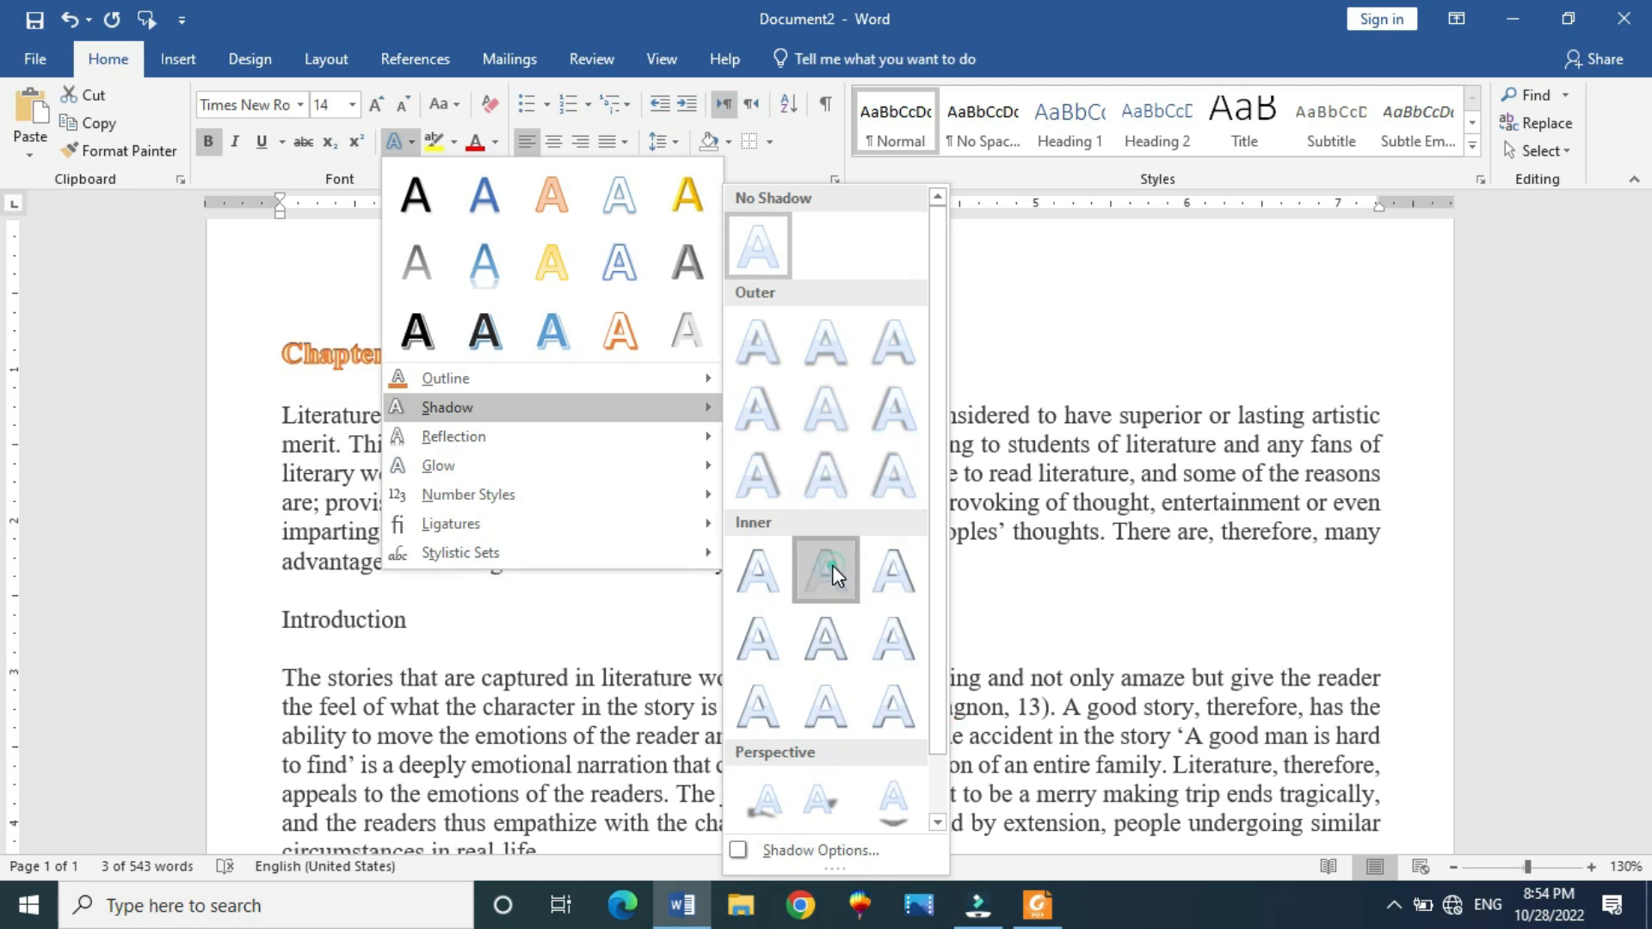
click(833, 568)
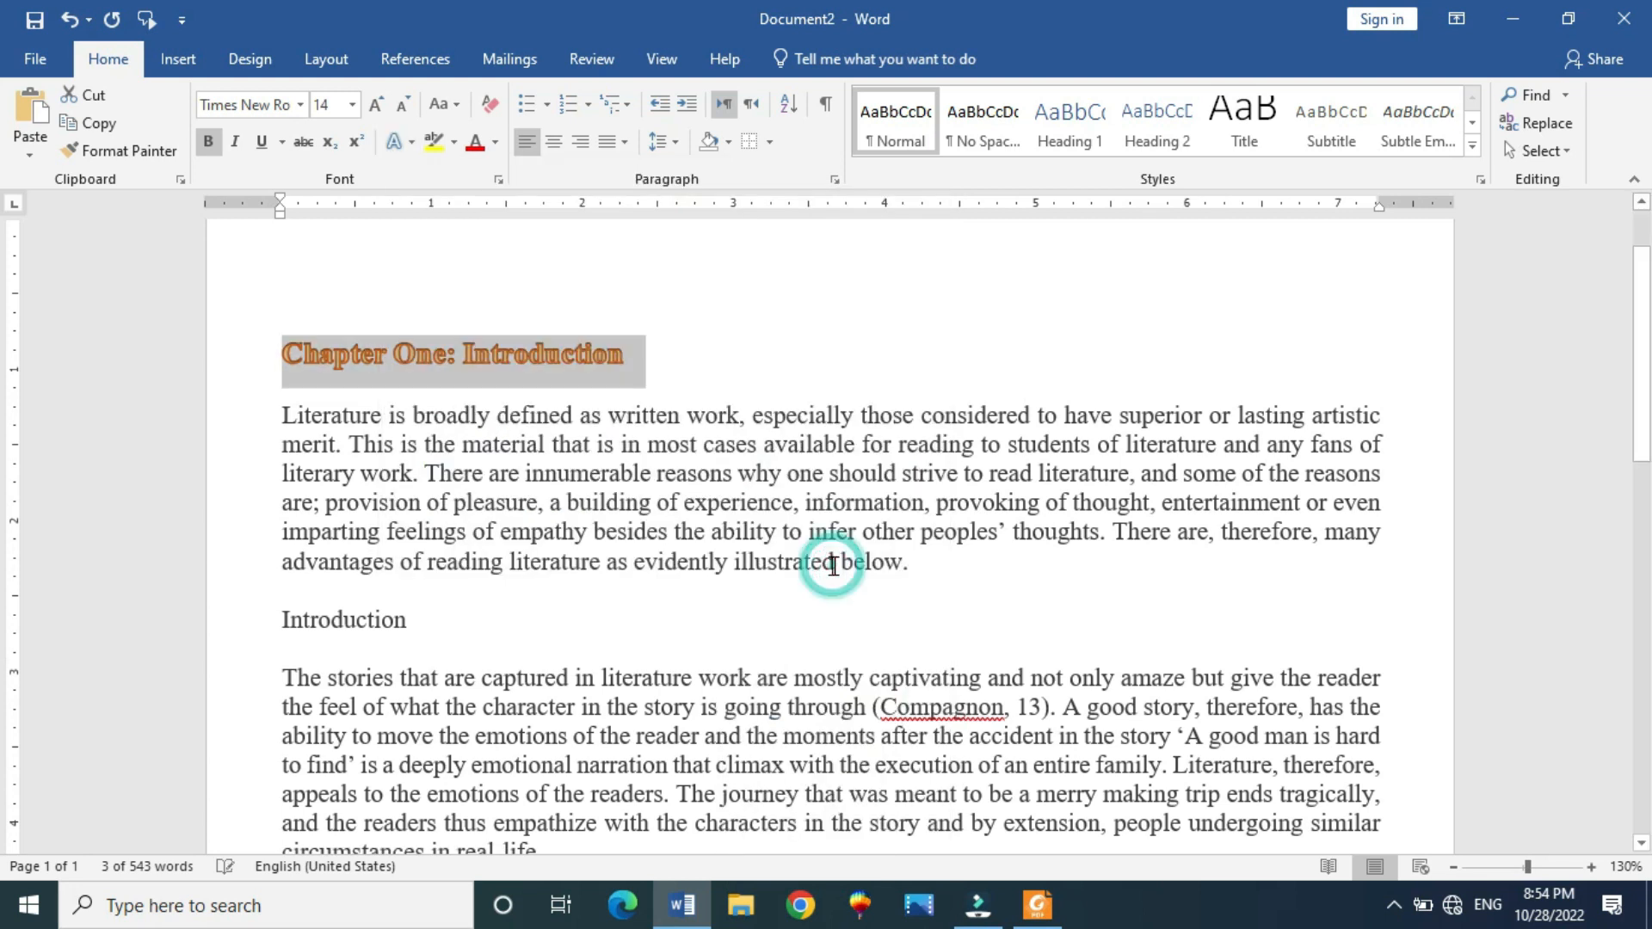
click(408, 148)
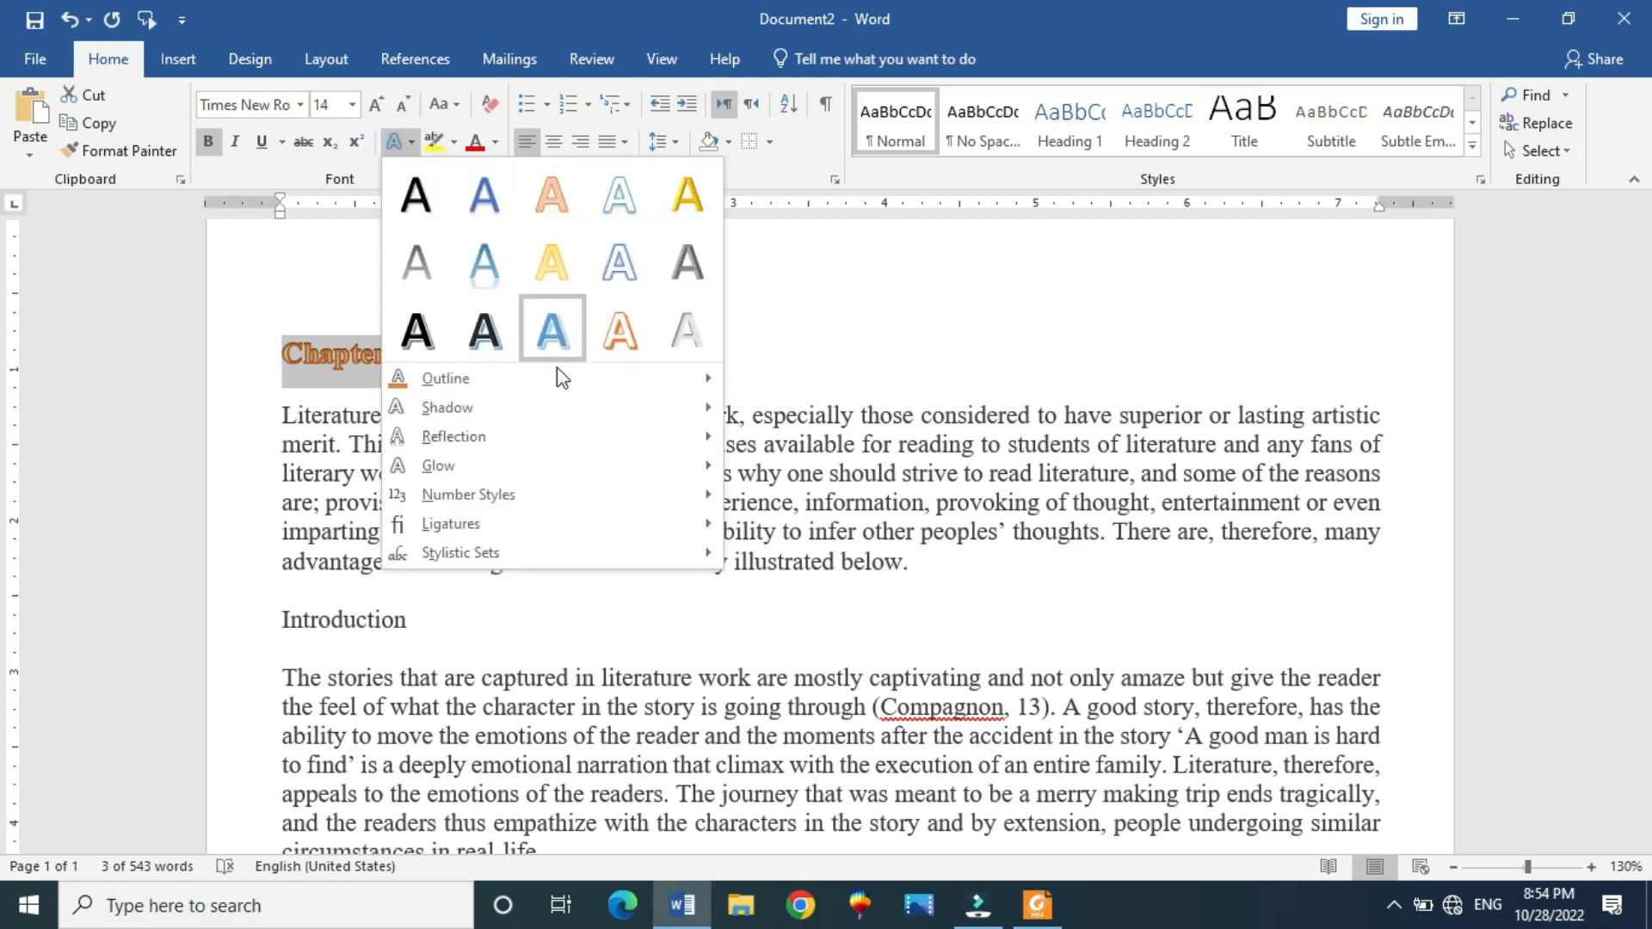
click(629, 443)
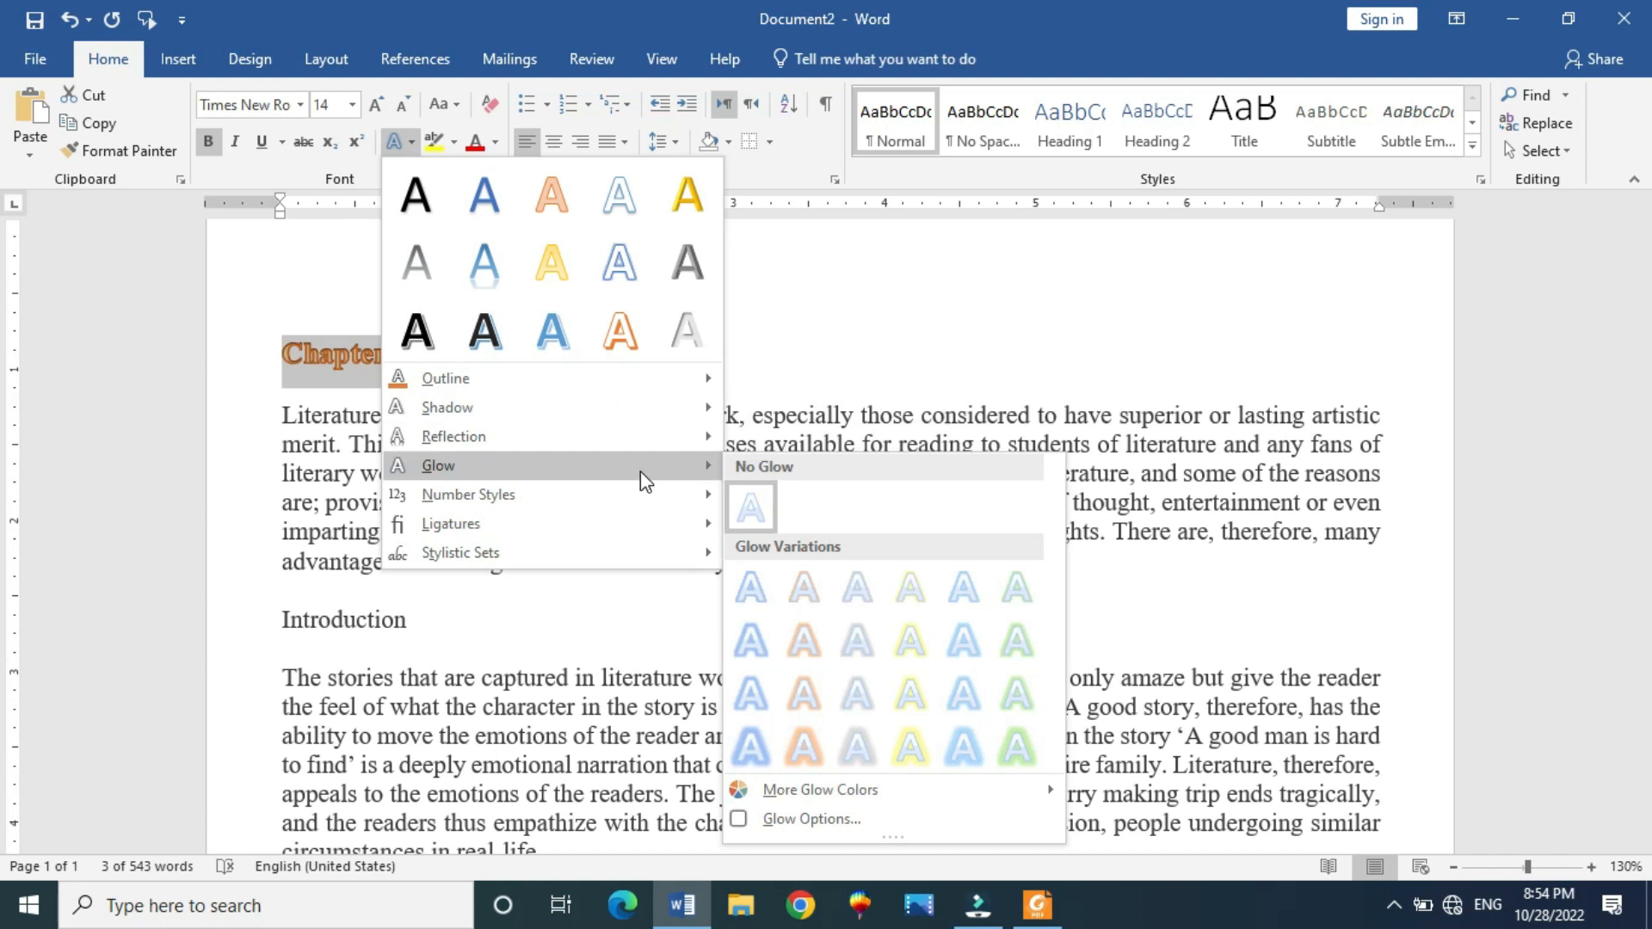
click(806, 695)
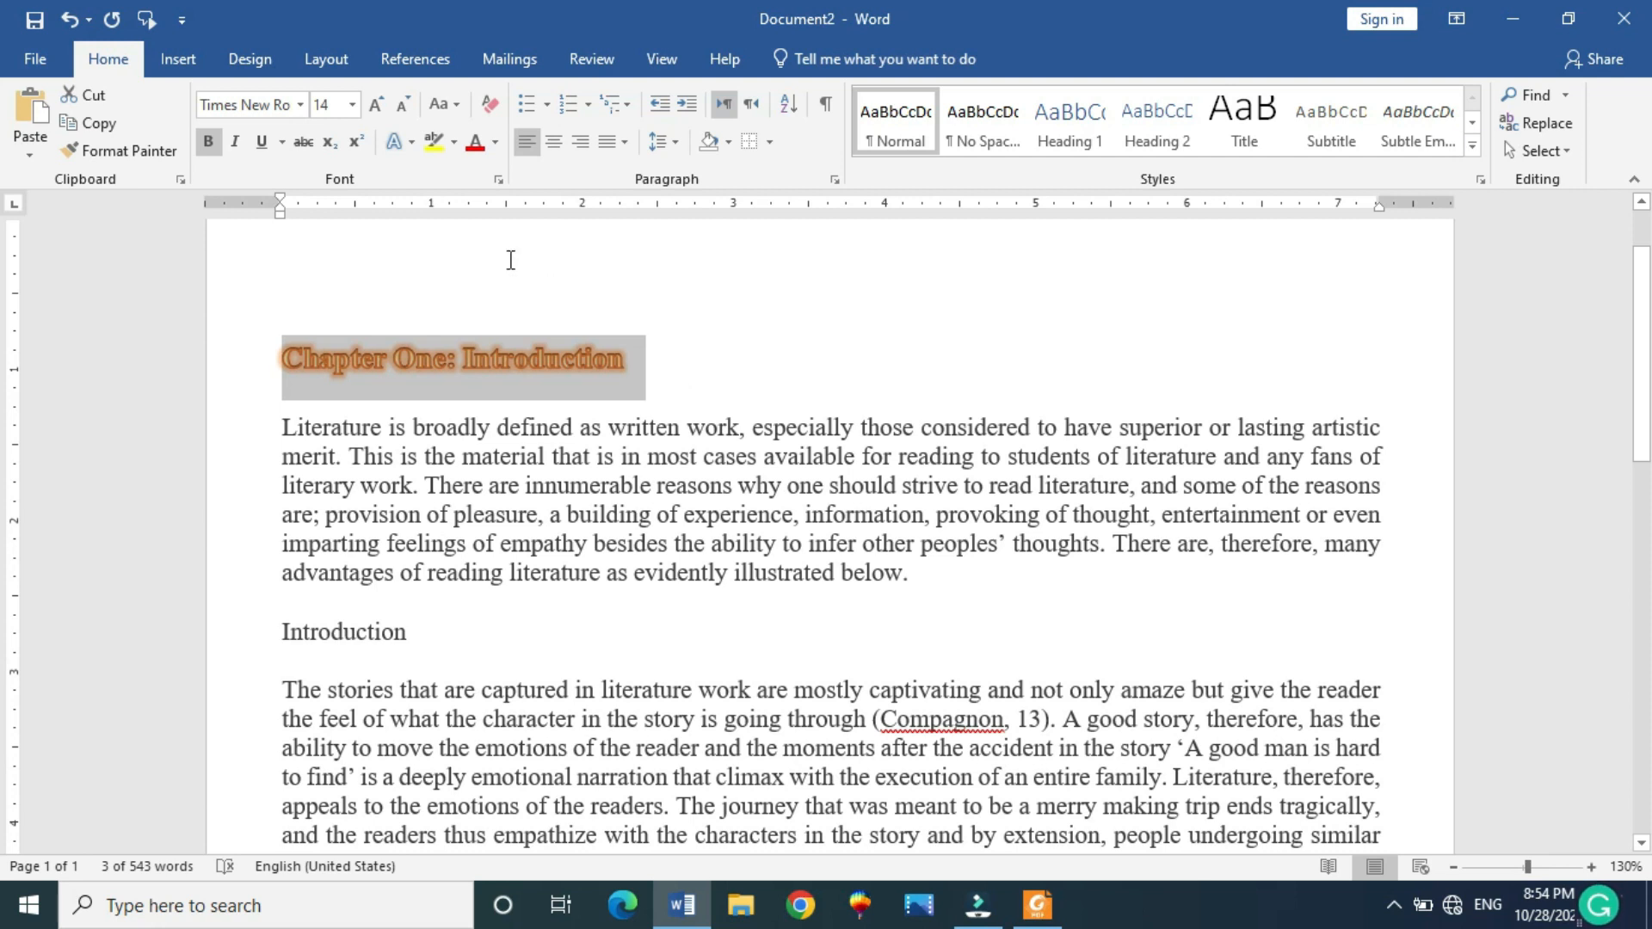
Highlight the first line of the opening body paragraph, "Literature is broadly defined as written work", in yellow
click(304, 424)
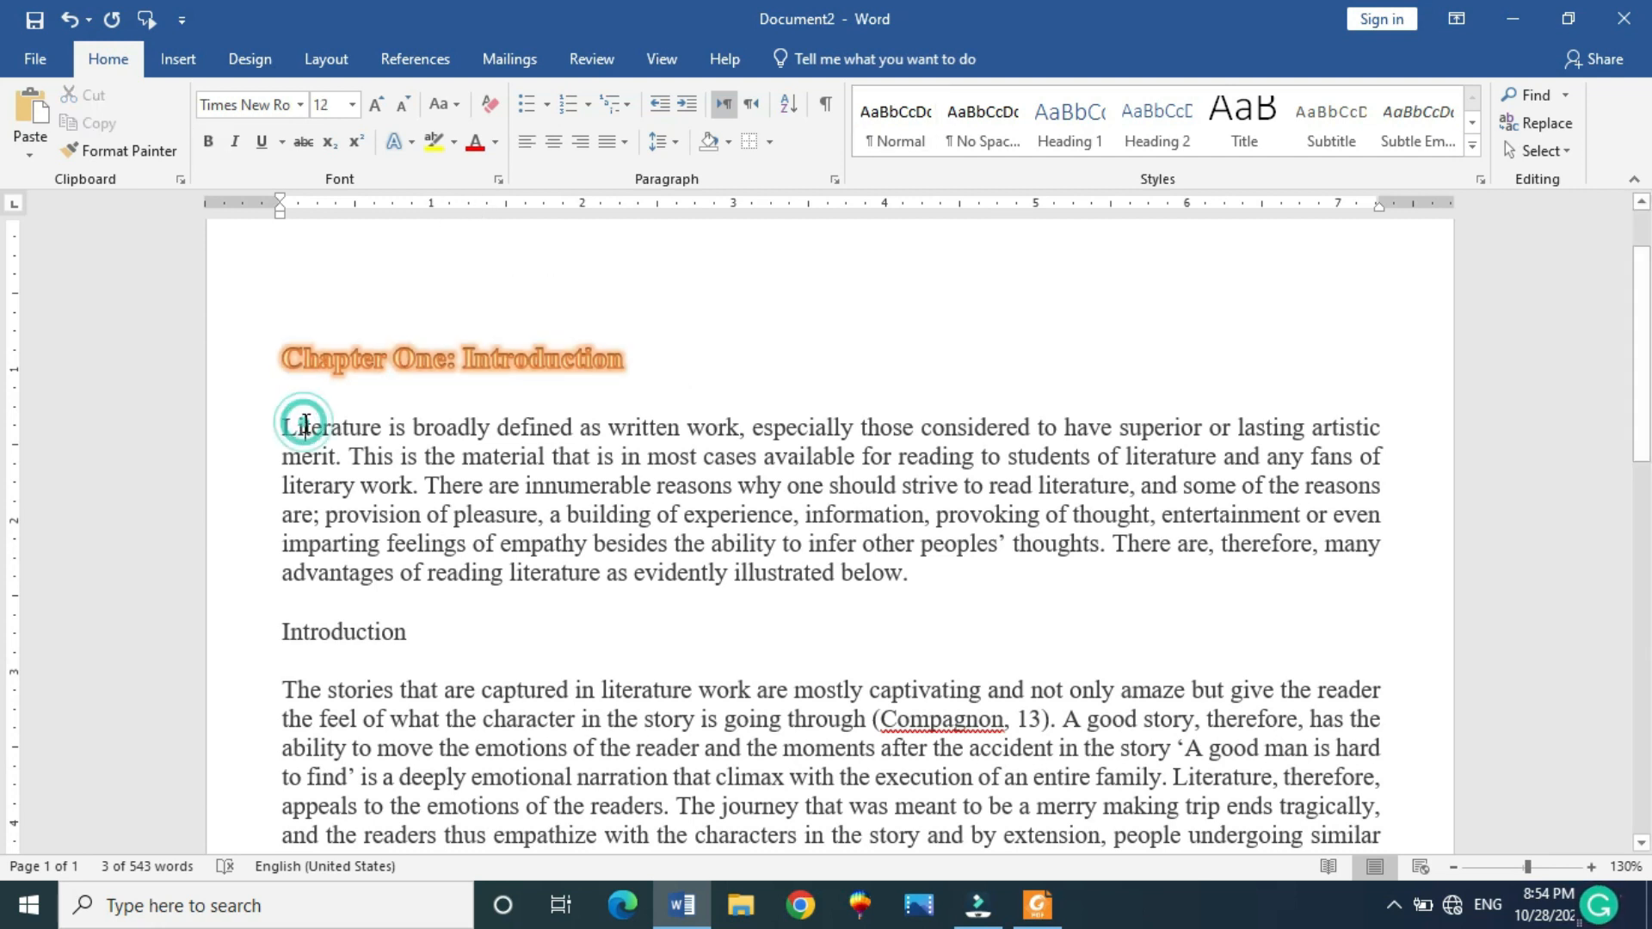
double_click(306, 423)
key(Left)
key(shift+Right)
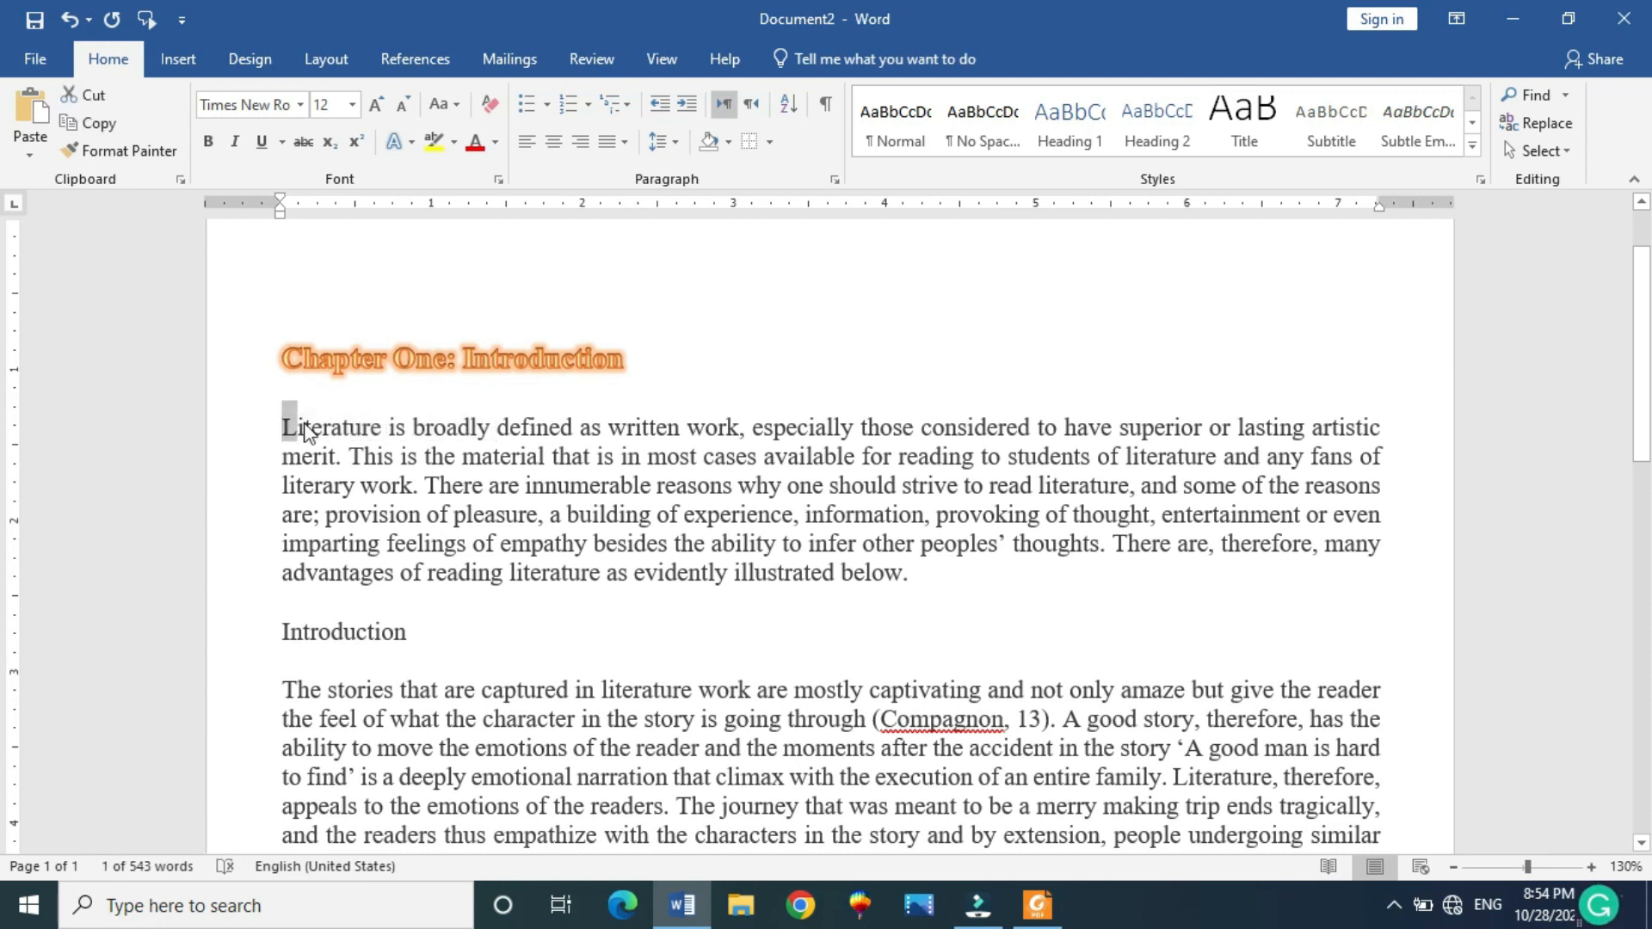
key(shift+End)
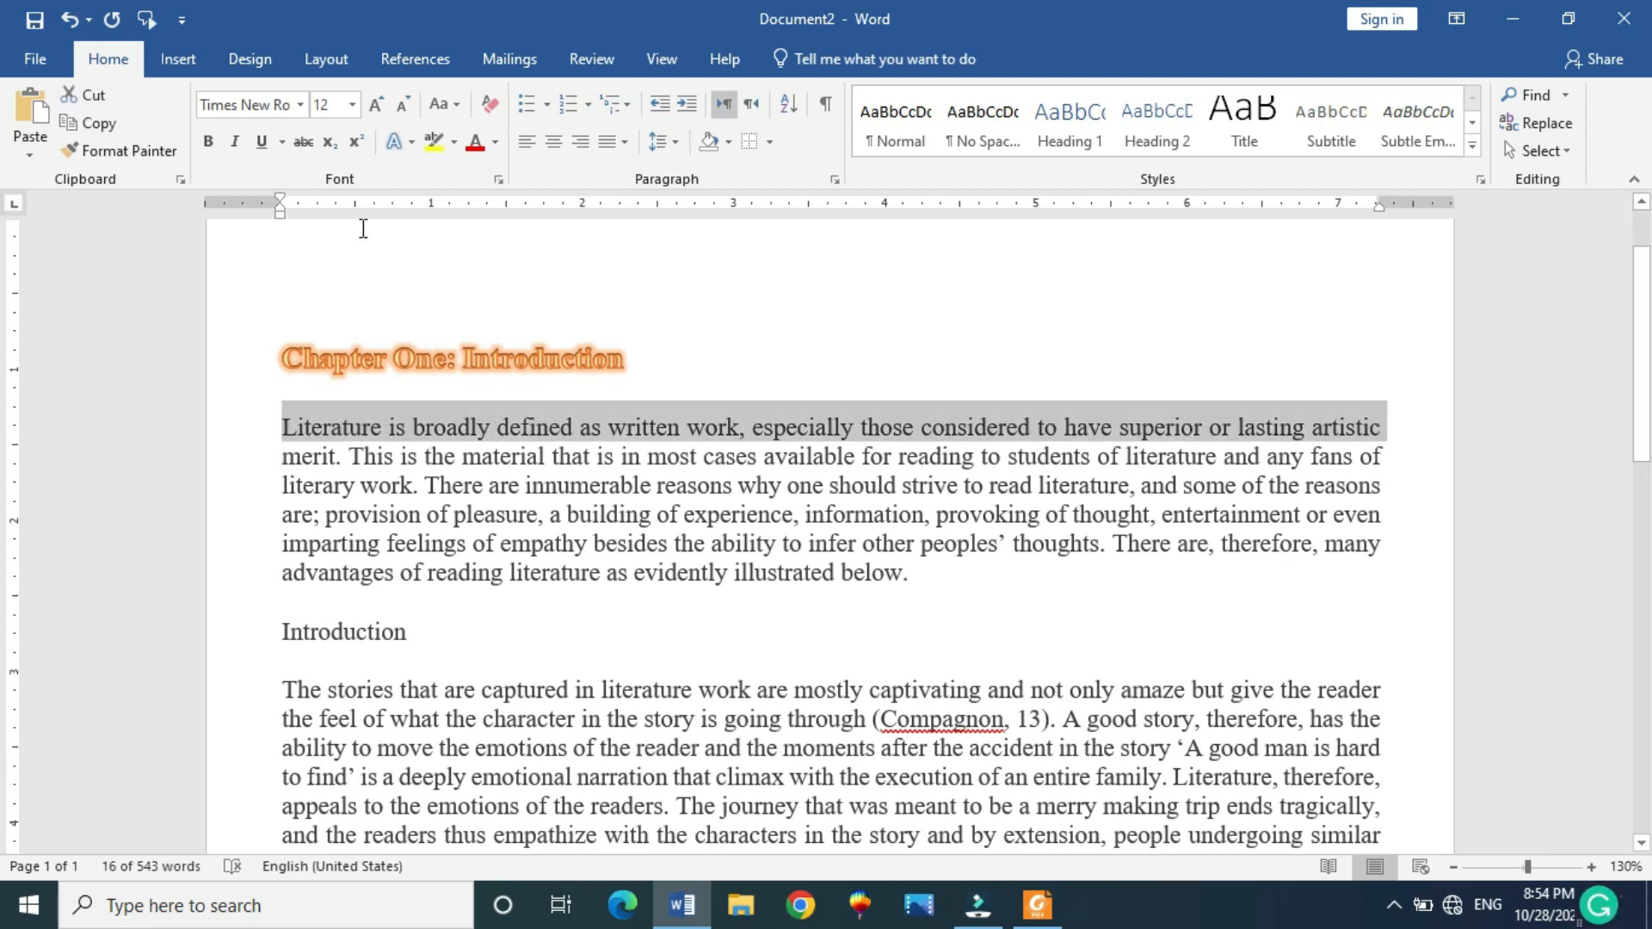
click(433, 140)
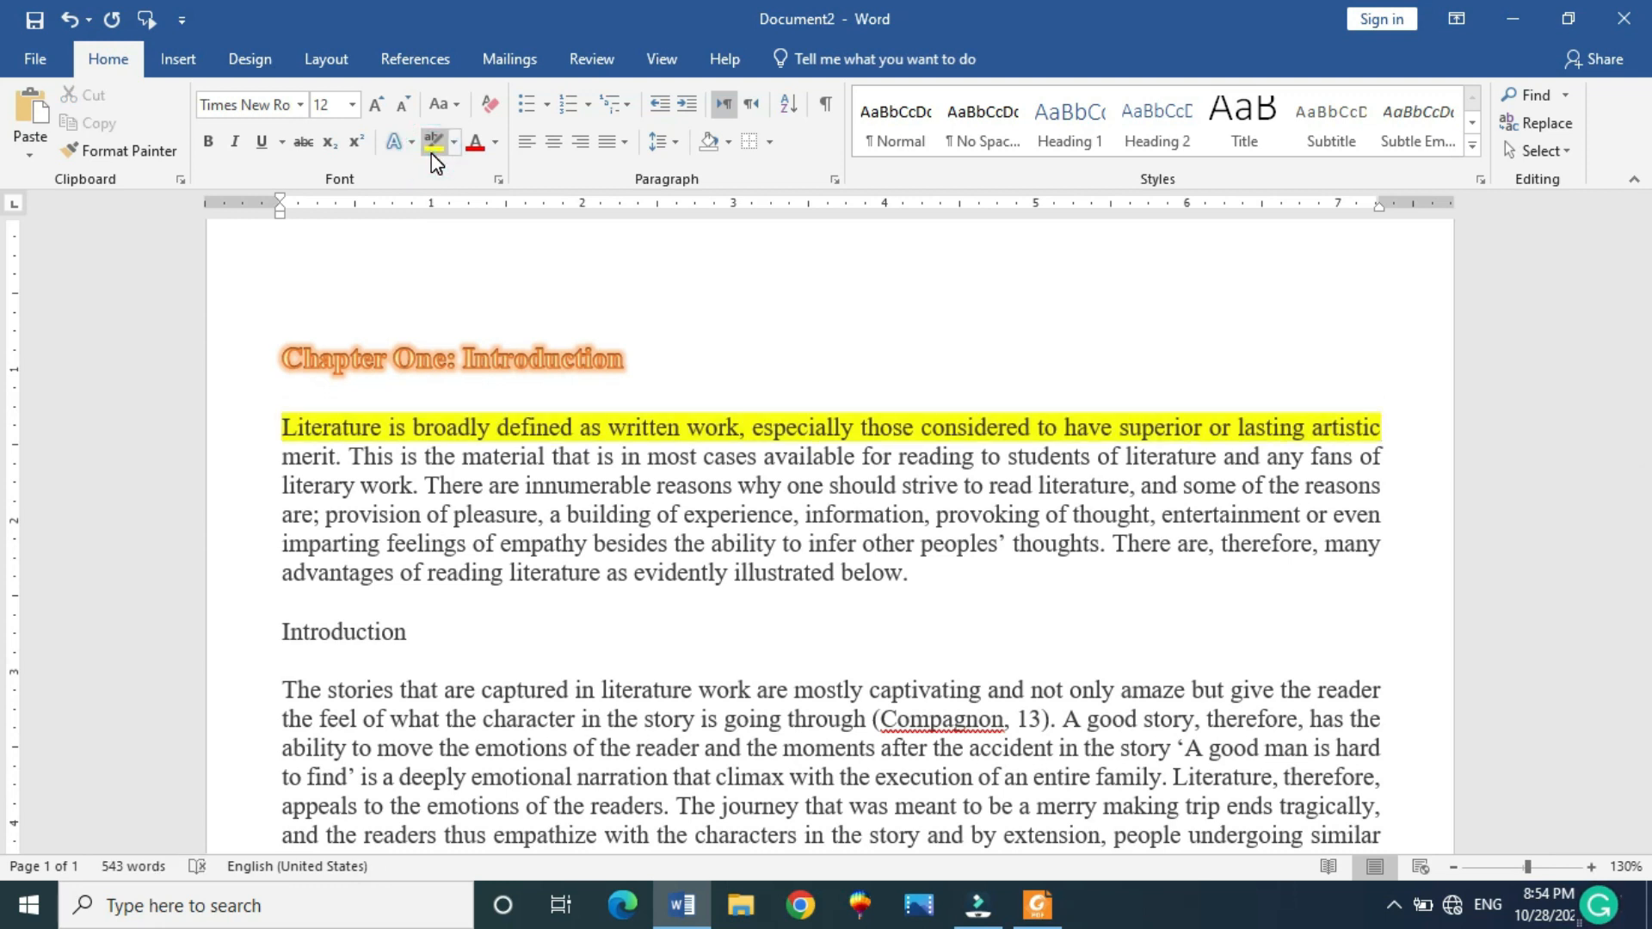
Change the highlight color to bright green from partway through "Literature" in the opening body paragraph to "merit" on its second line
click(453, 143)
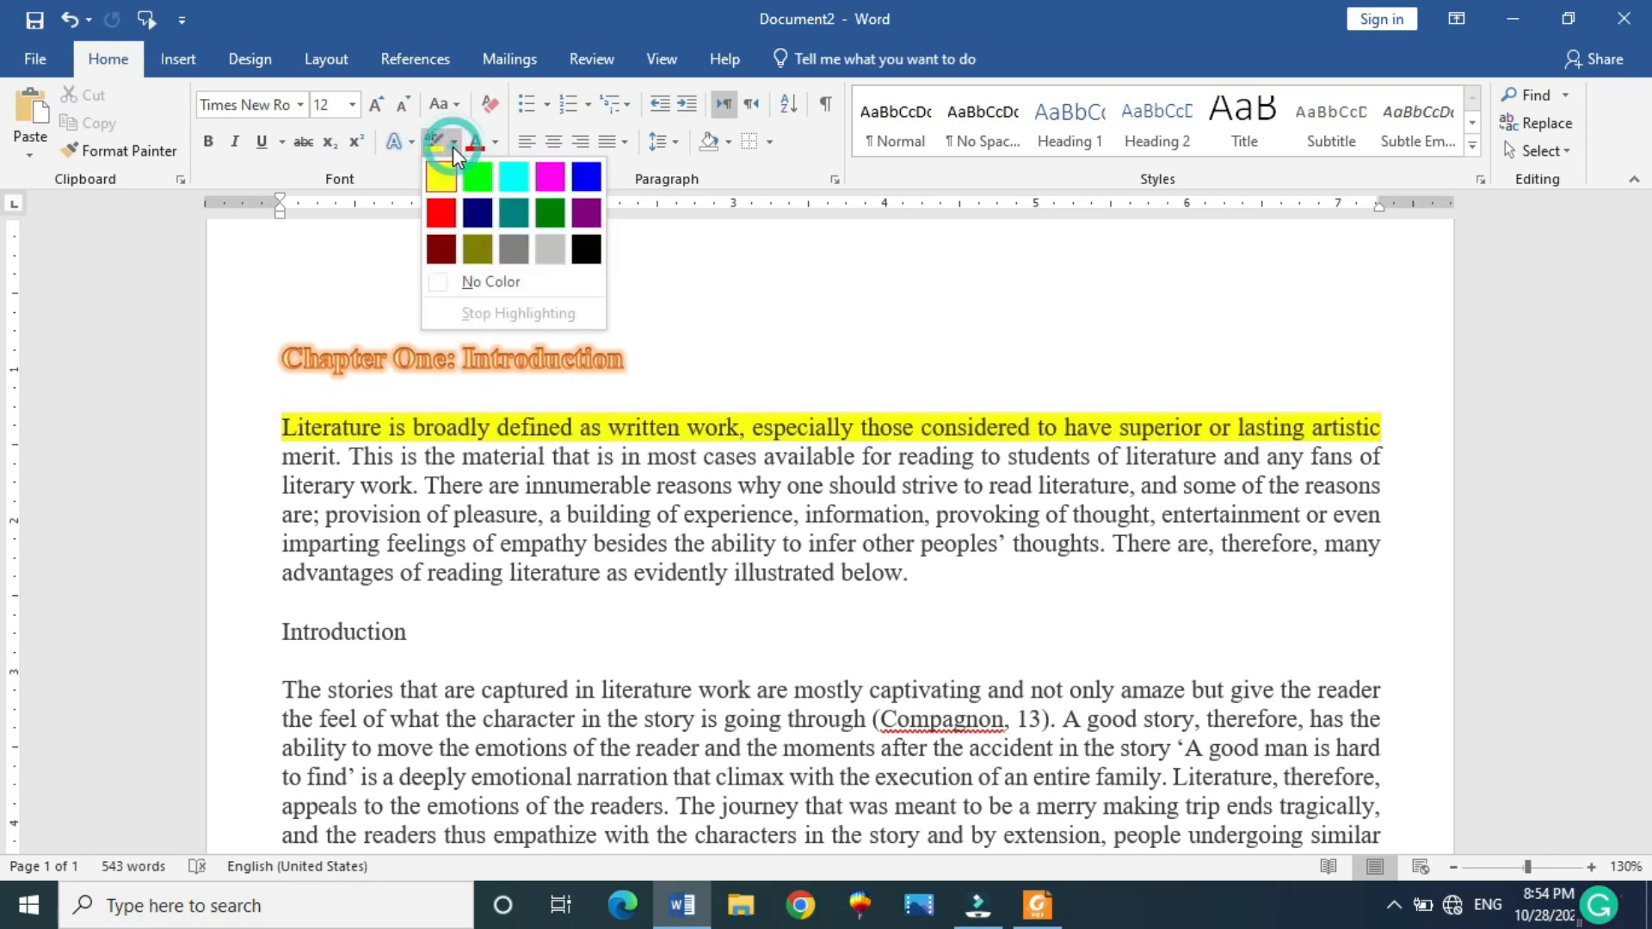
click(482, 182)
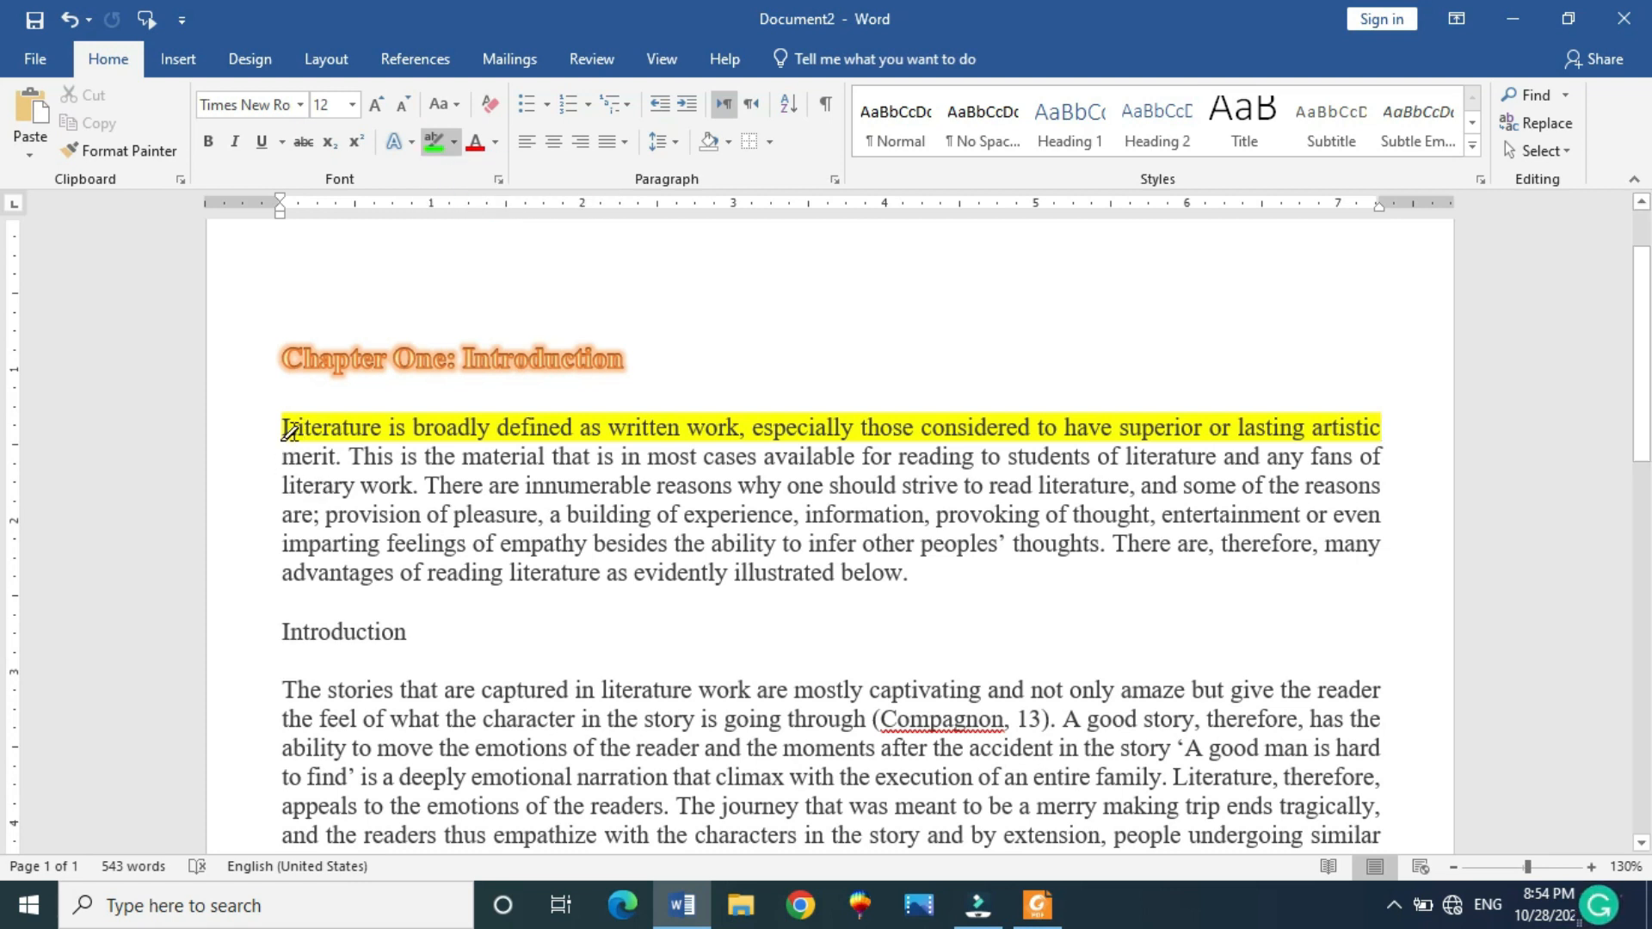
click(330, 423)
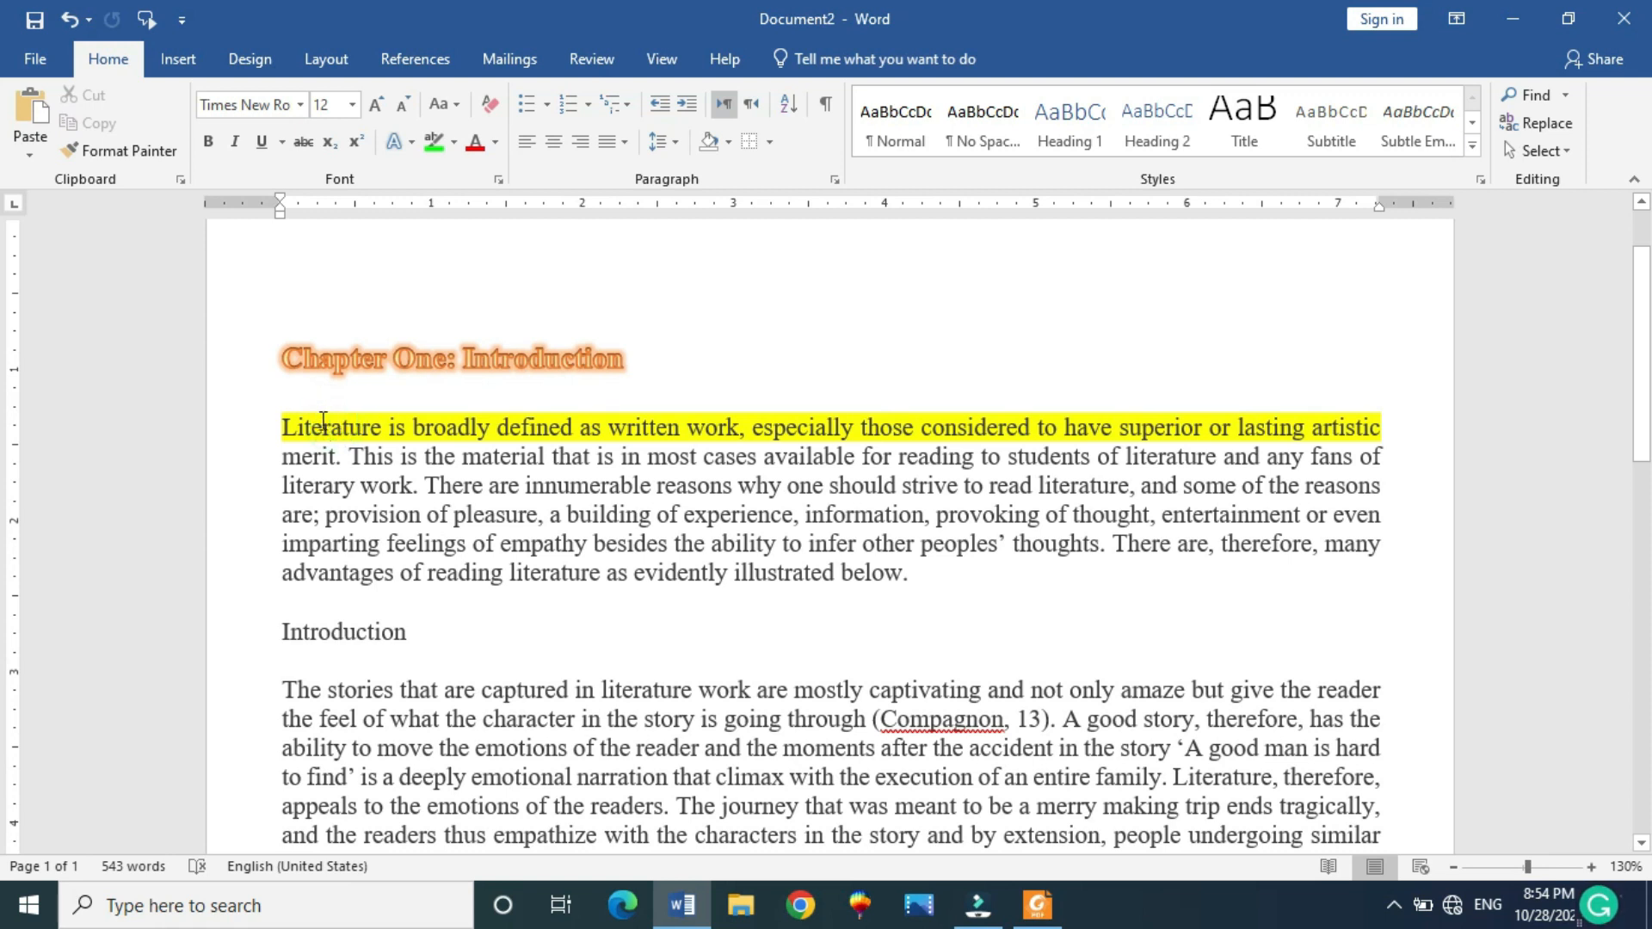
shift+click(328, 456)
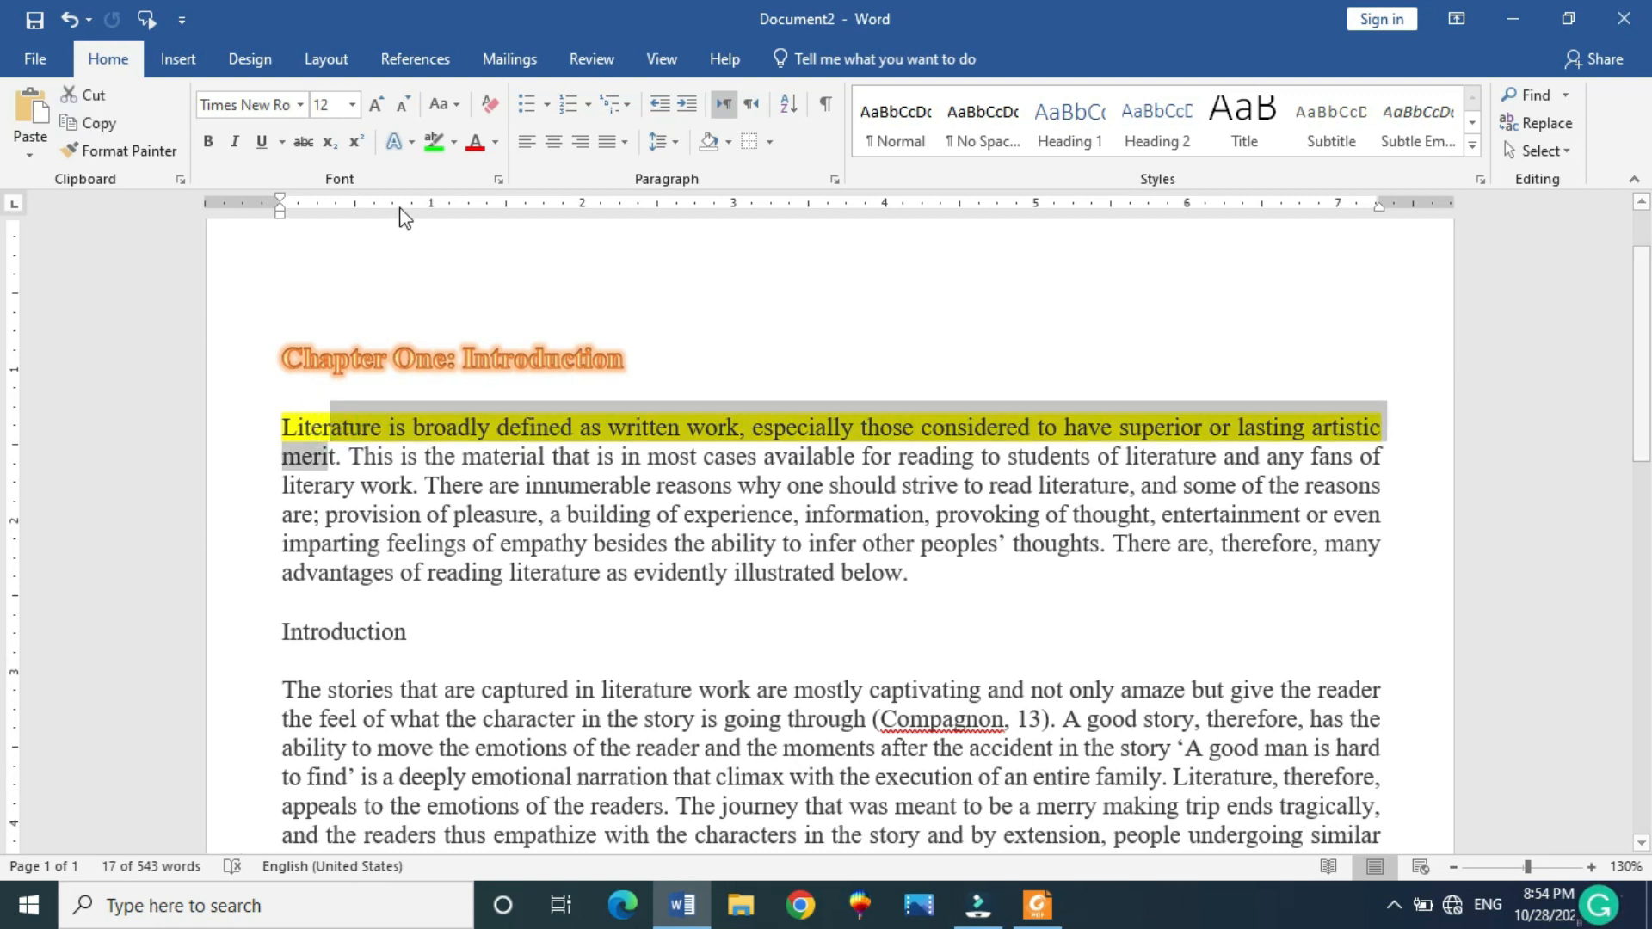
click(432, 141)
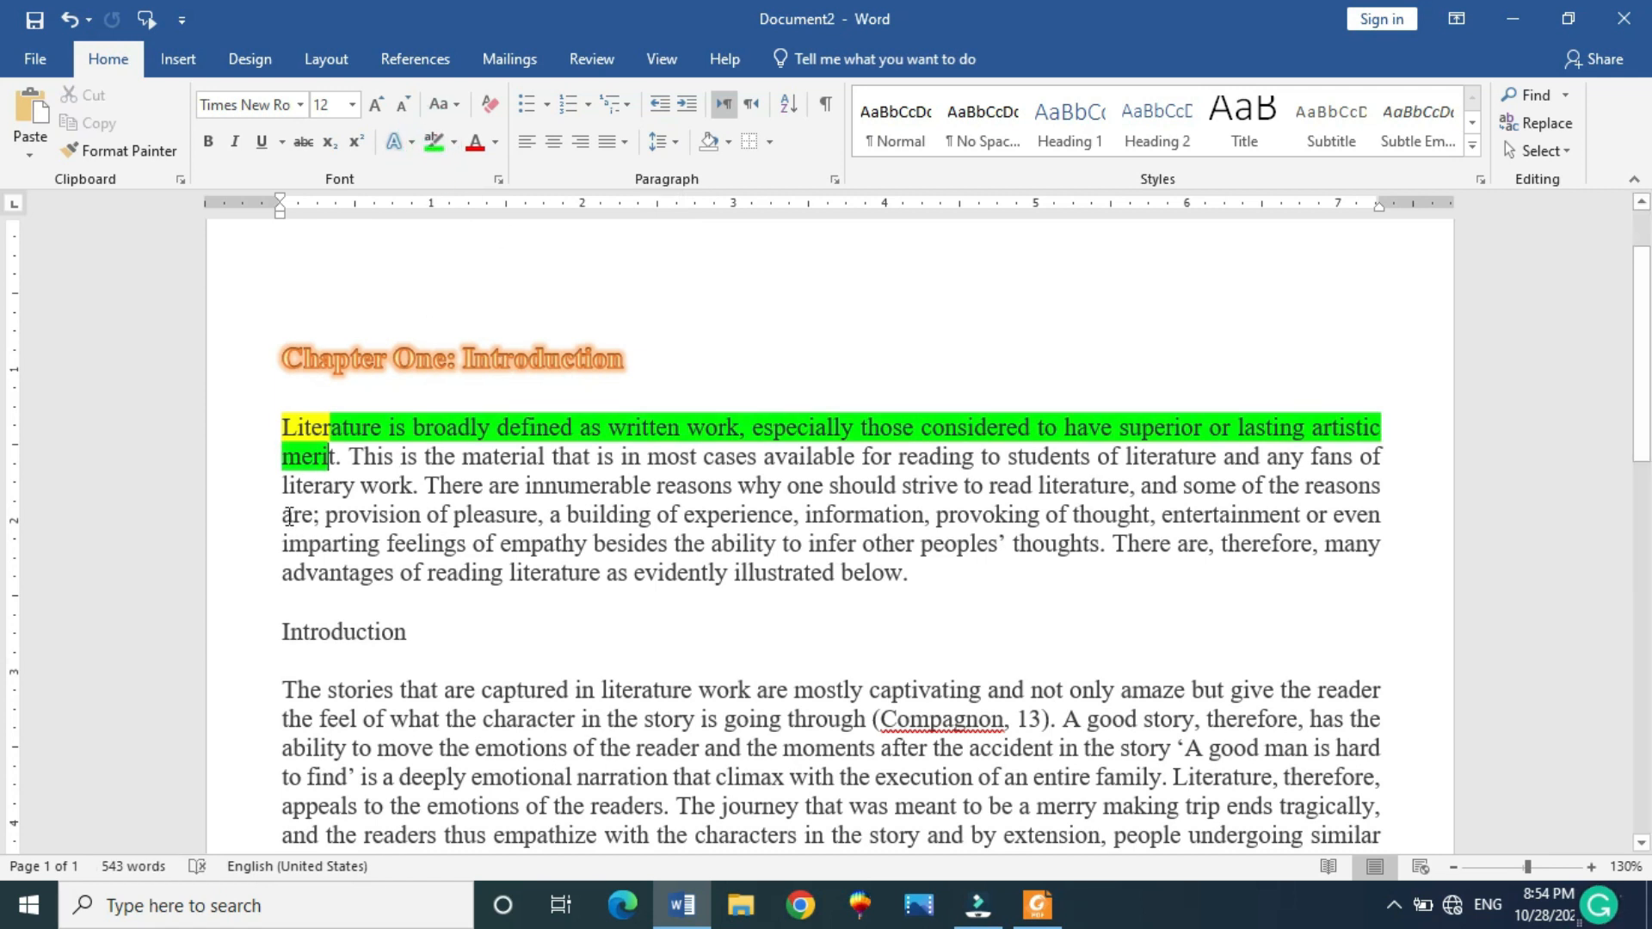
click(348, 516)
Try red and theme blue as the font color of the "Chapter One: Introduction" heading
click(301, 370)
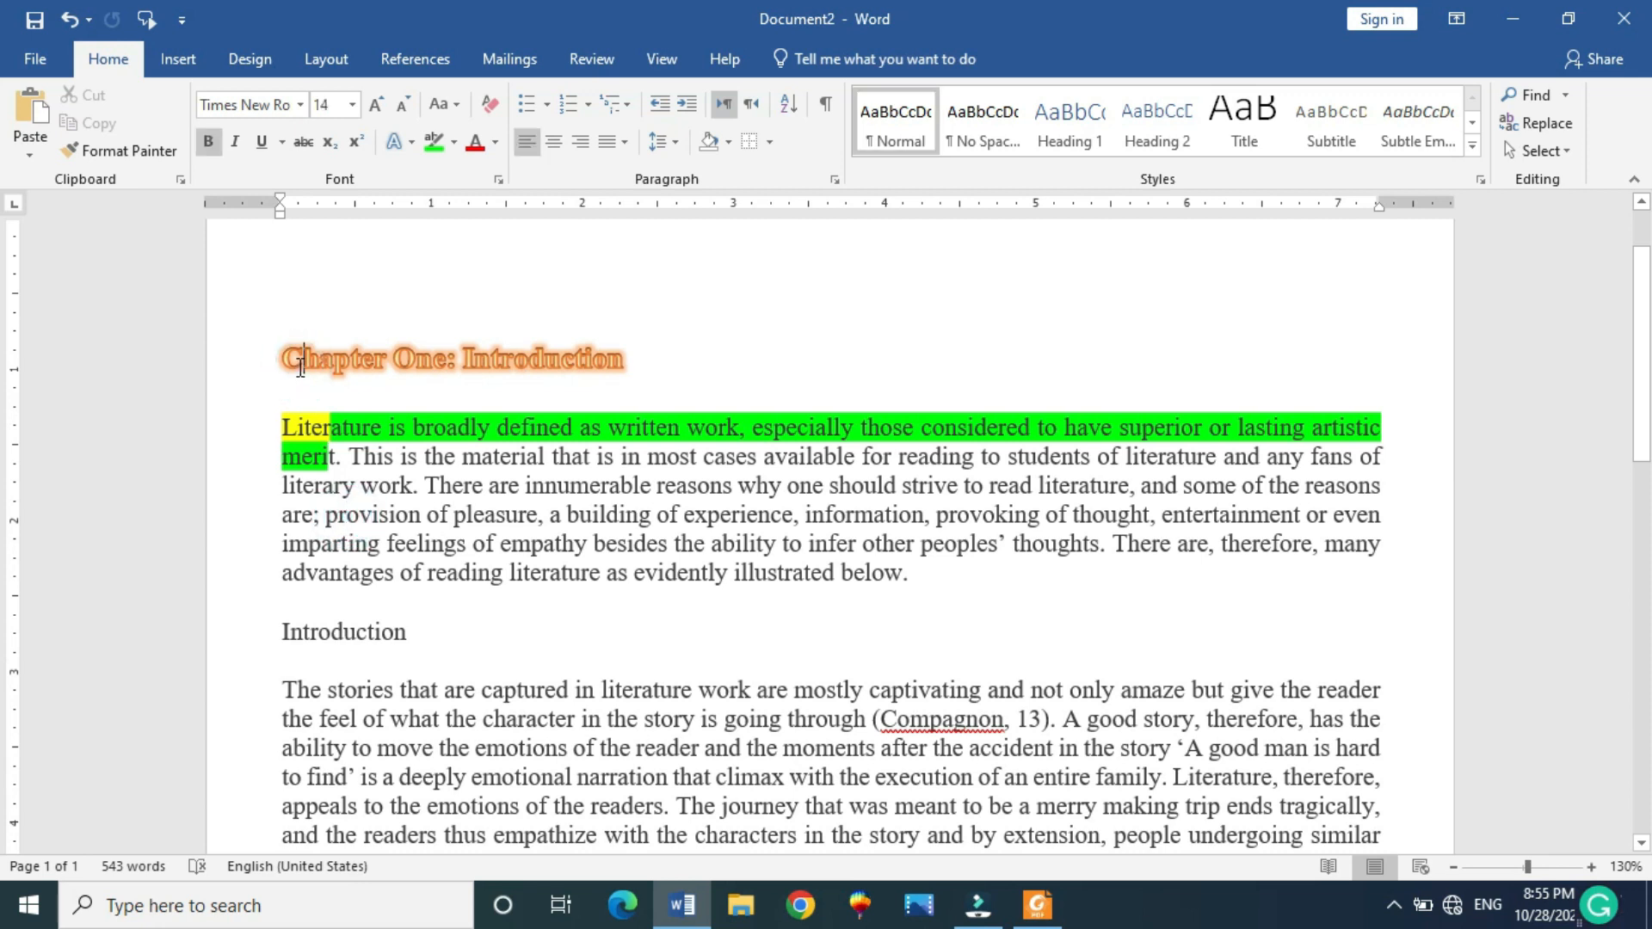
triple_click(299, 368)
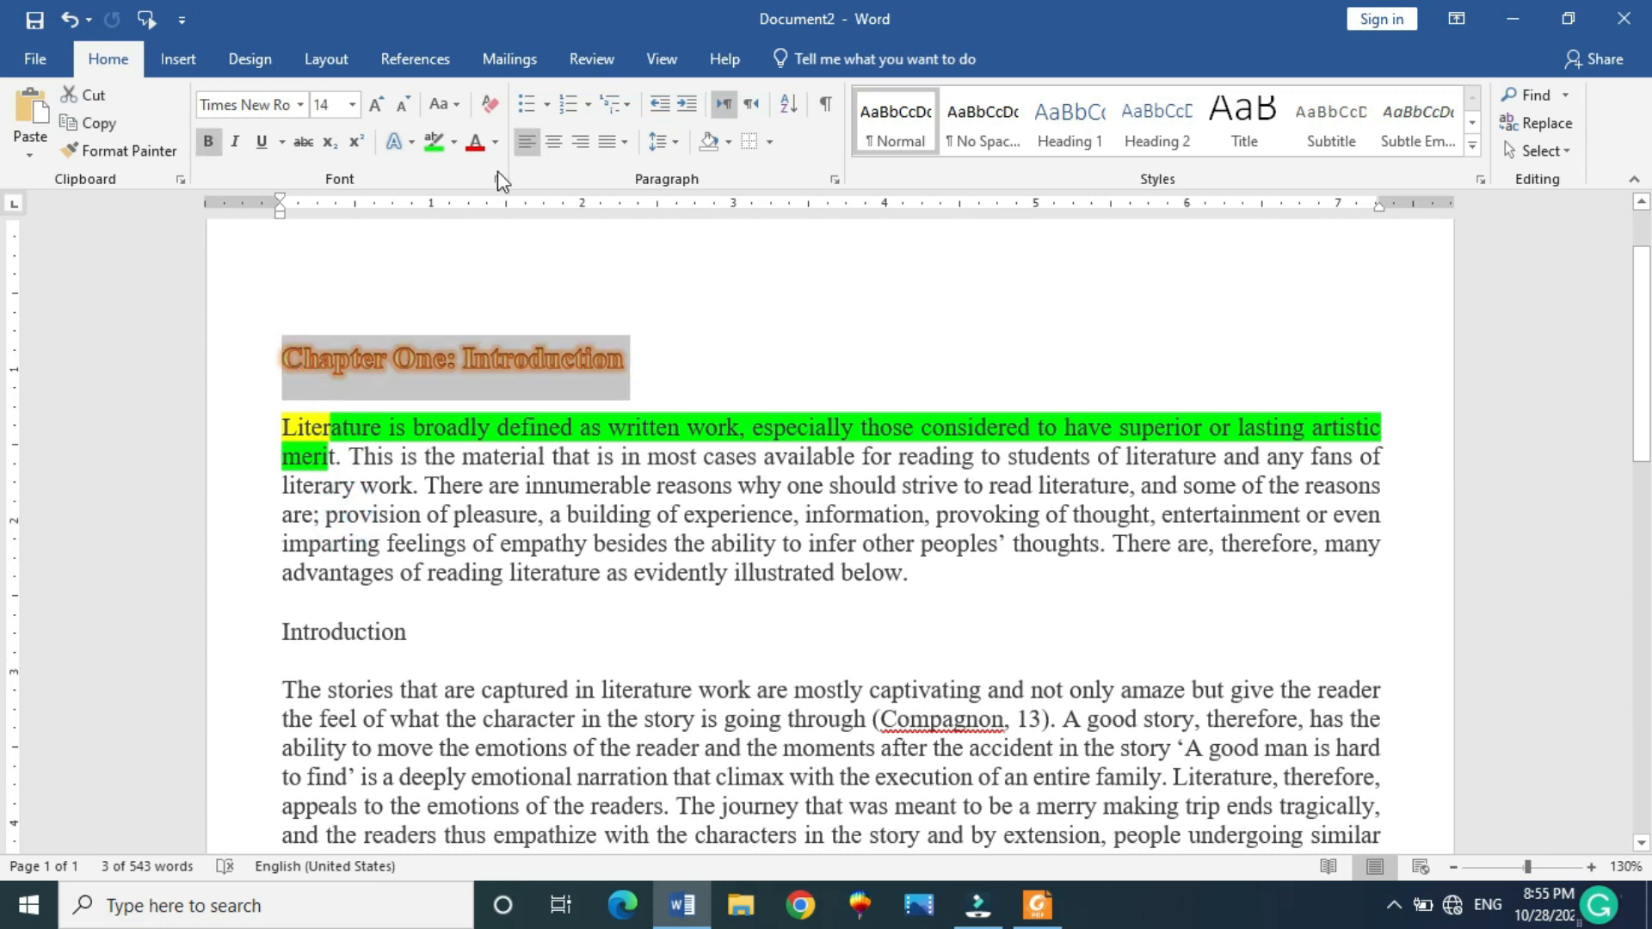
click(483, 145)
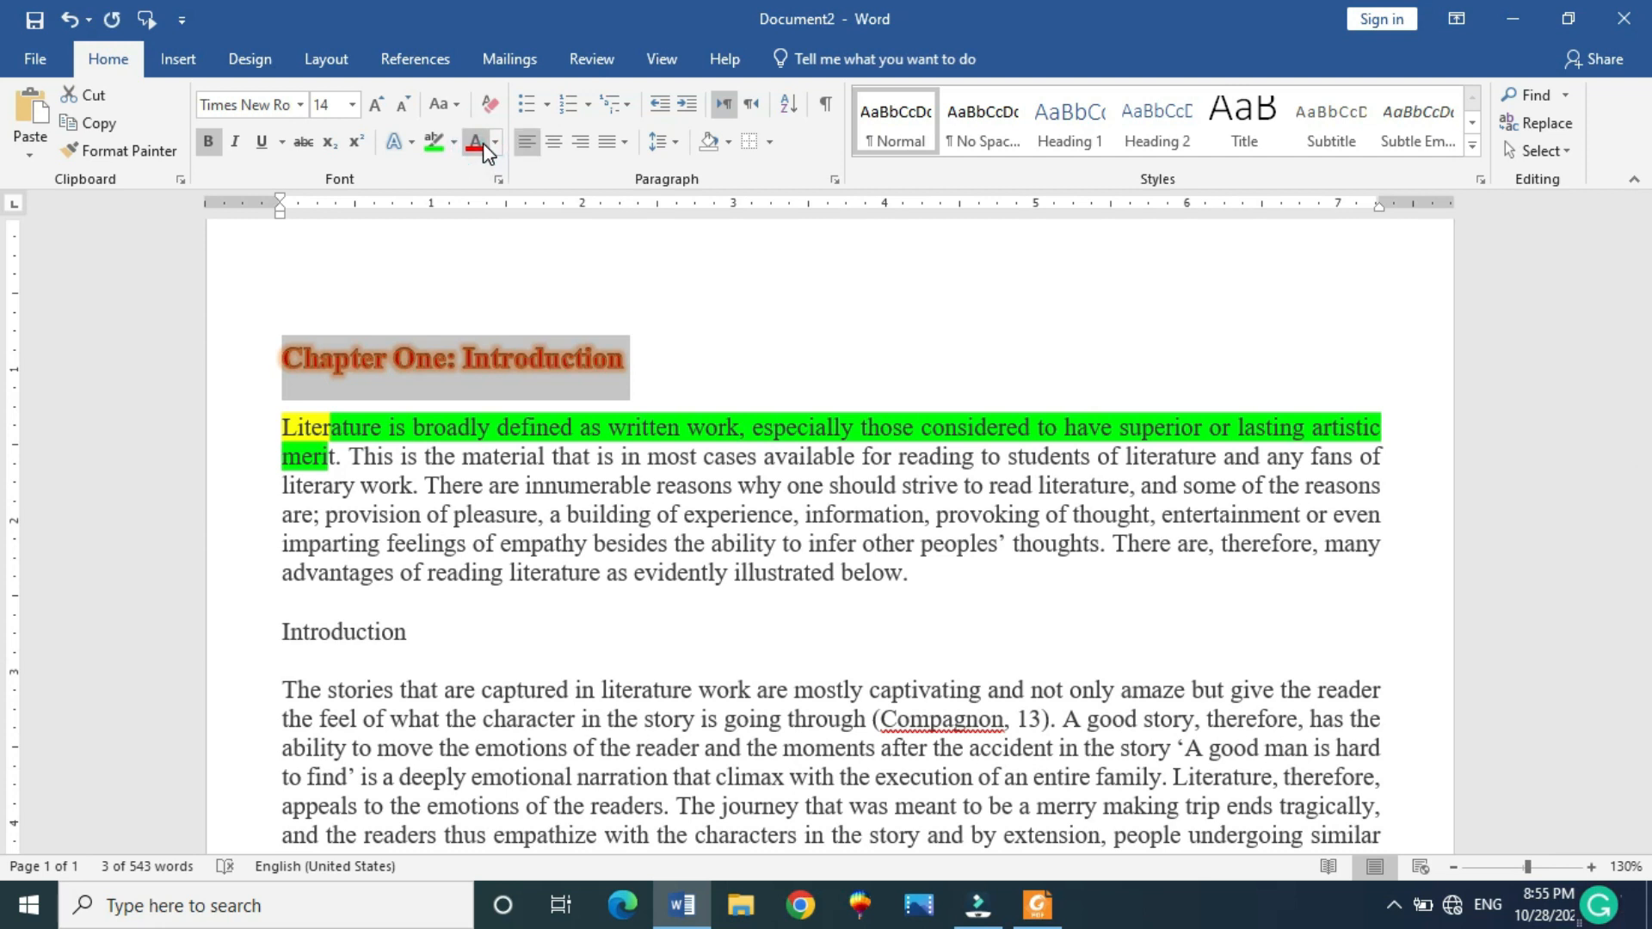
click(495, 143)
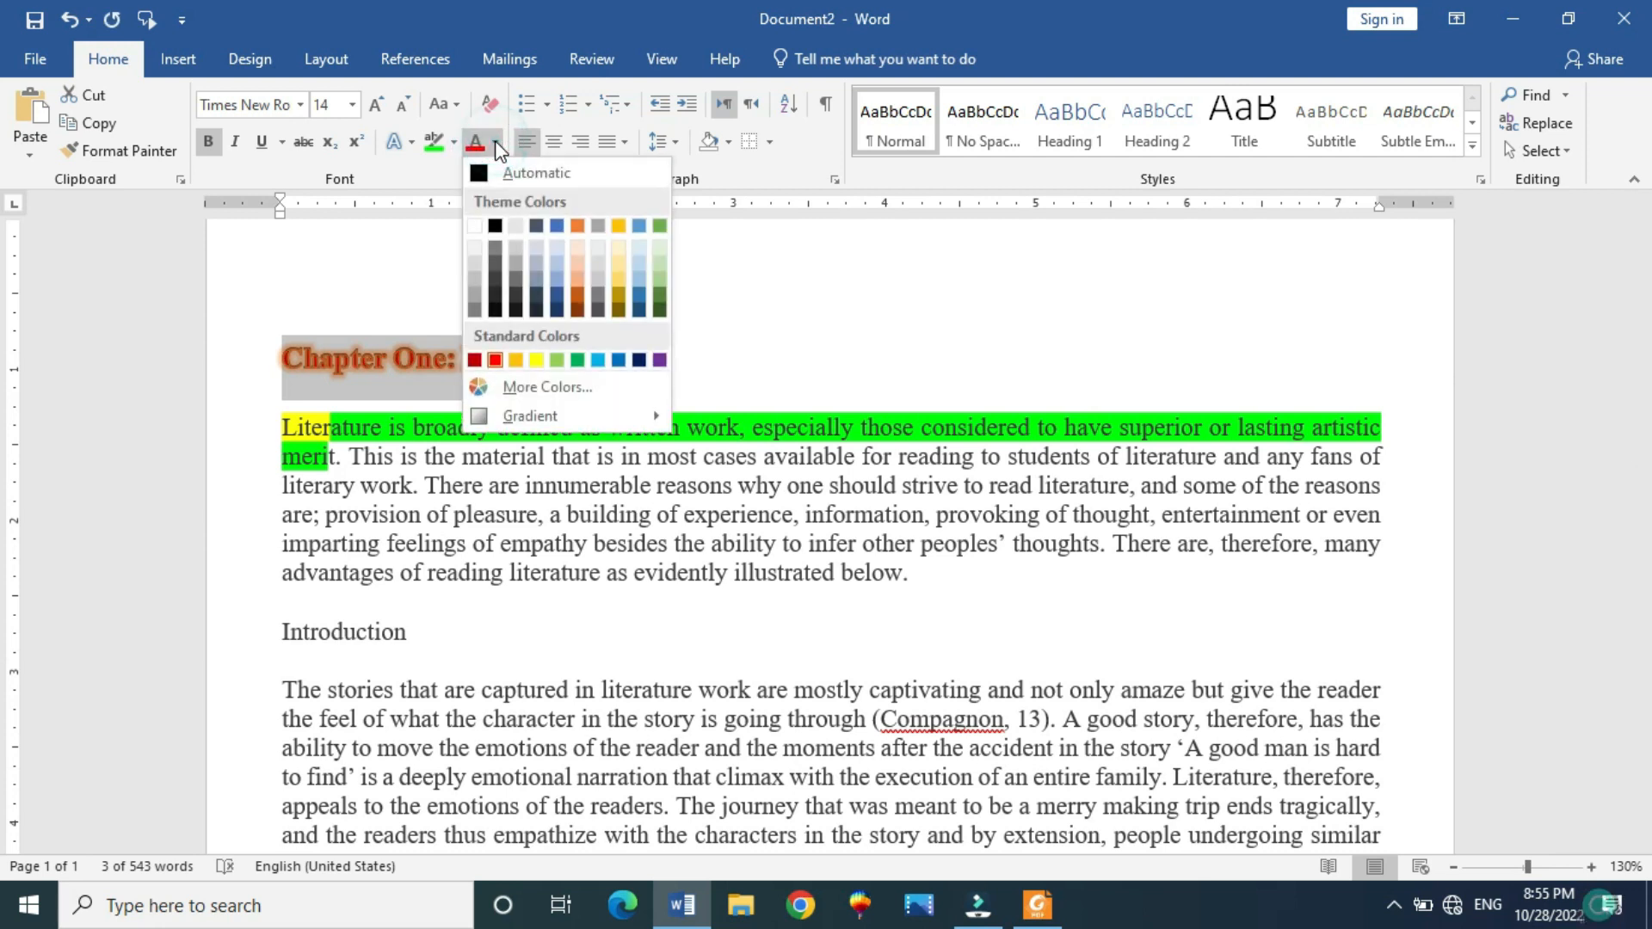
click(557, 227)
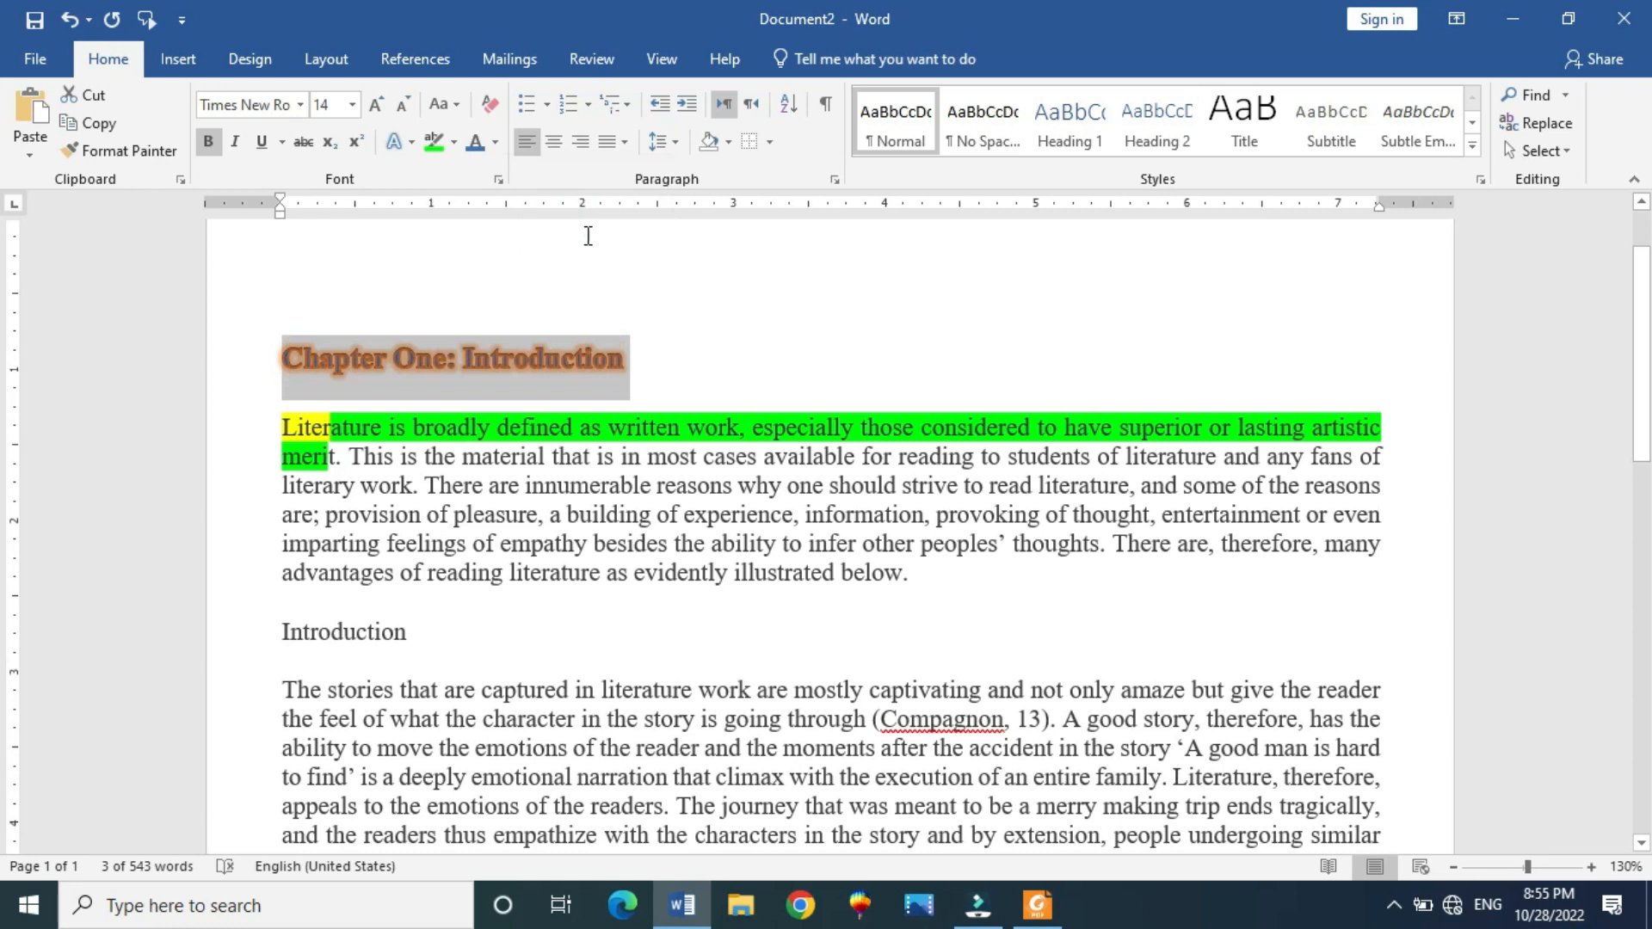
click(475, 143)
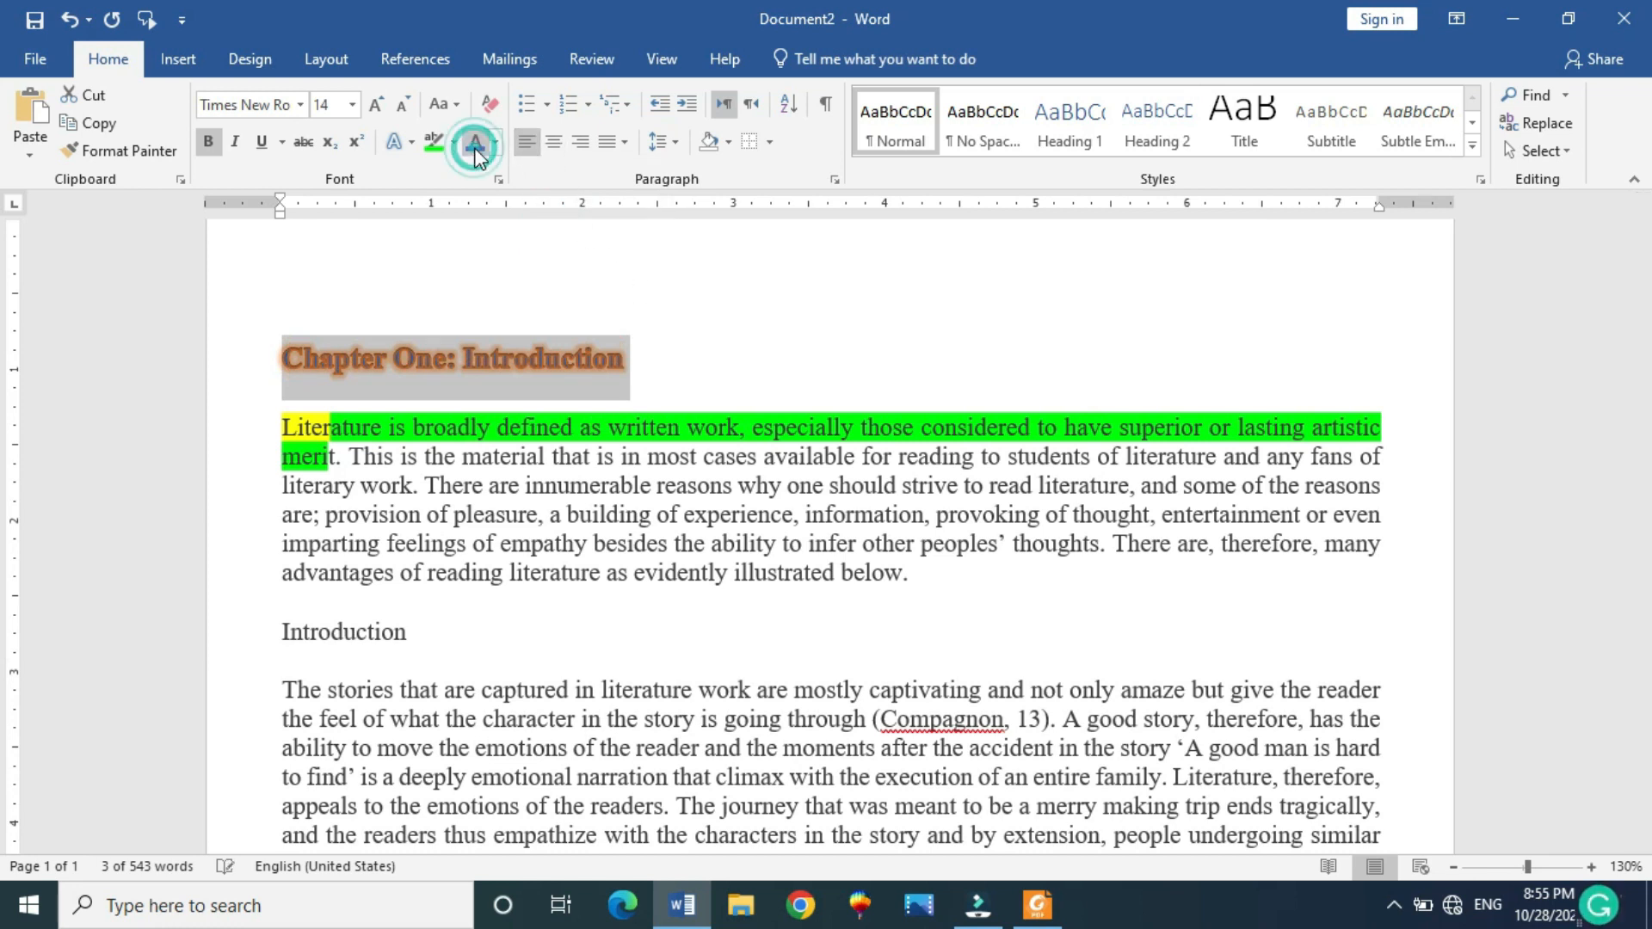
click(633, 397)
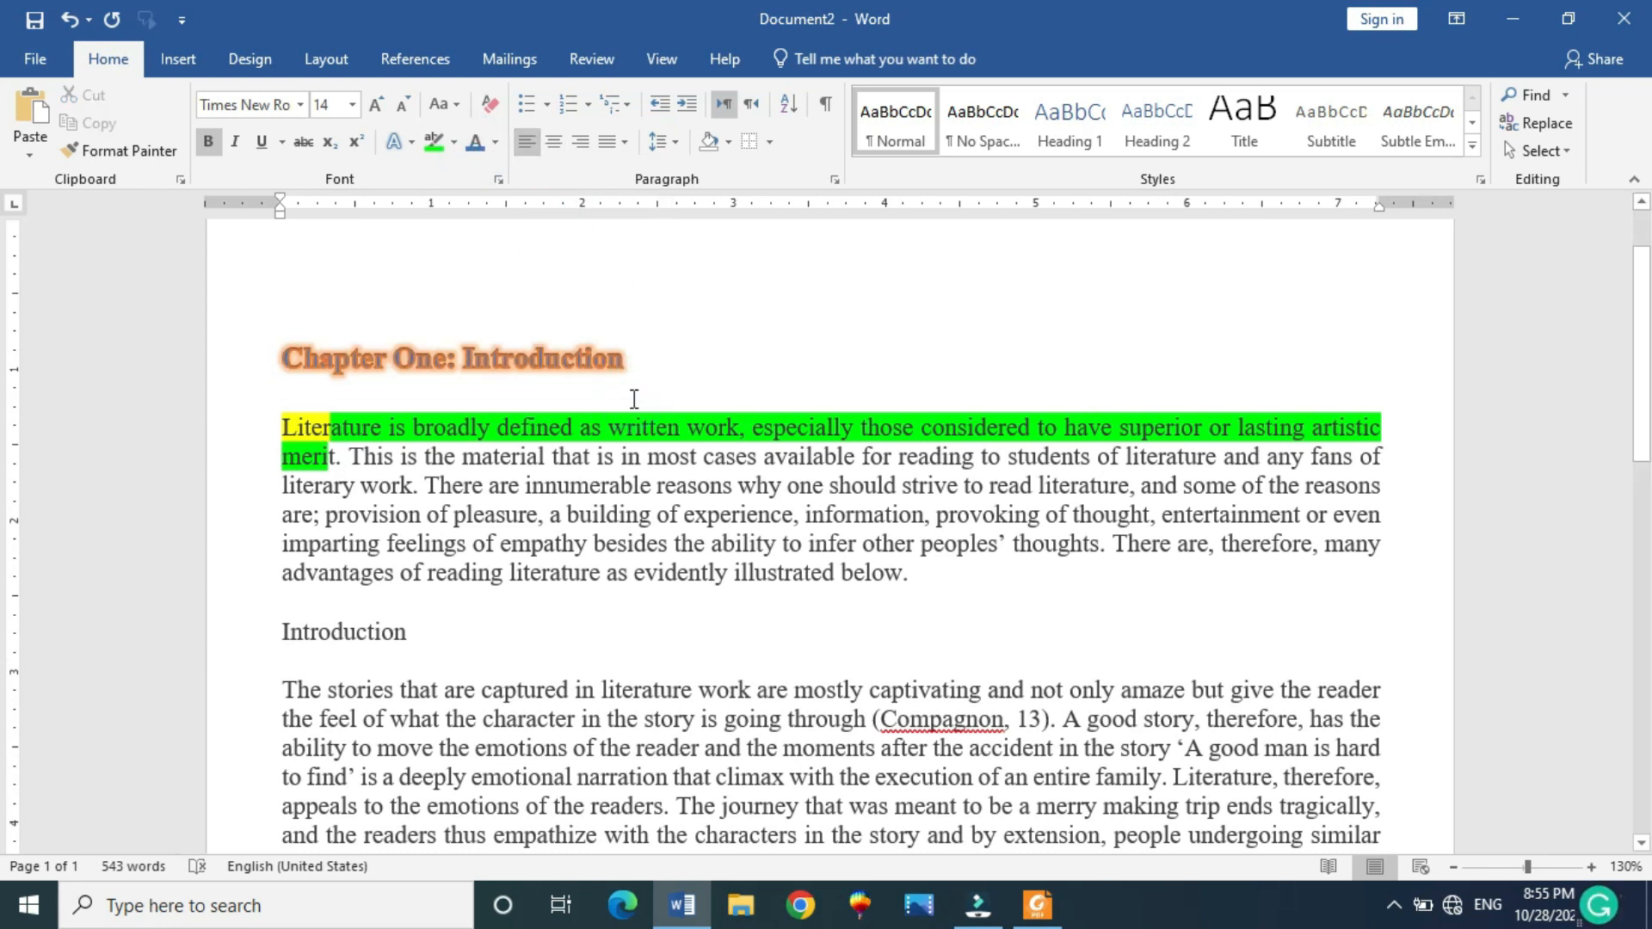
Set the chapter heading's font color to standard red
key(ctrl+shift+Home)
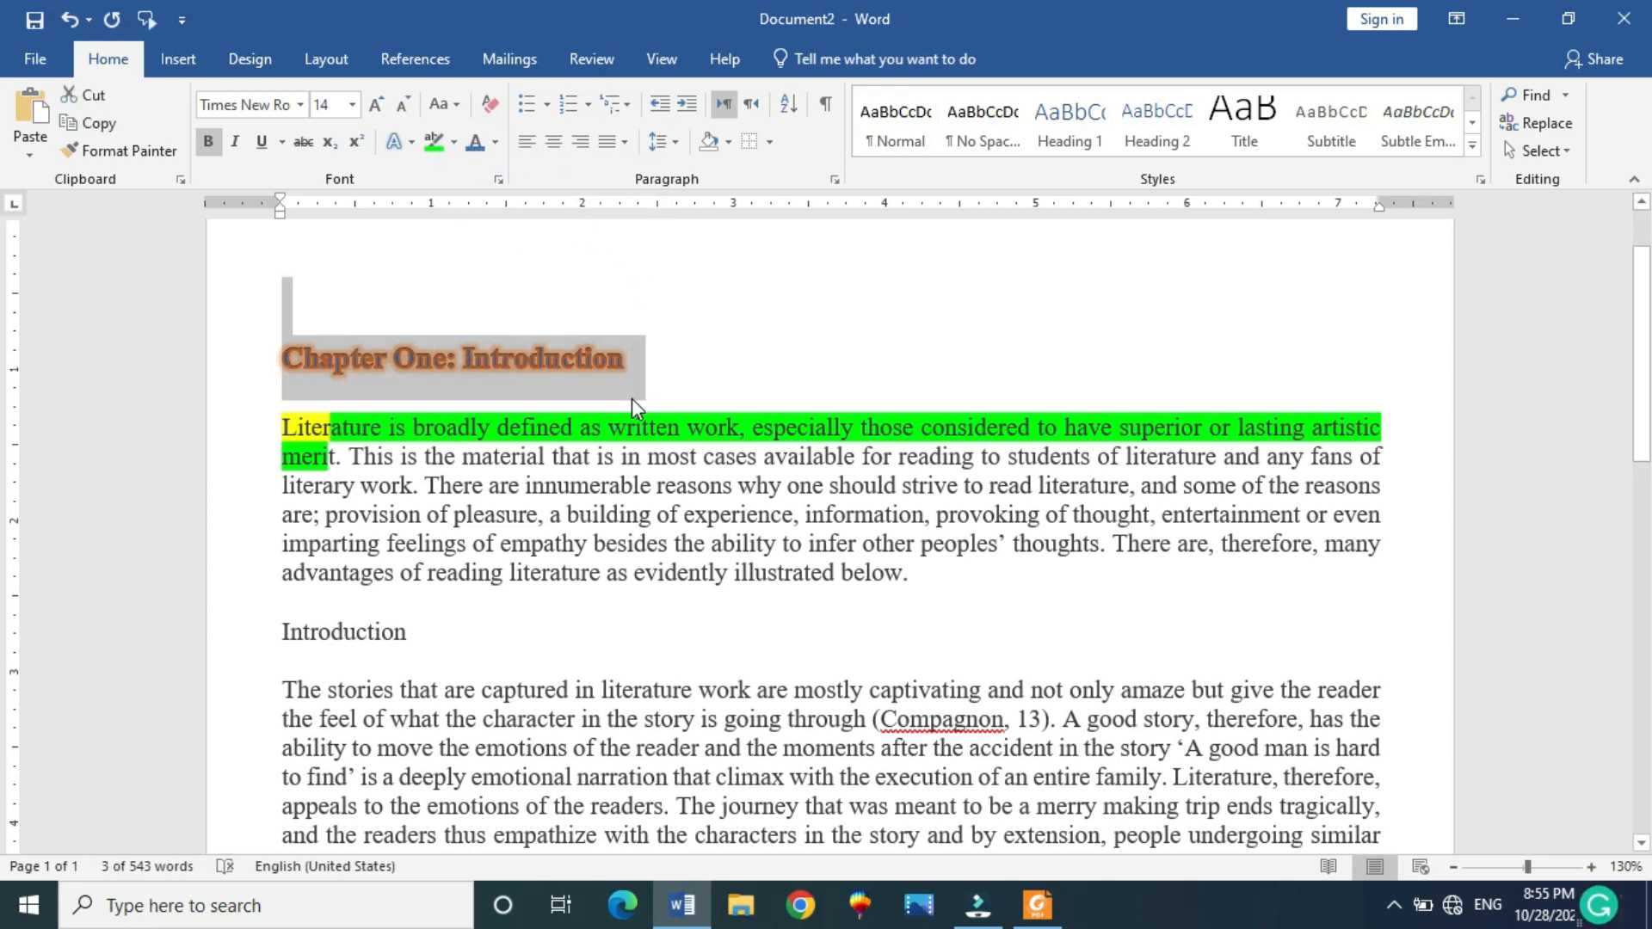
click(494, 143)
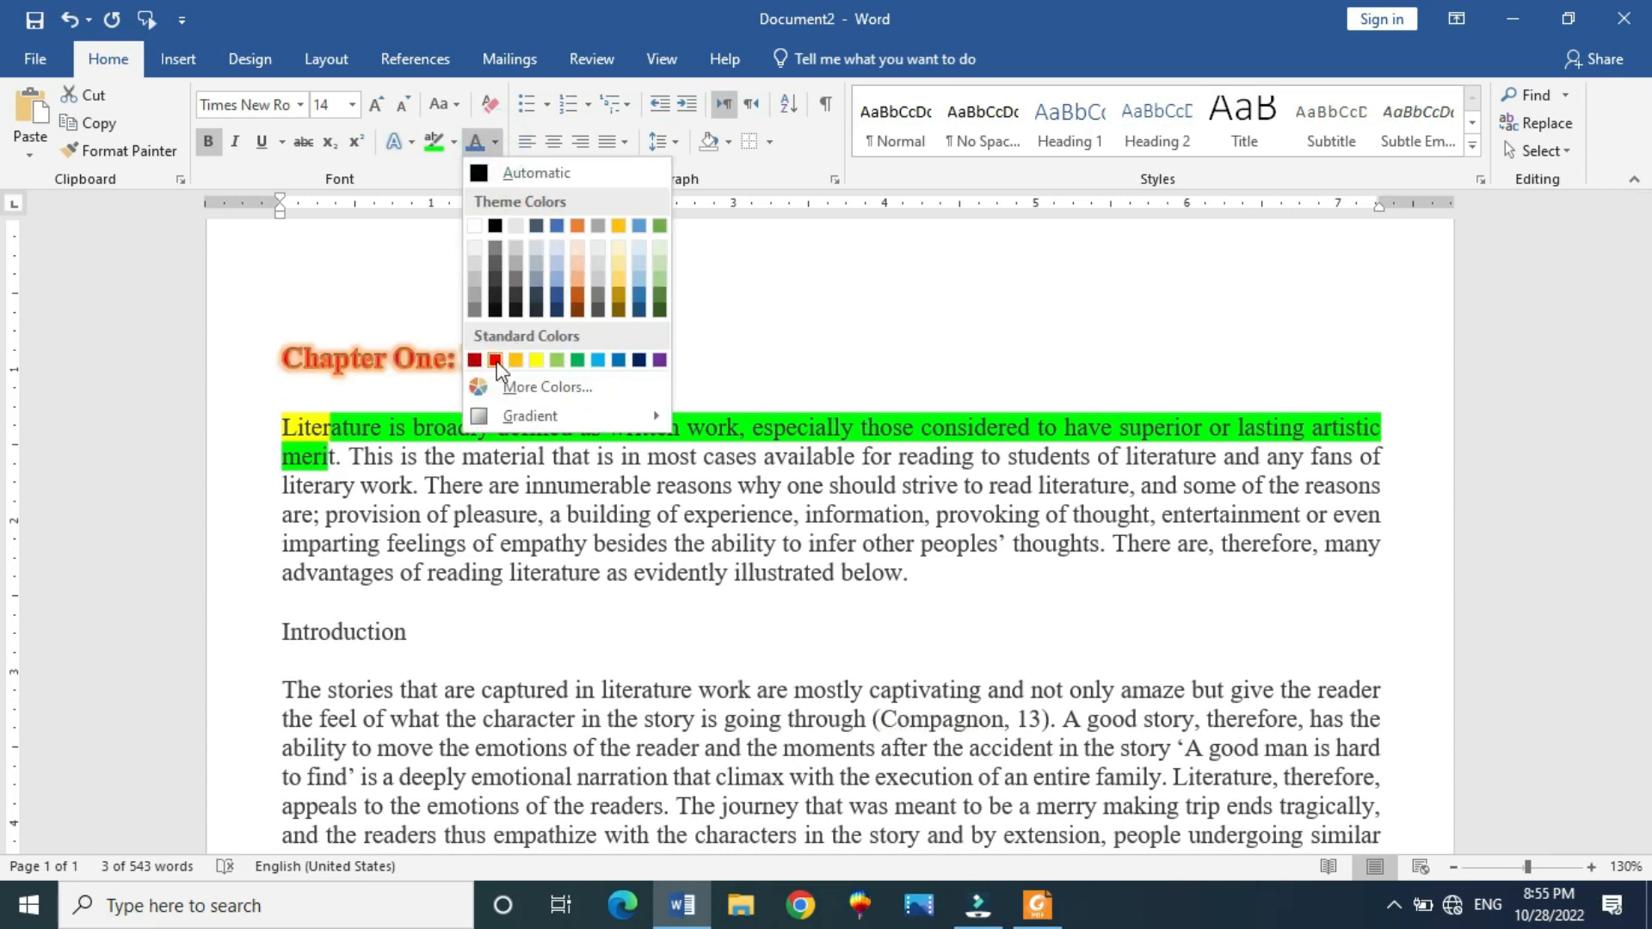
click(475, 359)
click(640, 322)
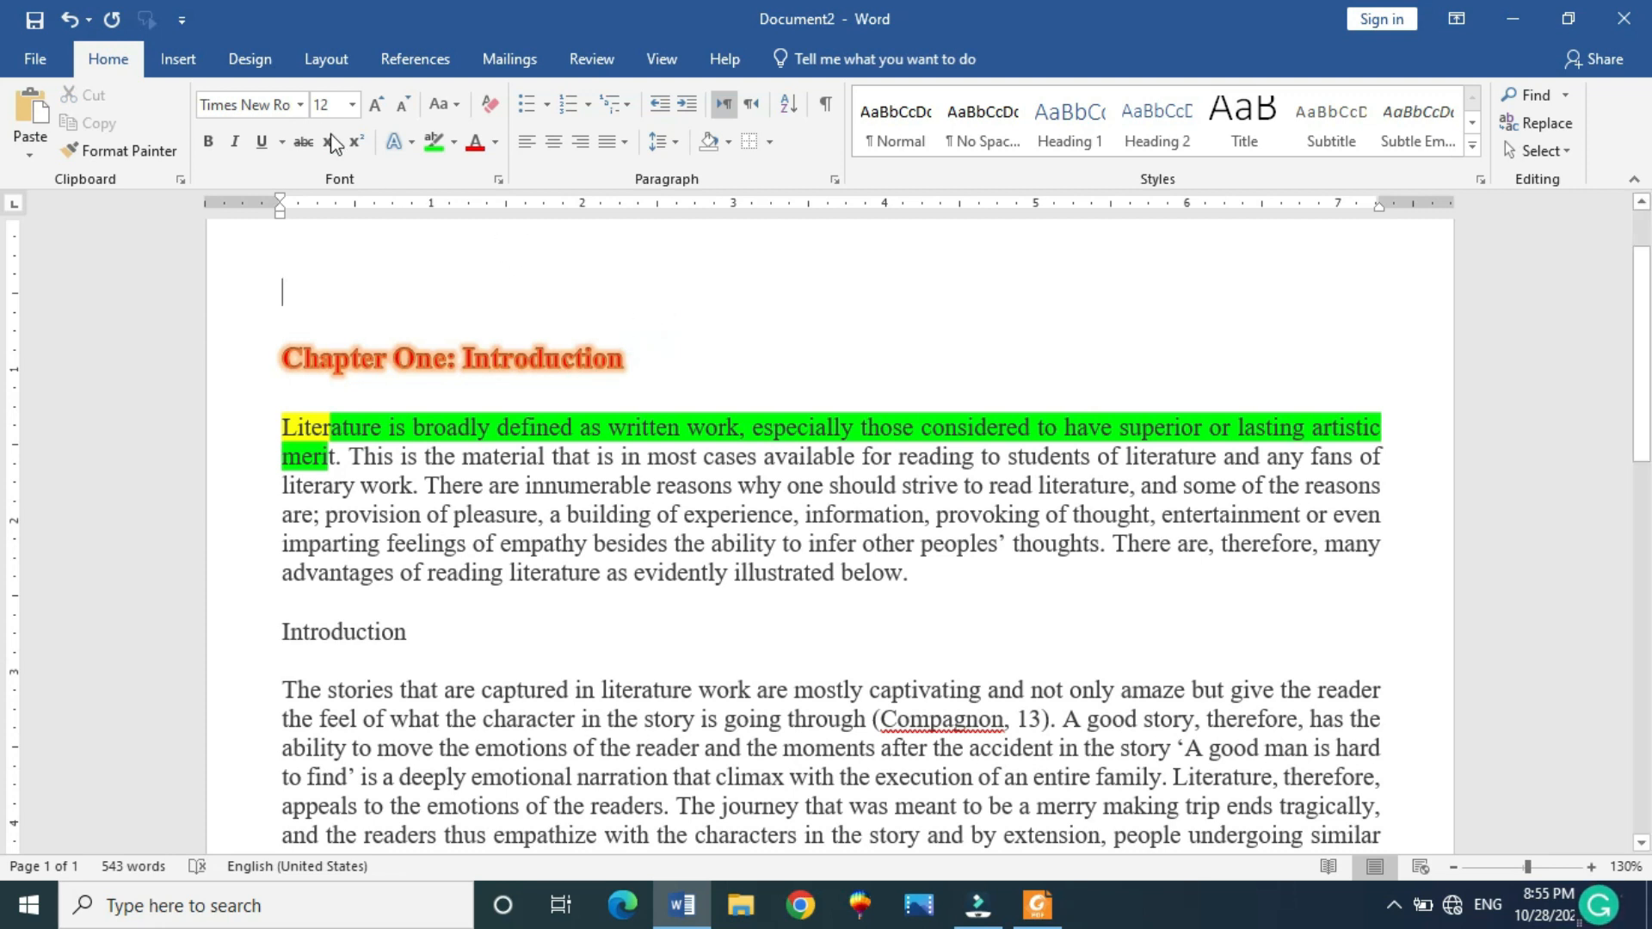
Try the solid round, check mark and arrow bullets from the bullet library on the chapter heading
click(547, 112)
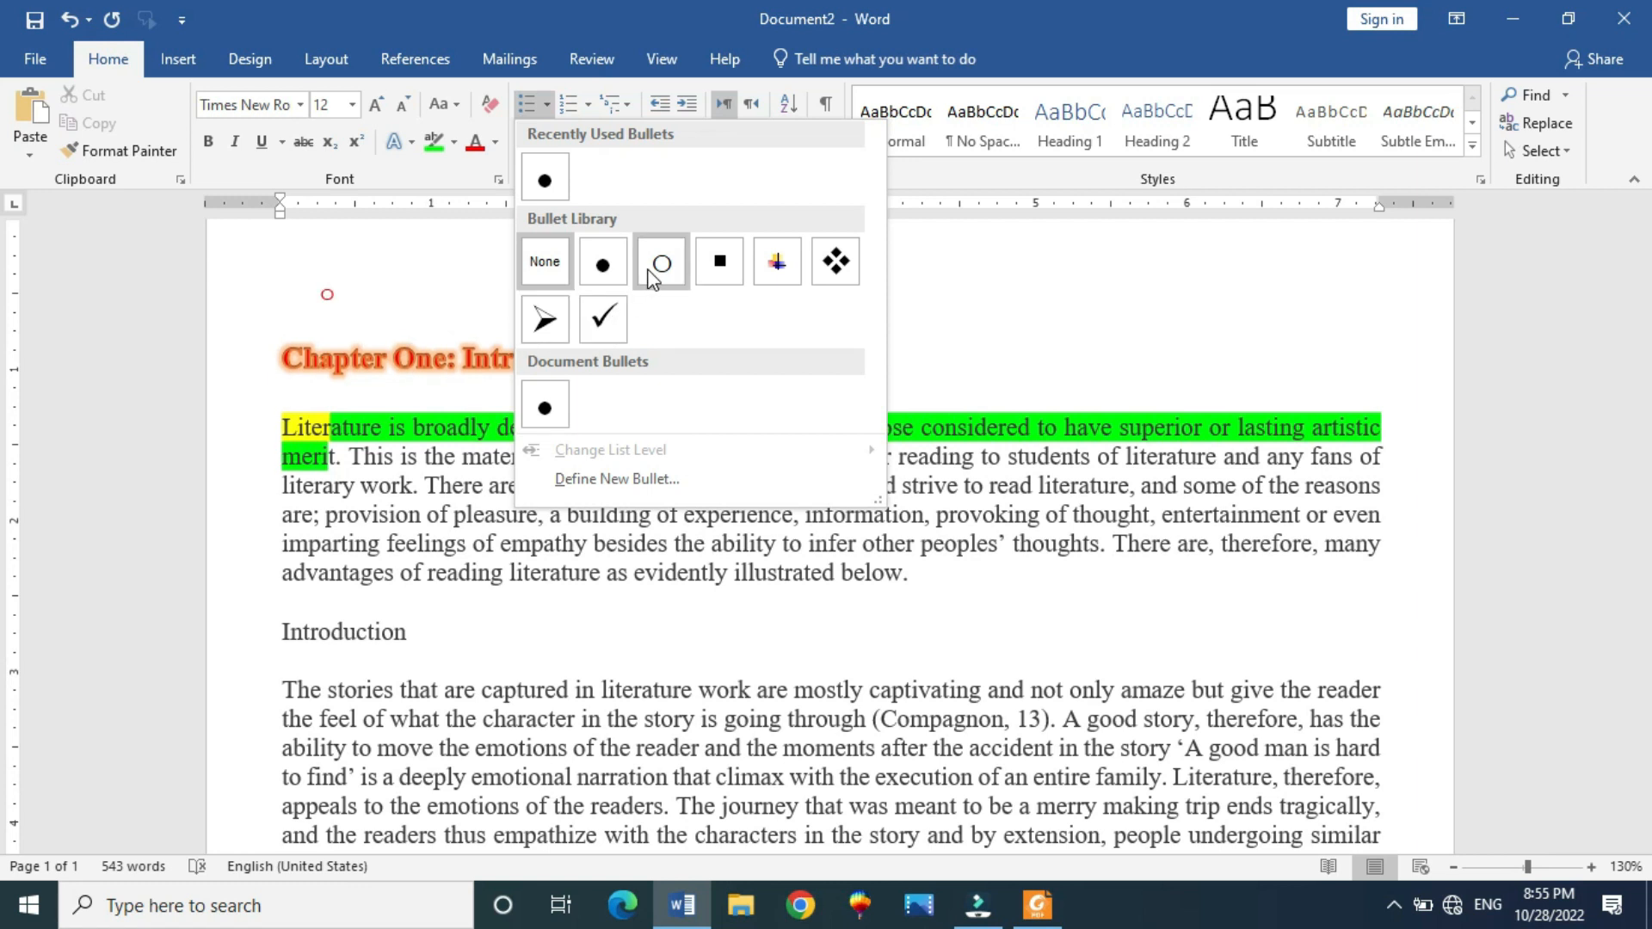
click(287, 365)
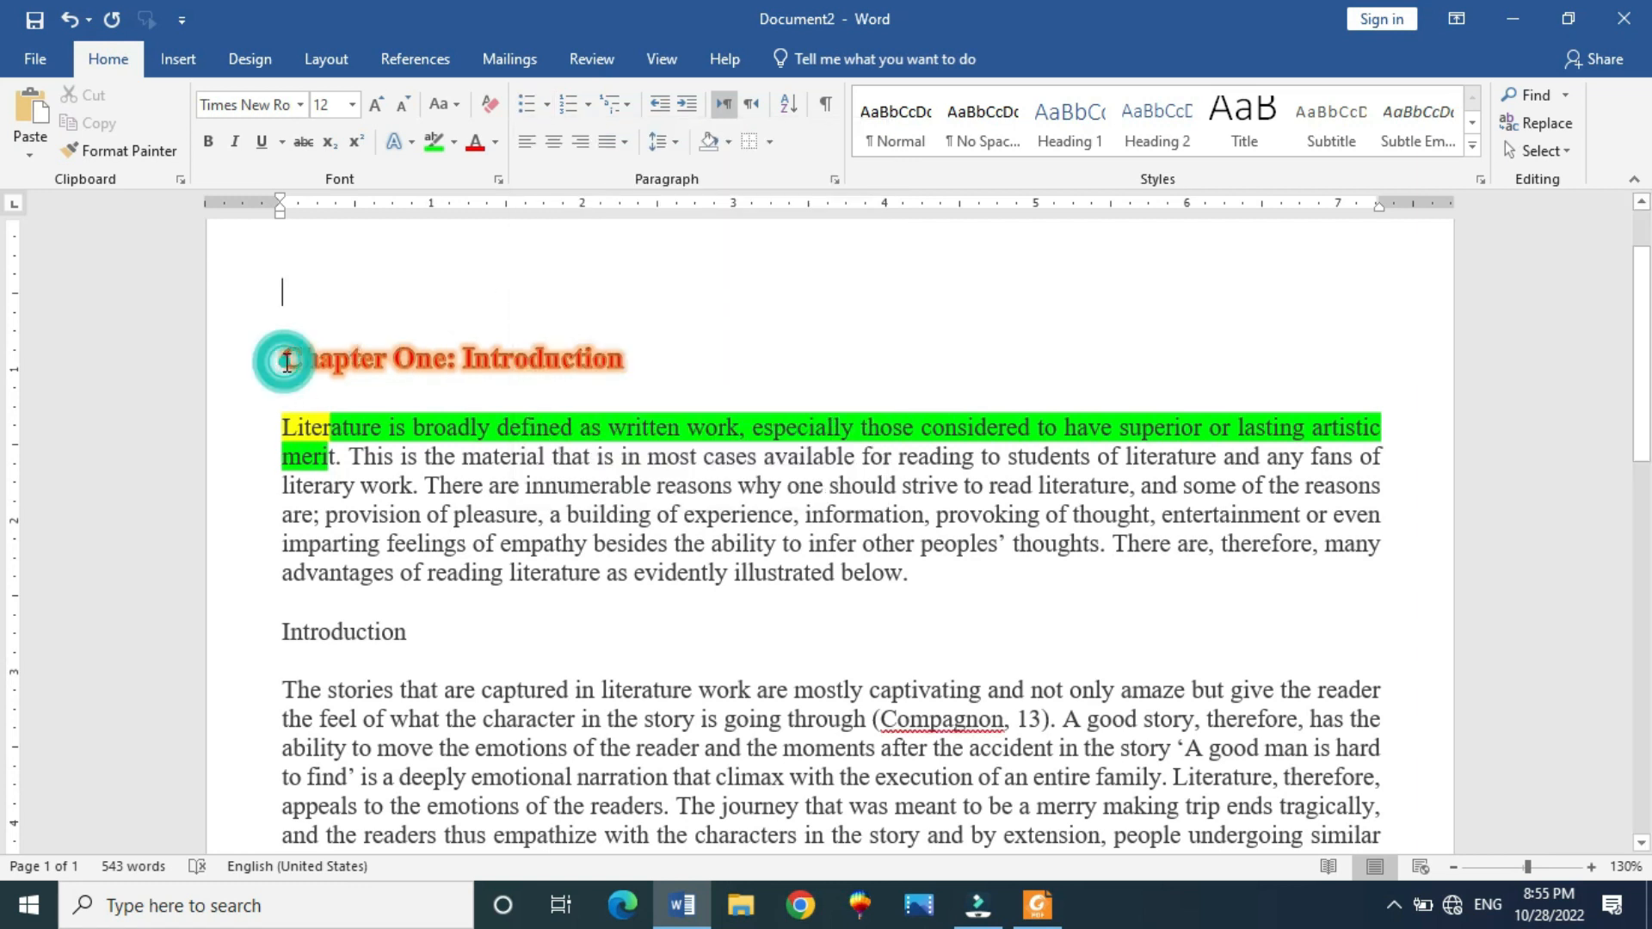
click(546, 105)
click(548, 183)
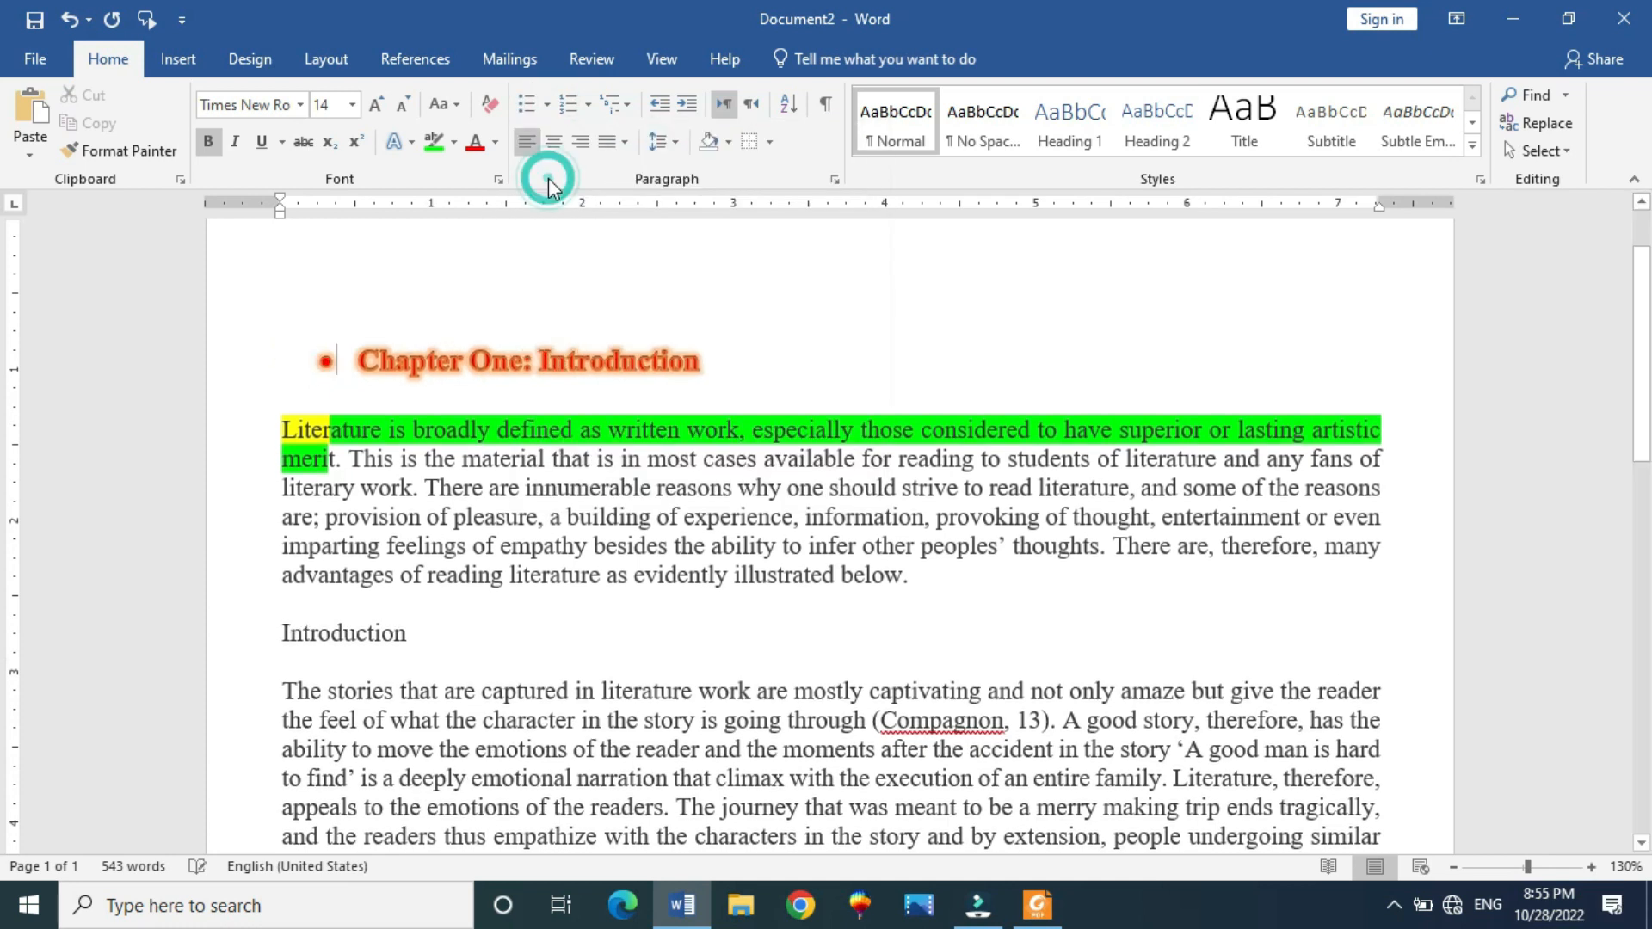
click(545, 105)
click(601, 327)
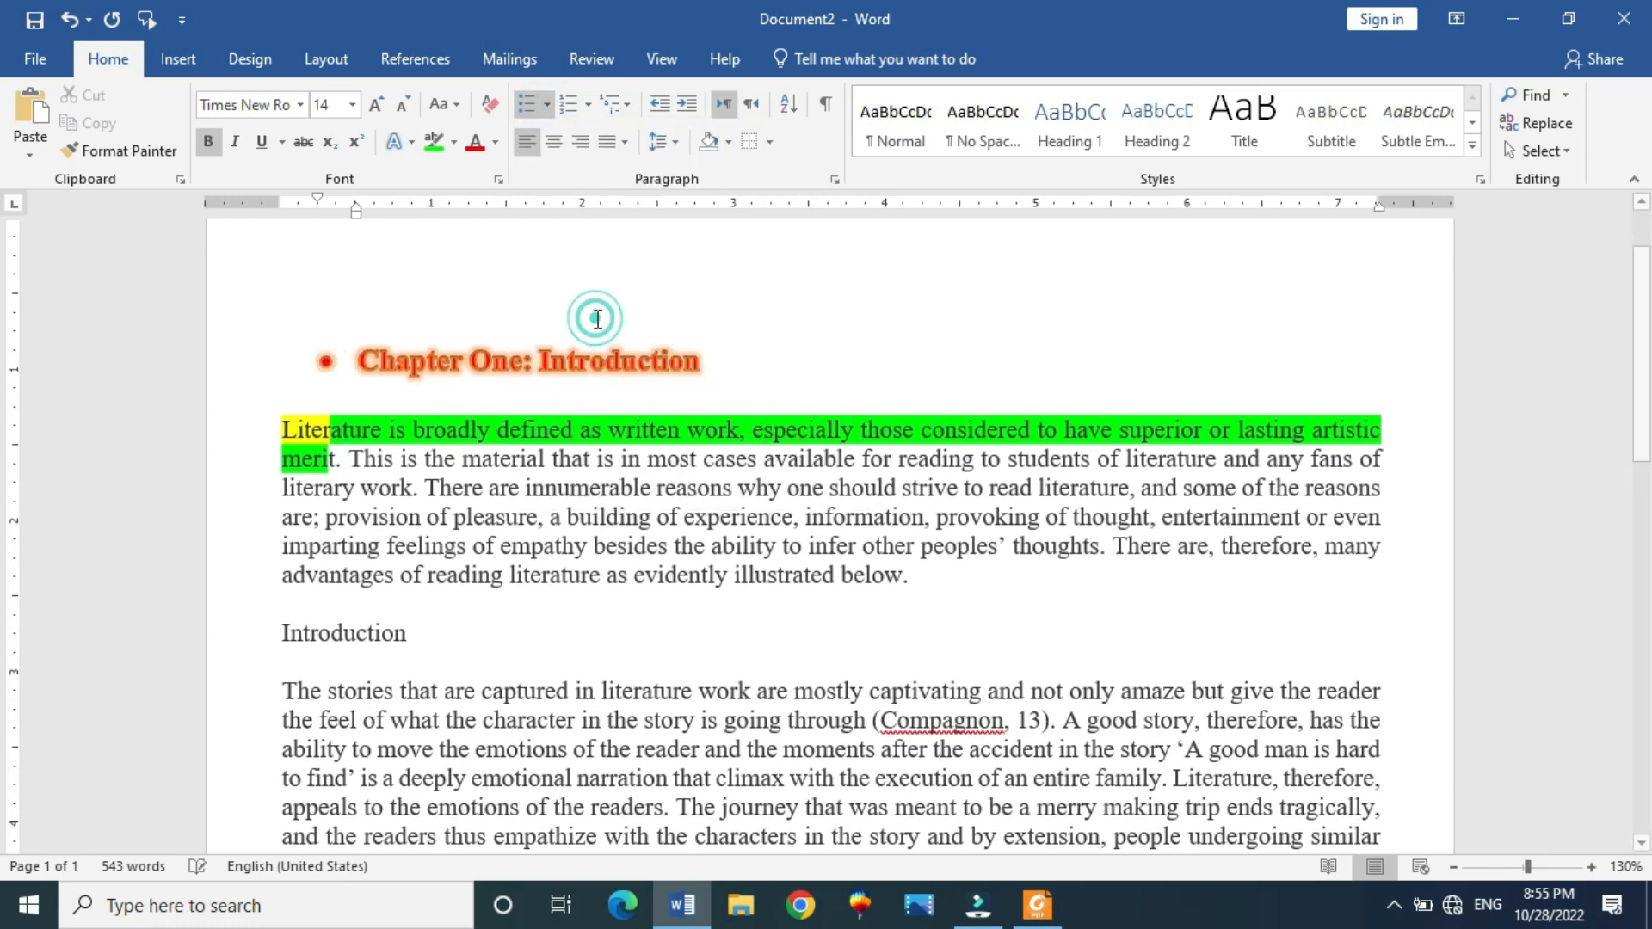
click(547, 105)
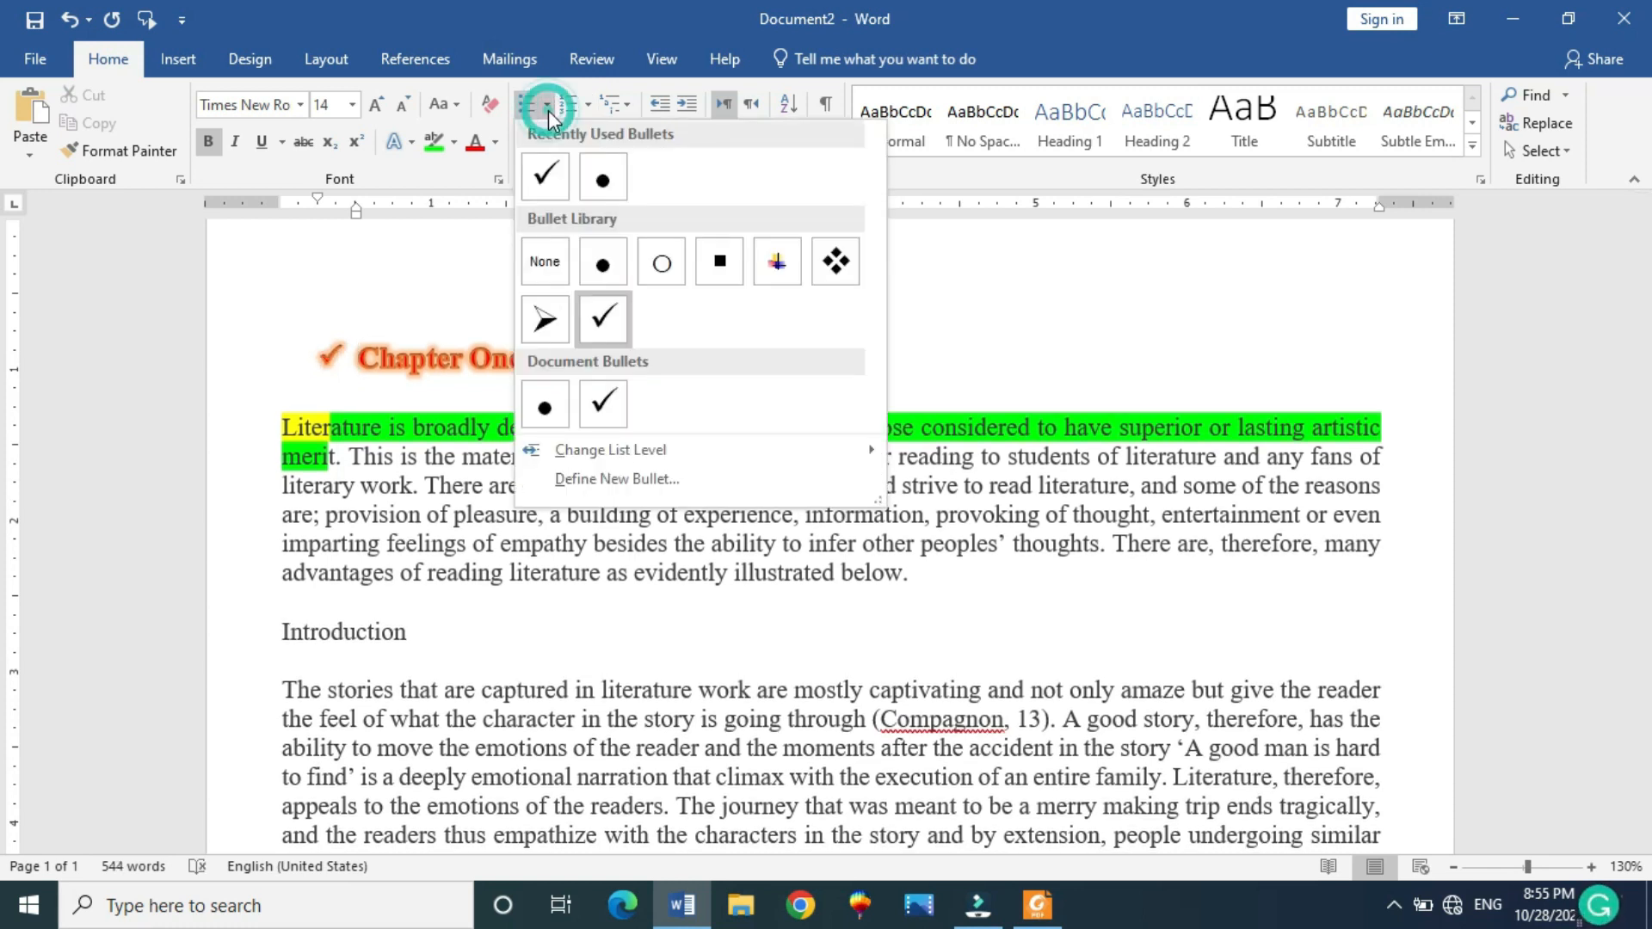
click(545, 305)
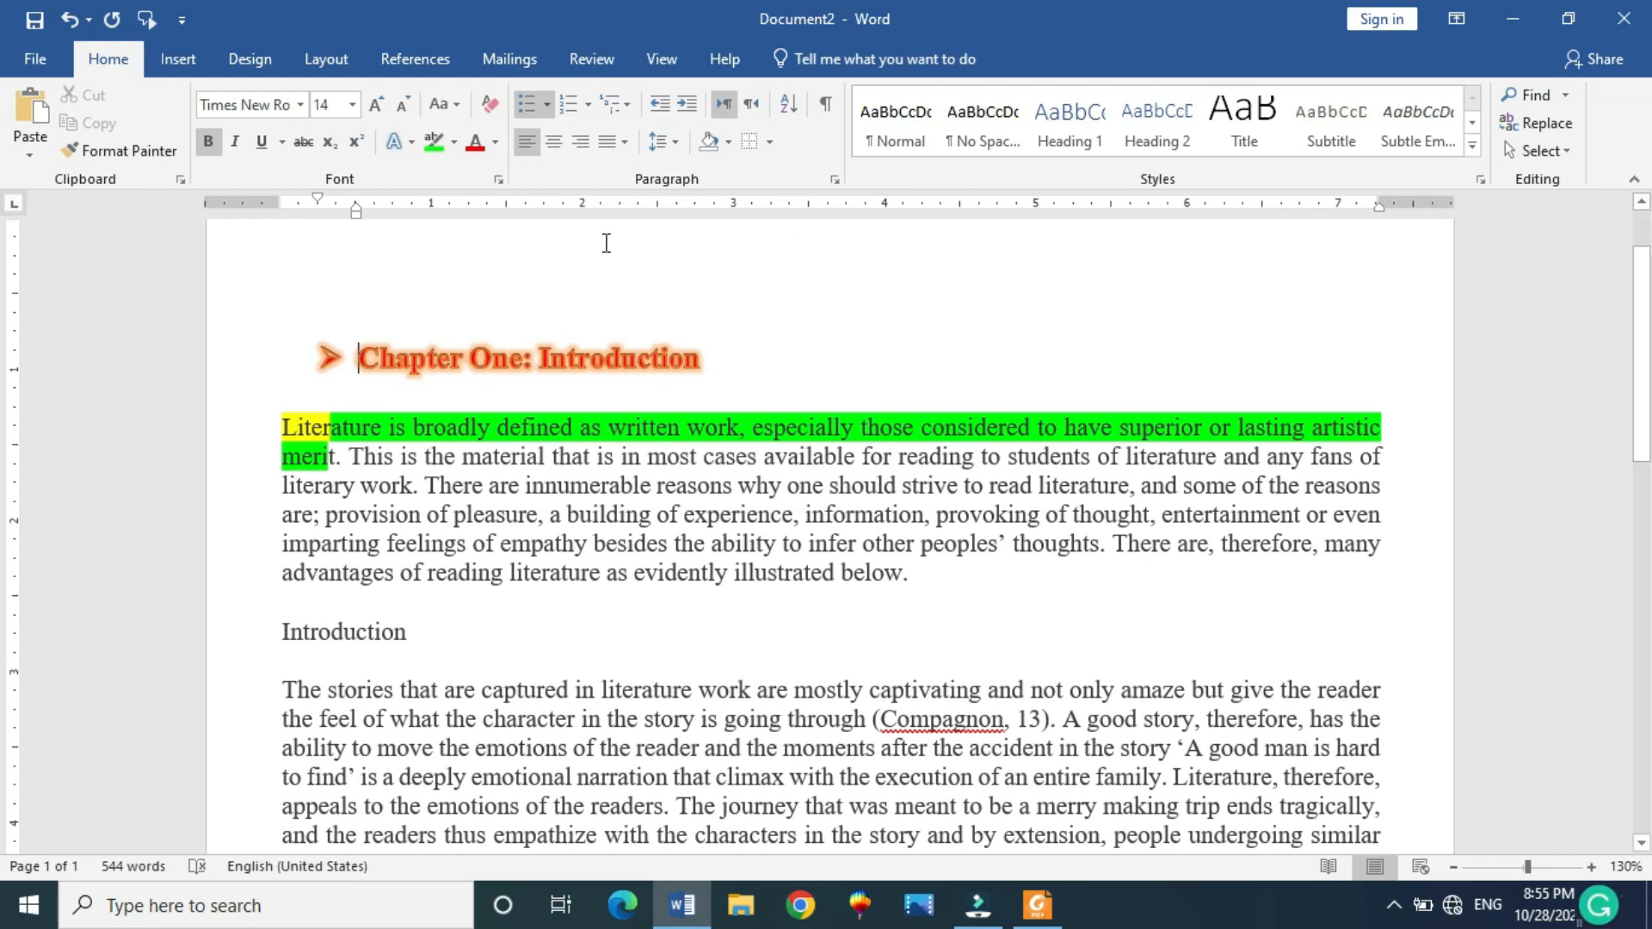
Number the chapter heading with the "1. 2. 3." number format
click(587, 104)
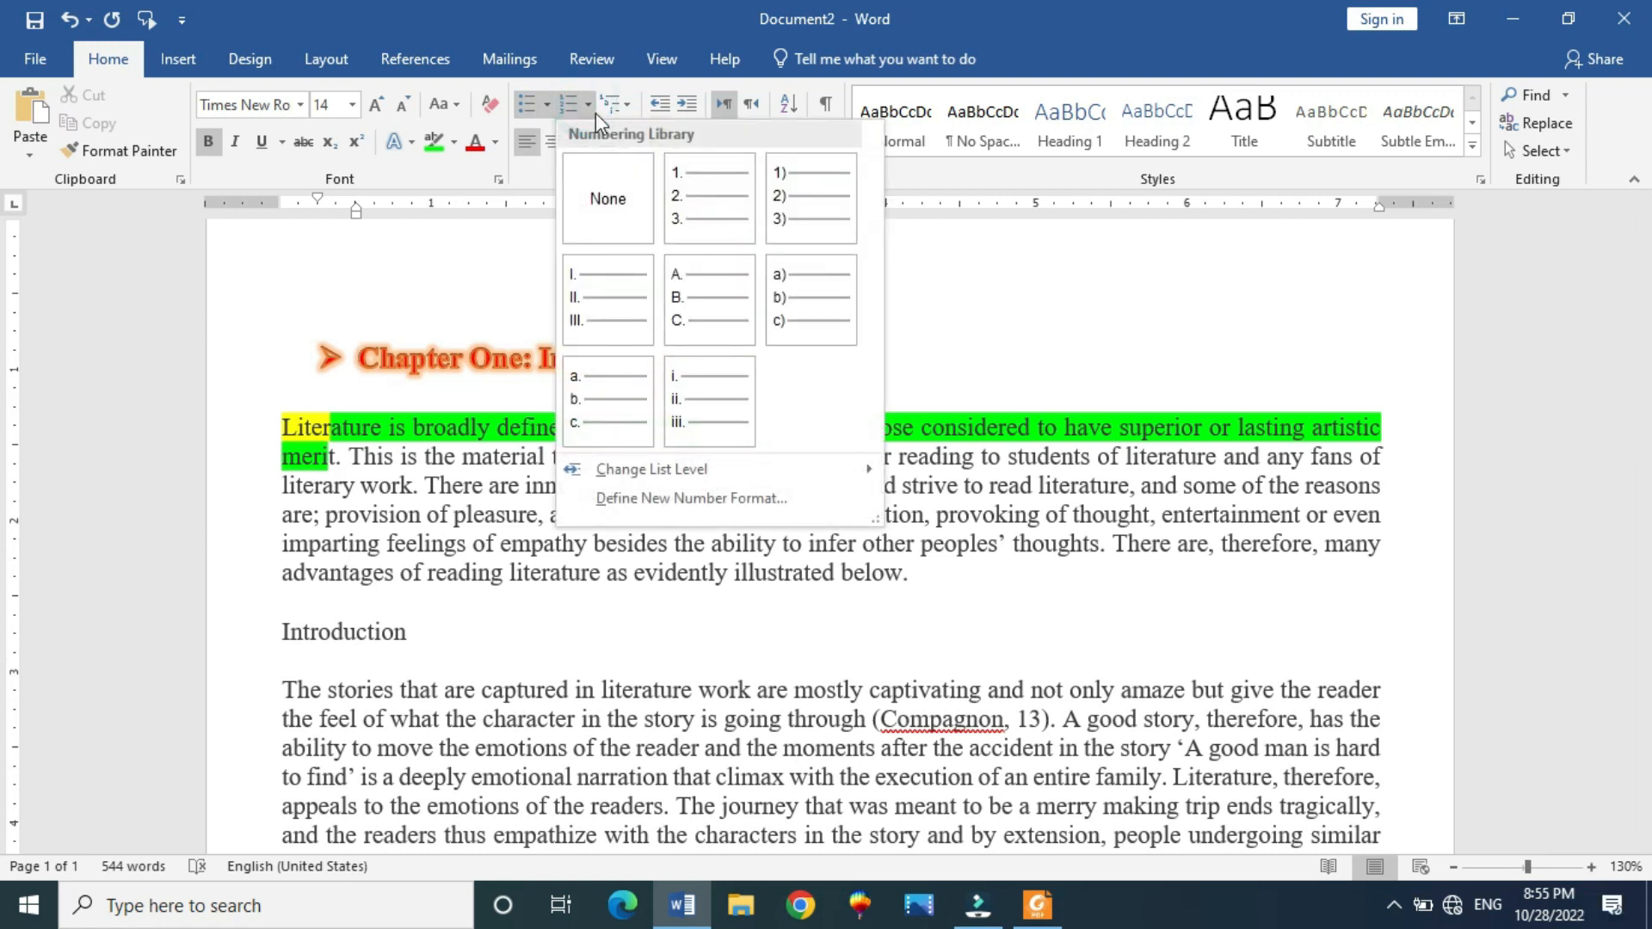
click(707, 228)
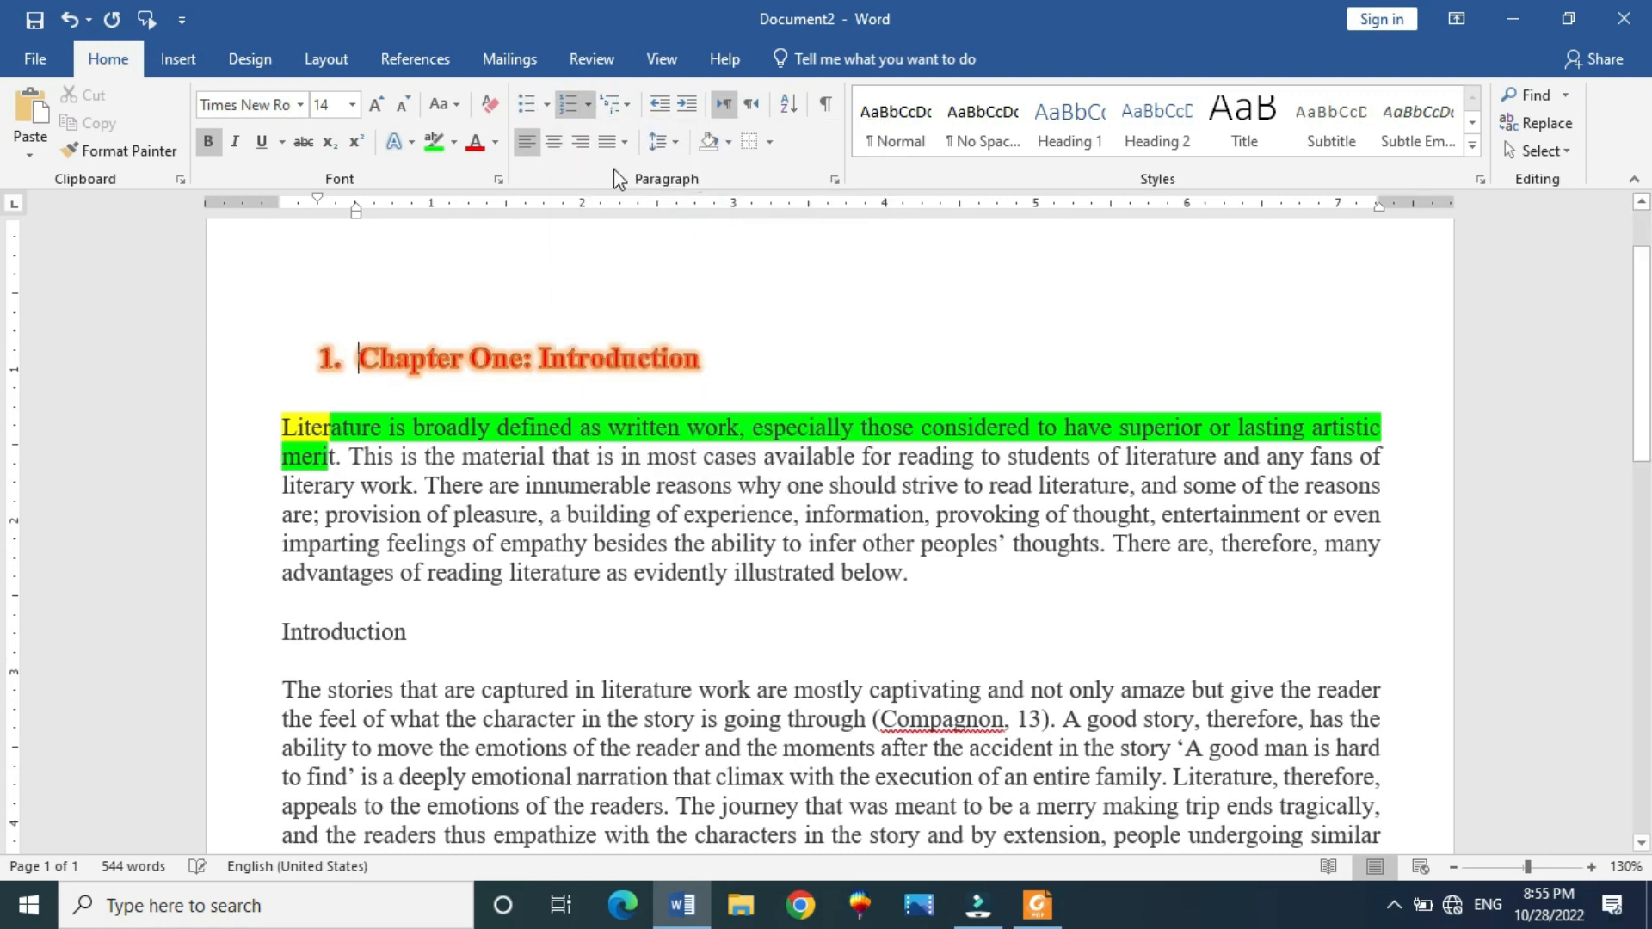
click(590, 110)
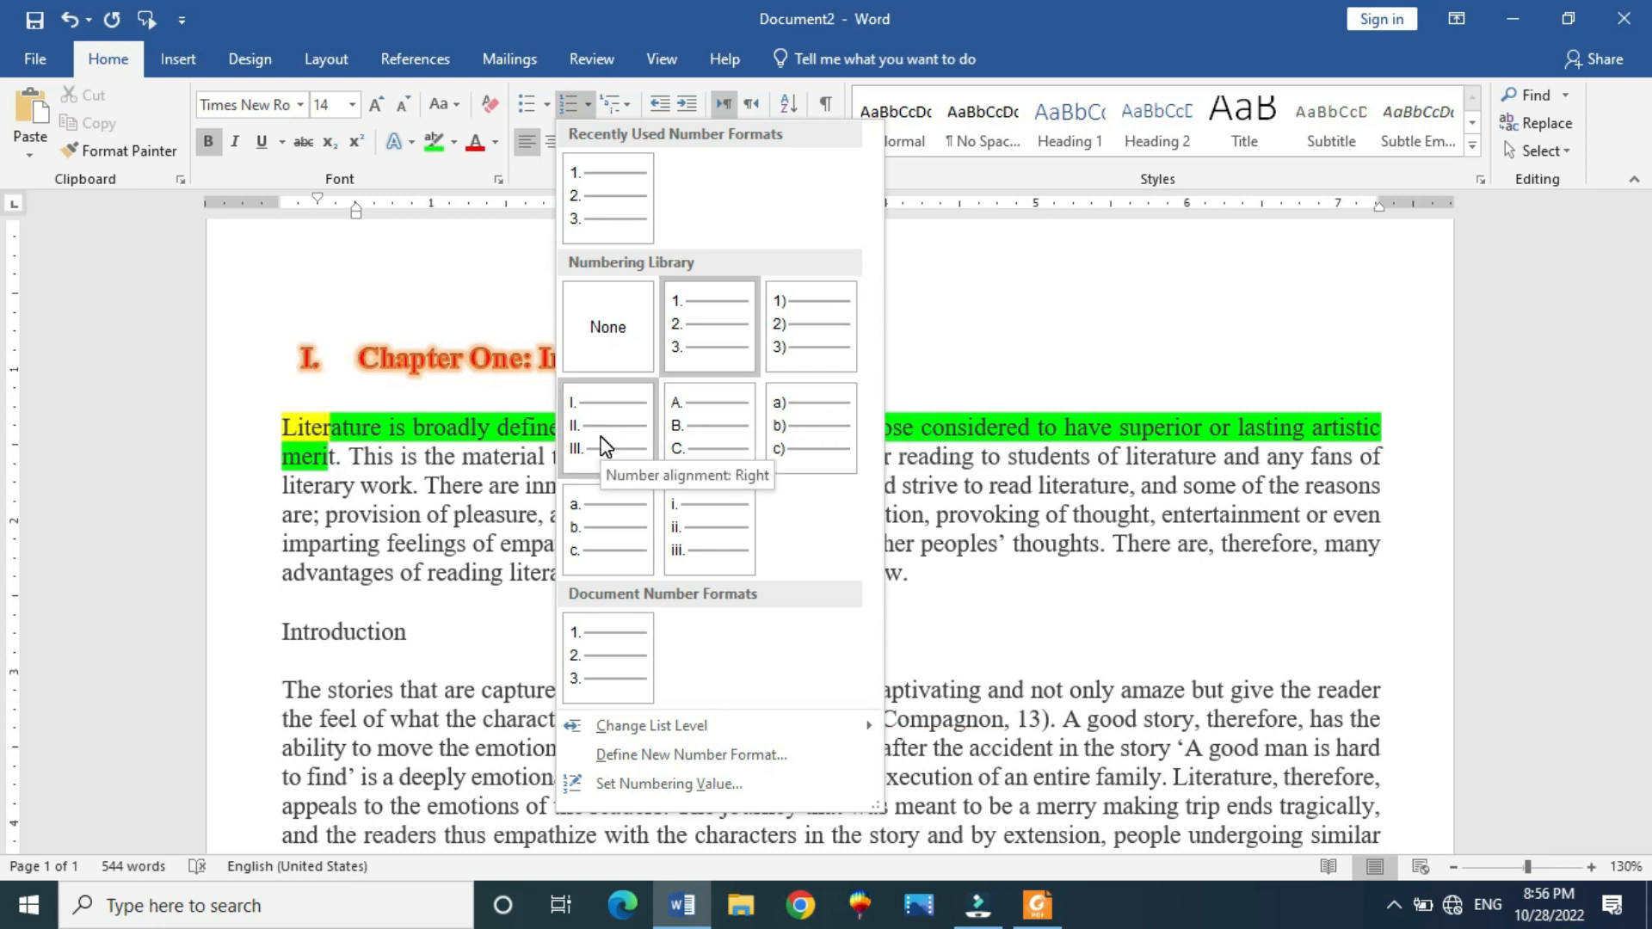
click(606, 653)
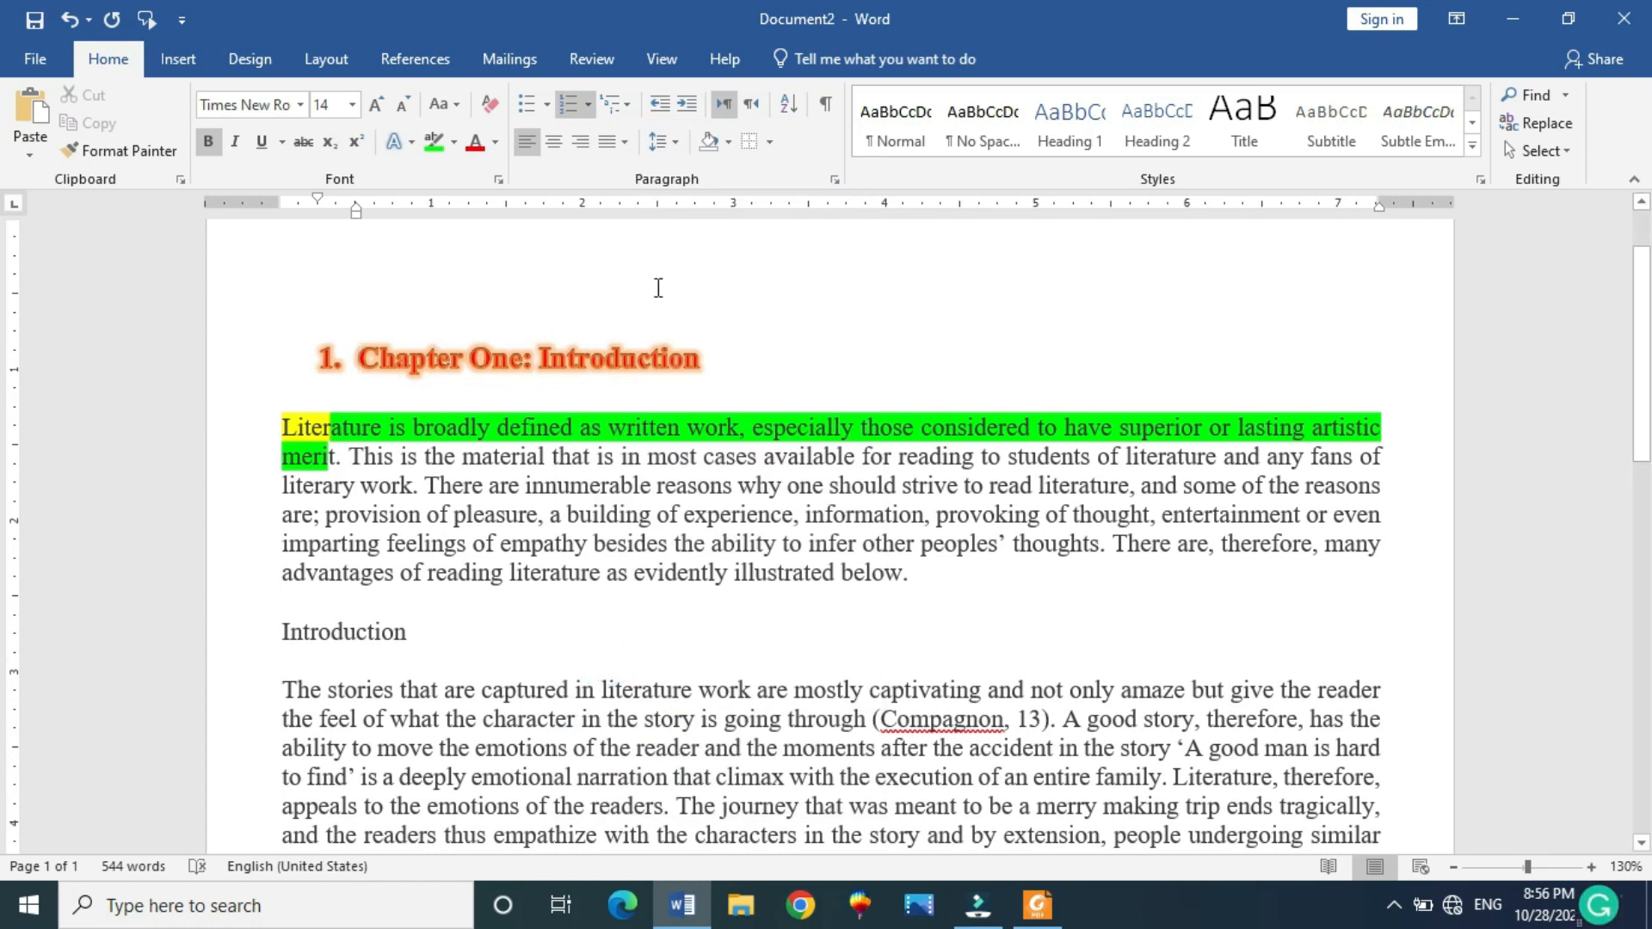
Try center and right alignment on the numbered chapter heading, and finish by justifying it
click(555, 142)
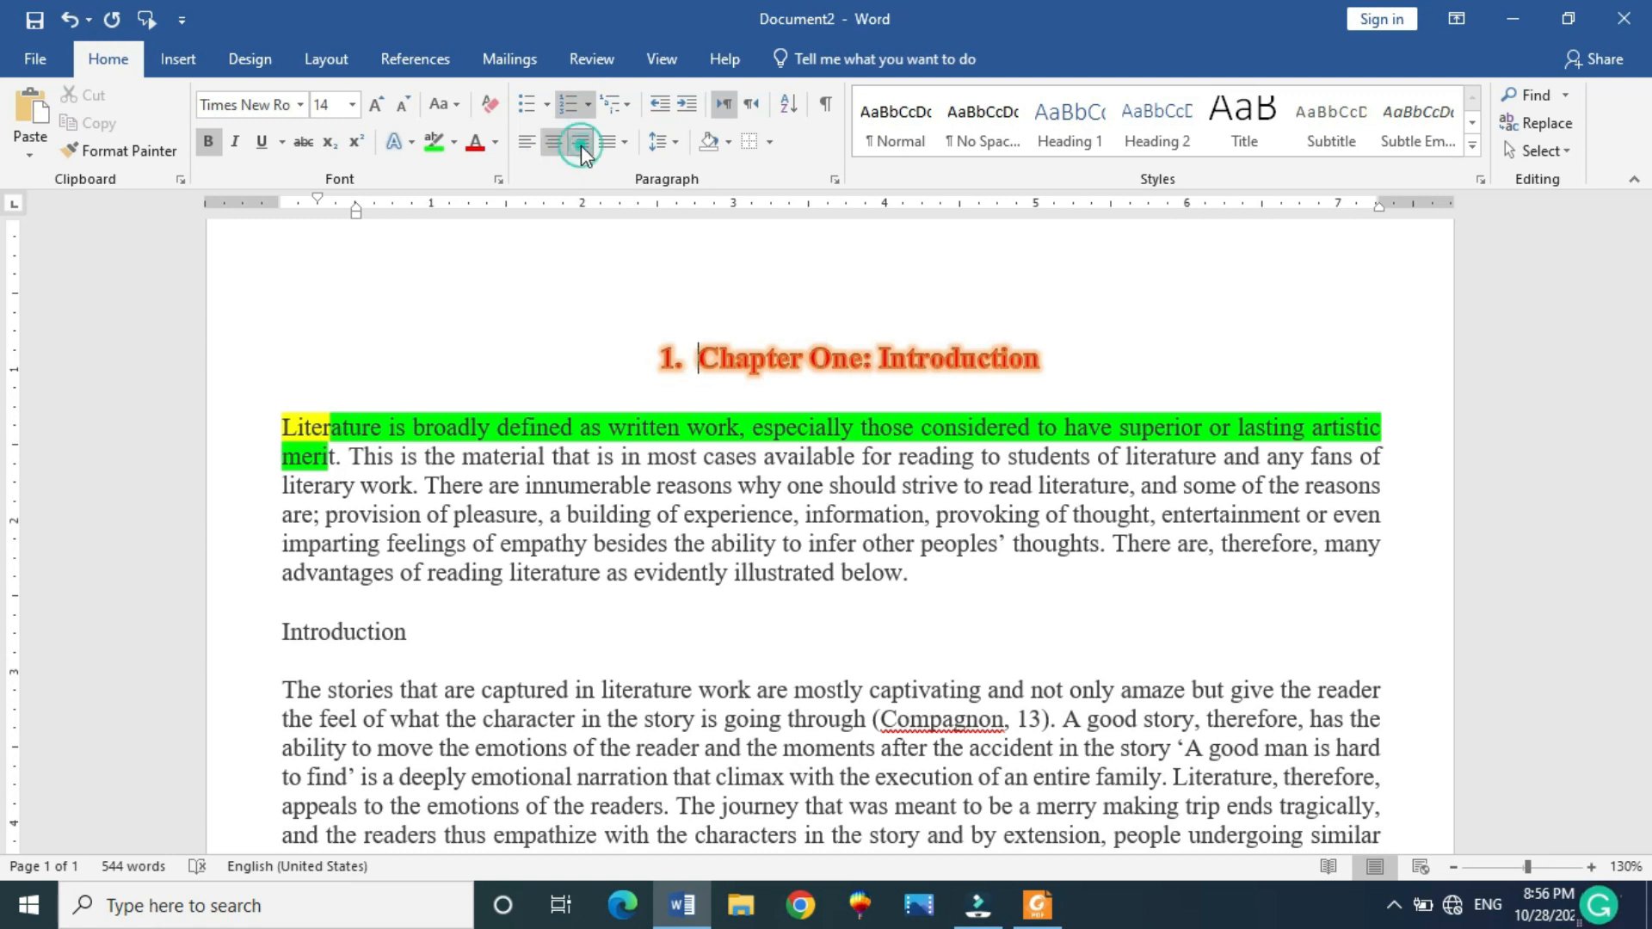
click(581, 143)
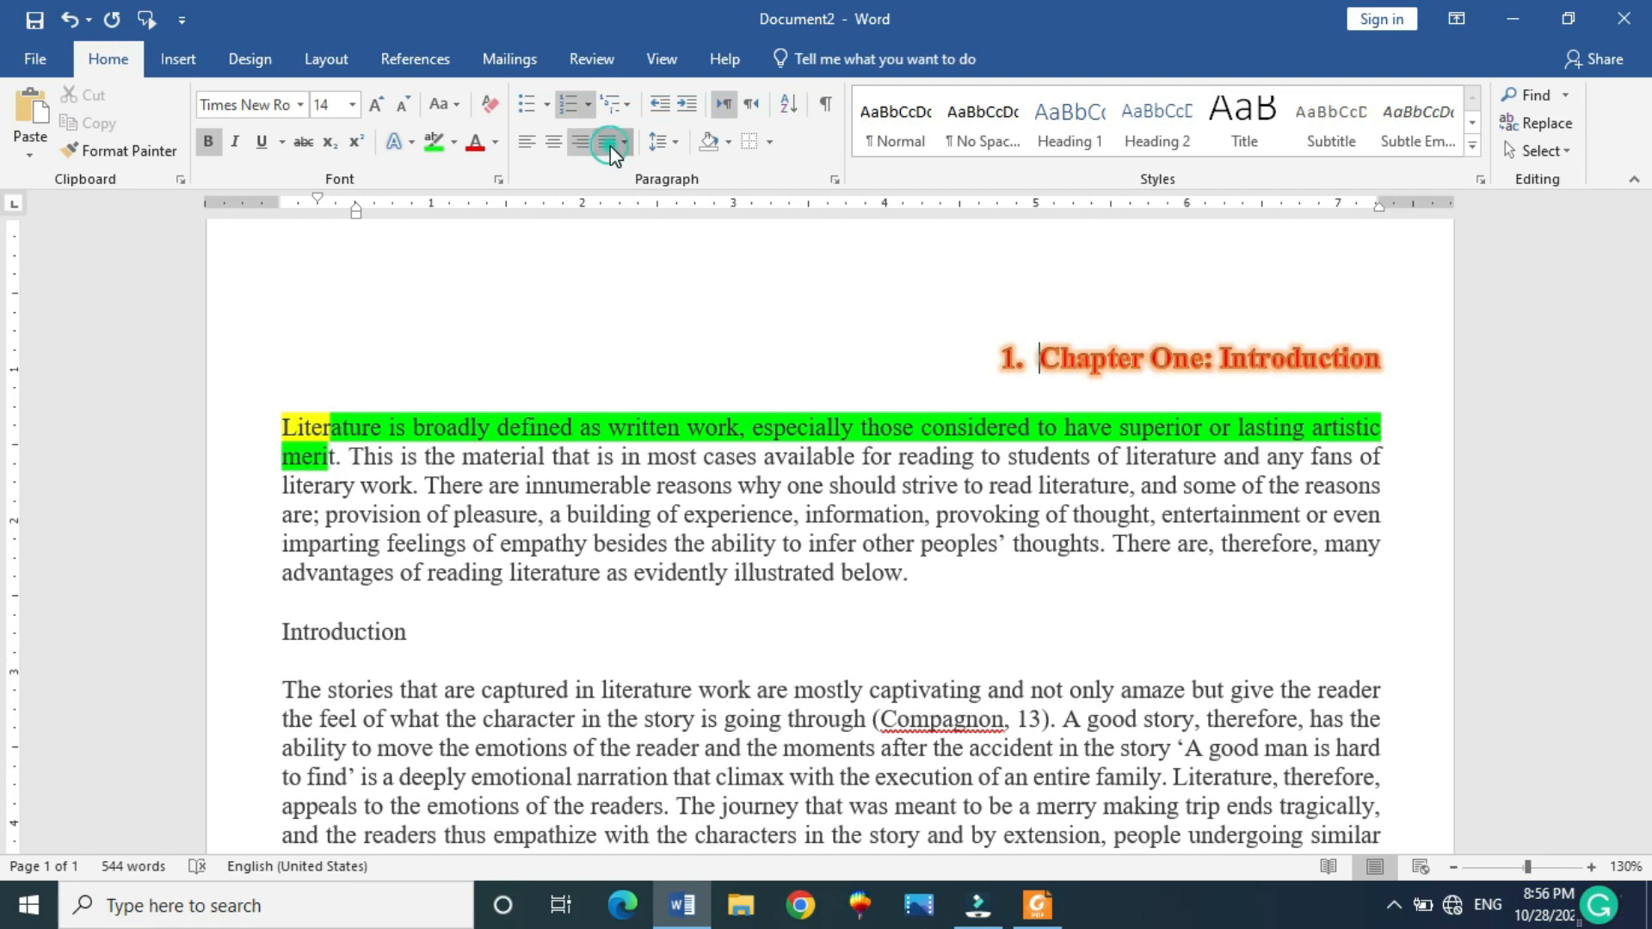
click(612, 148)
click(649, 172)
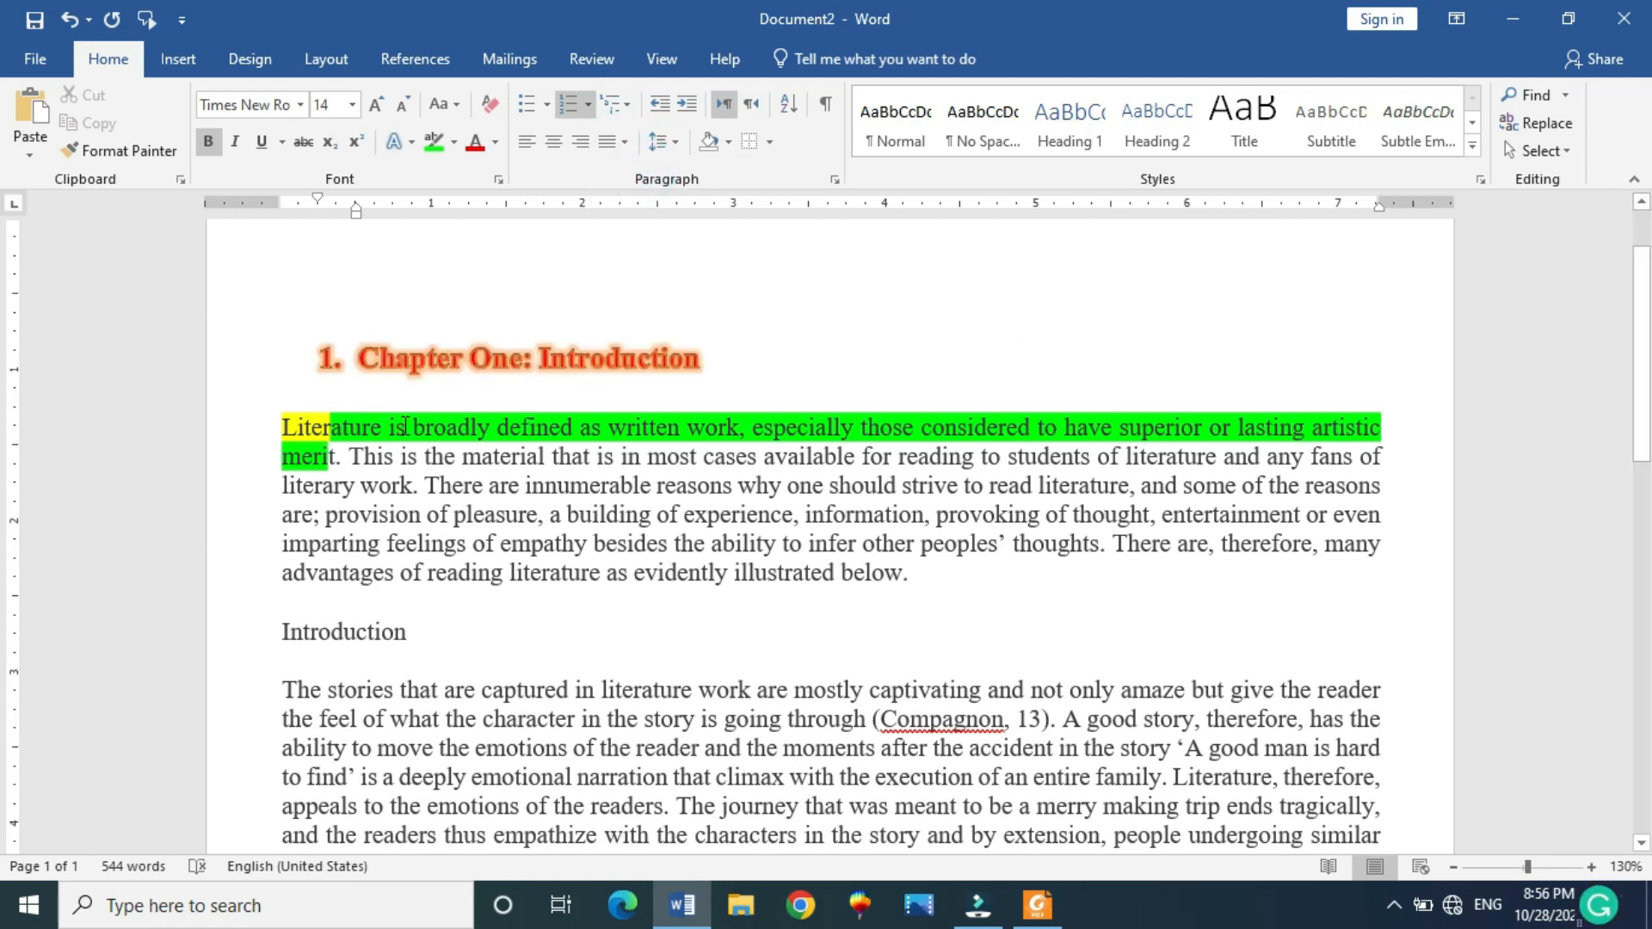
Try left, center and right alignment on the whole opening body paragraph, and justify it again
click(285, 431)
key(shift+Down)
key(shift+Down)
key(shift+Down)
key(shift+Down)
key(shift+Down)
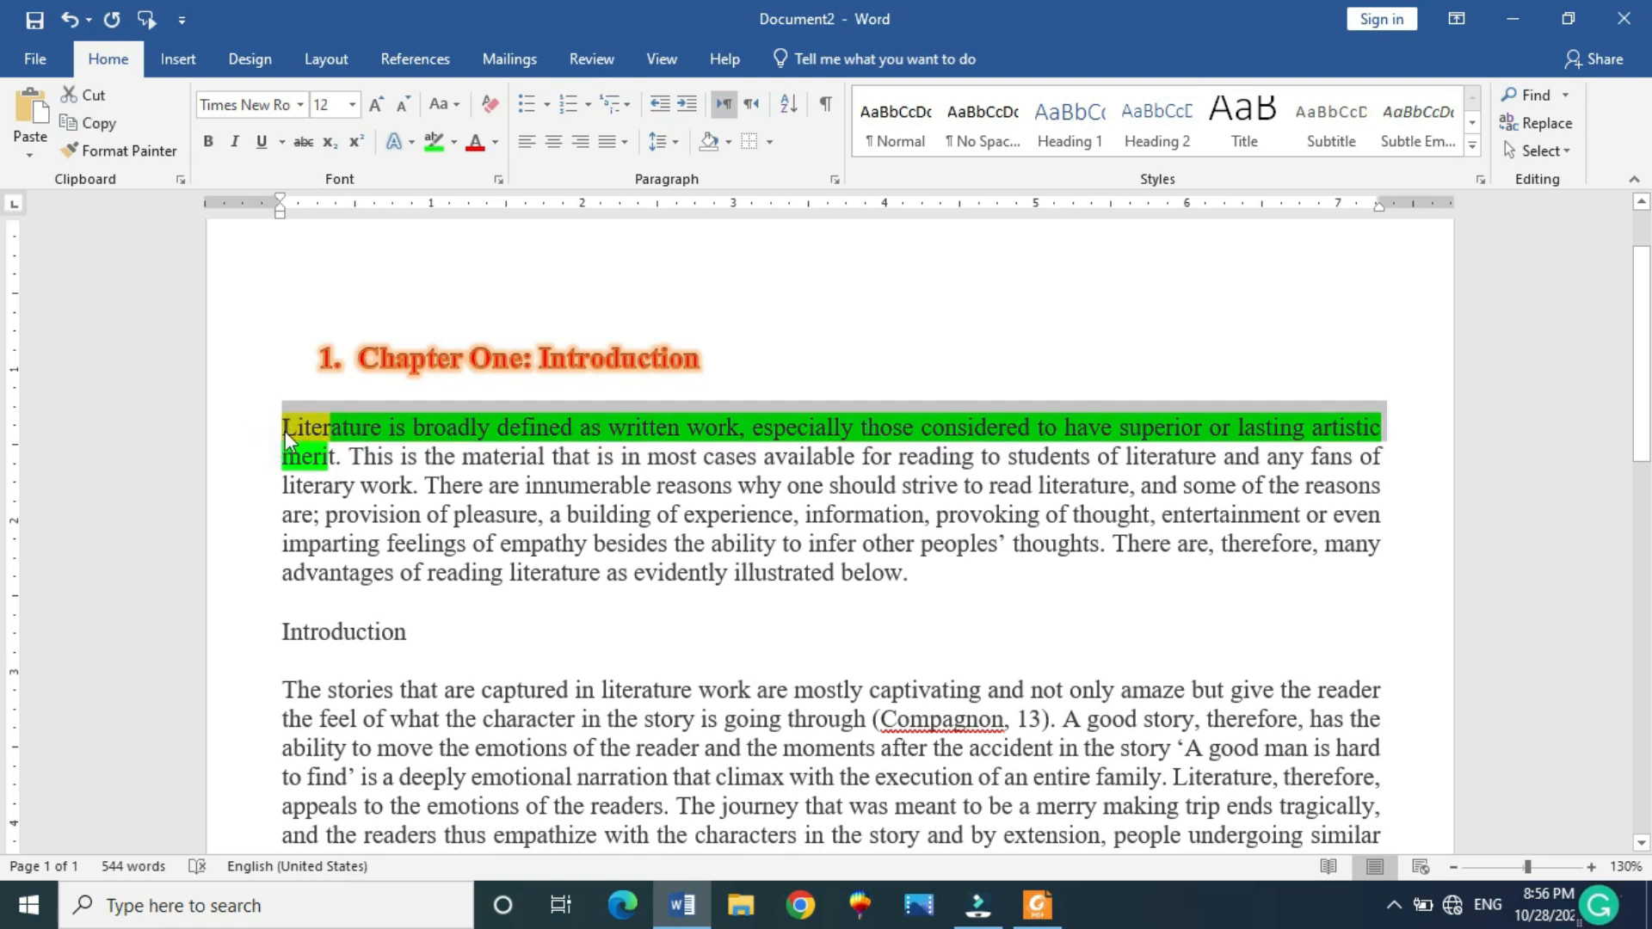
key(shift+Down)
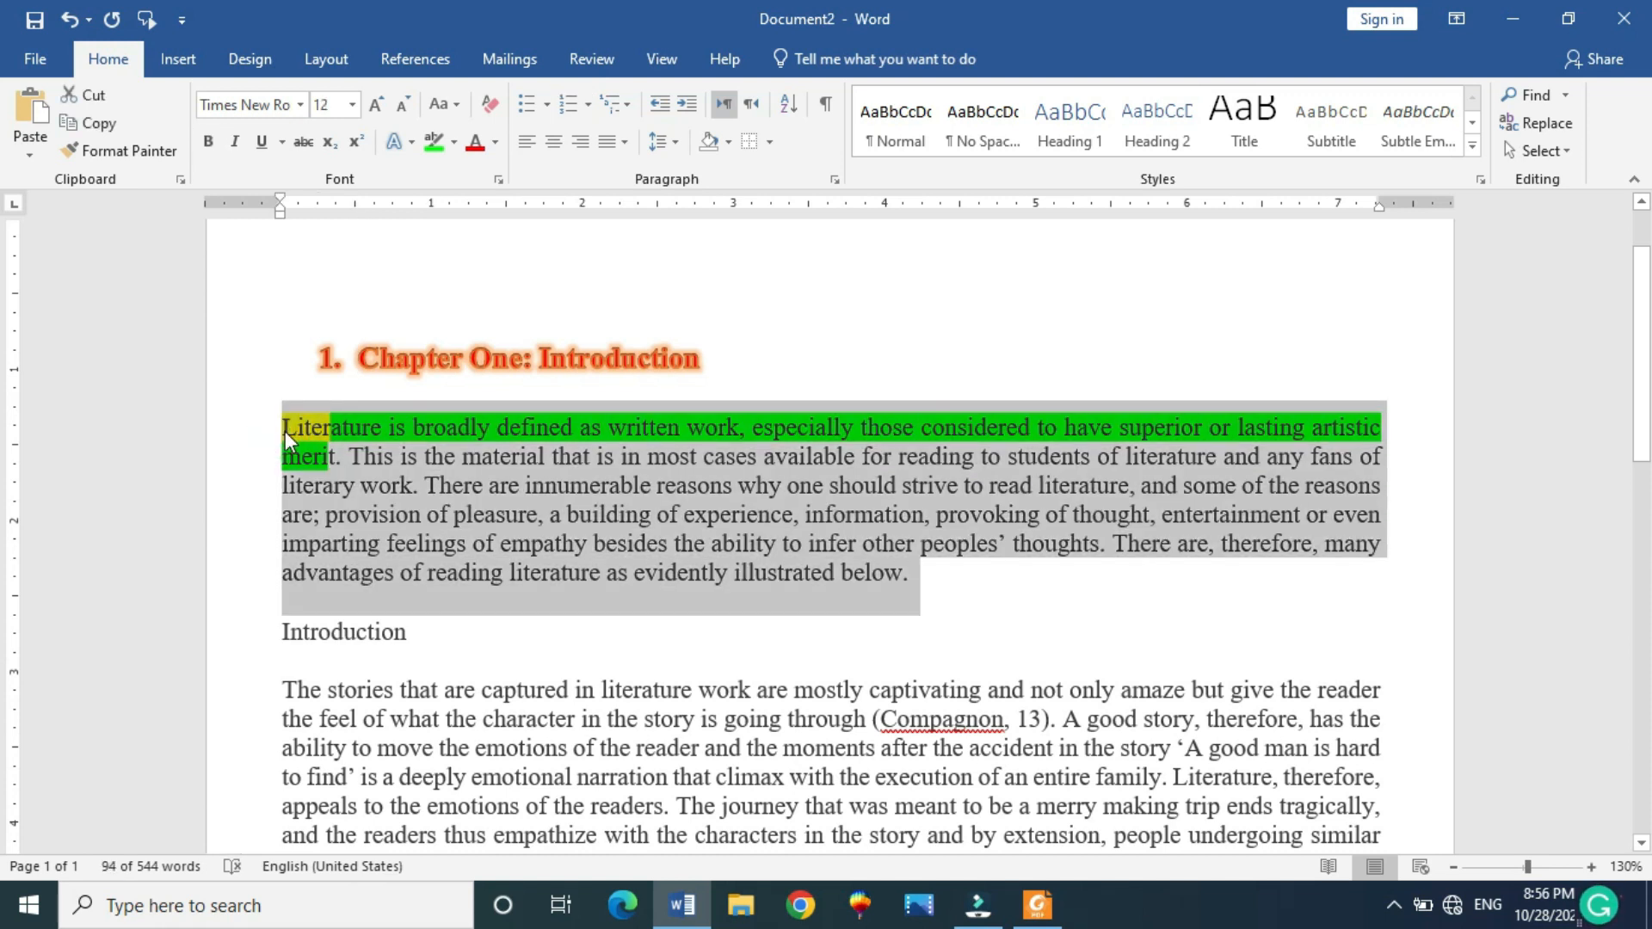
click(526, 143)
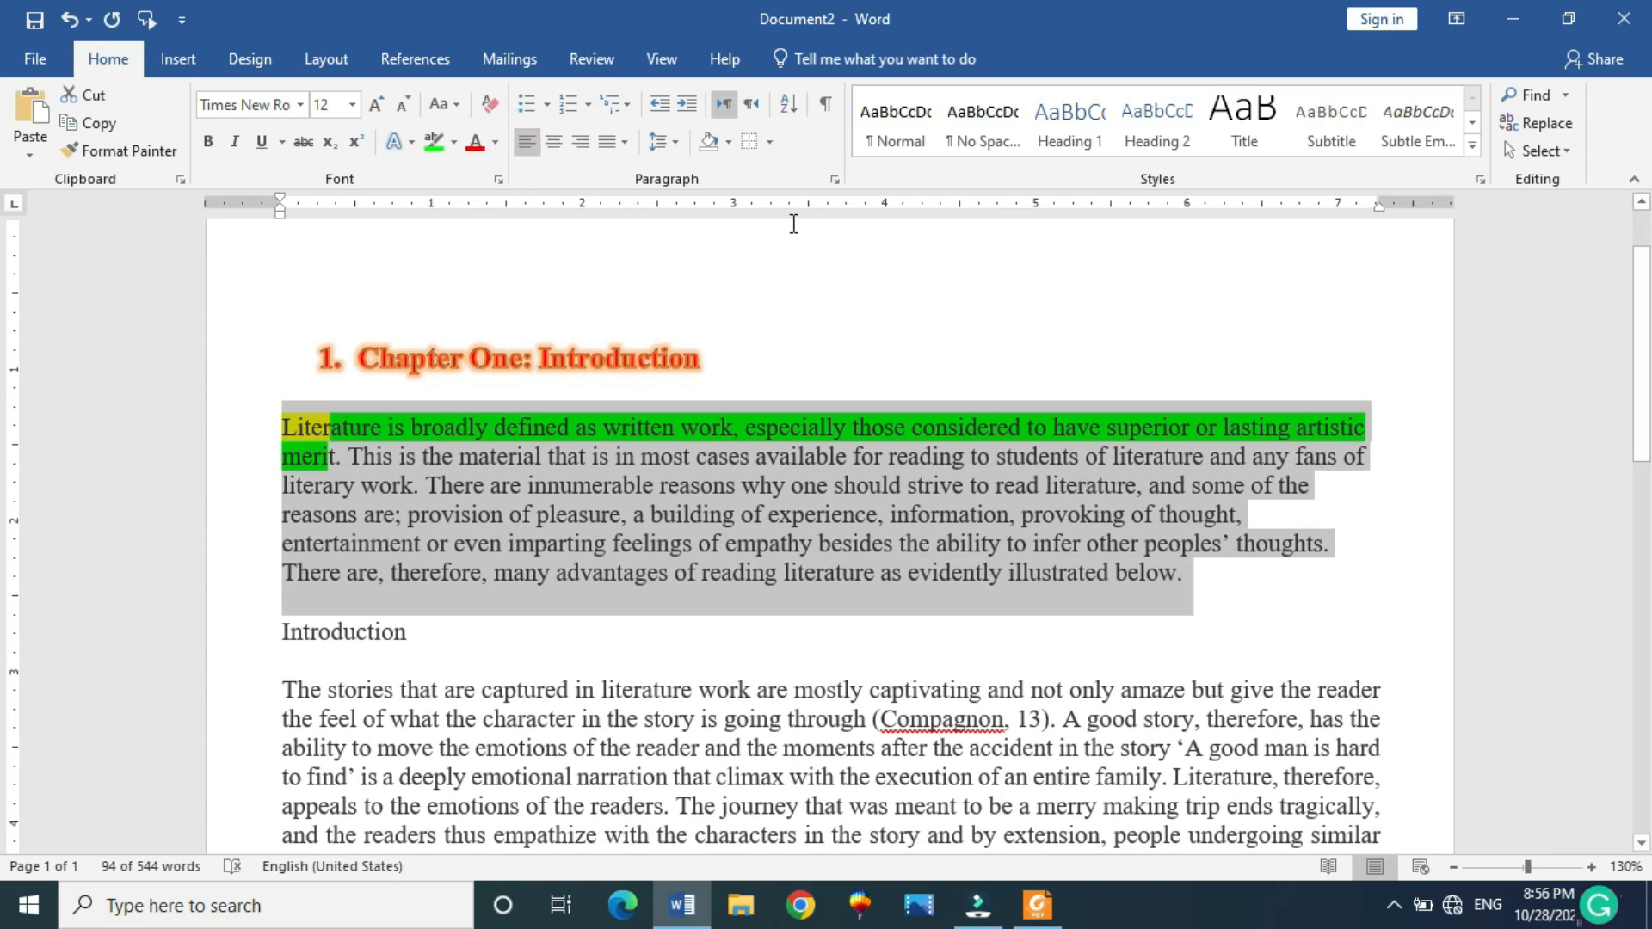
click(553, 146)
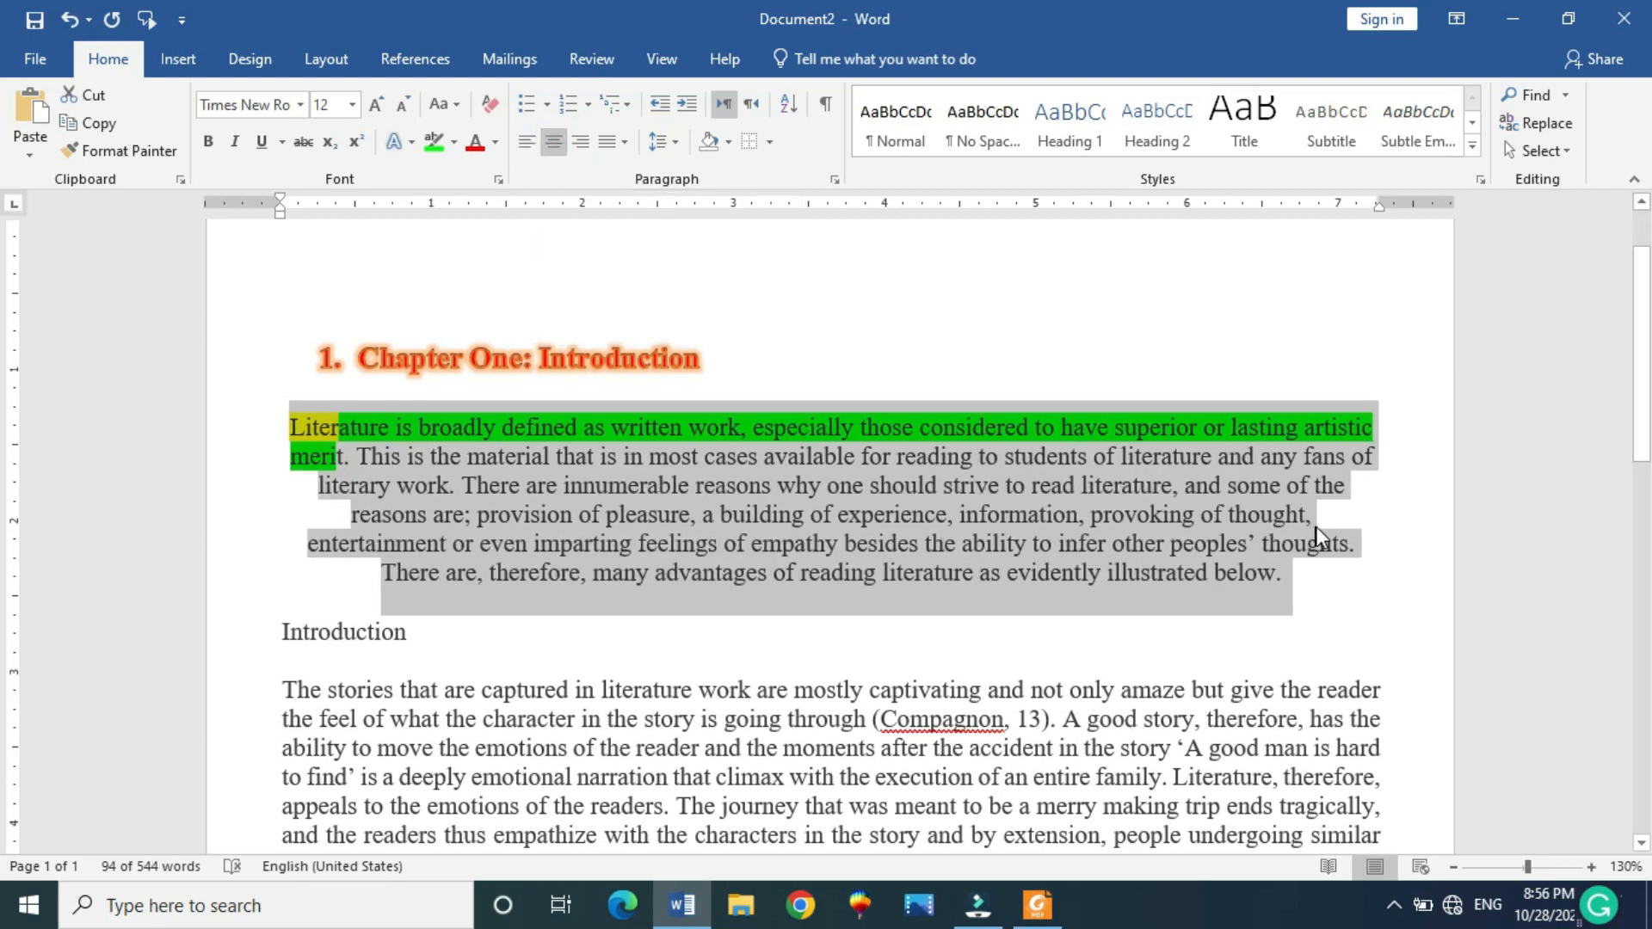
click(581, 143)
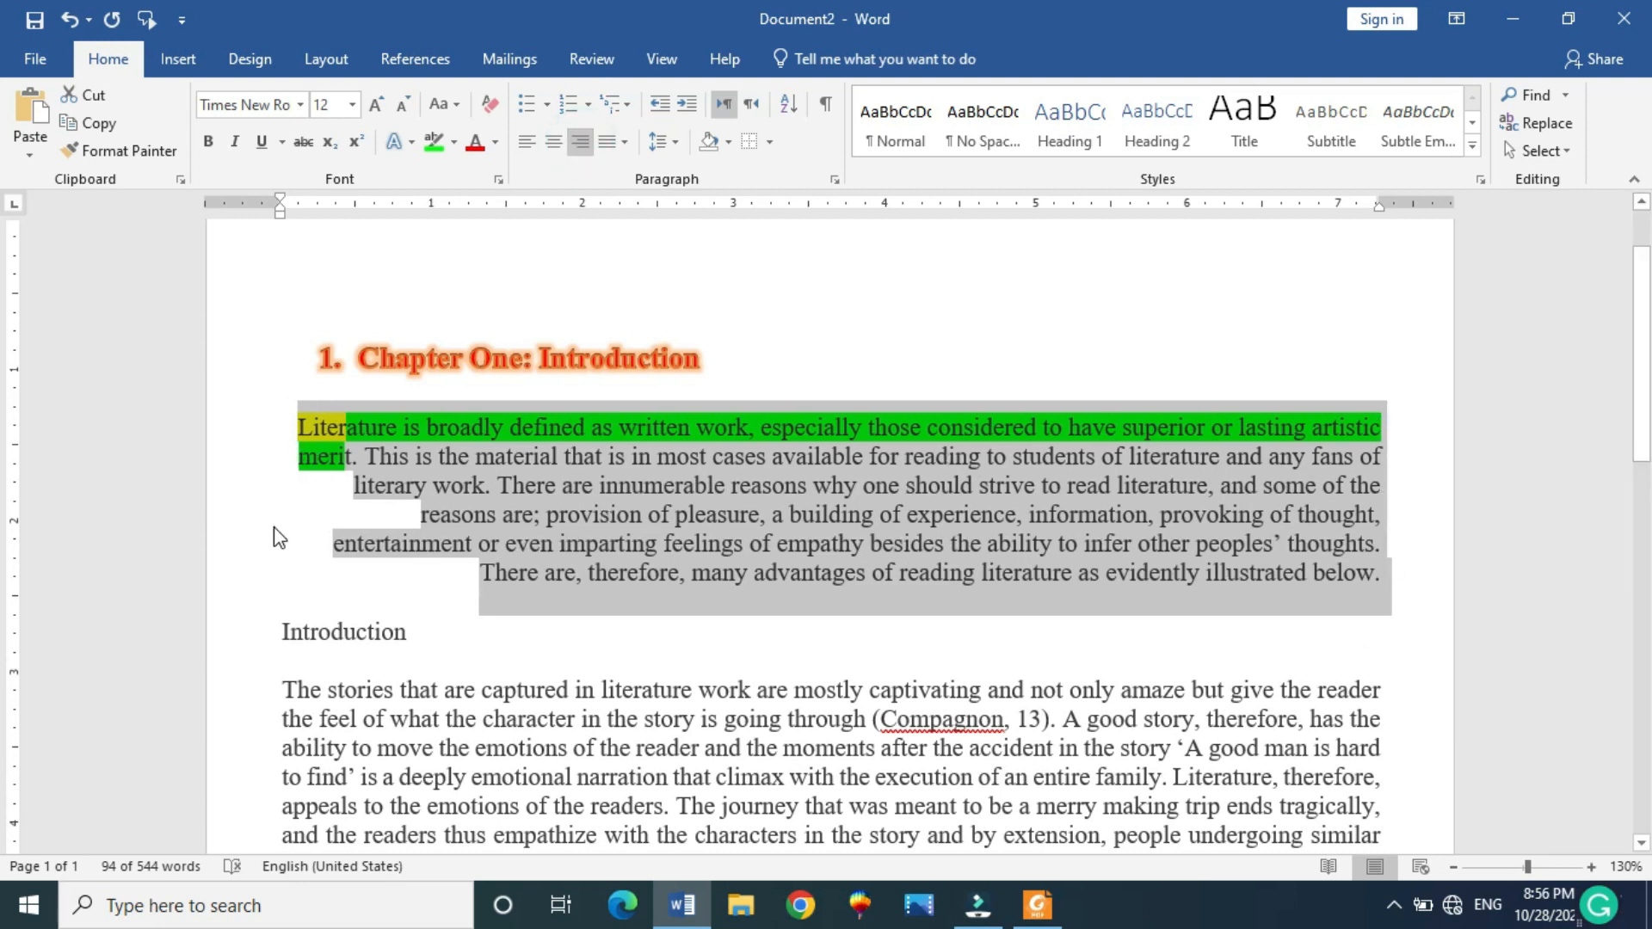
click(607, 146)
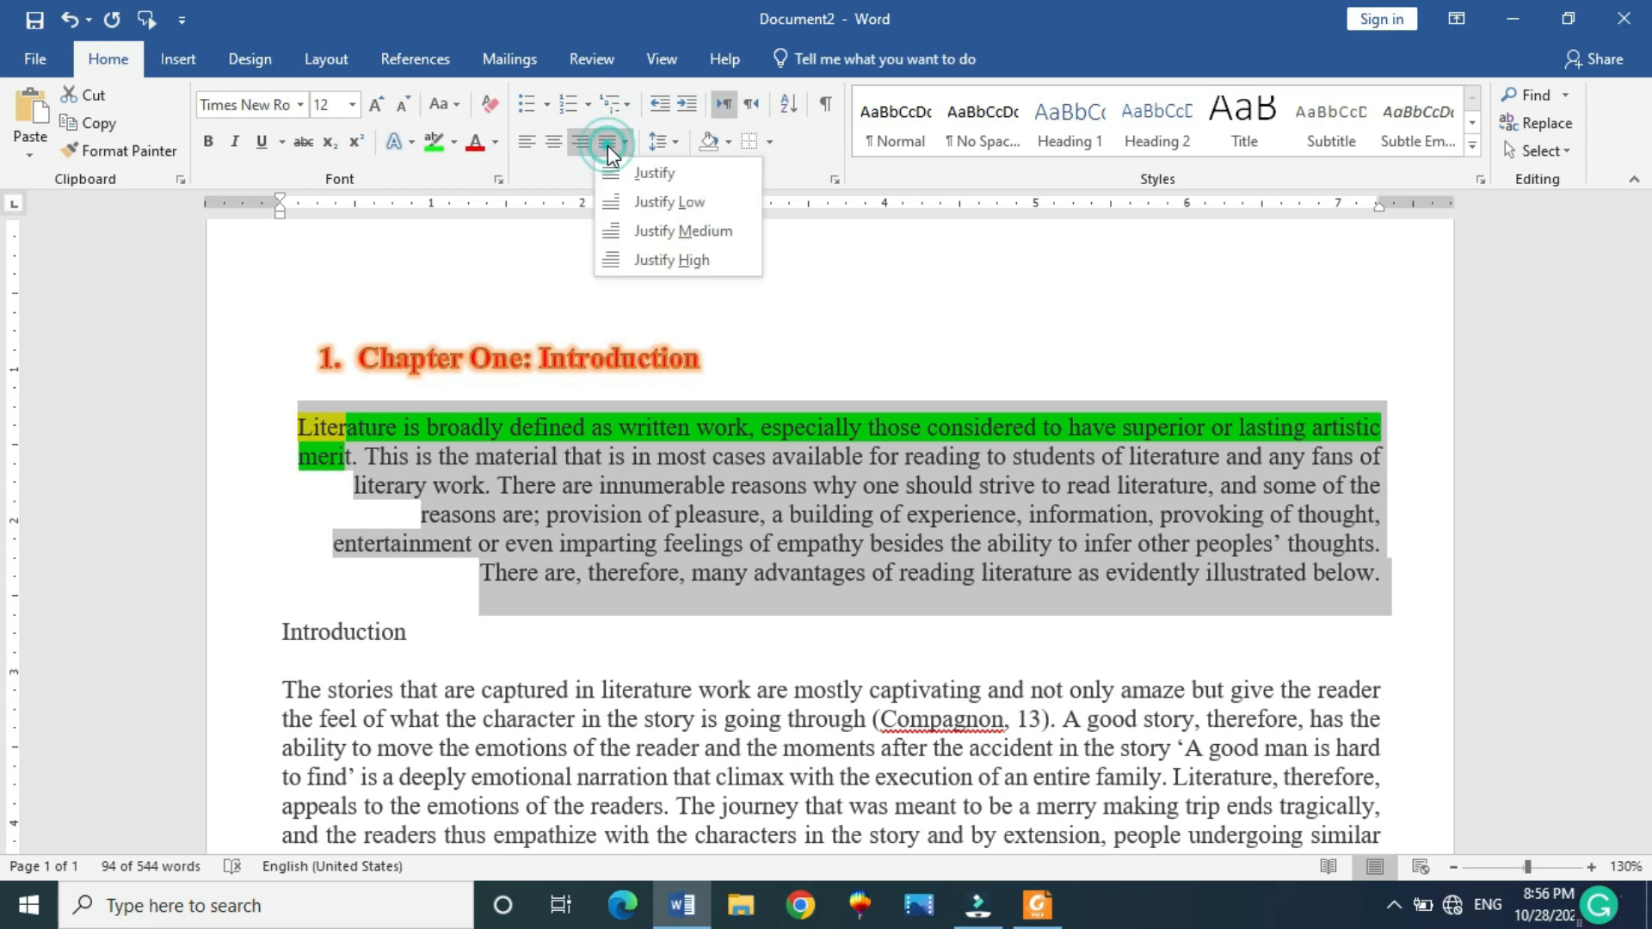
click(612, 173)
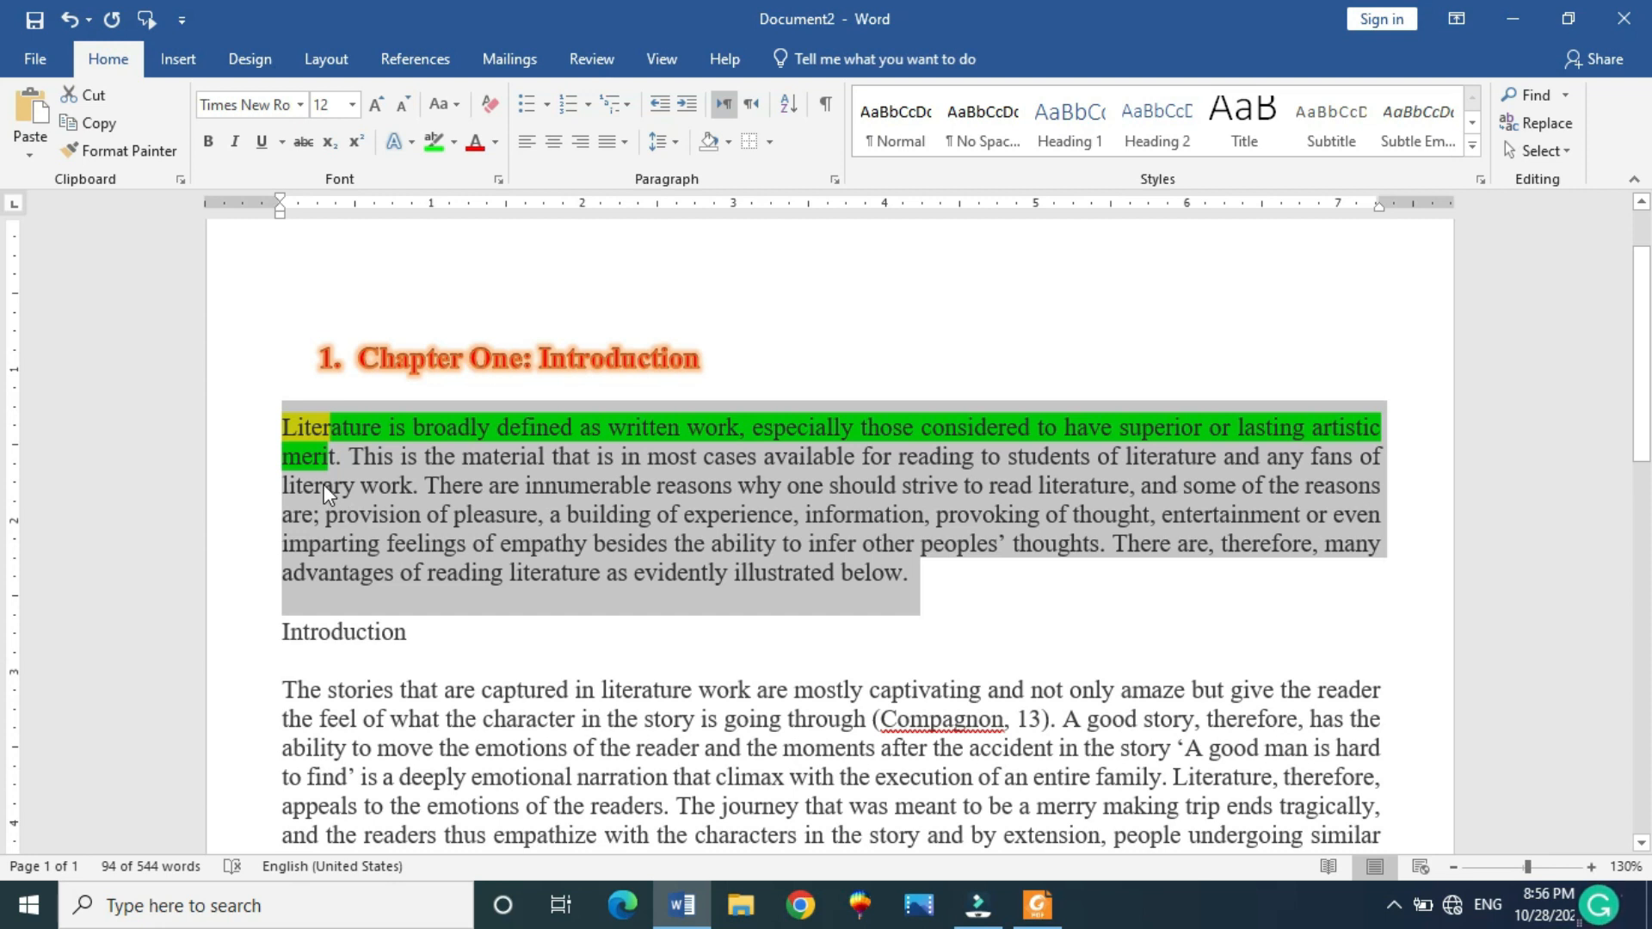
Try 2.0 line spacing on the opening body paragraph, and return it to 1.0
click(676, 146)
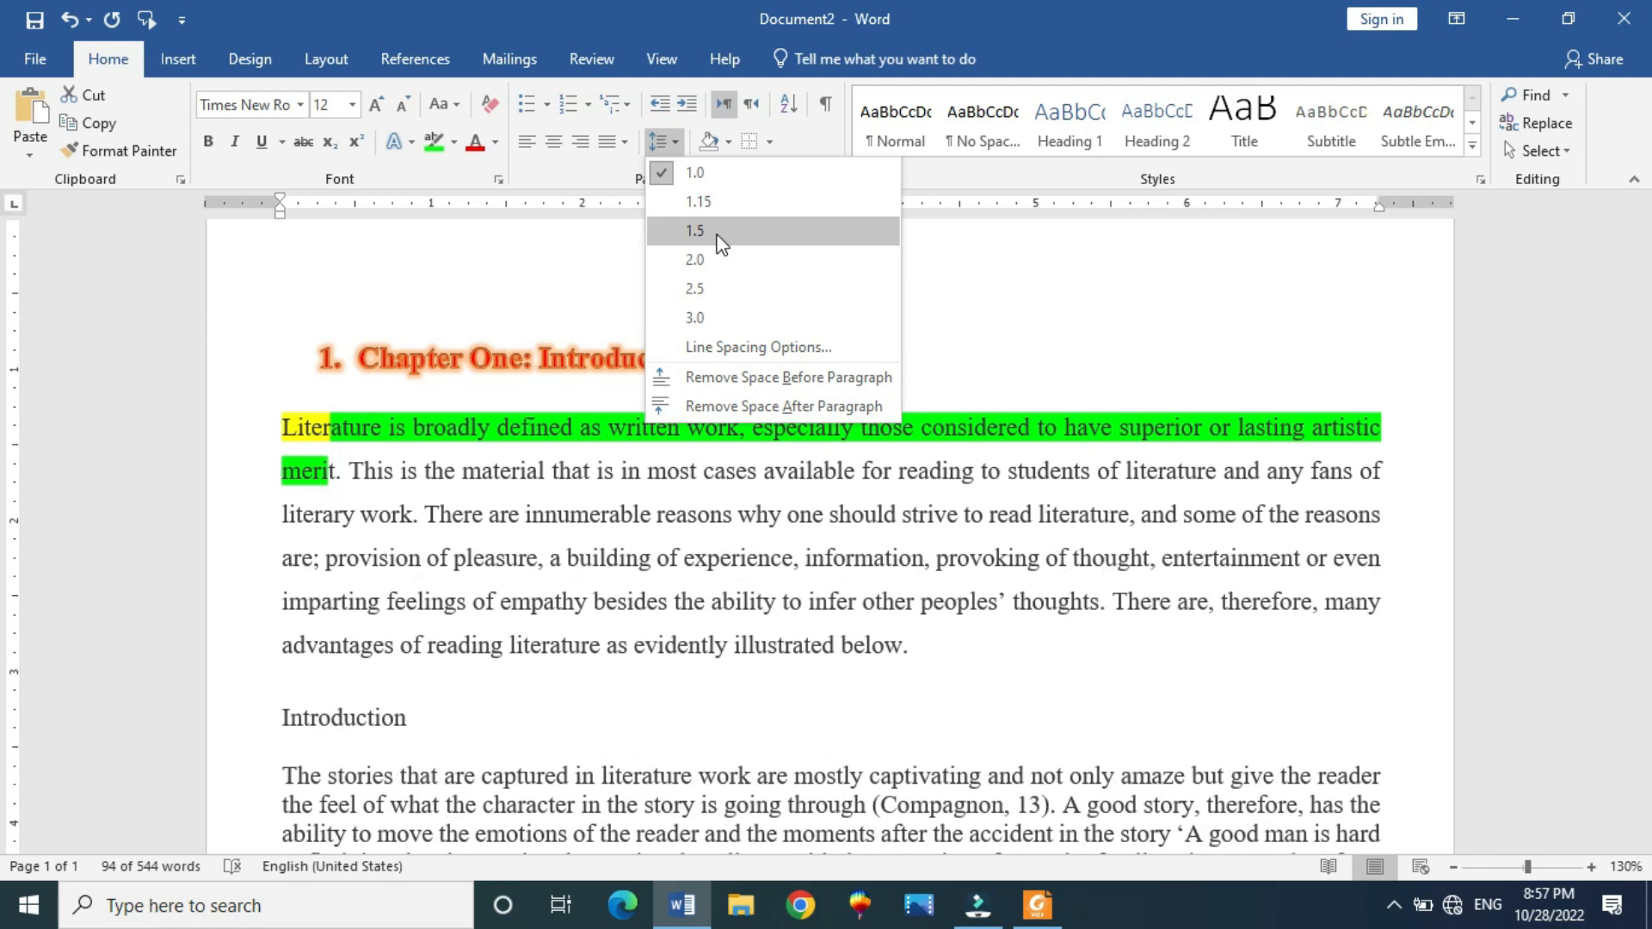
click(718, 262)
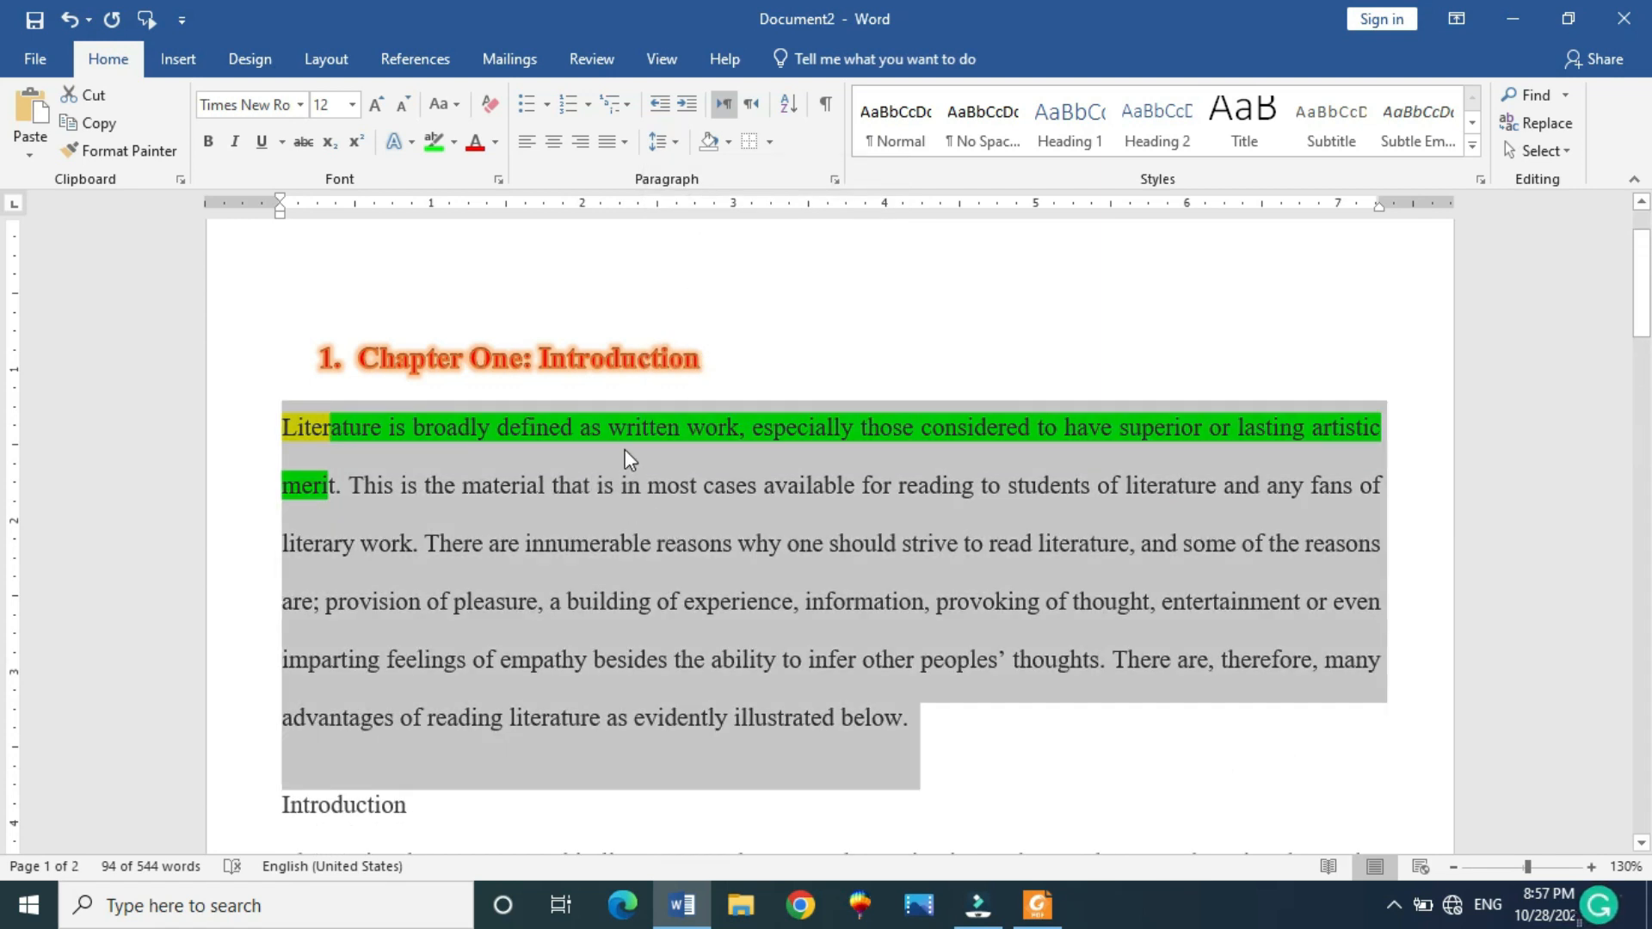
click(674, 143)
click(693, 176)
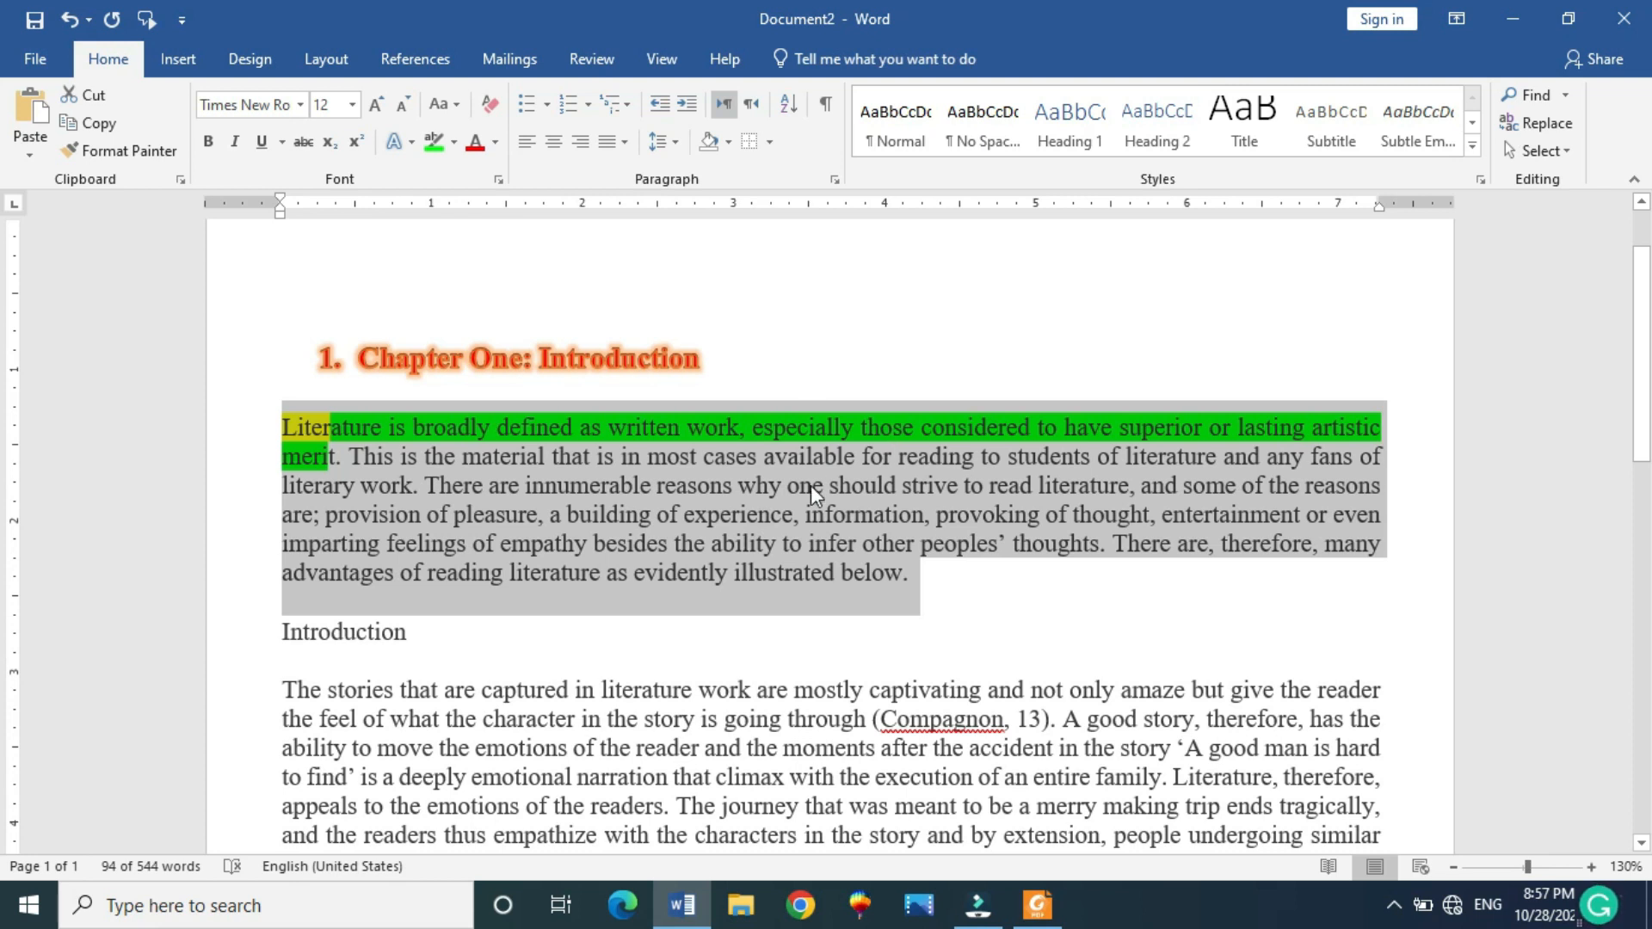
click(678, 143)
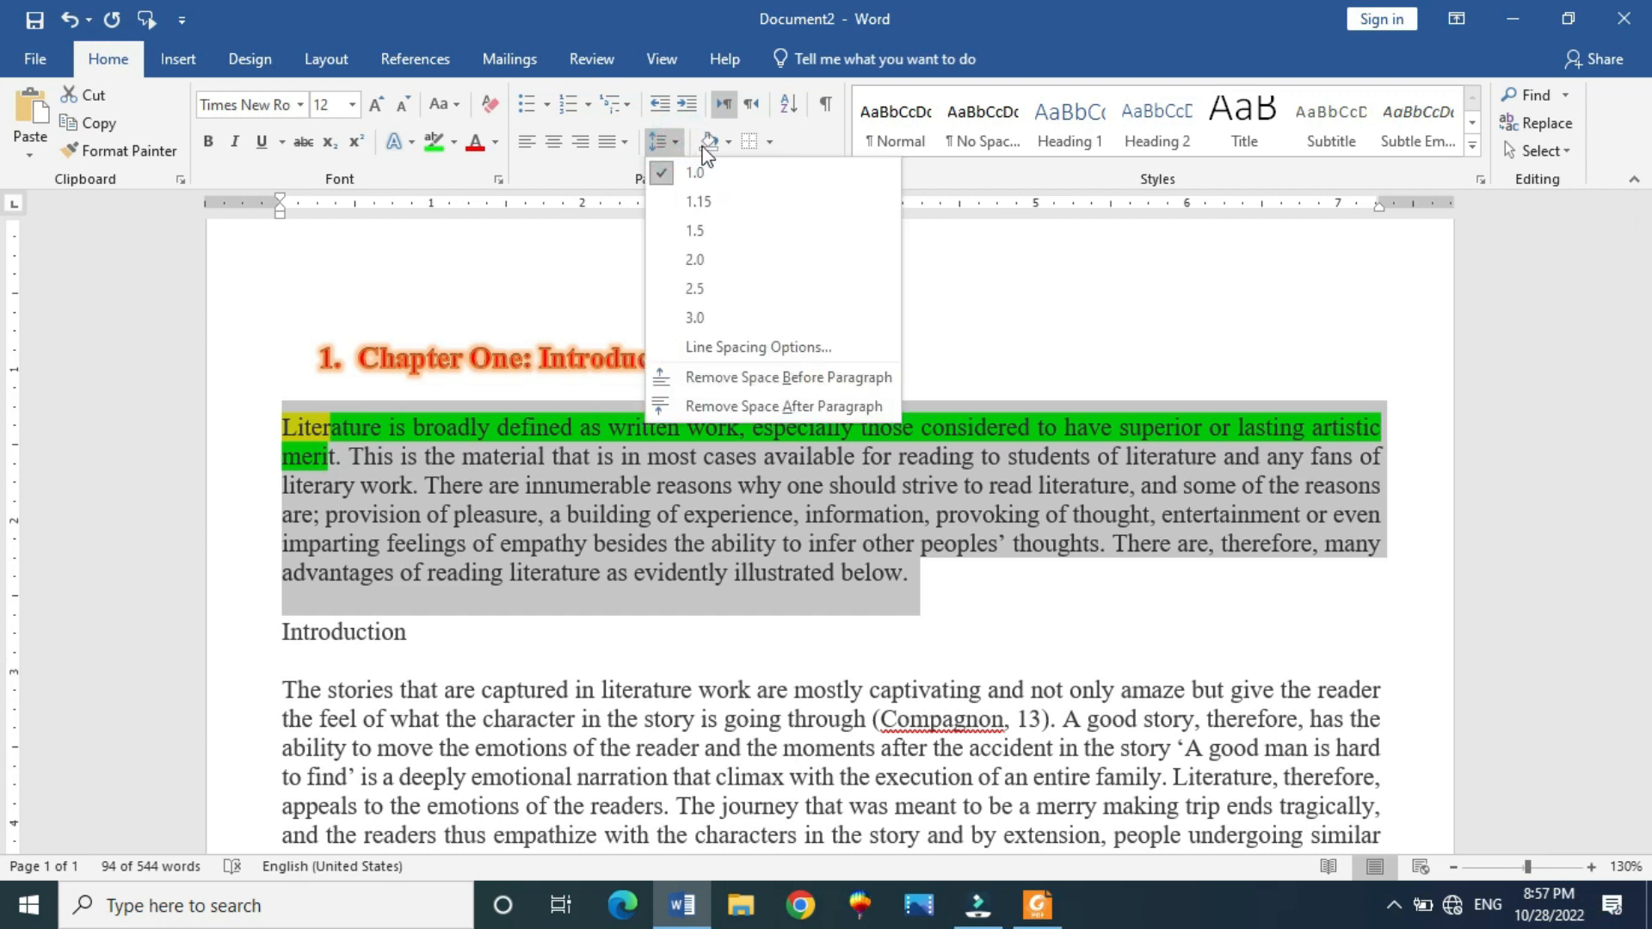
Shade the opening body paragraph with the gold theme color
click(728, 142)
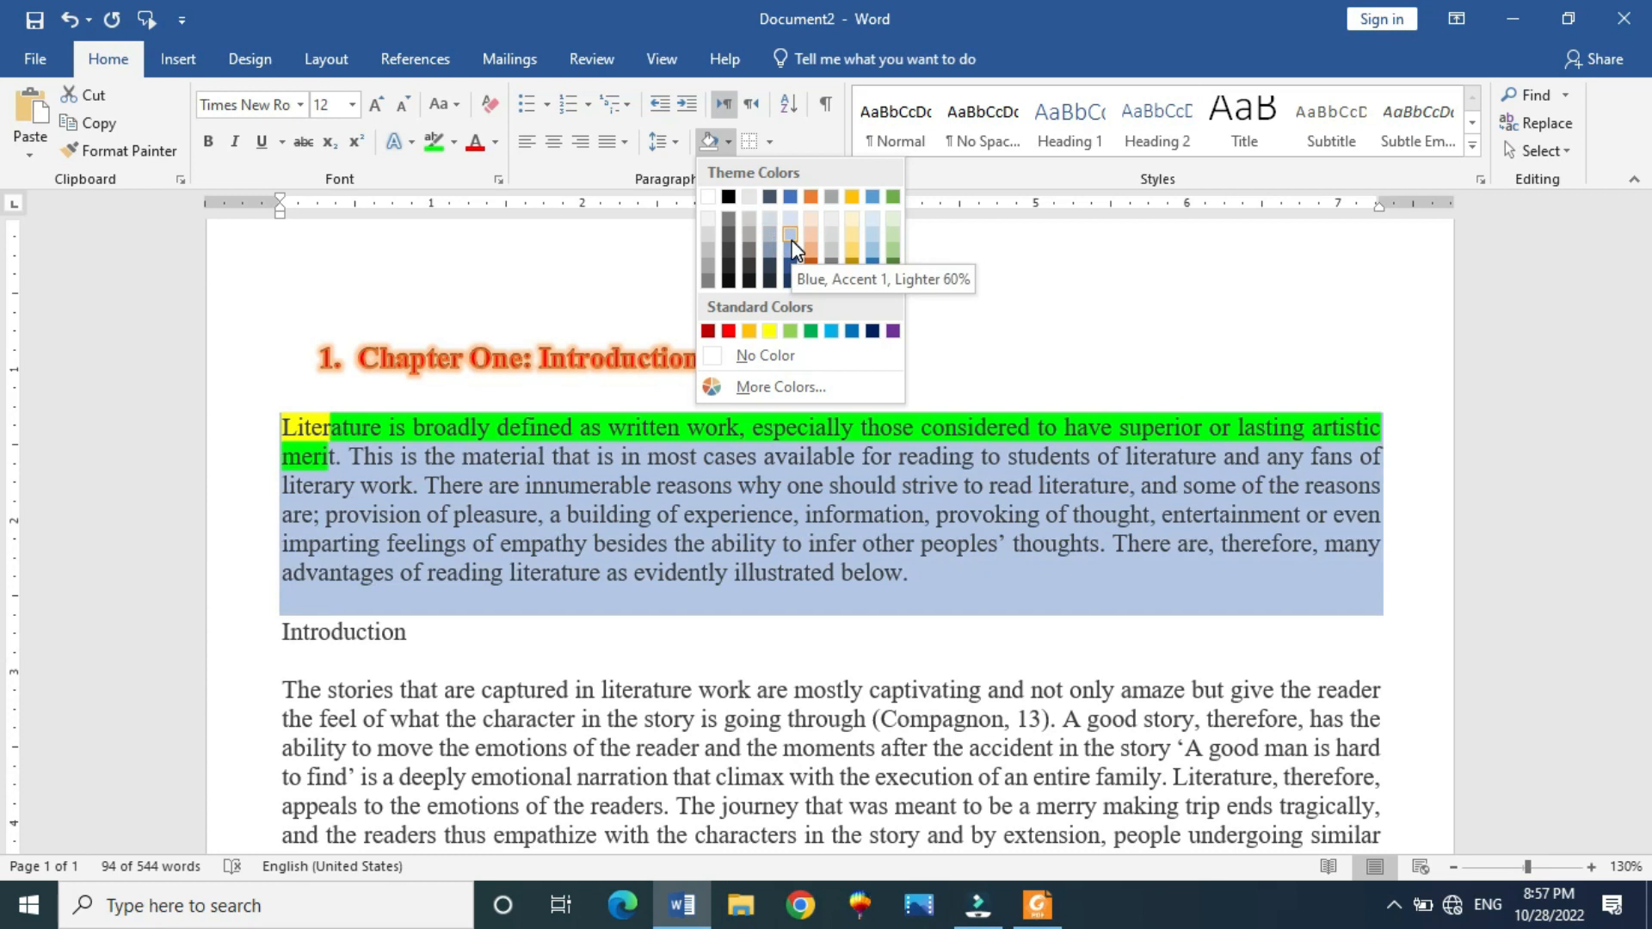
click(855, 196)
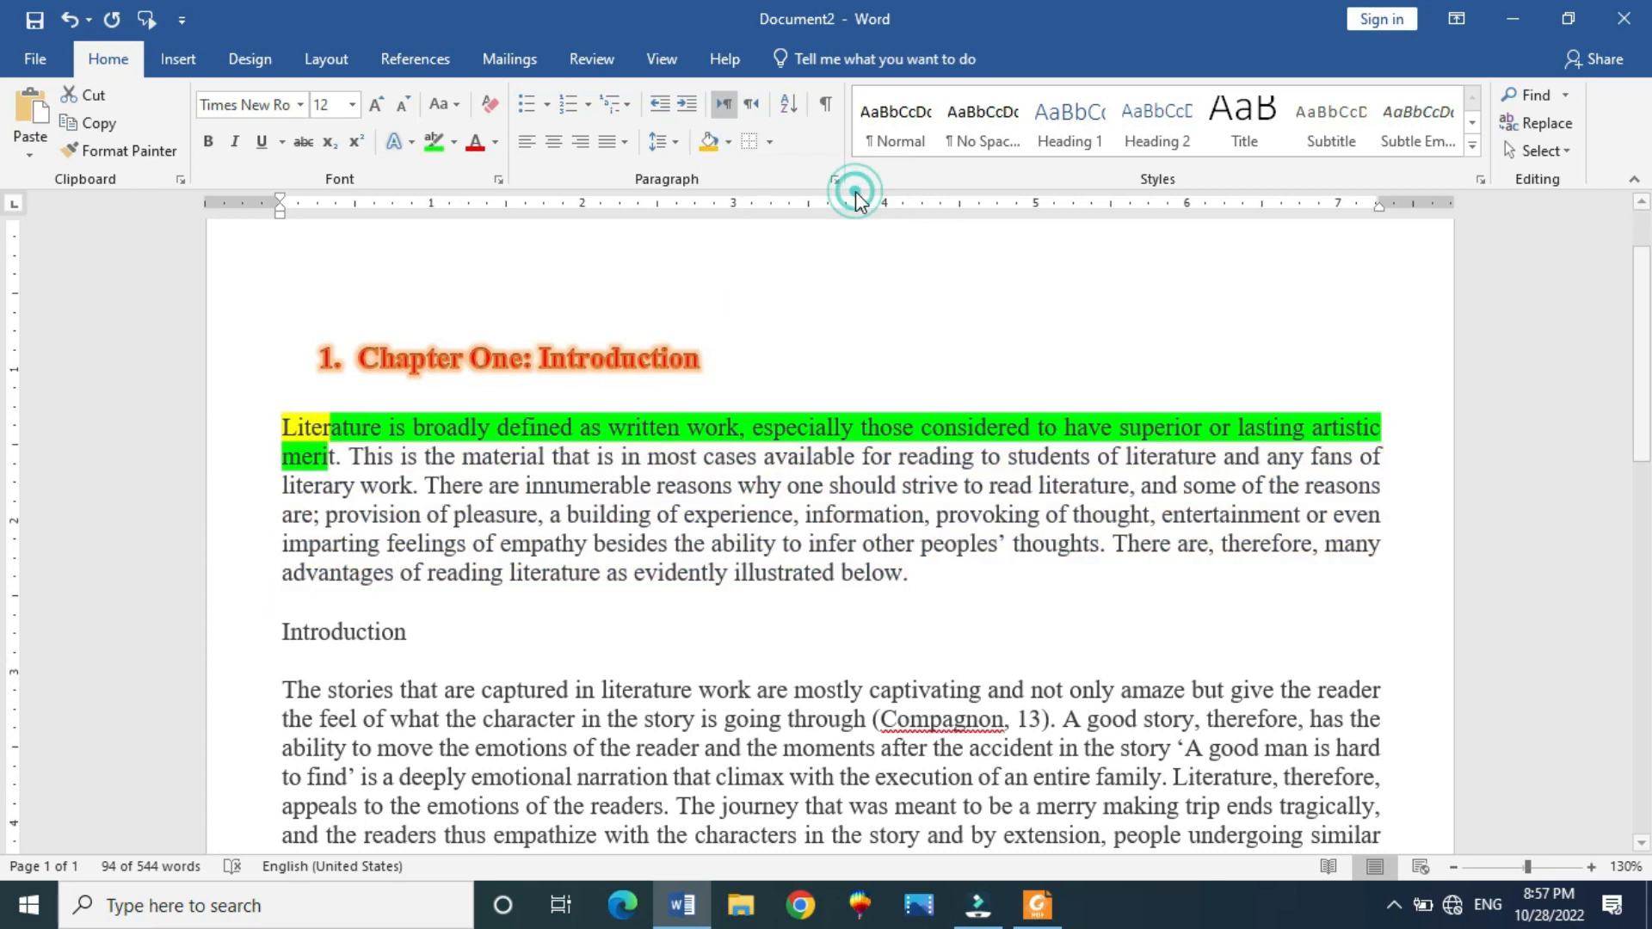
click(1033, 588)
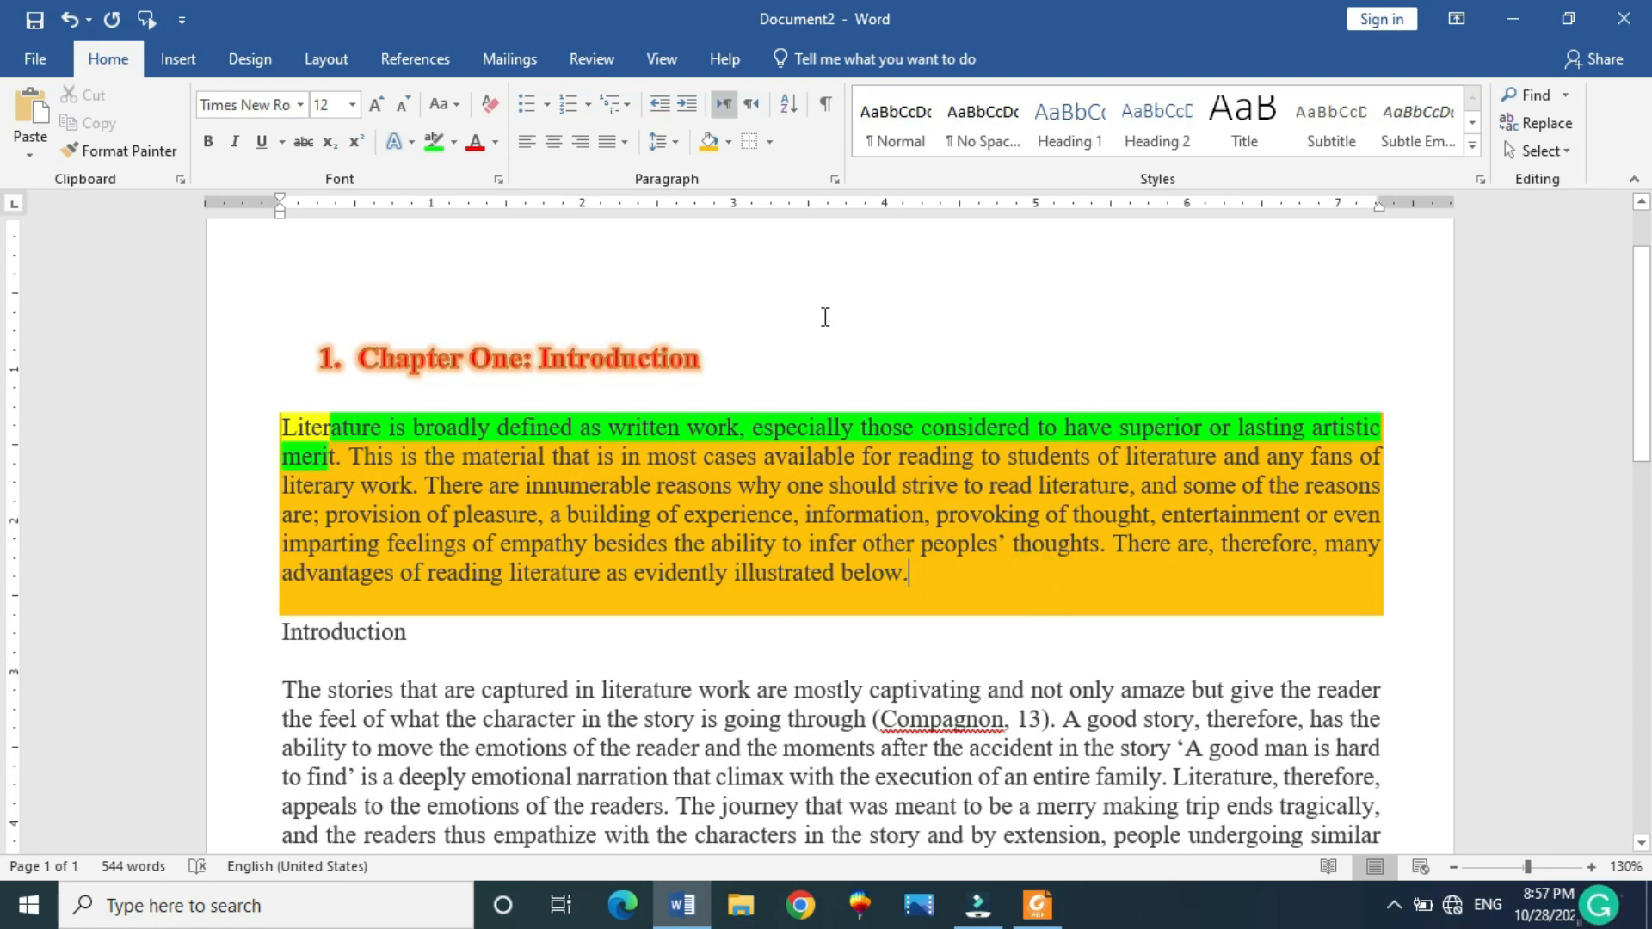
Reselect the opening body paragraph and change its shading to Blue, Accent 1, Lighter 60%
click(294, 421)
triple_click(291, 420)
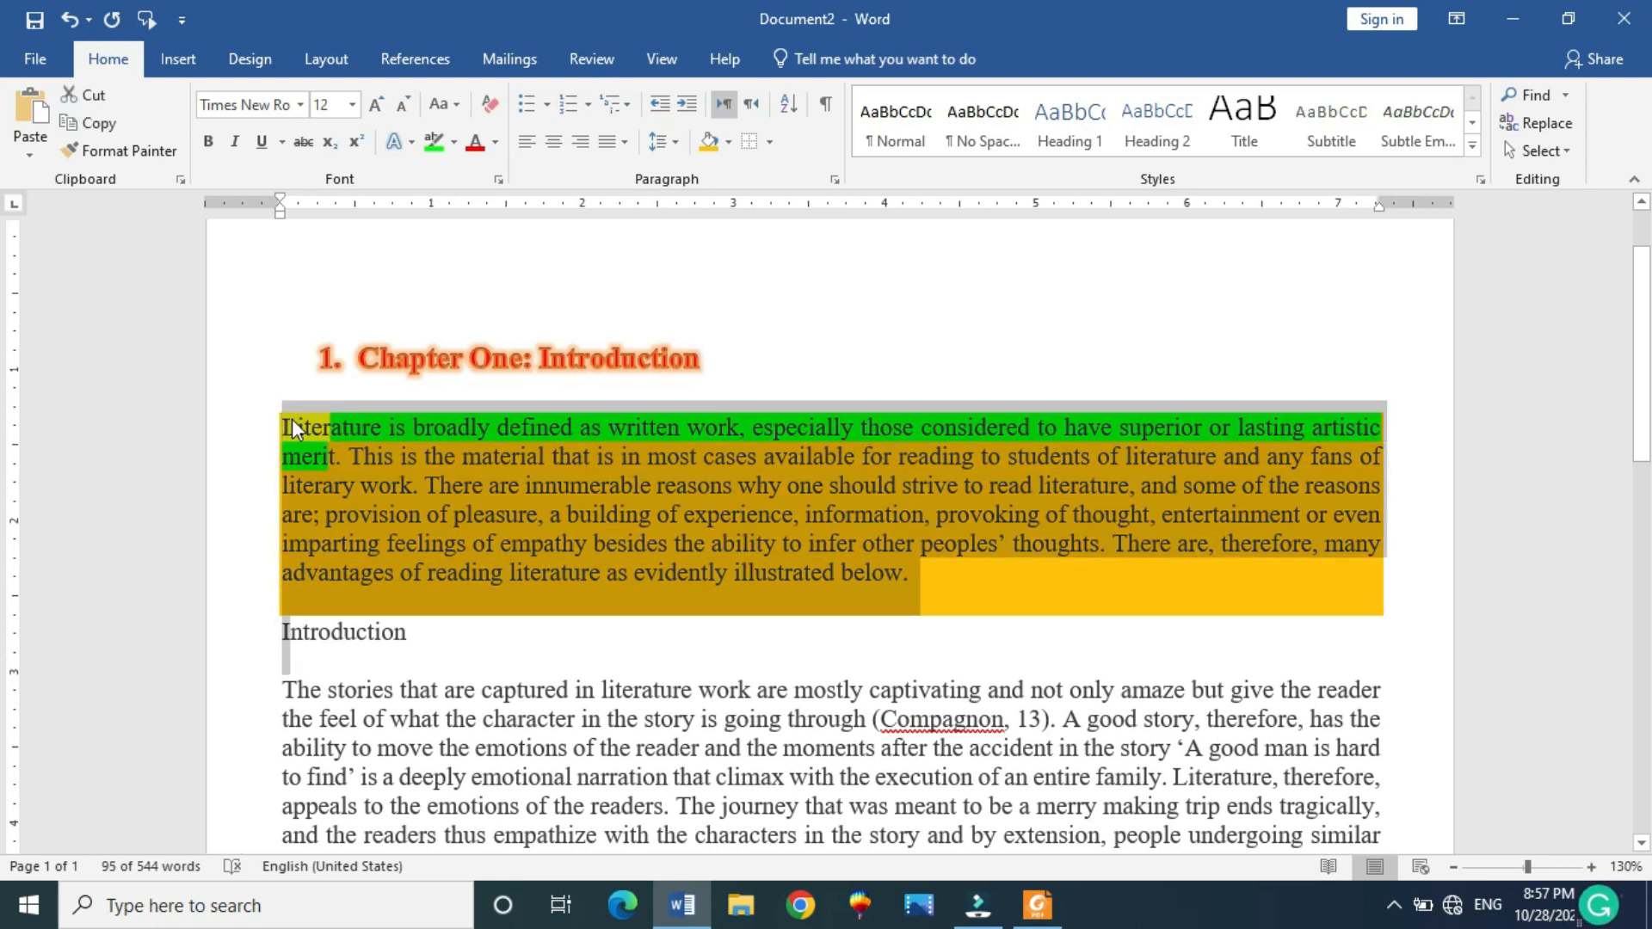
click(730, 145)
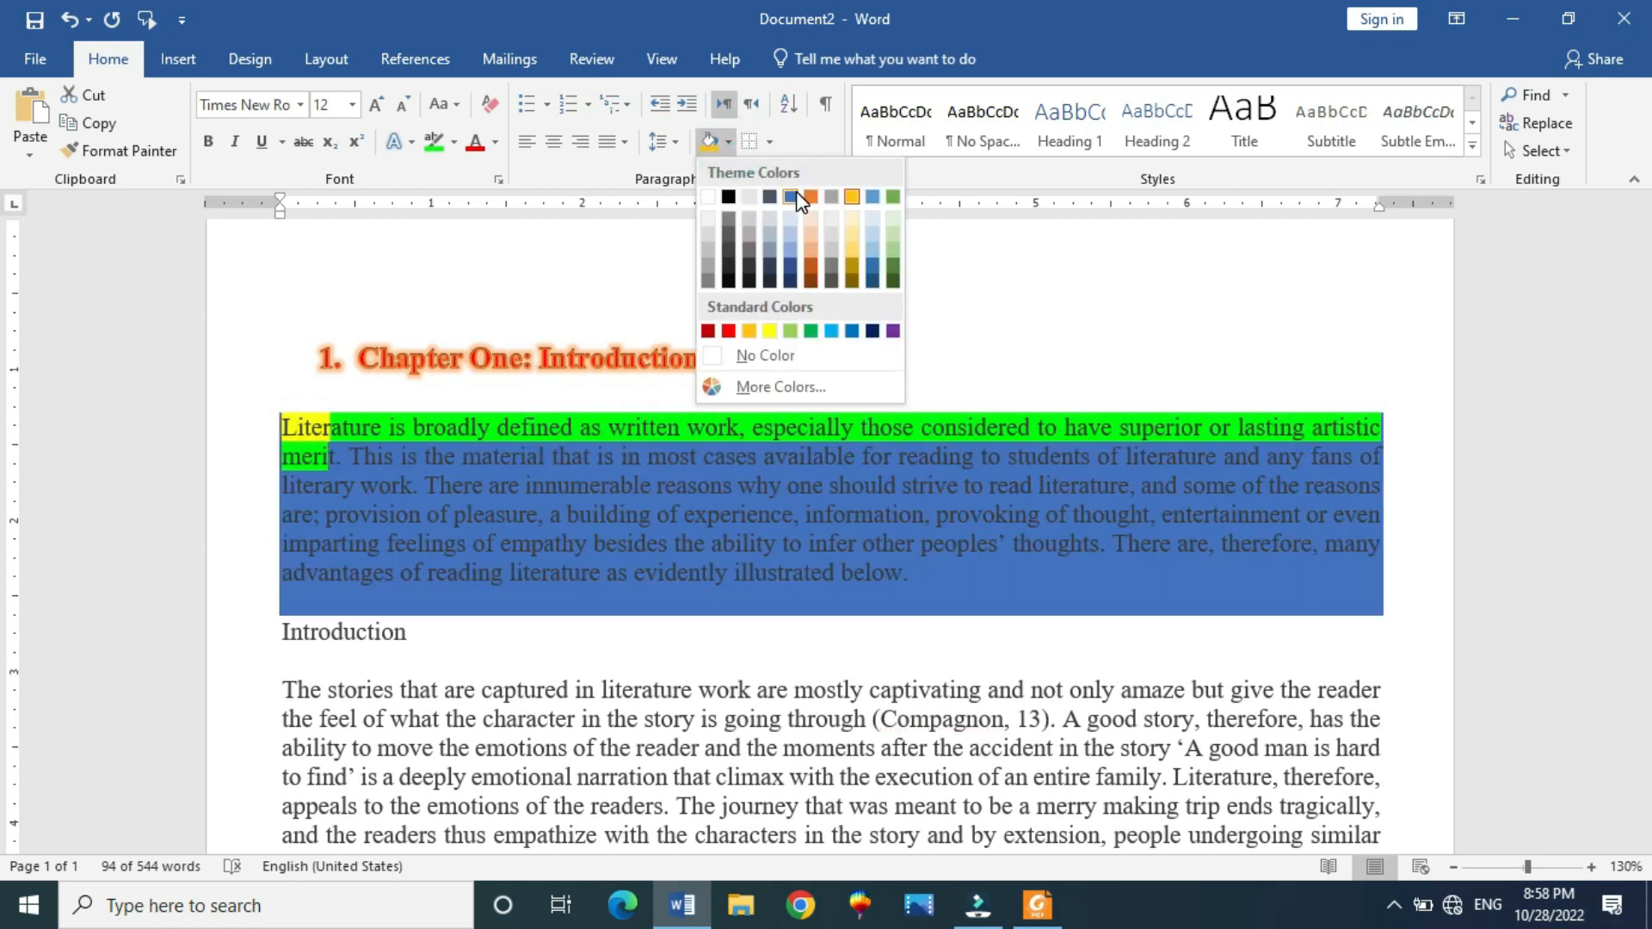
click(790, 234)
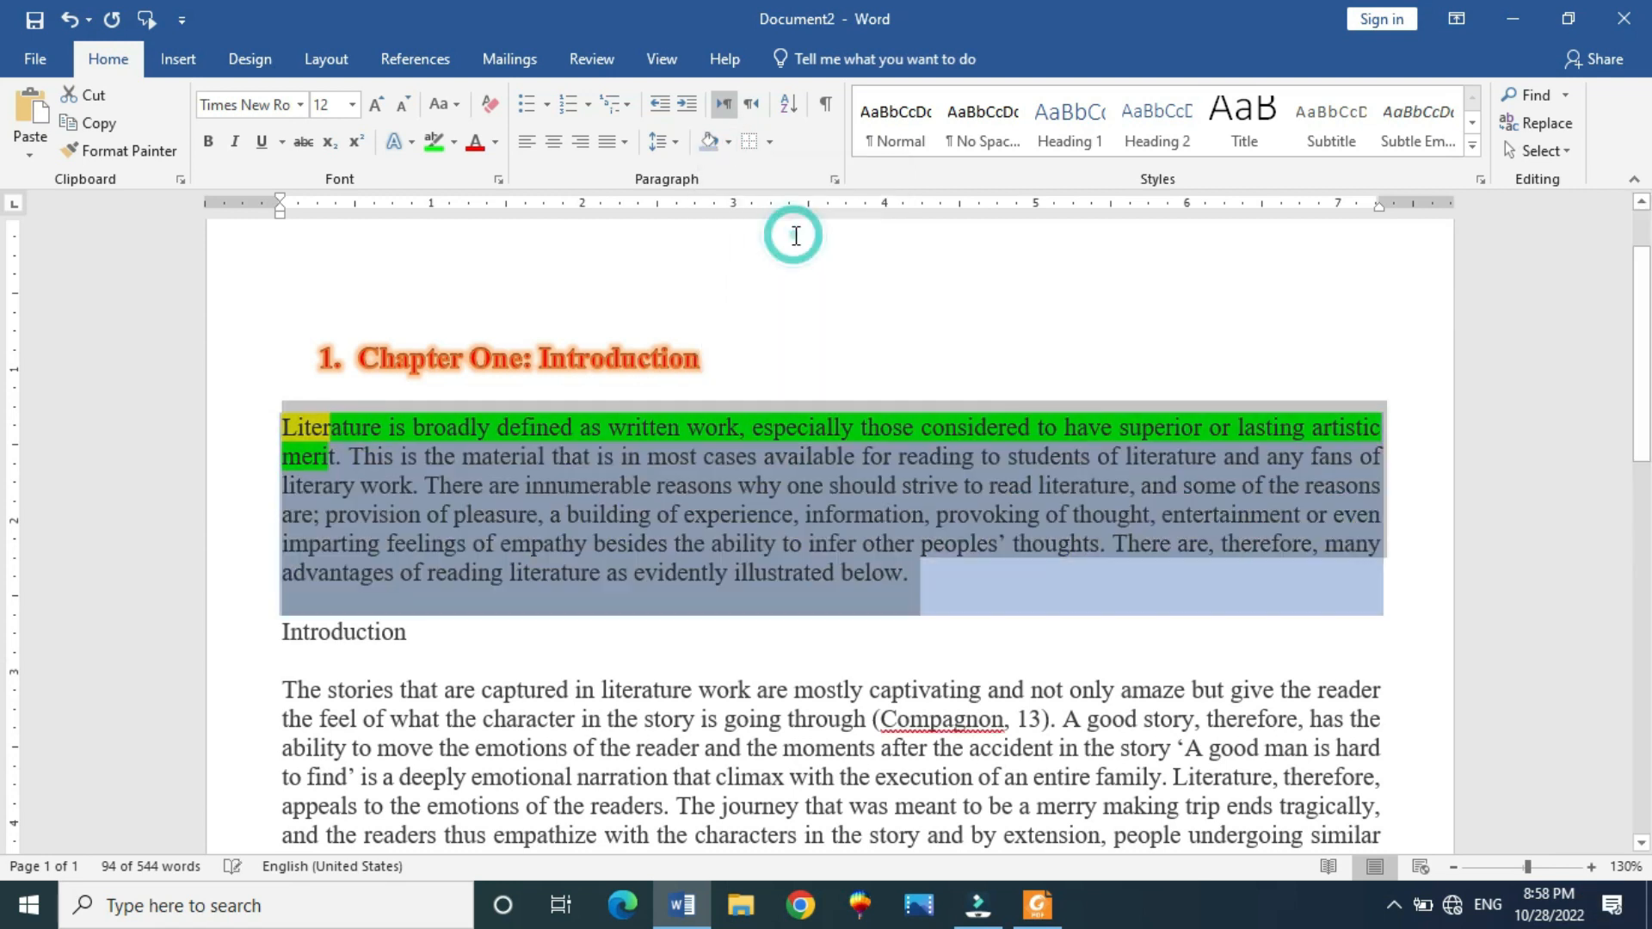
click(925, 395)
click(839, 302)
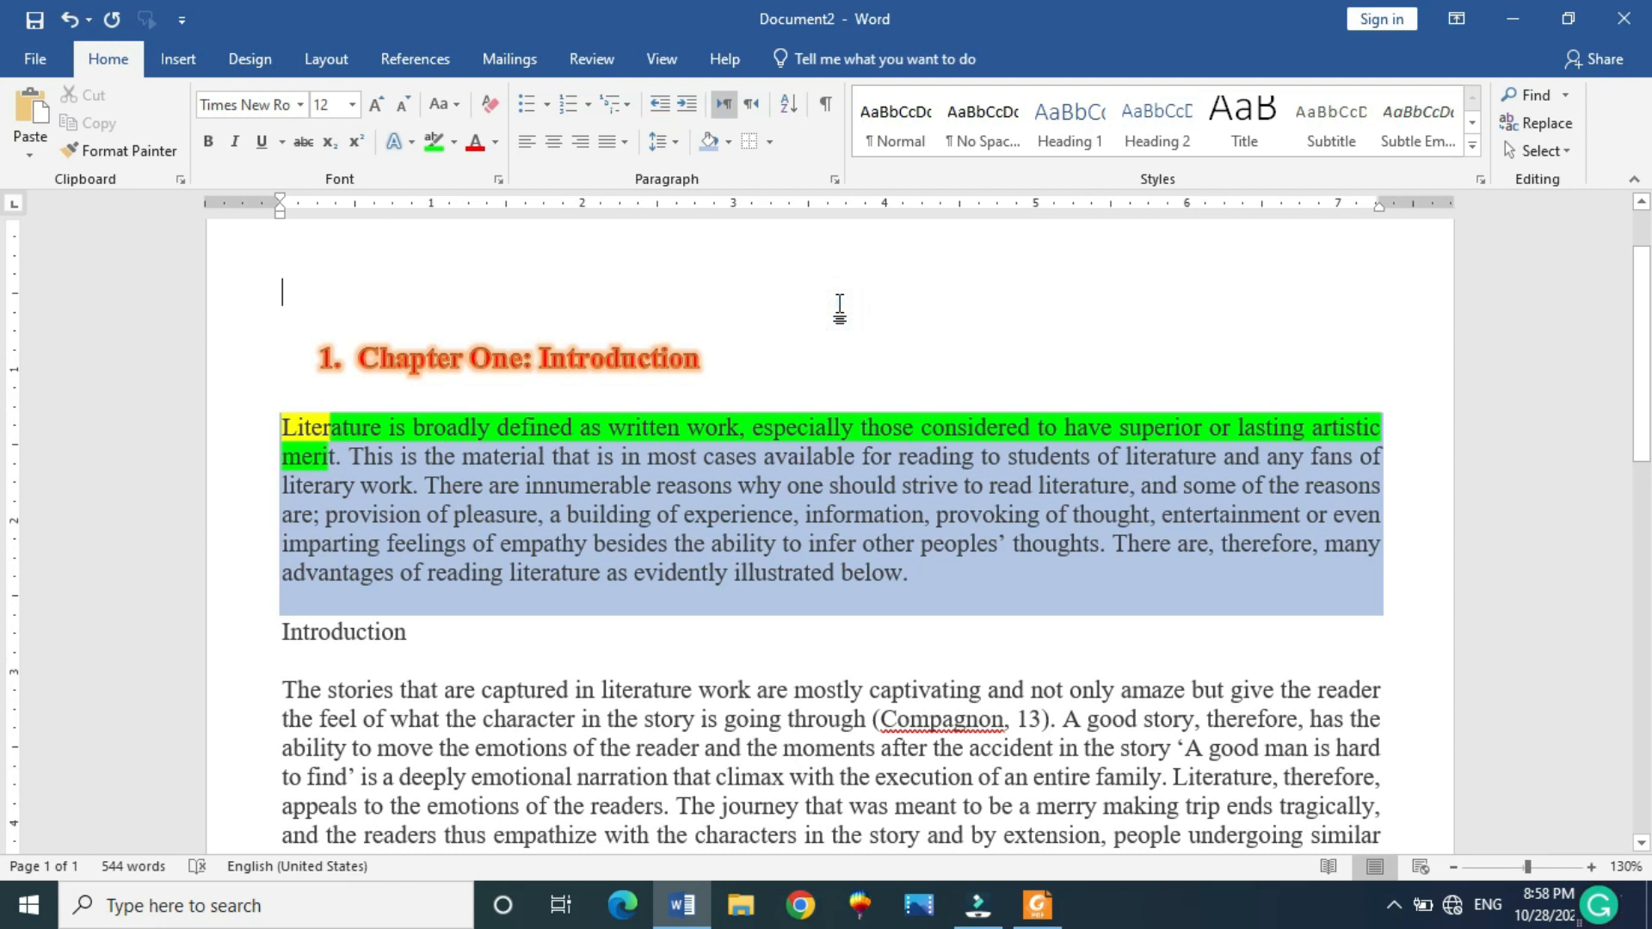
Select the whole opening body paragraph and apply a Bottom Border to it
click(277, 427)
key(shift+Down)
key(shift+Down)
key(shift+Down)
key(shift+Down)
key(shift+Down)
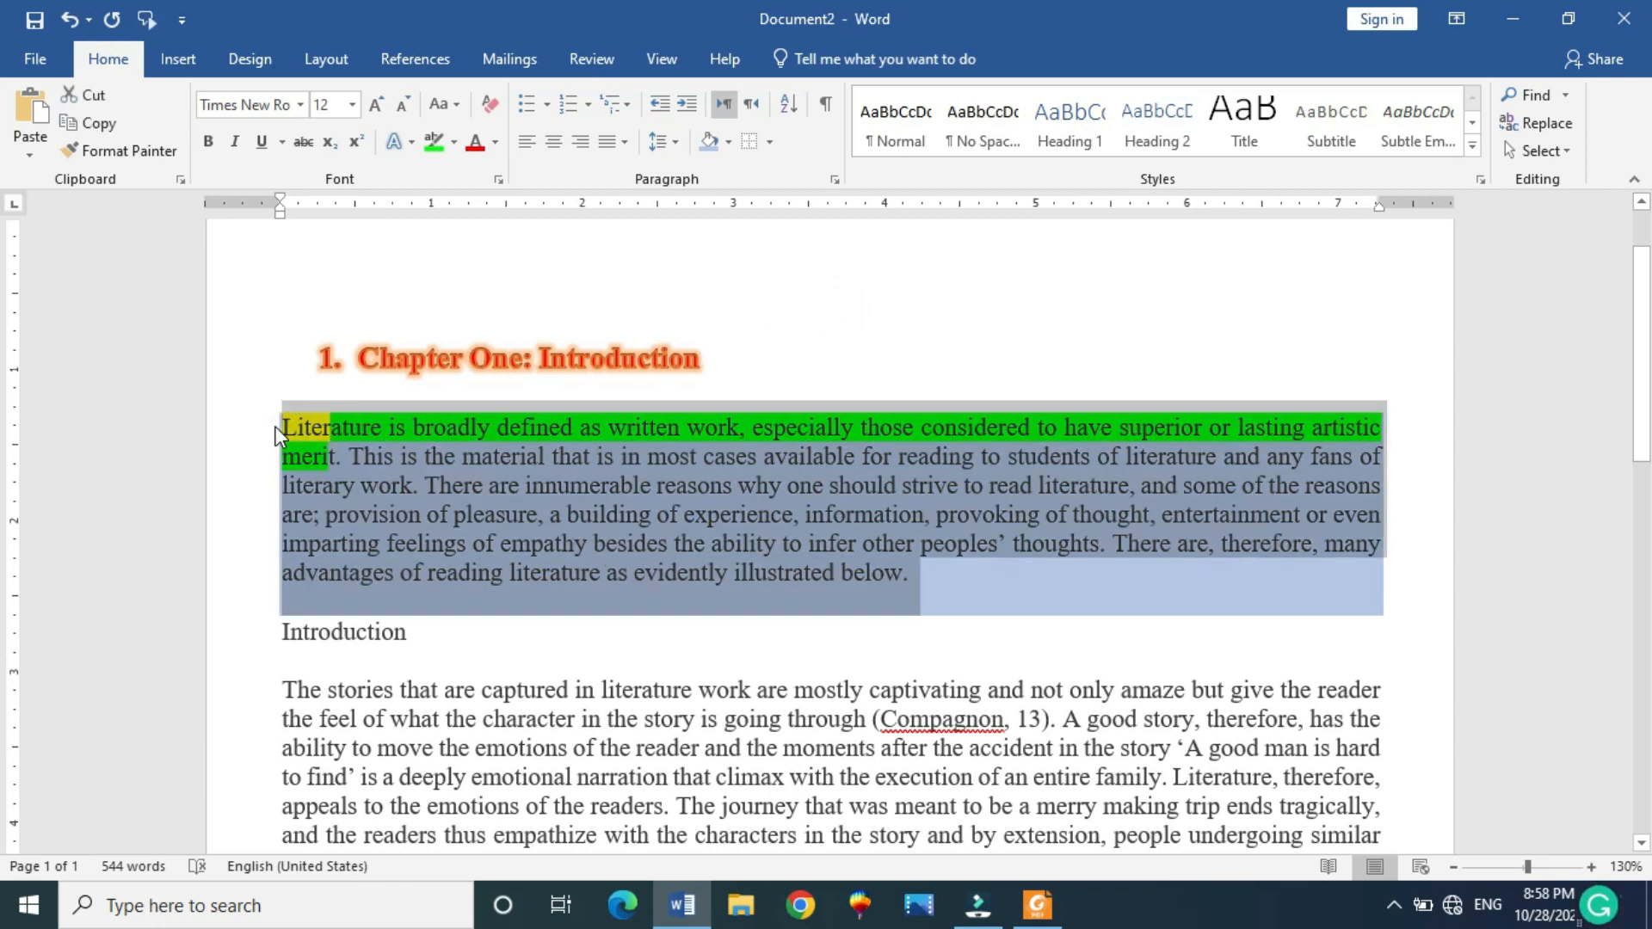
click(771, 143)
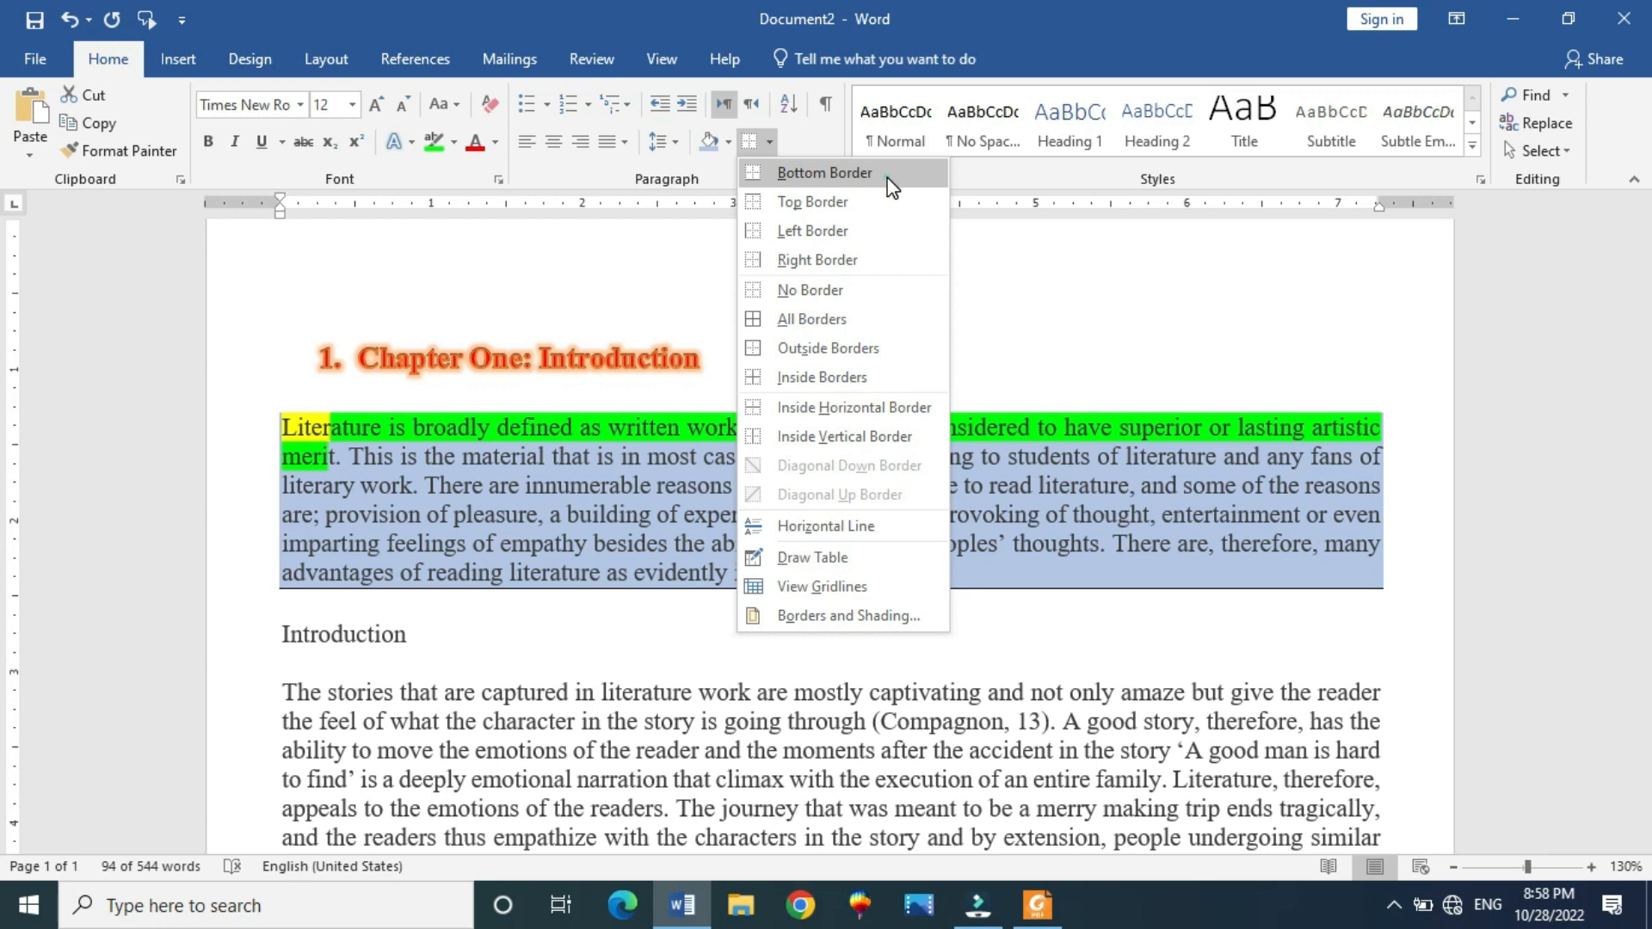
click(887, 175)
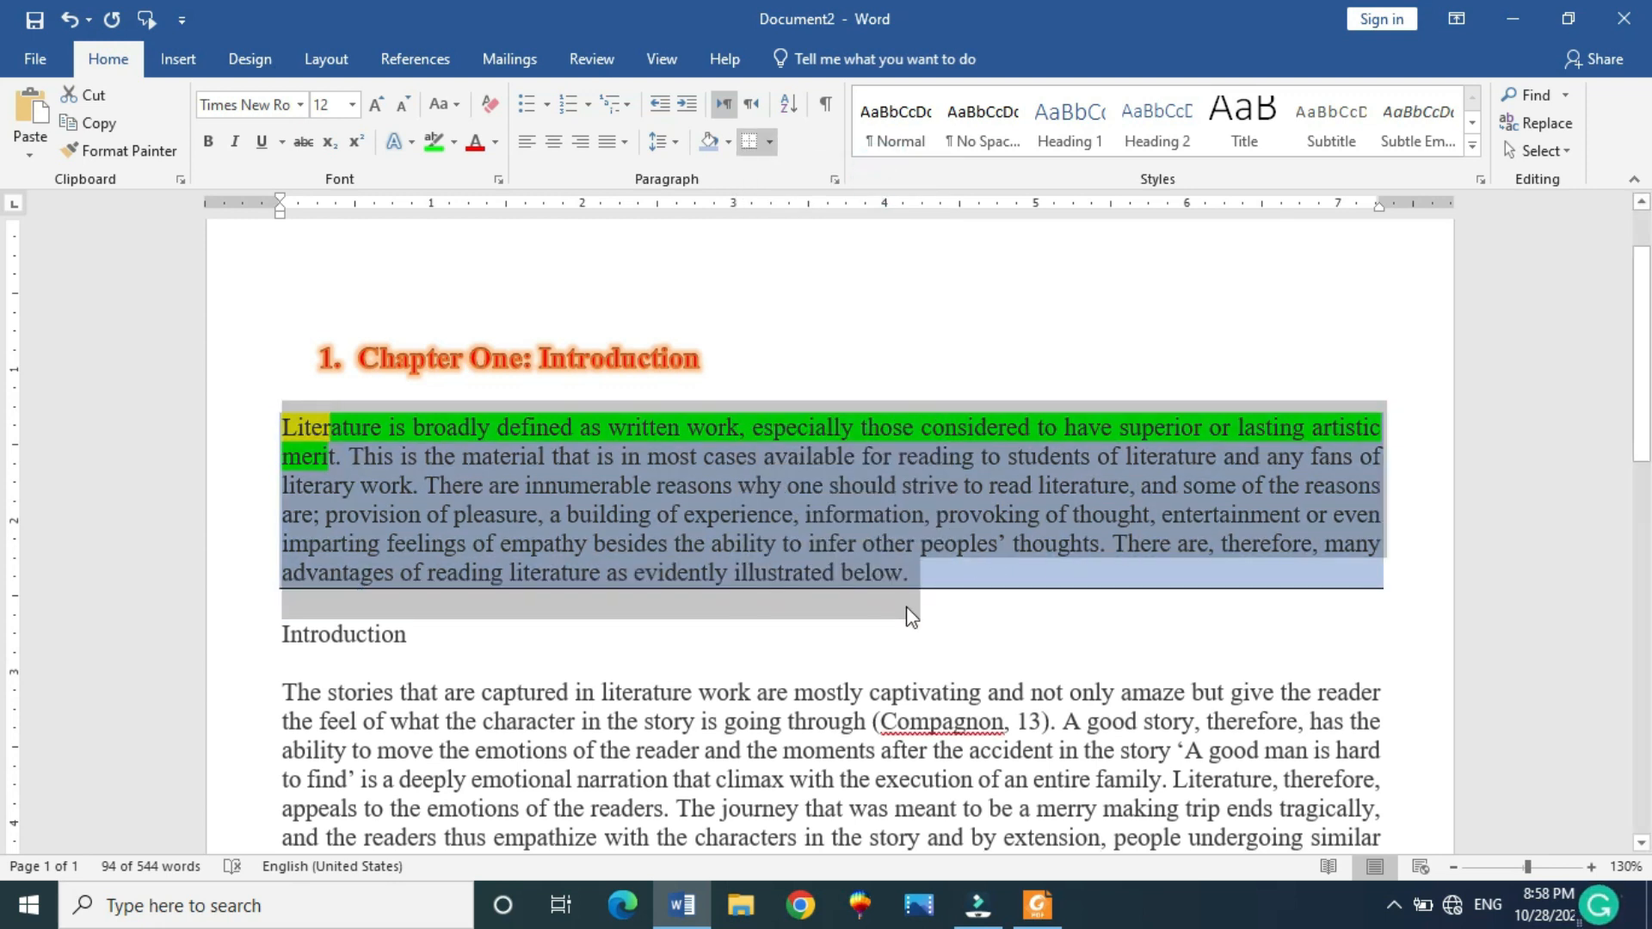
Change the opening body paragraph's shading to white
click(279, 419)
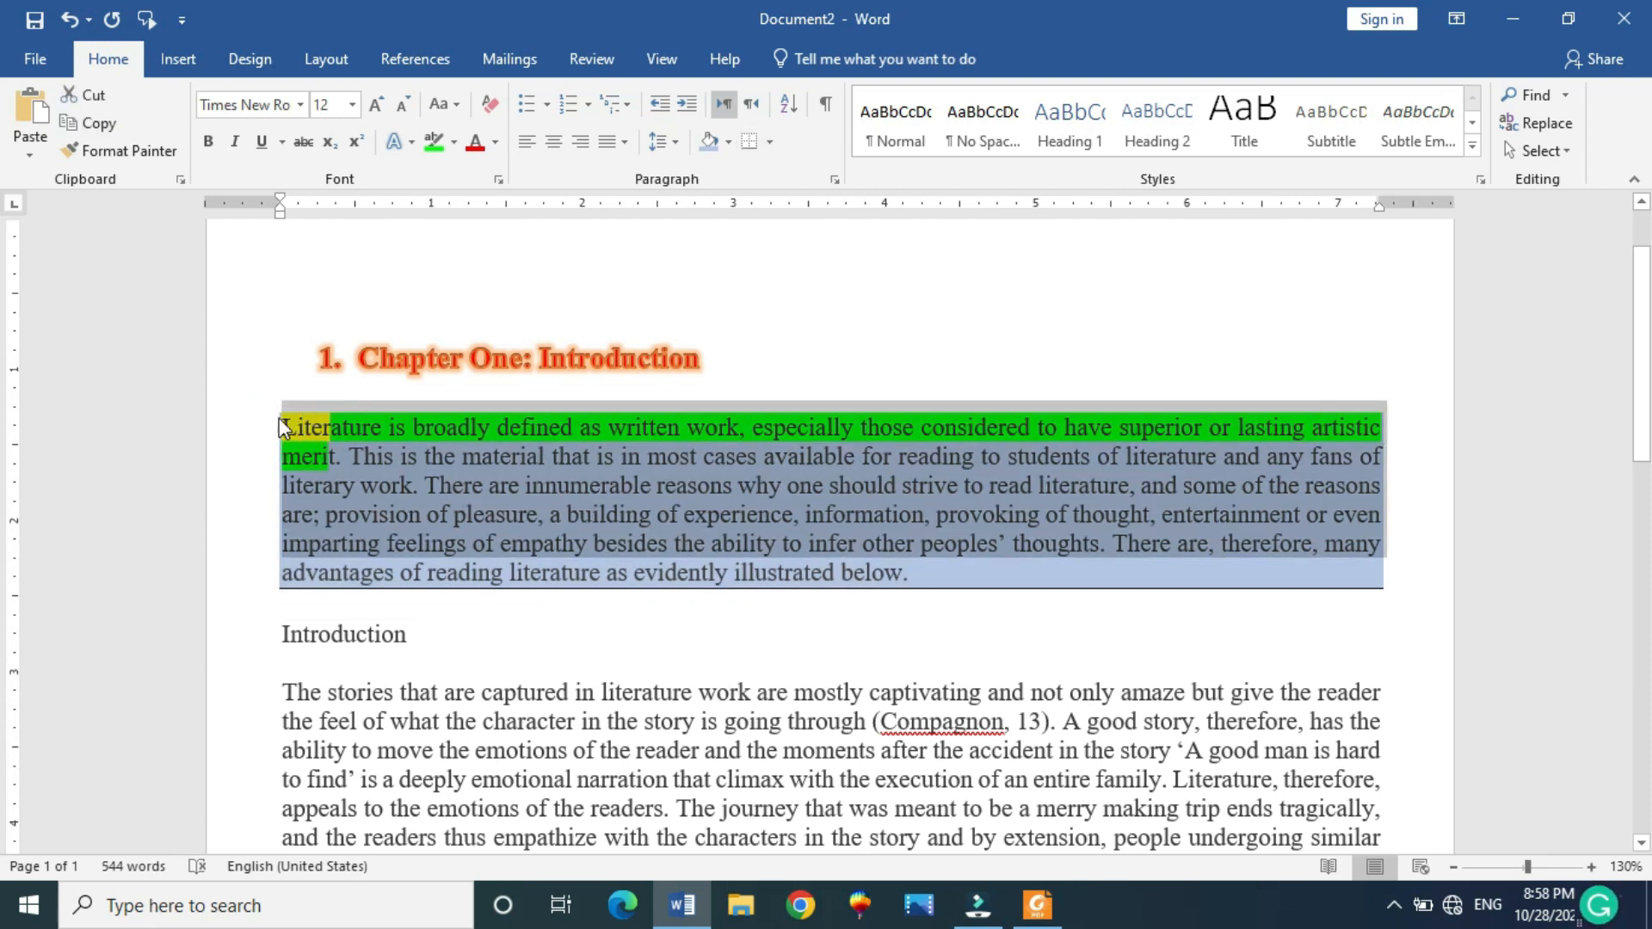
double_click(279, 417)
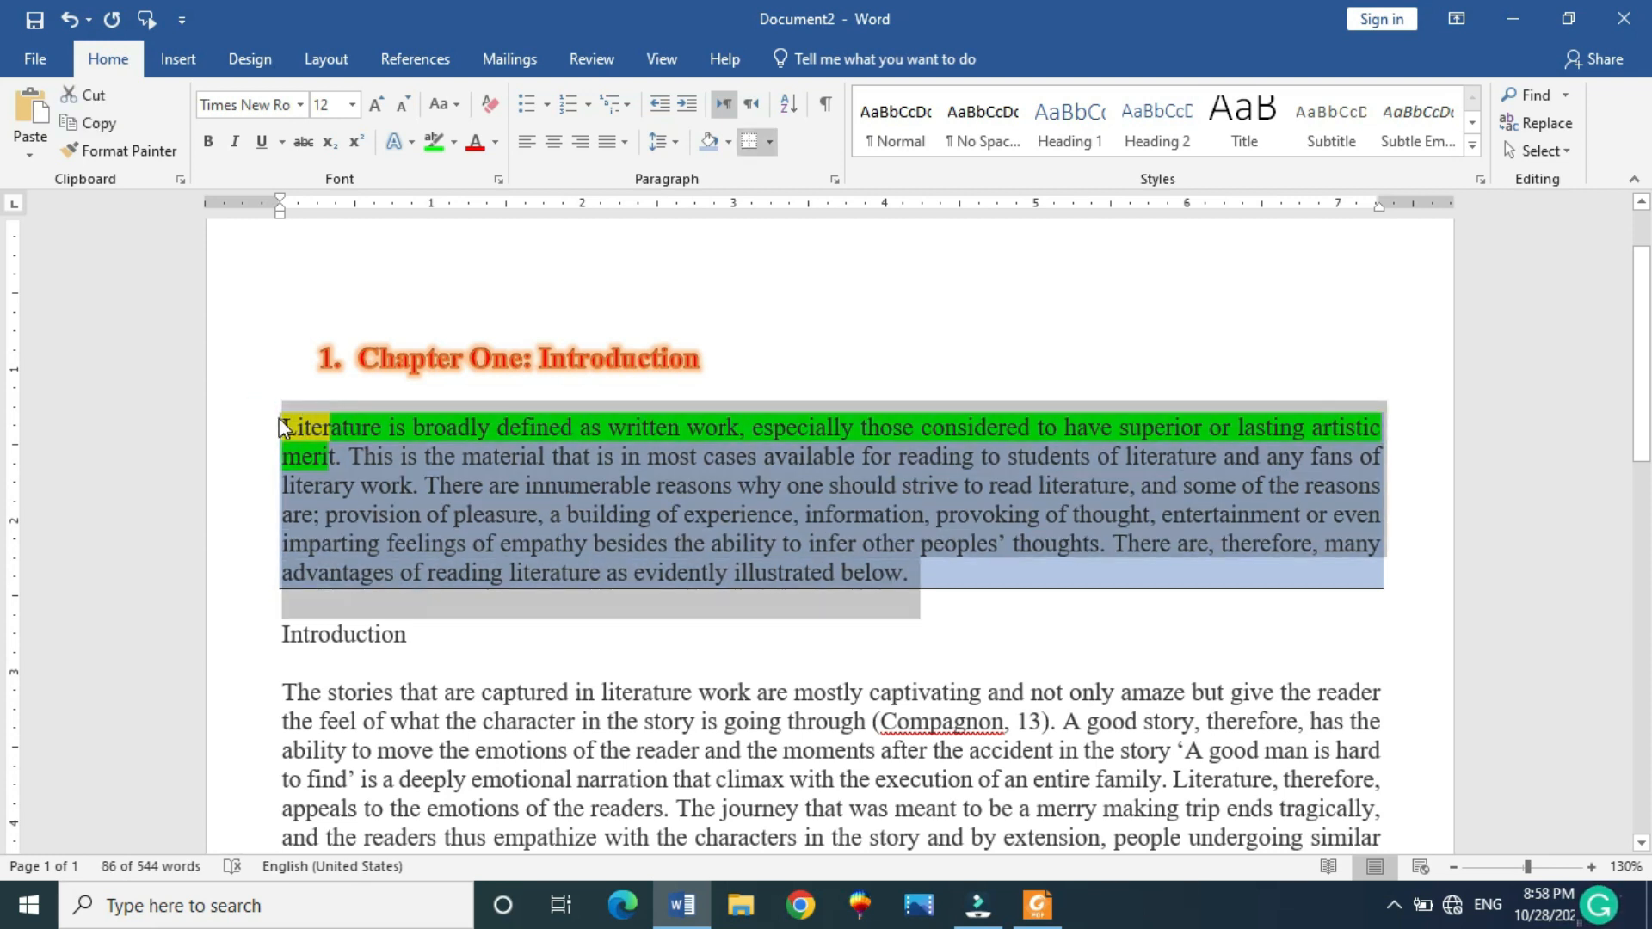
click(729, 143)
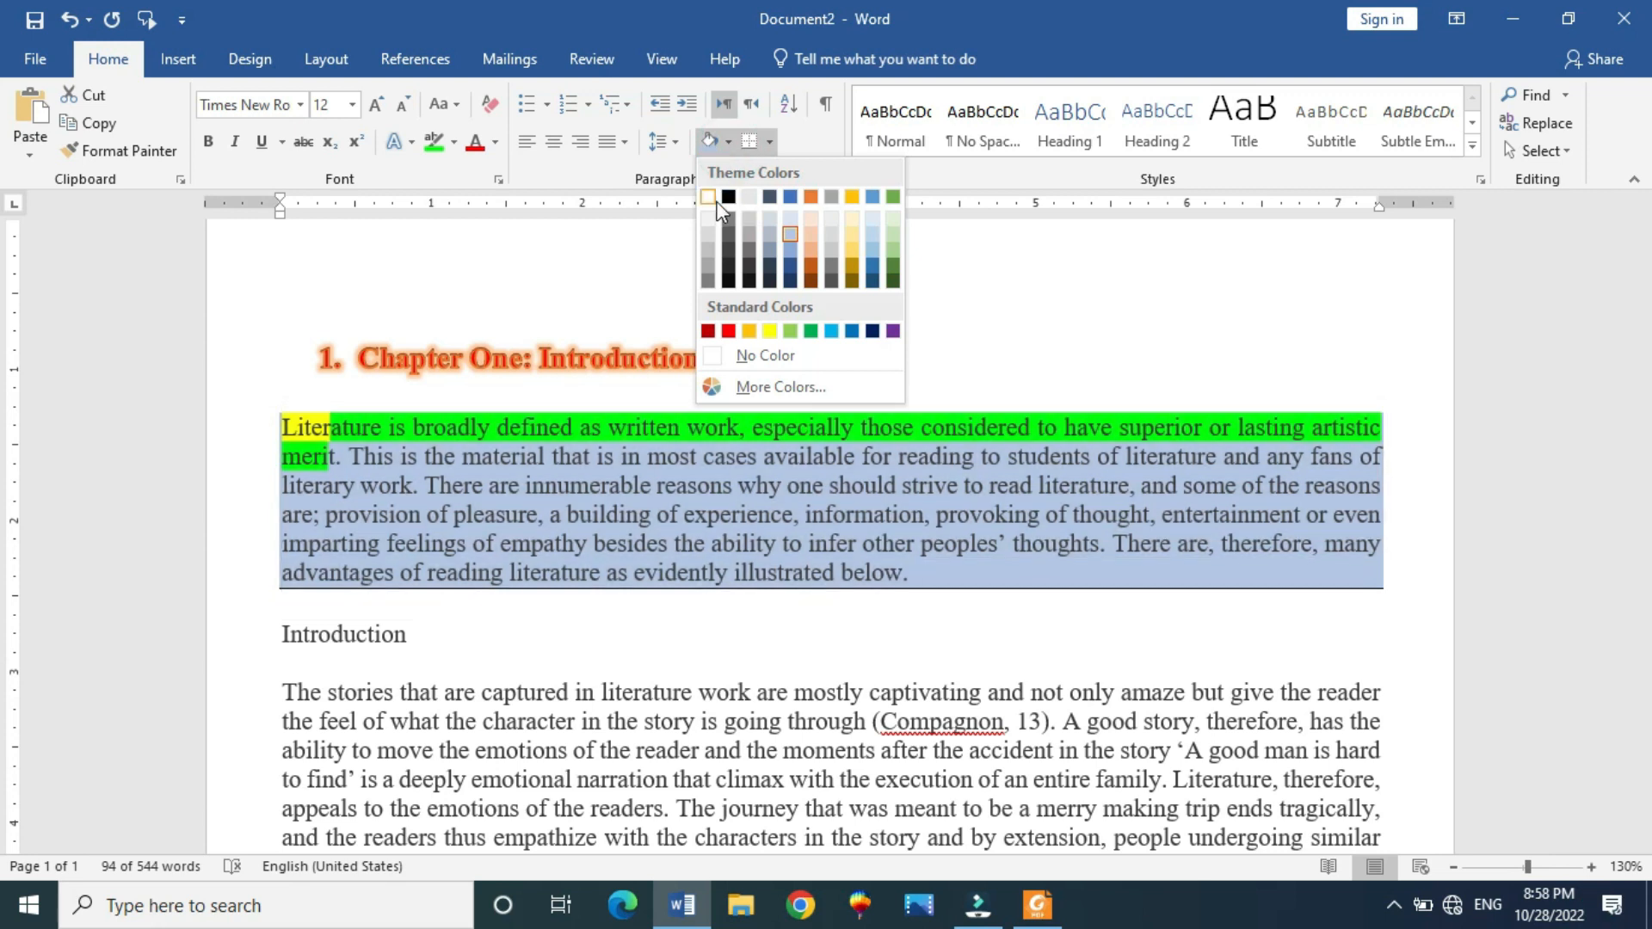
click(711, 201)
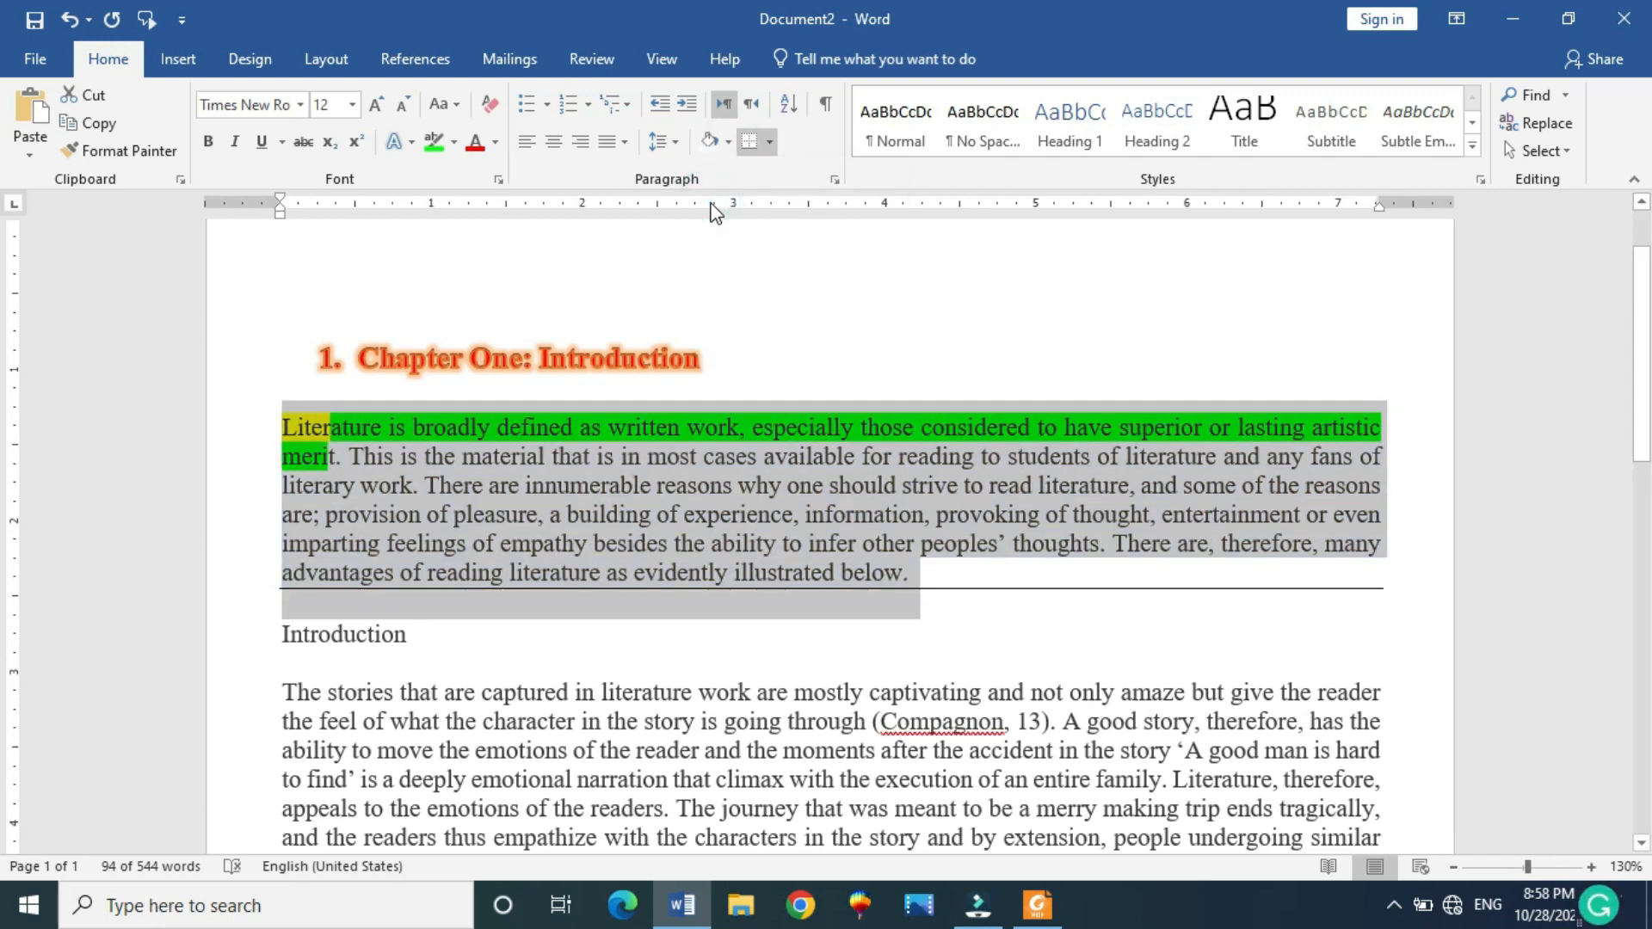
click(842, 377)
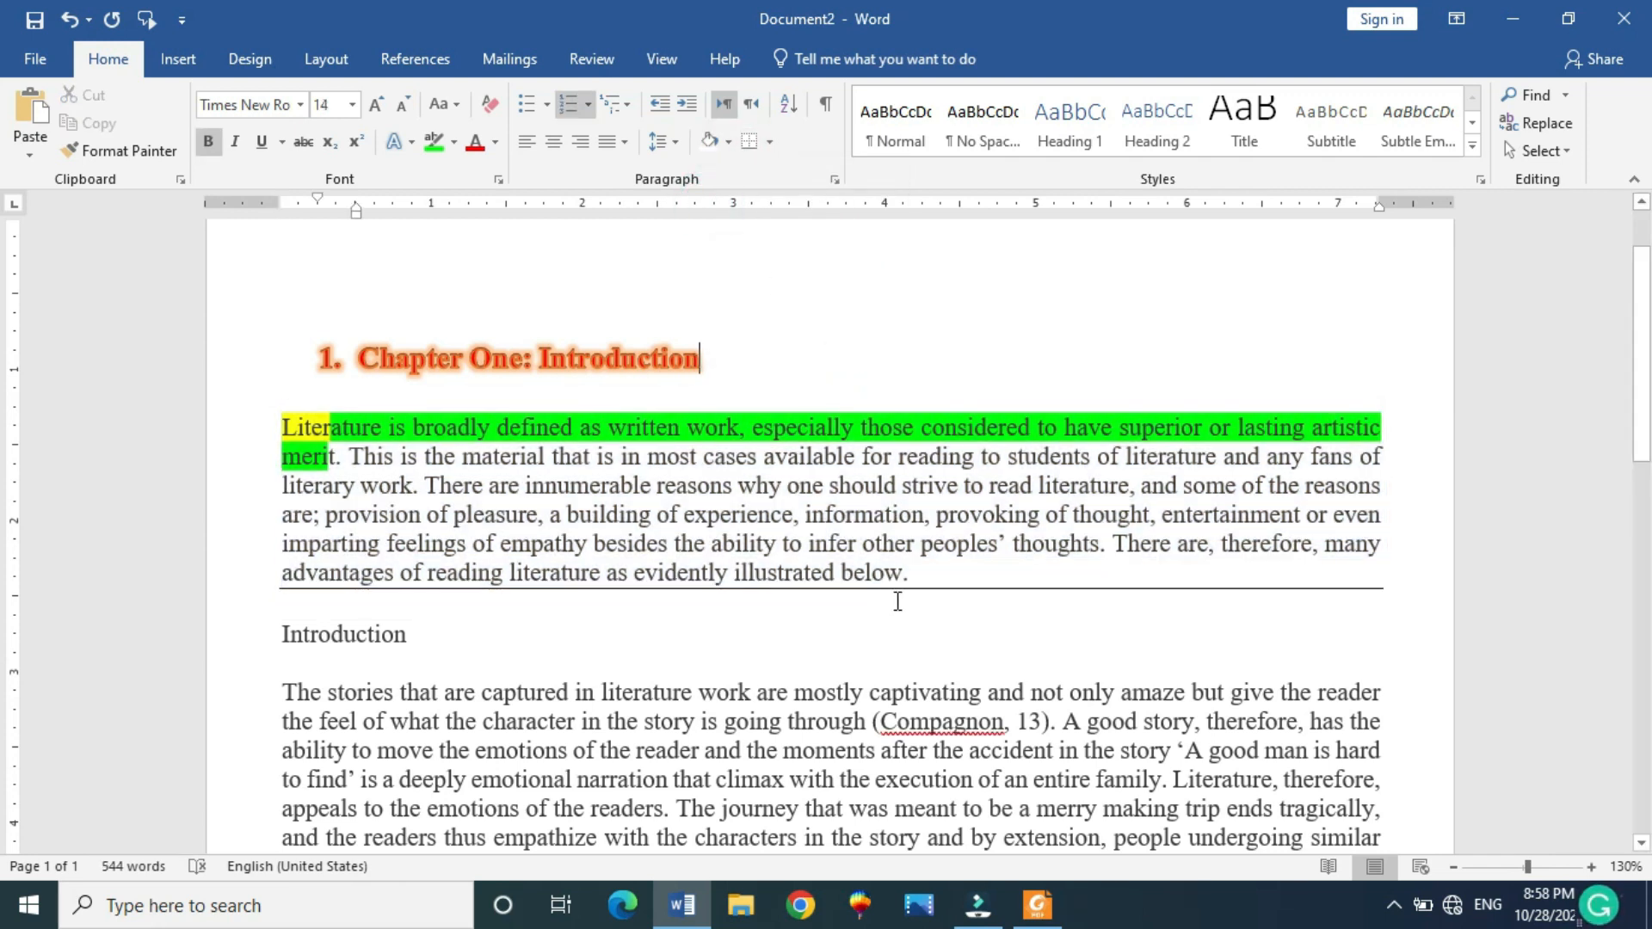
Select the opening body paragraph again and set it to No Border
click(955, 596)
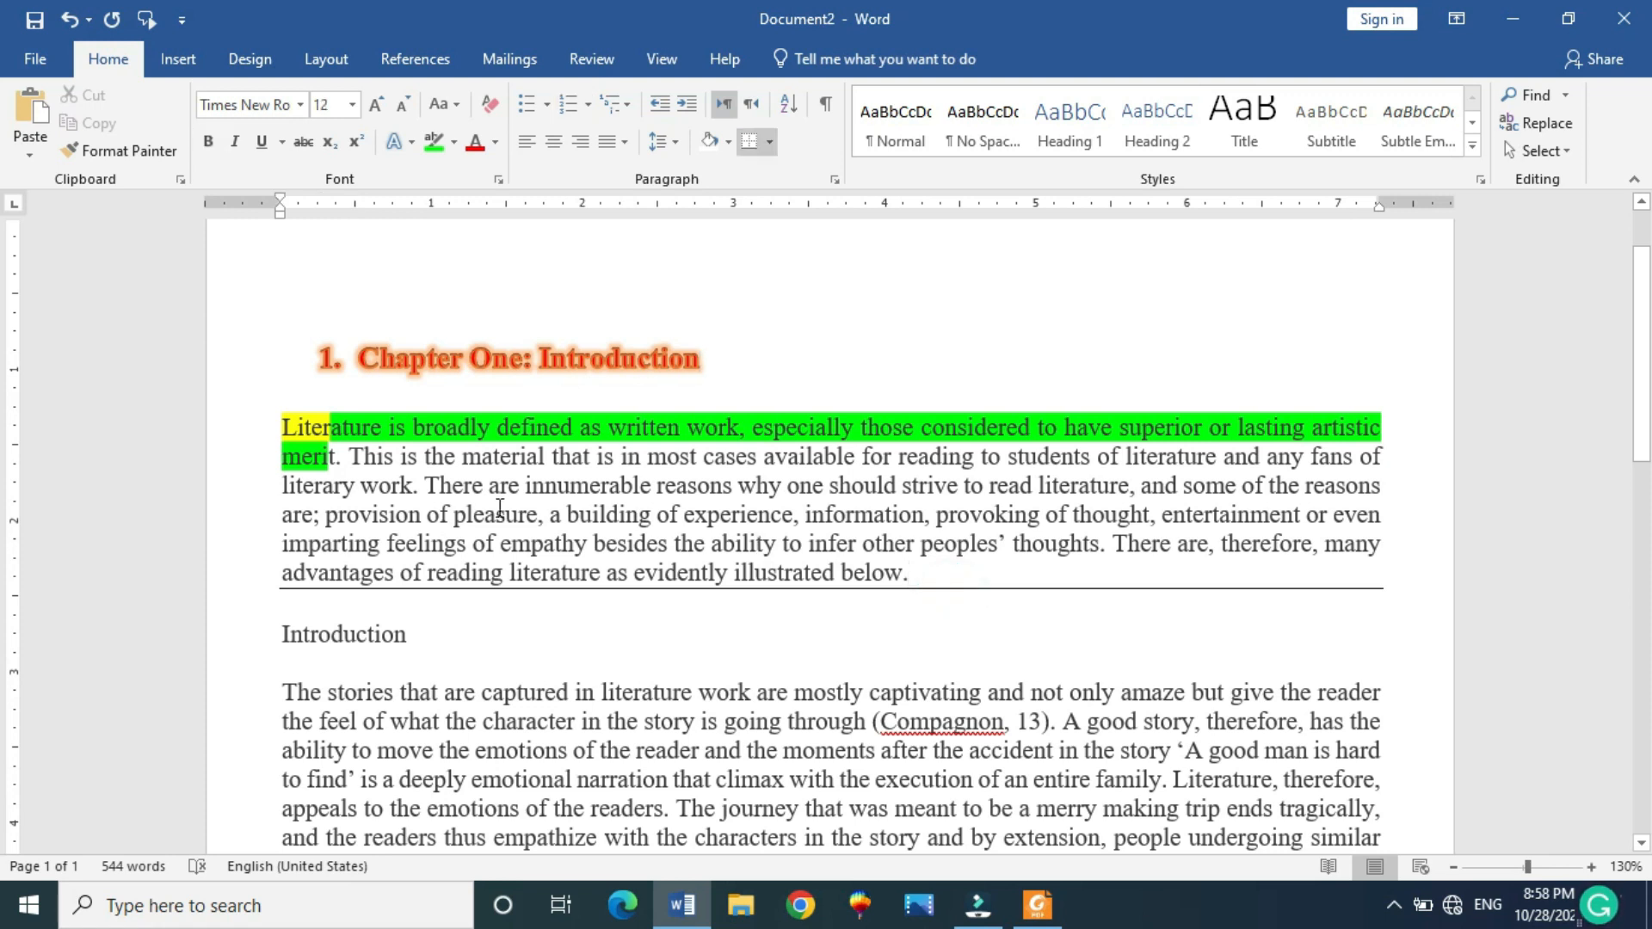
key(shift+Up)
key(shift+Up)
key(shift+Up)
key(shift+Up)
key(shift+Up)
key(shift+Home)
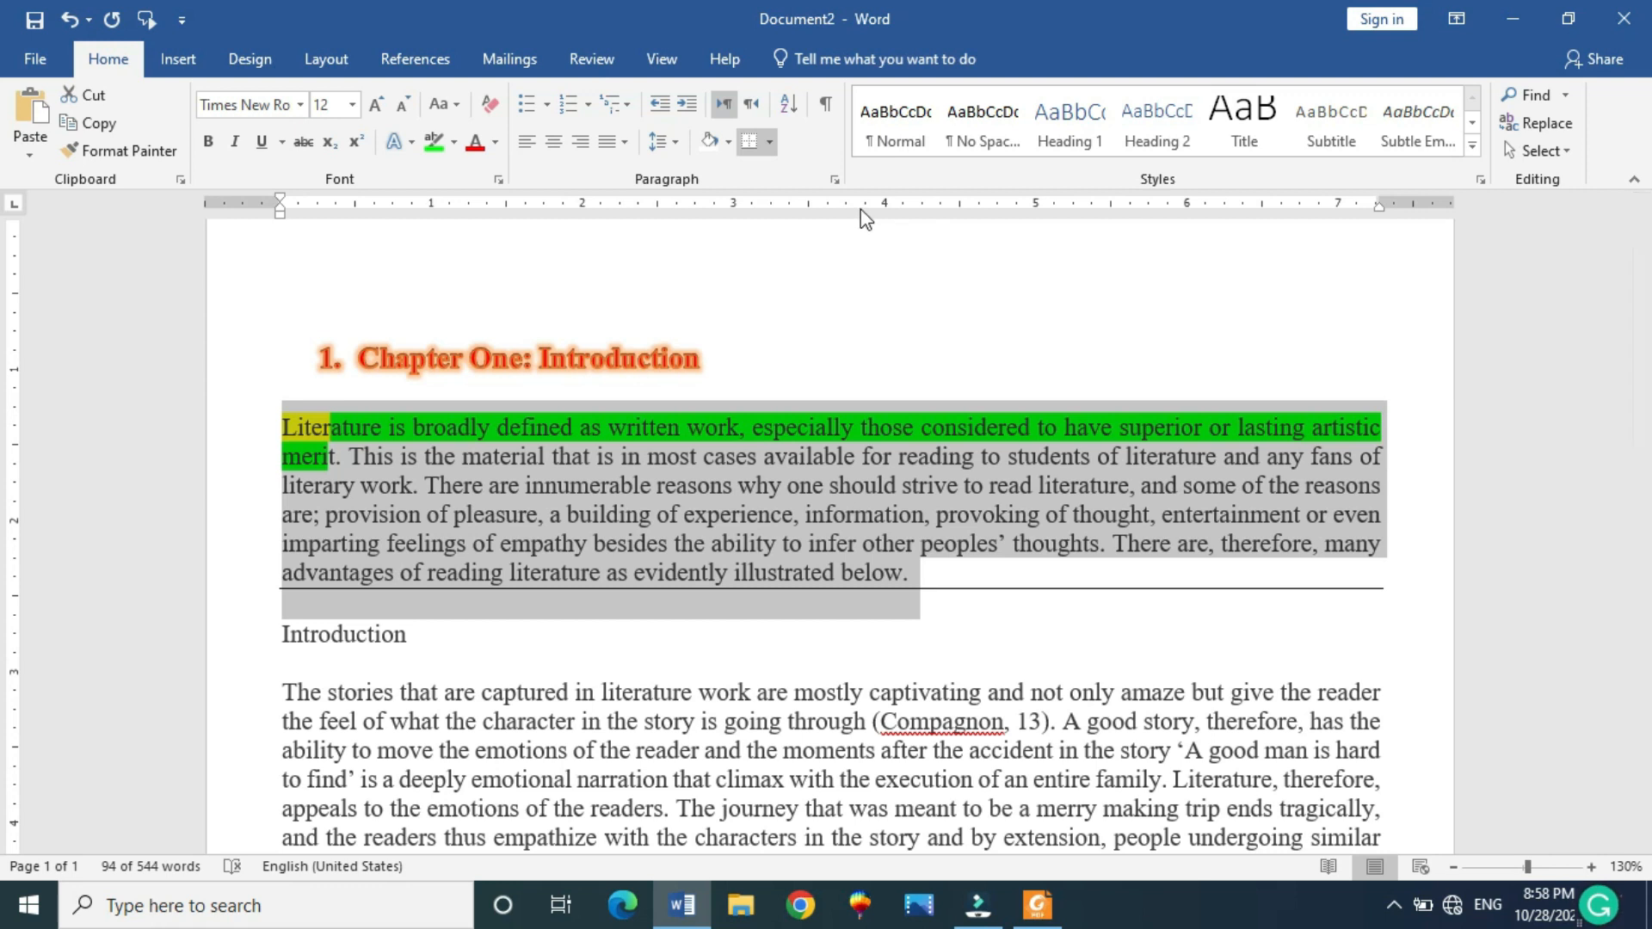
click(769, 148)
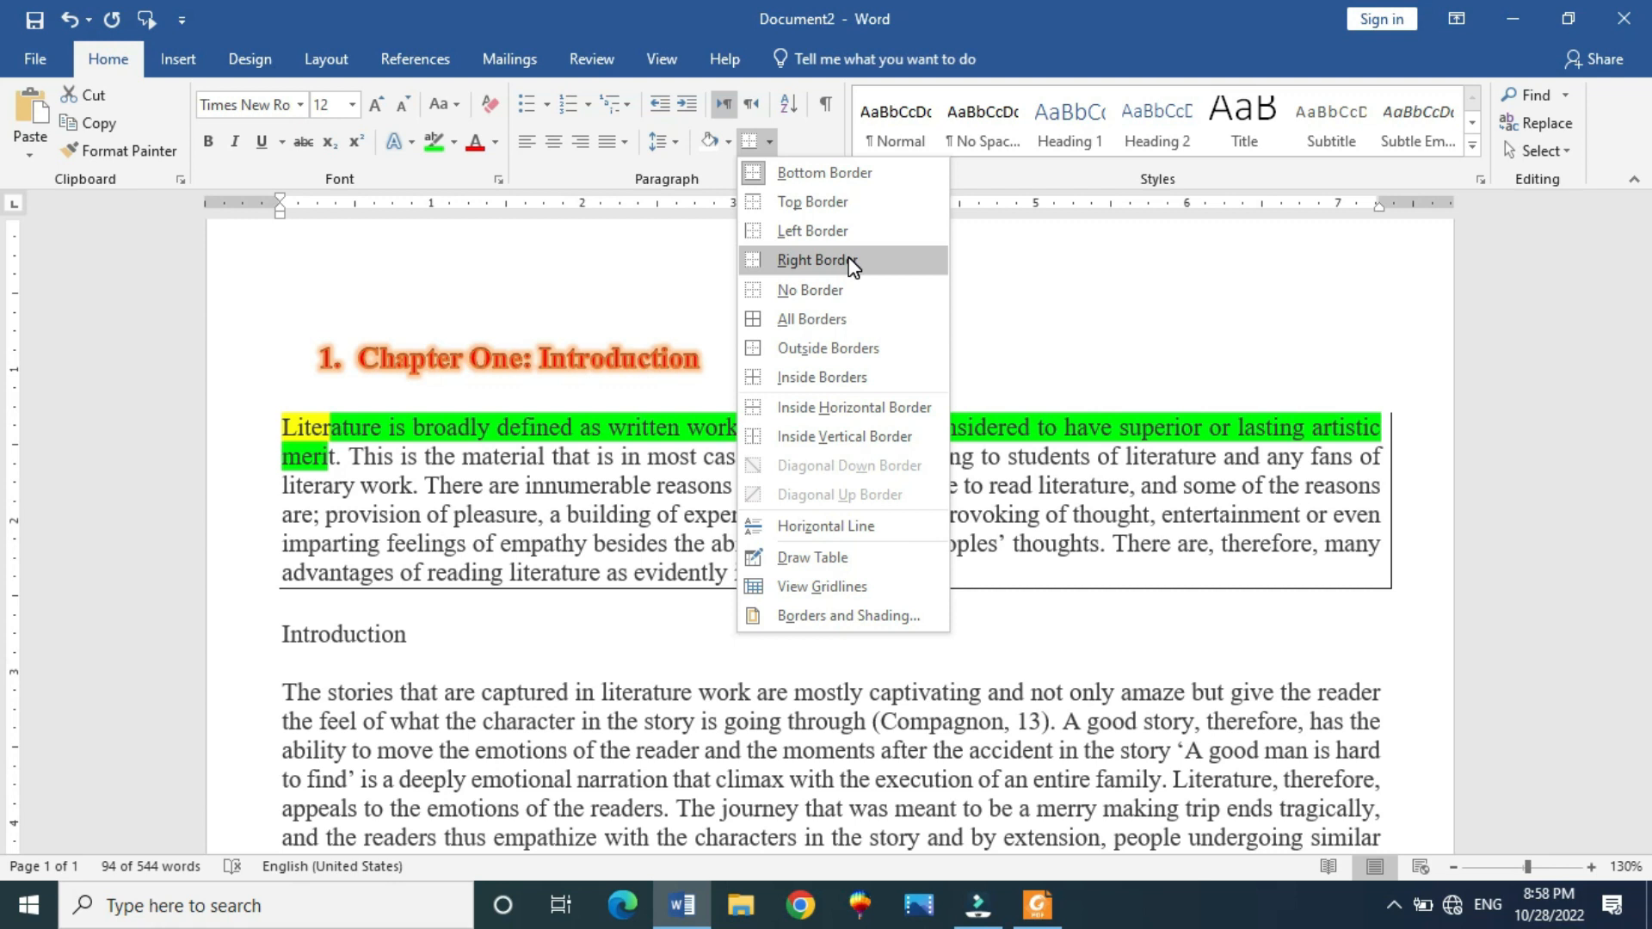
click(854, 291)
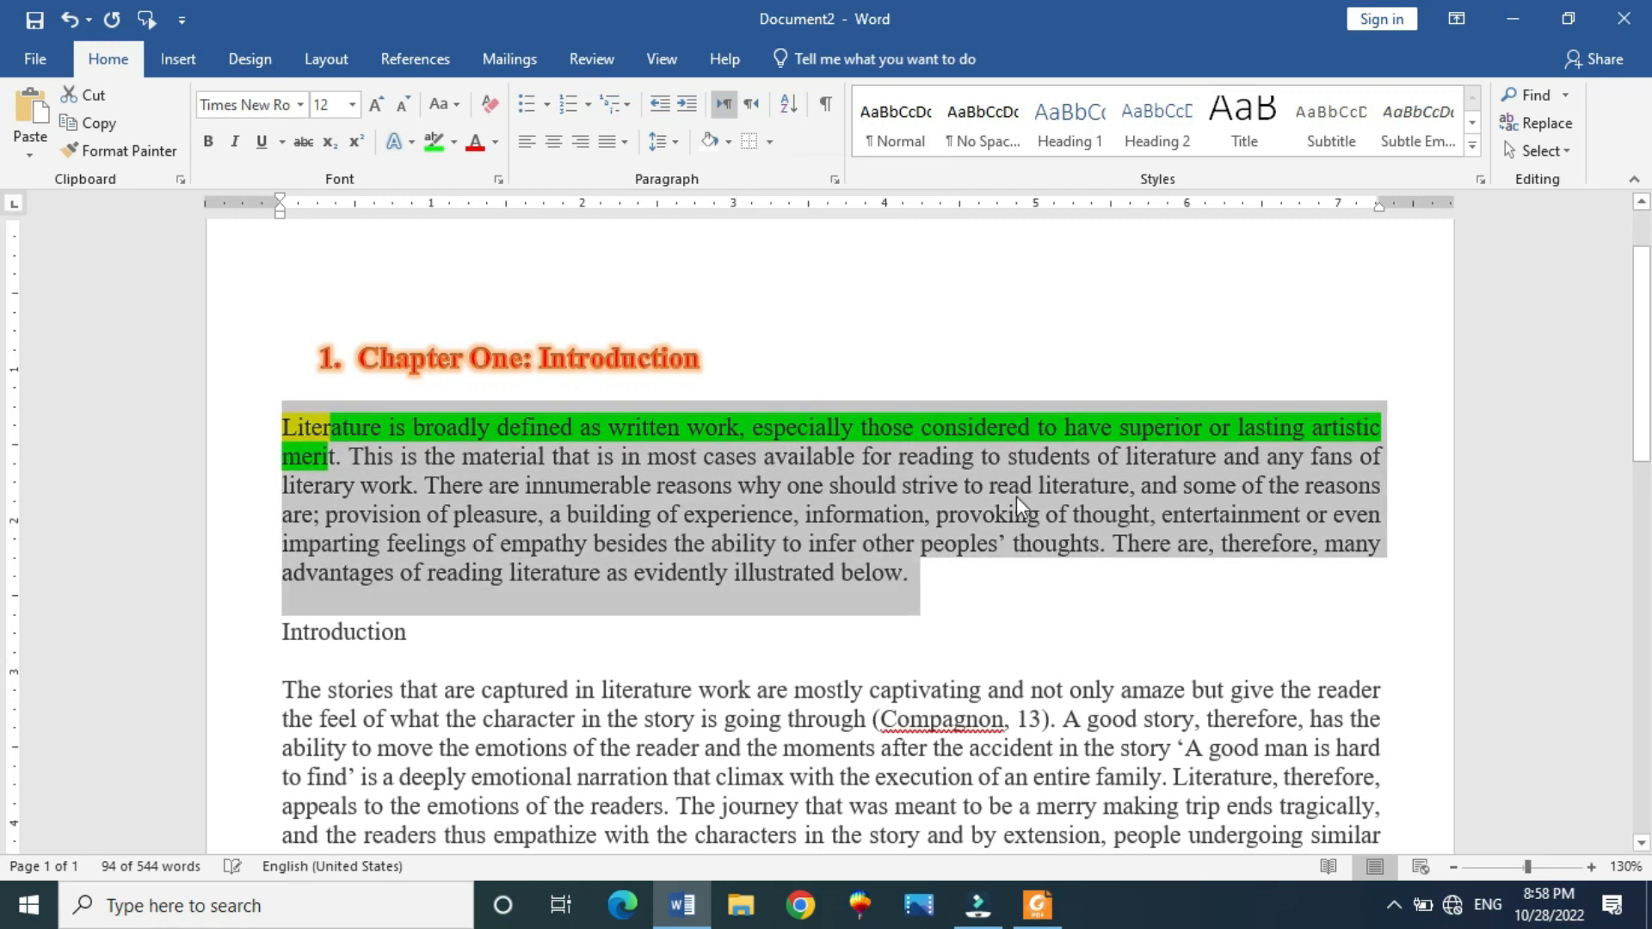
Apply All Borders to the opening body paragraph
click(769, 141)
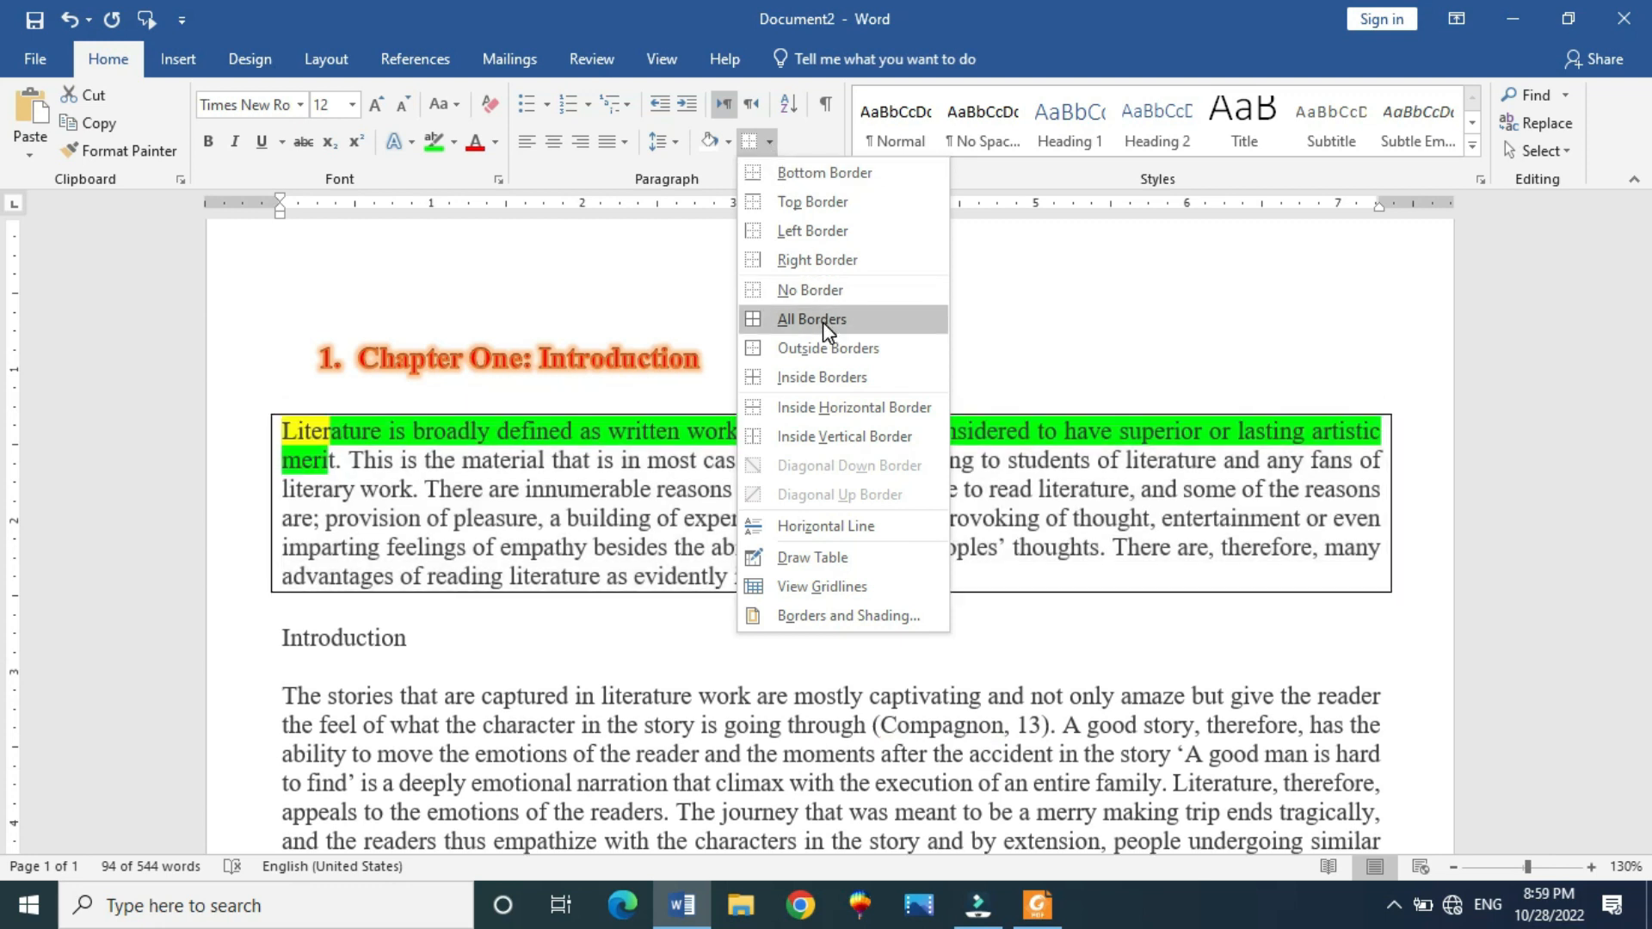
click(822, 319)
triple_click(941, 518)
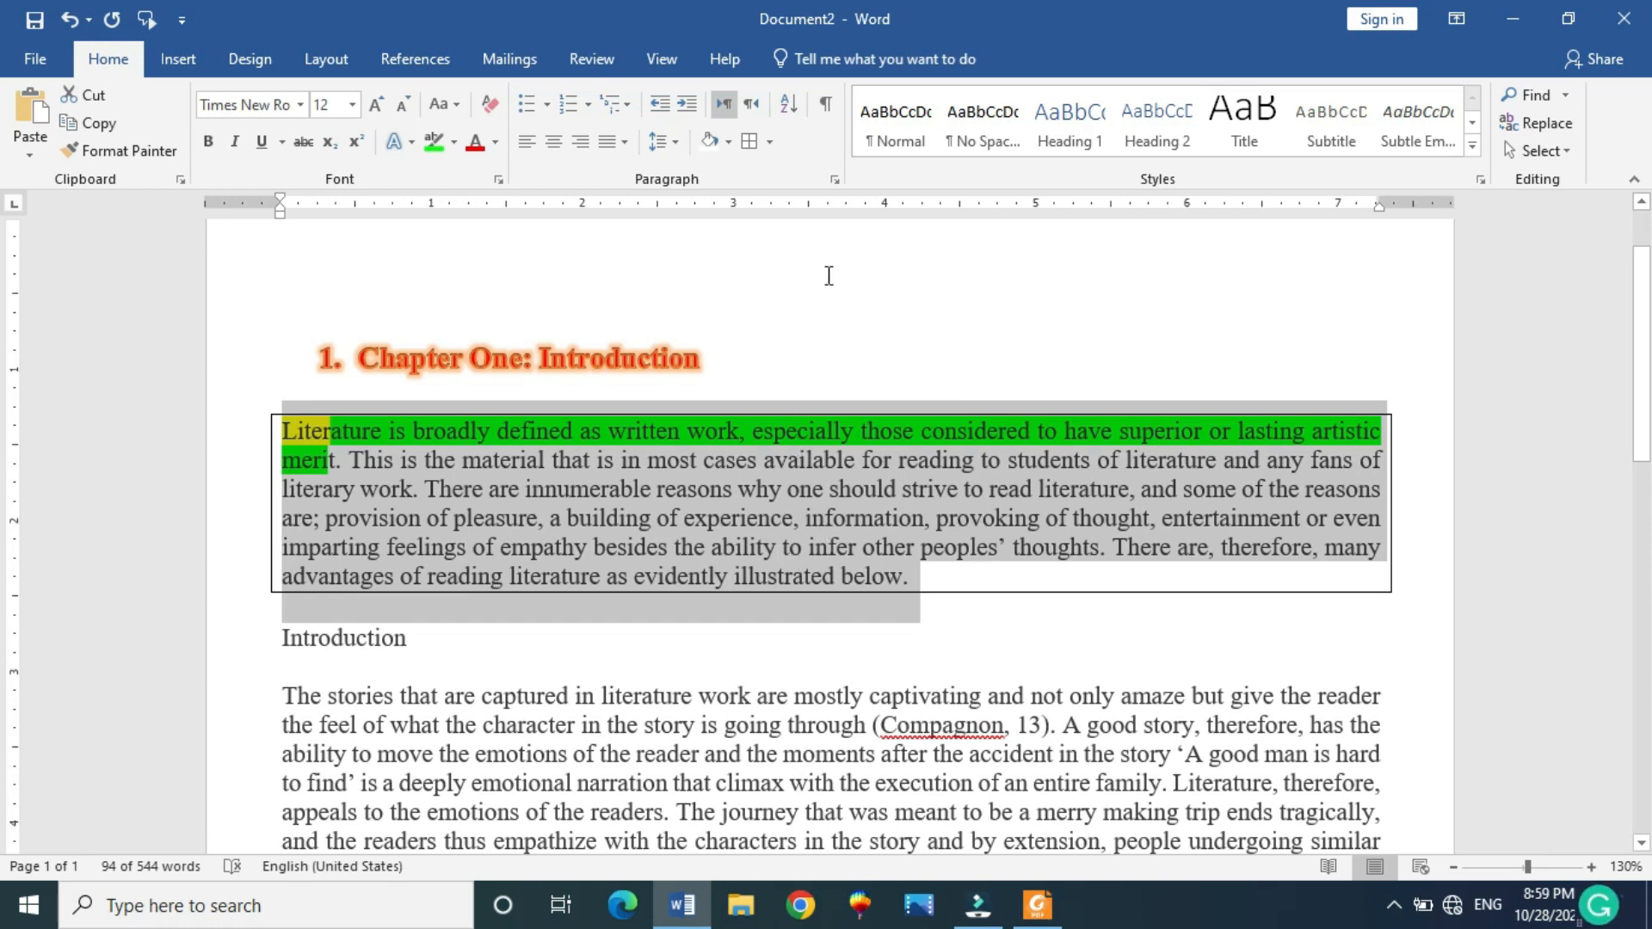
click(770, 143)
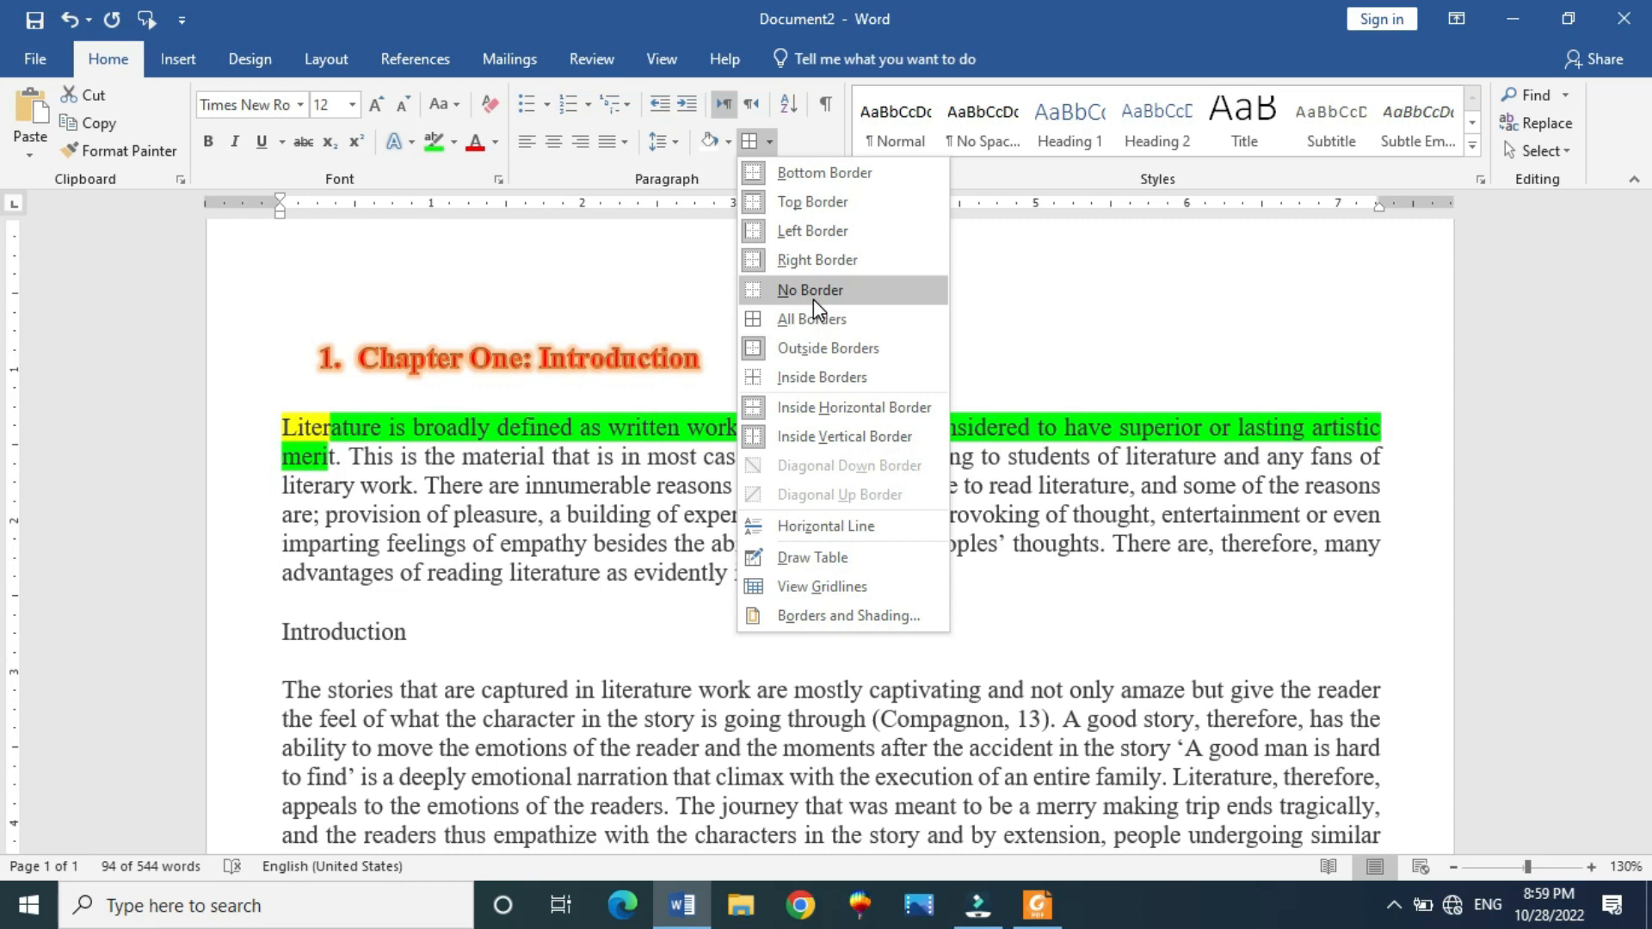
click(818, 316)
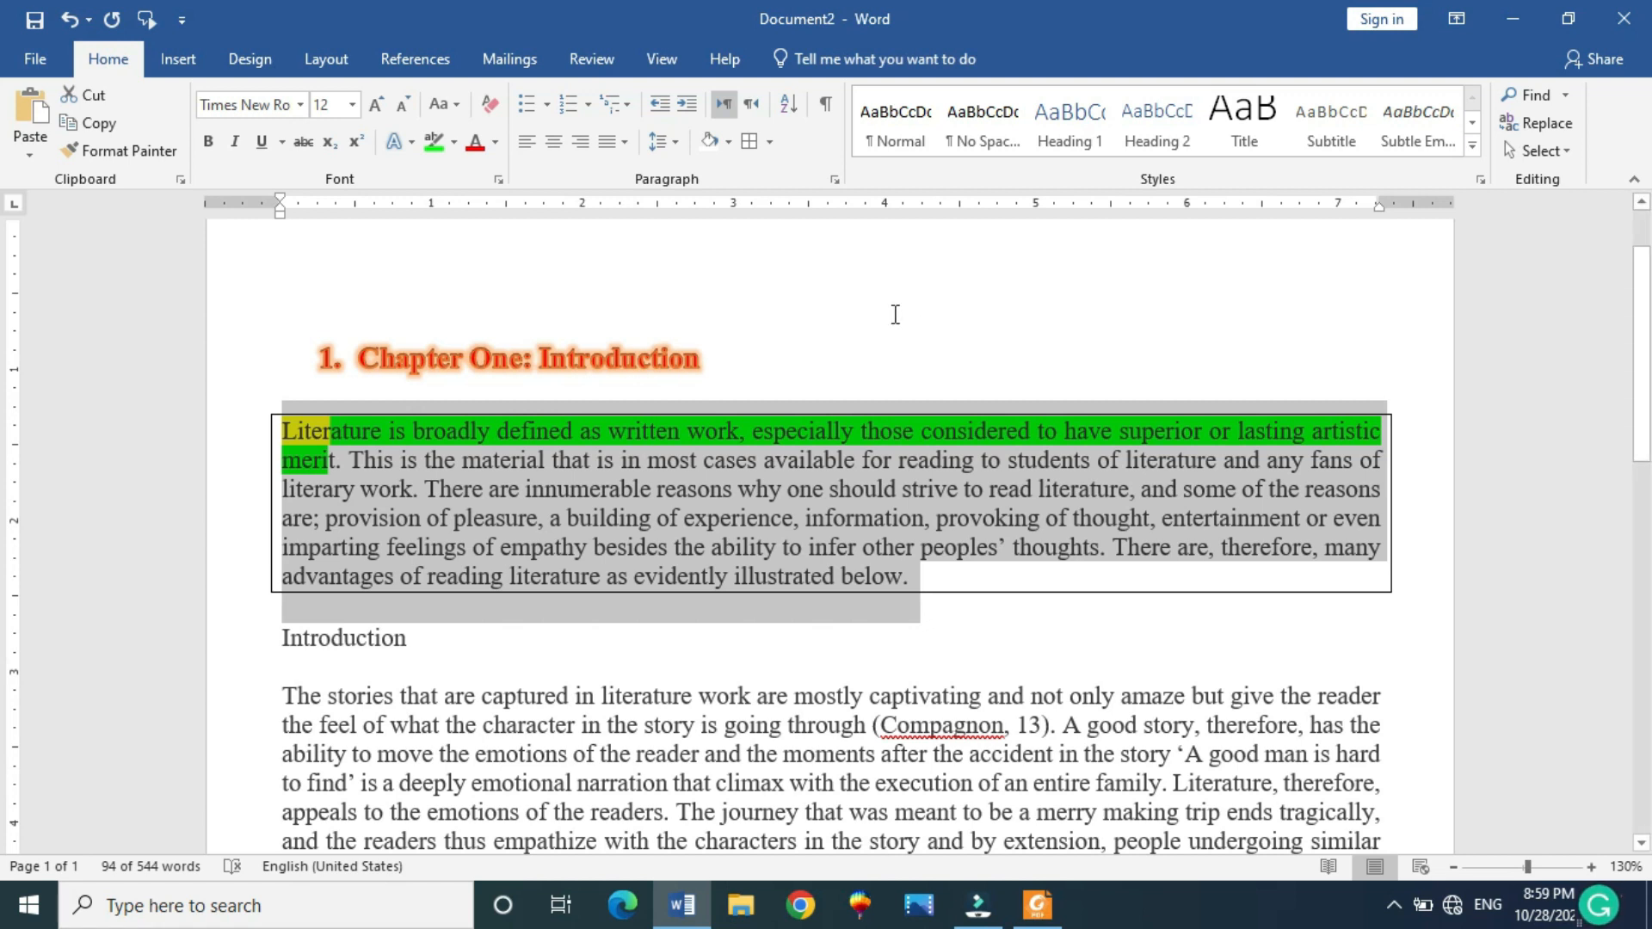
Remove the numbering and the indent from the "Chapter One: Introduction" heading
click(360, 349)
key(BackSpace)
key(BackSpace)
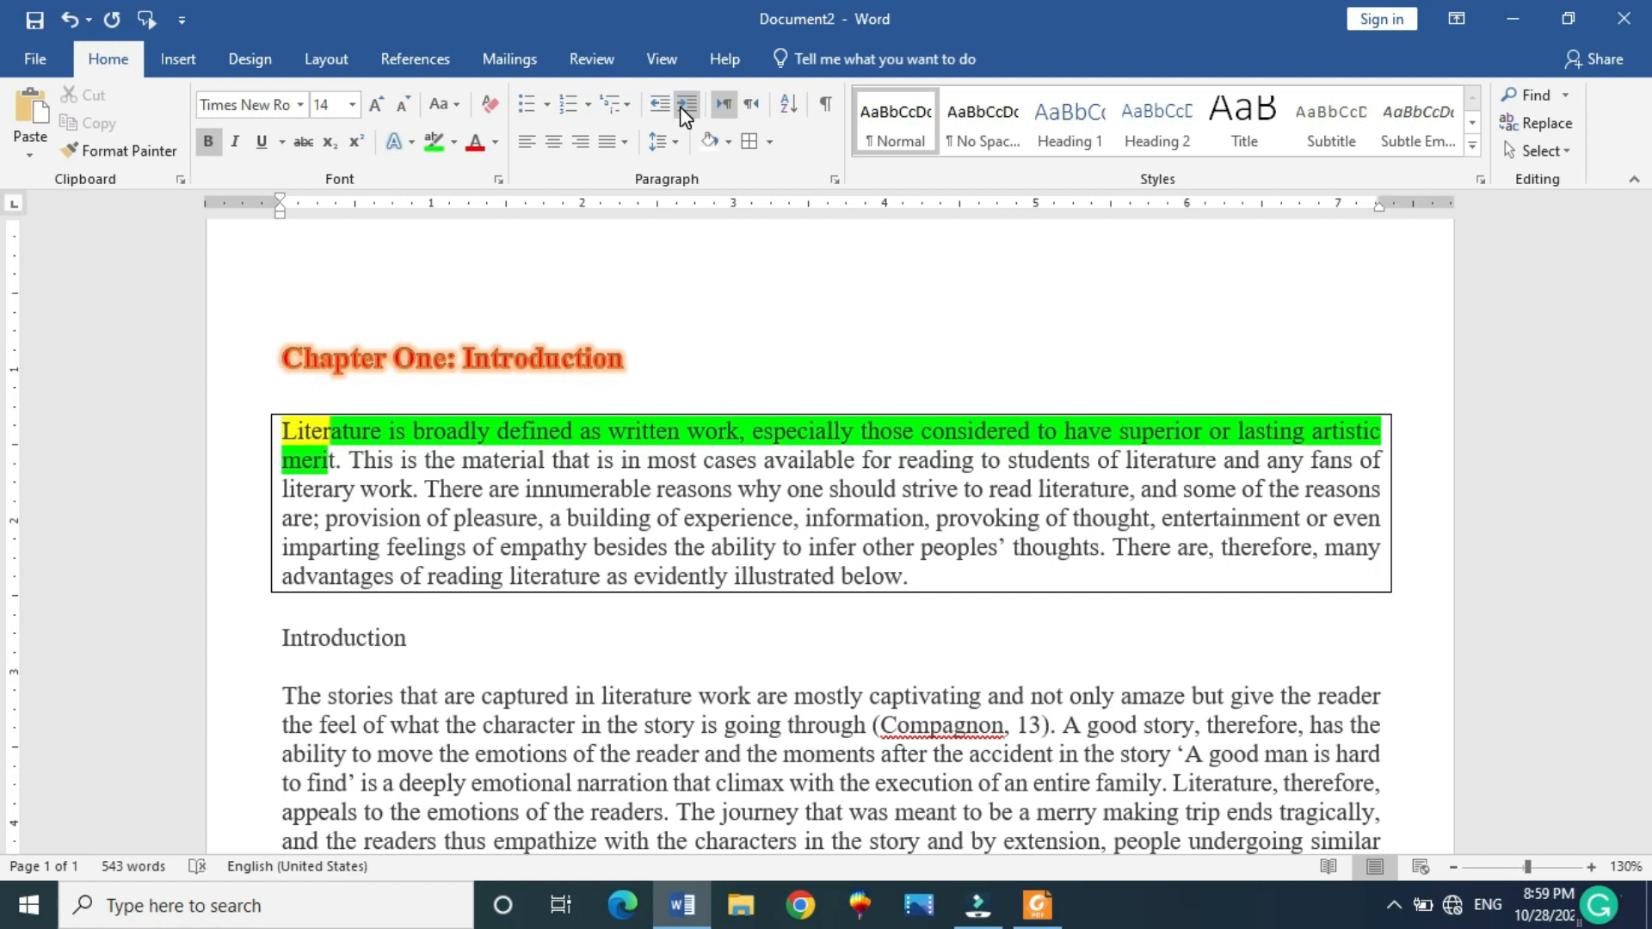
Try increasing the chapter heading's indent by several levels, and decrease it back to the margin
click(686, 104)
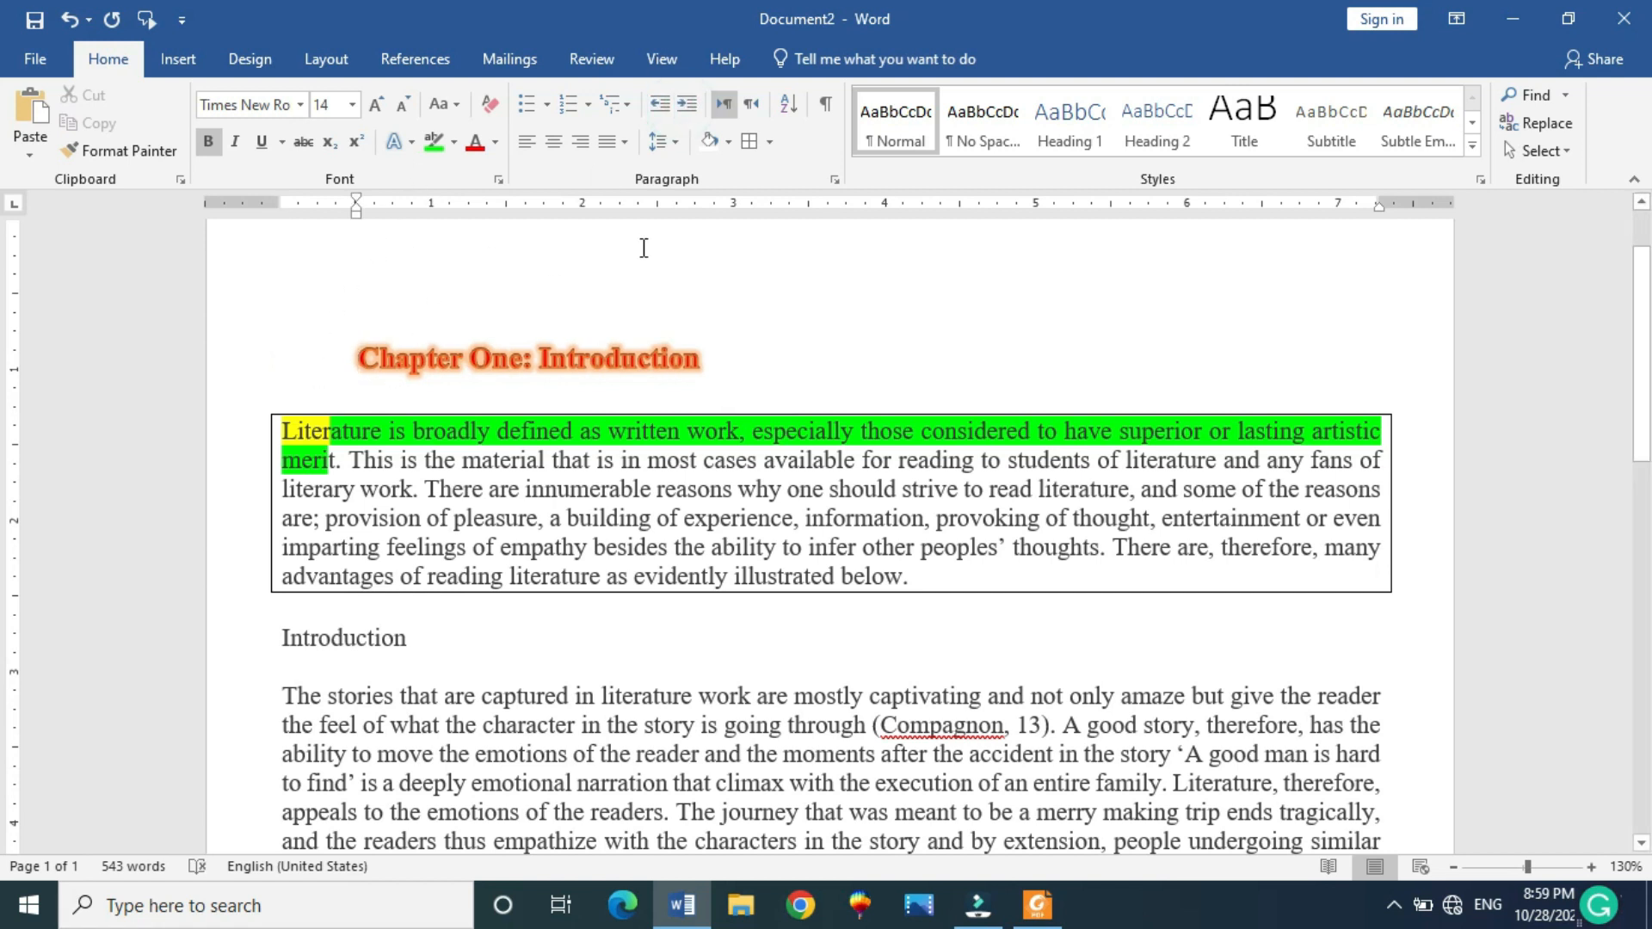
click(659, 107)
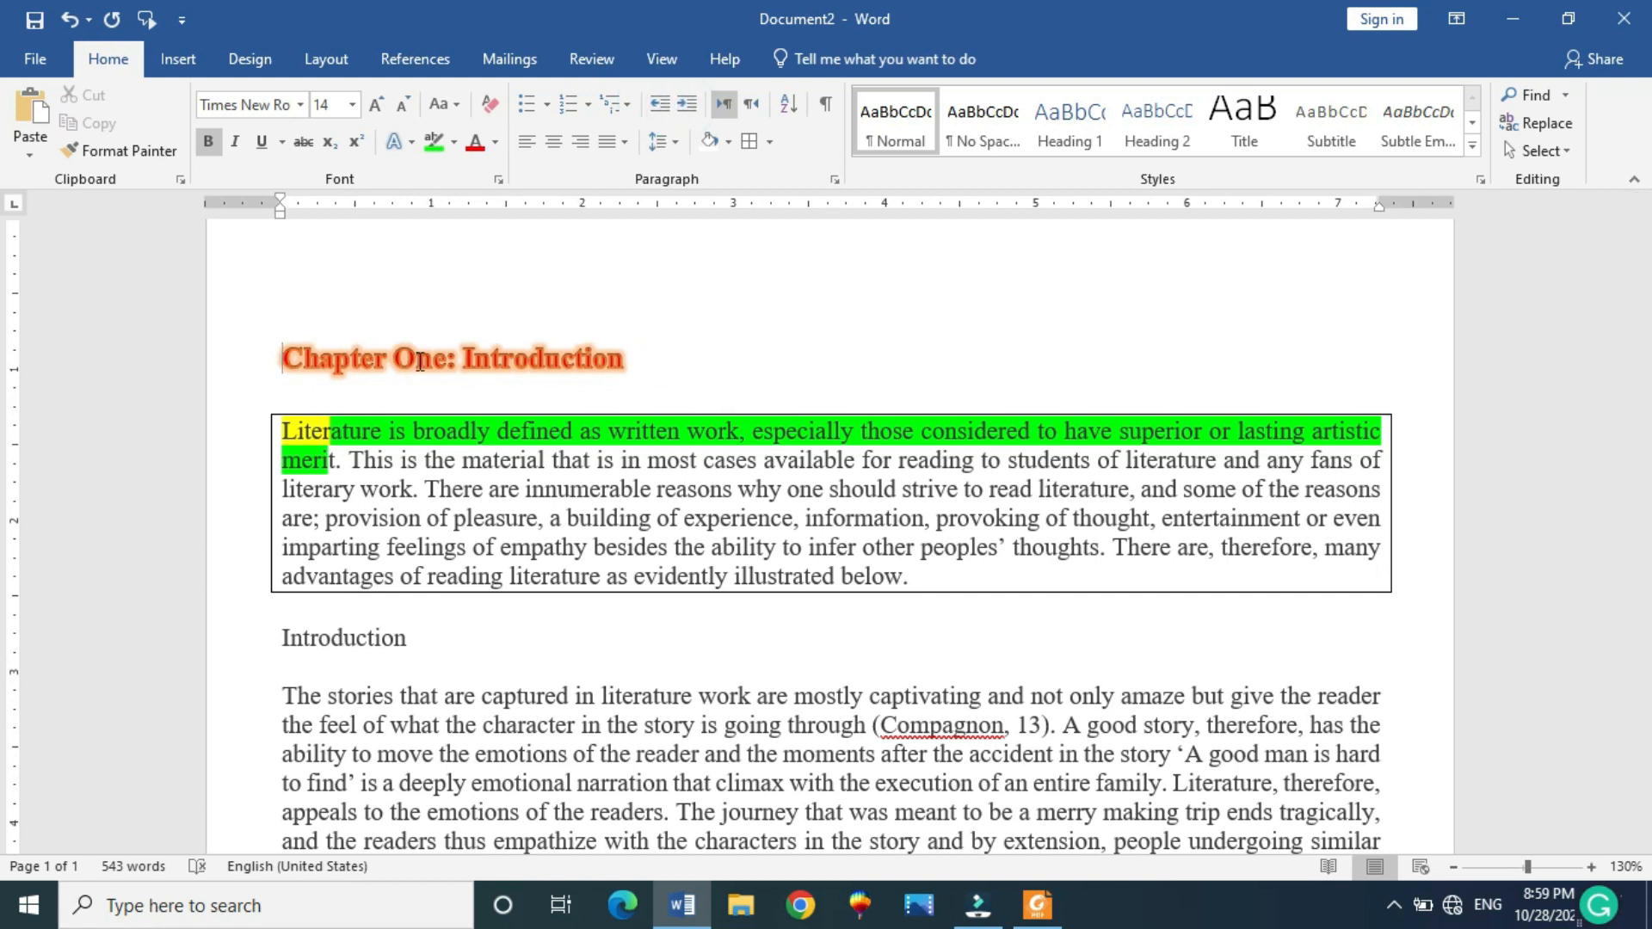
click(683, 104)
click(683, 104)
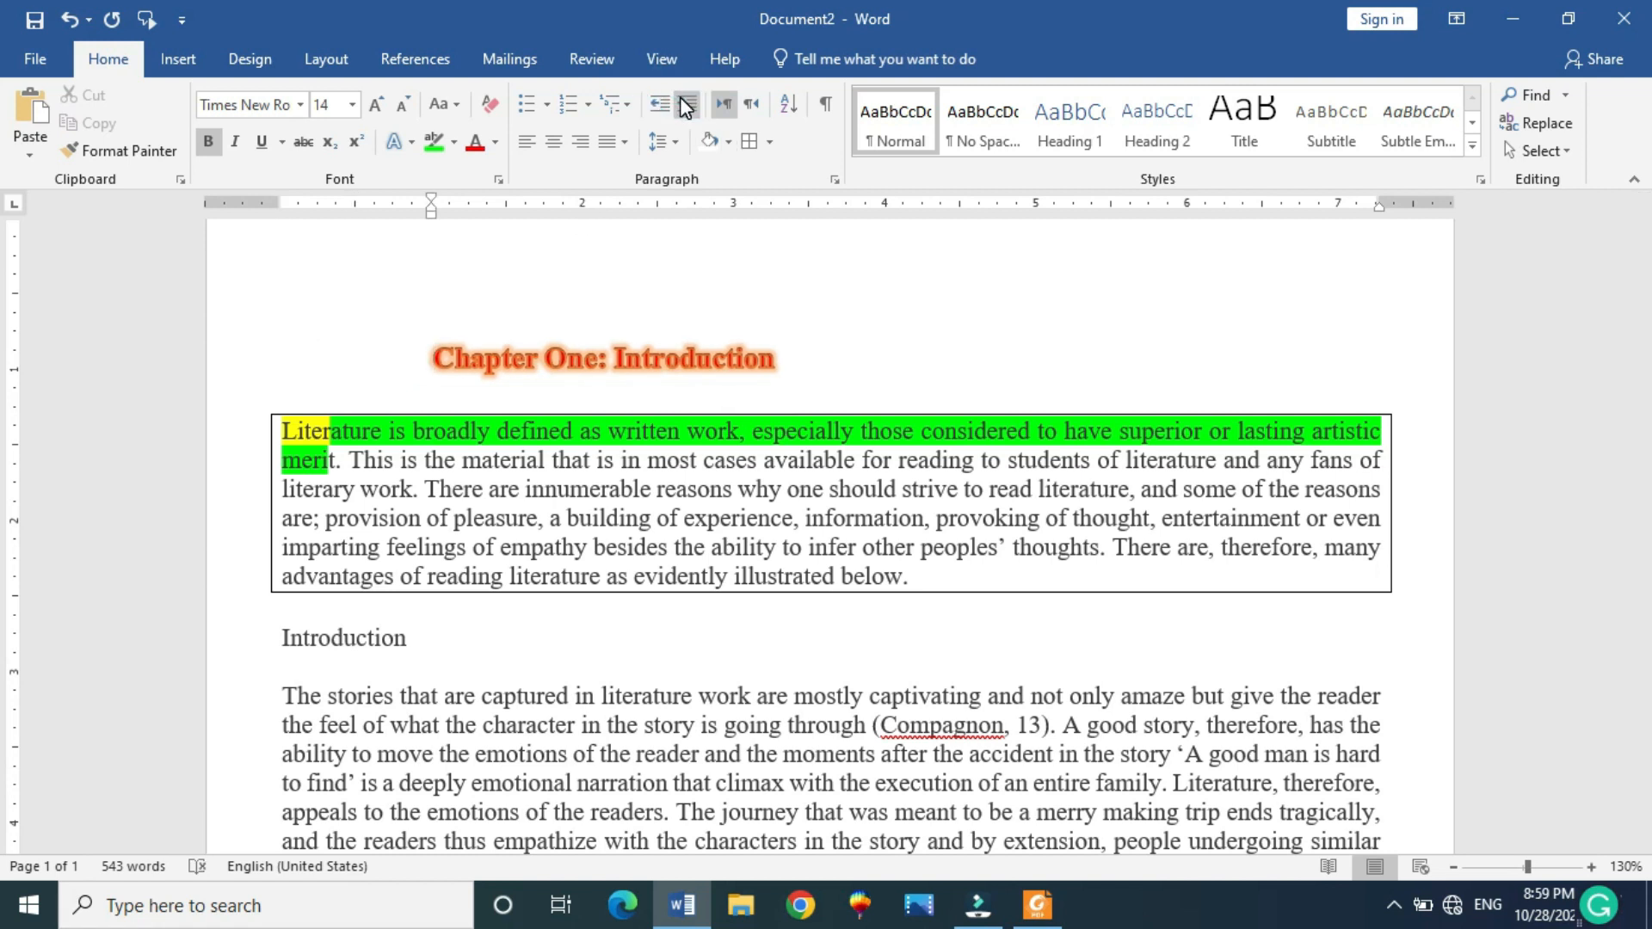
click(685, 105)
click(687, 104)
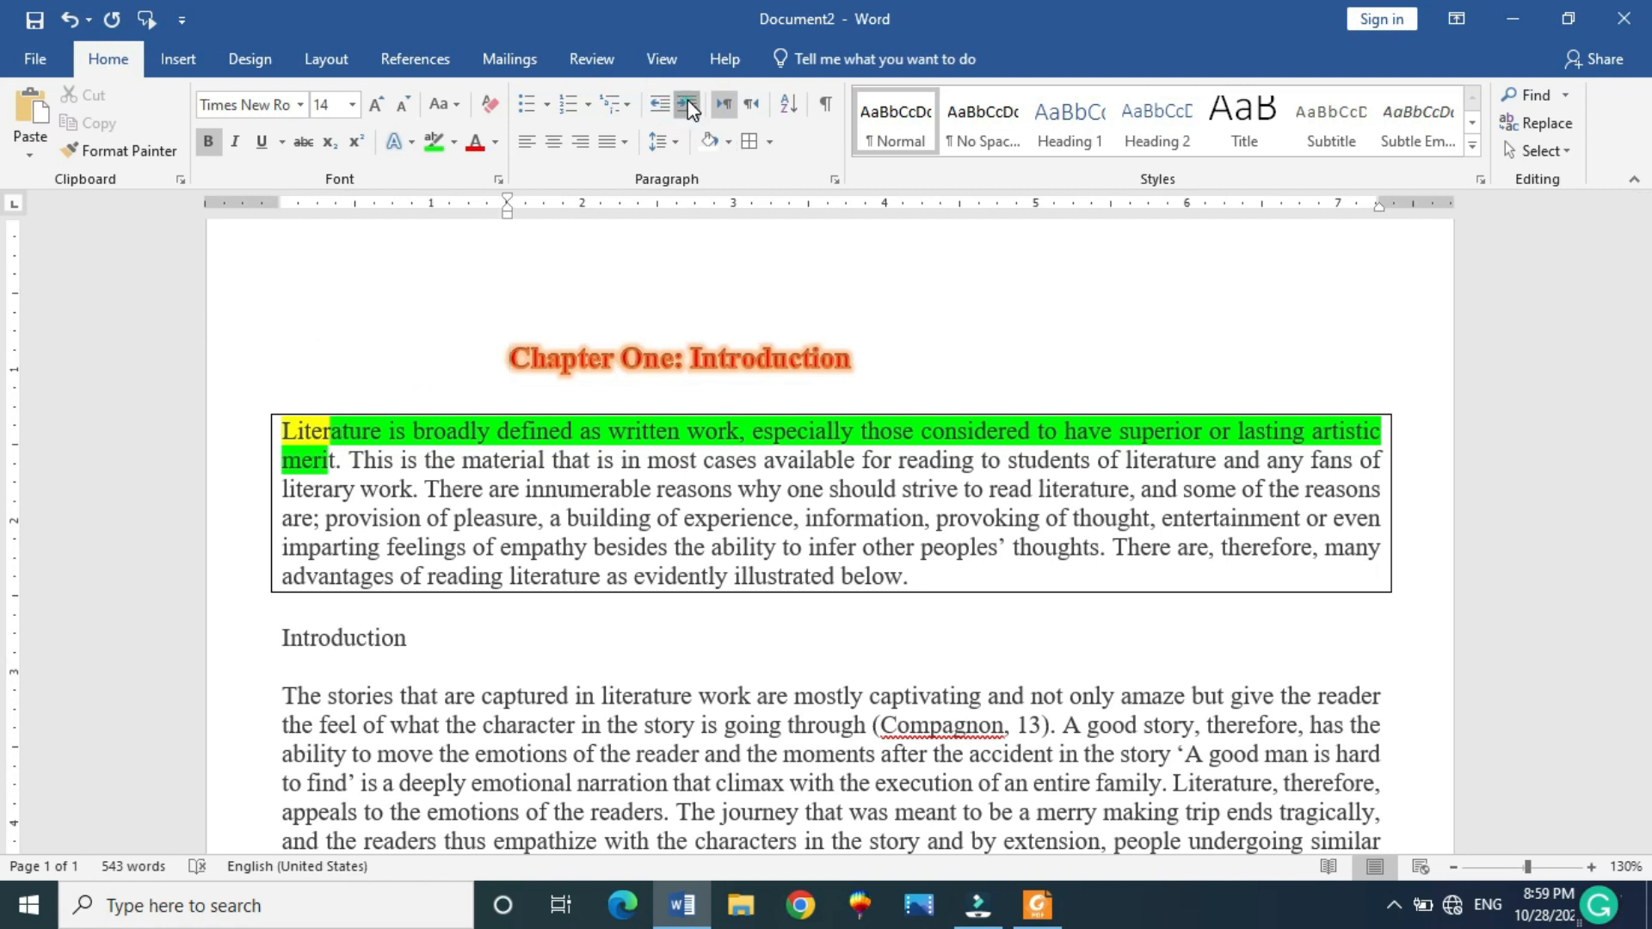
click(660, 104)
click(660, 104)
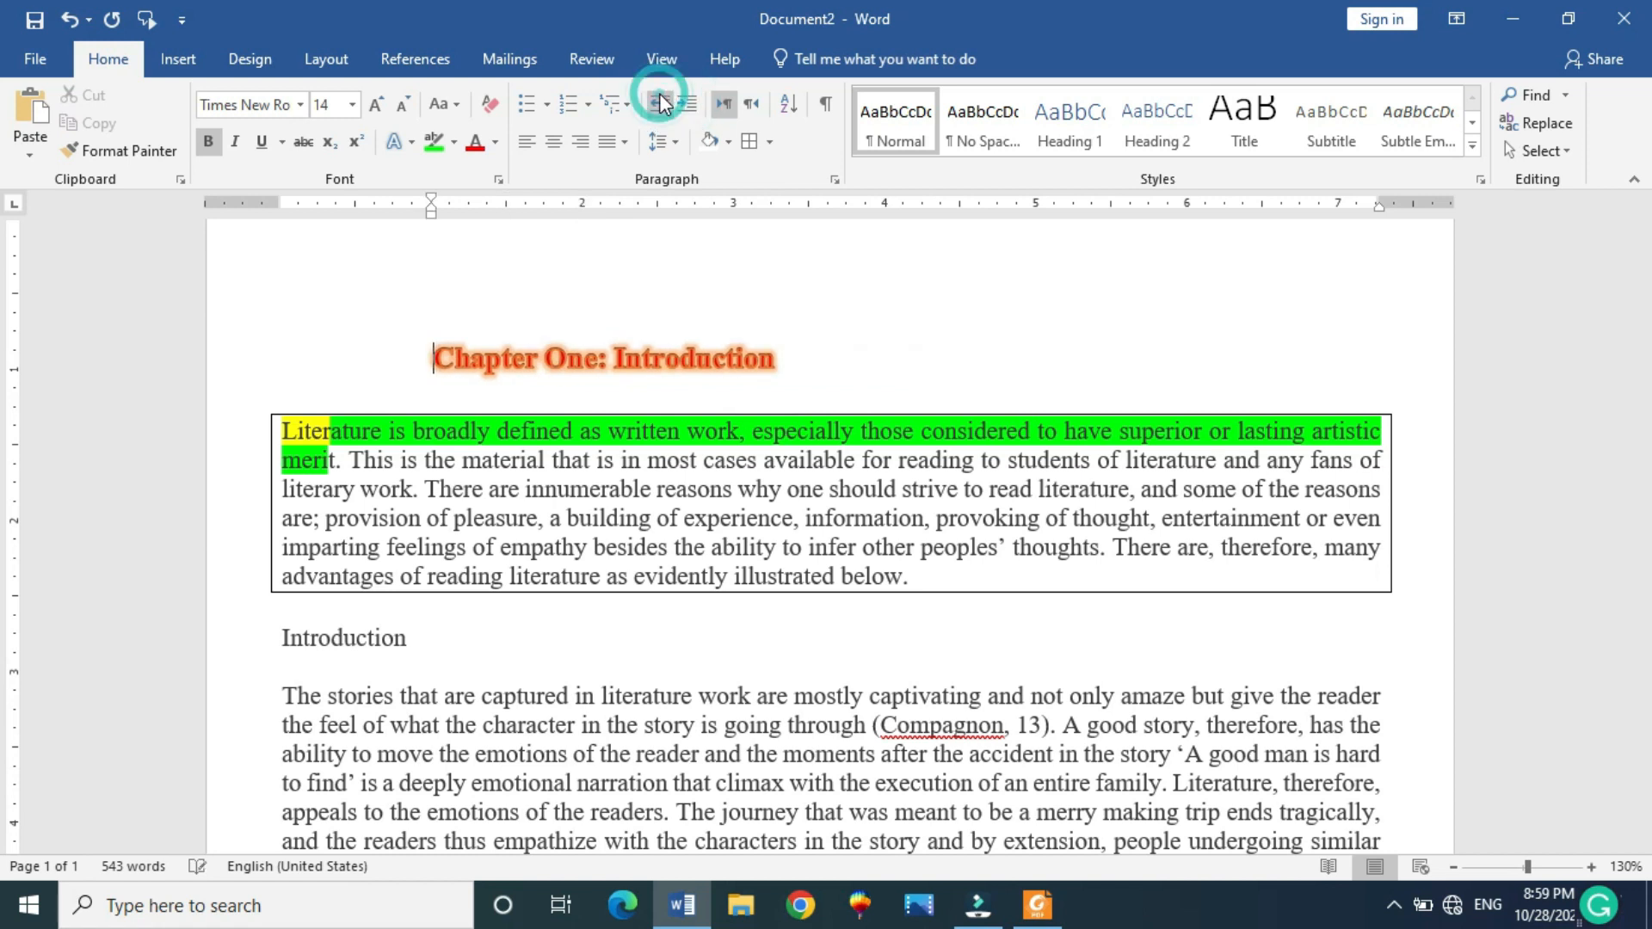
click(660, 104)
click(660, 104)
click(660, 104)
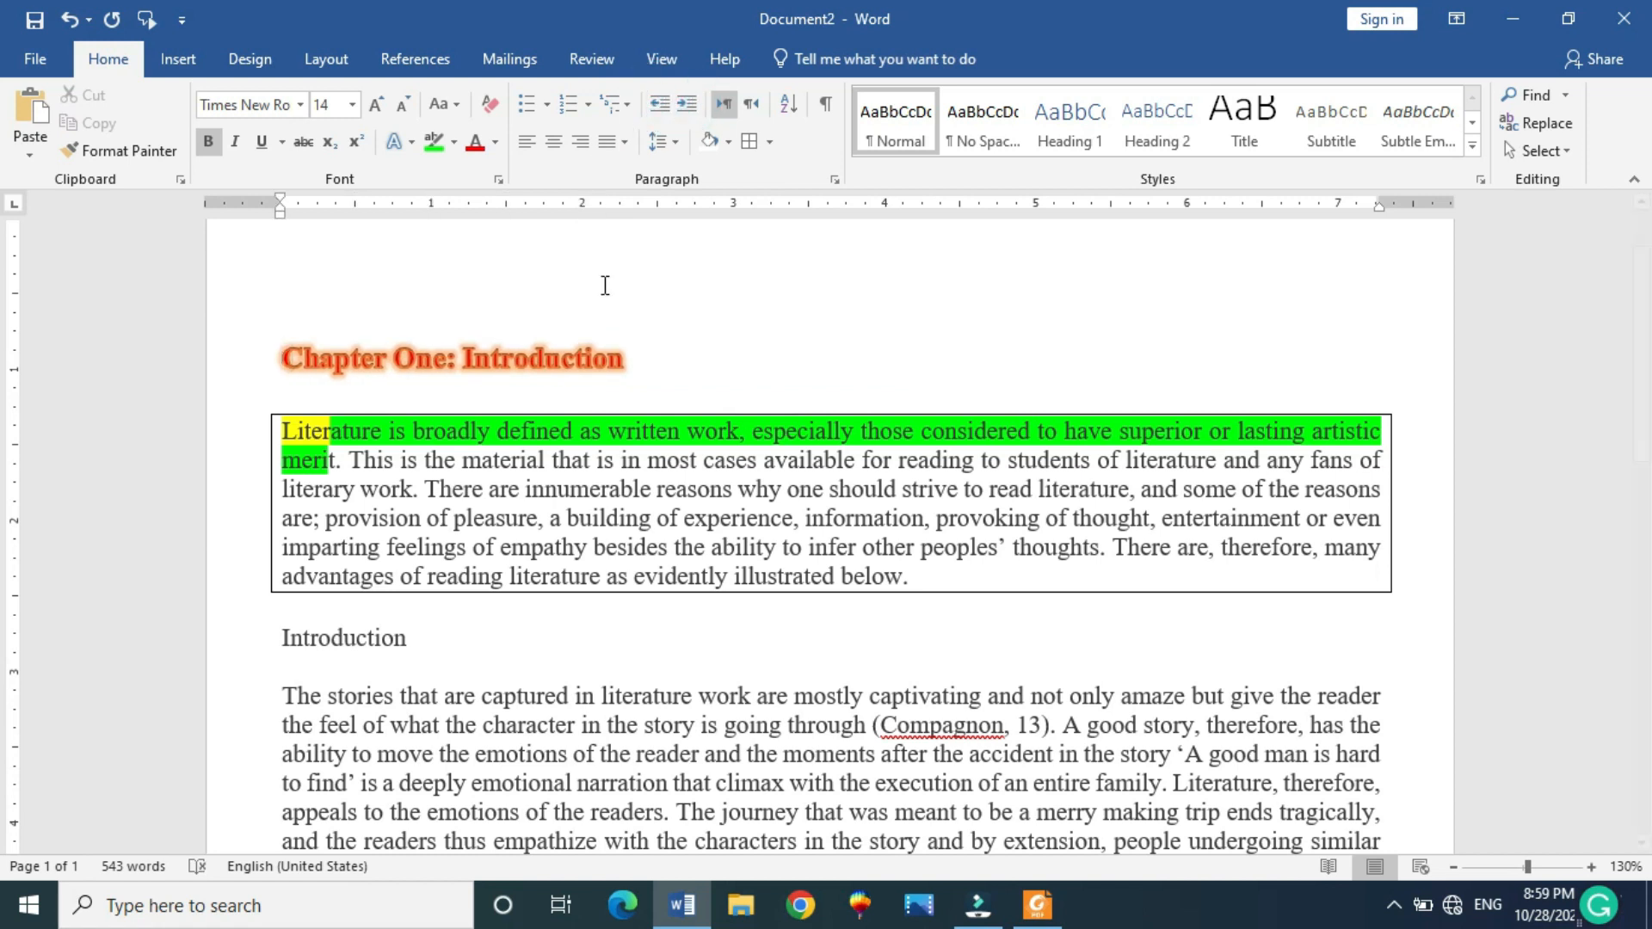
Examine the multilevel list library for the chapter heading and leave it without choosing a format
click(633, 111)
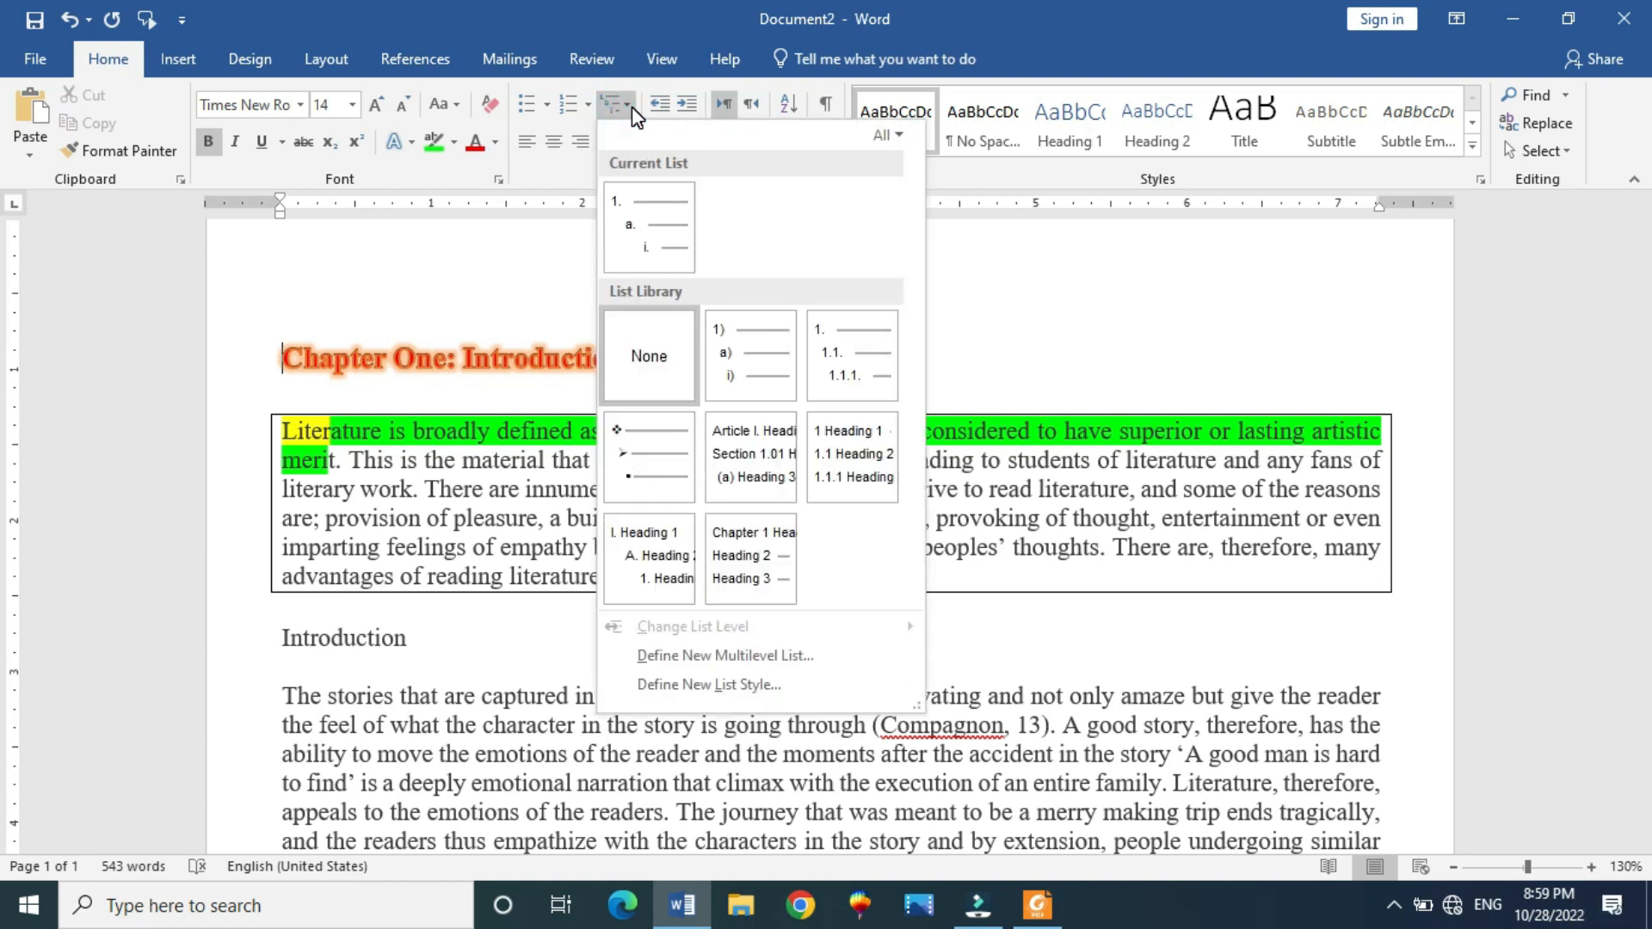
click(507, 257)
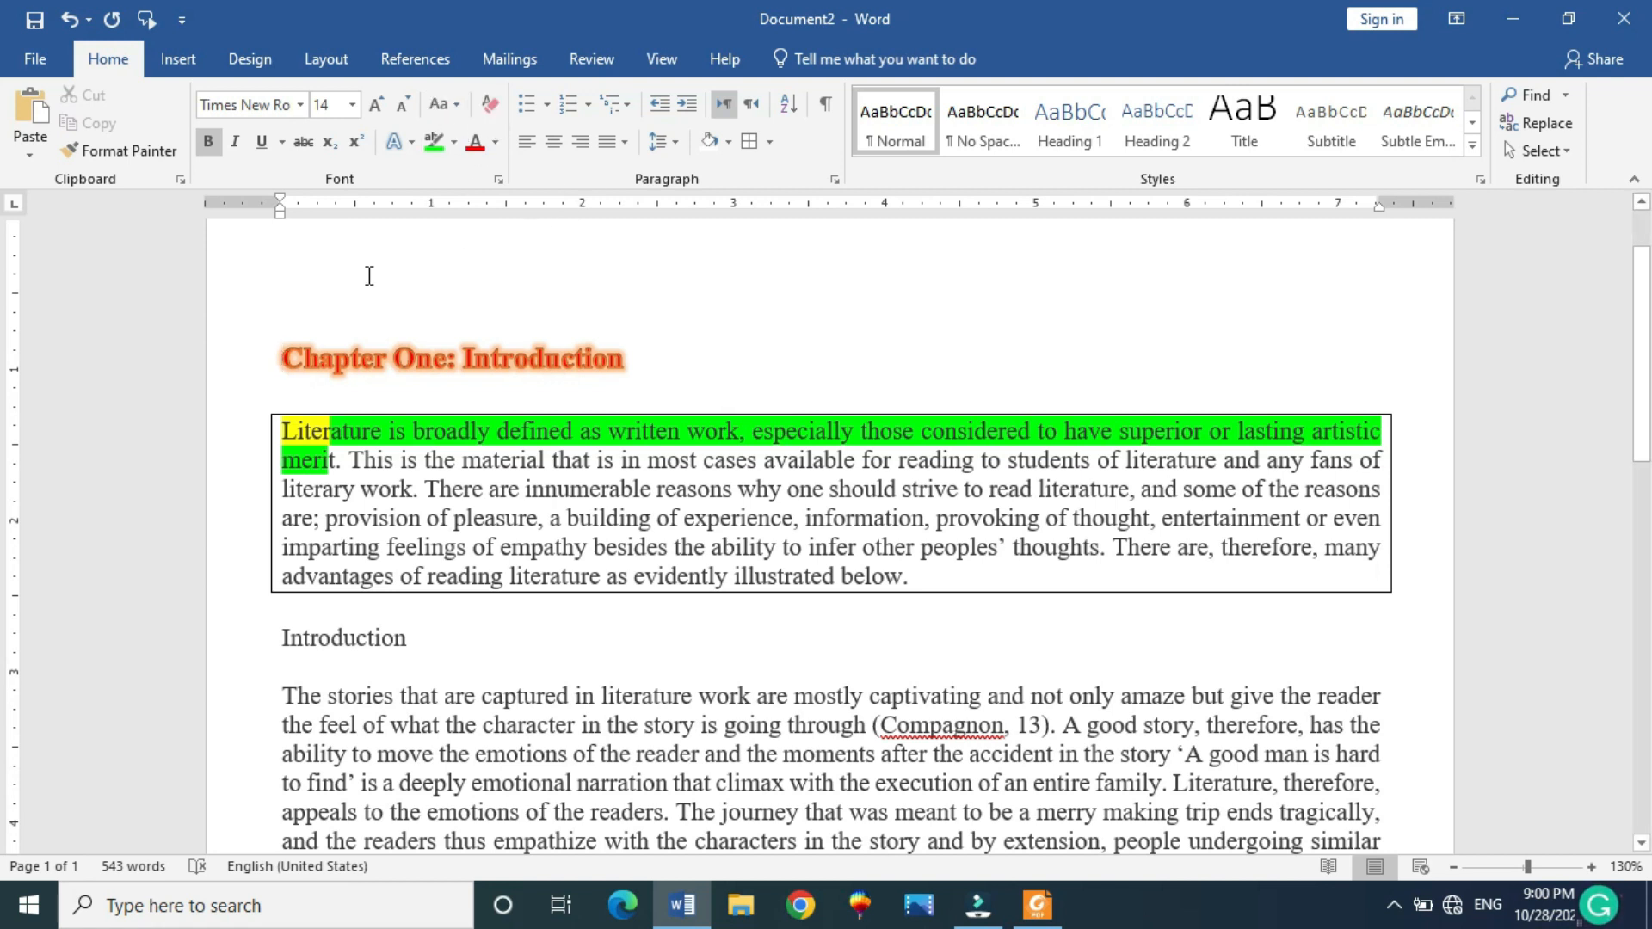
click(27, 69)
key(Escape)
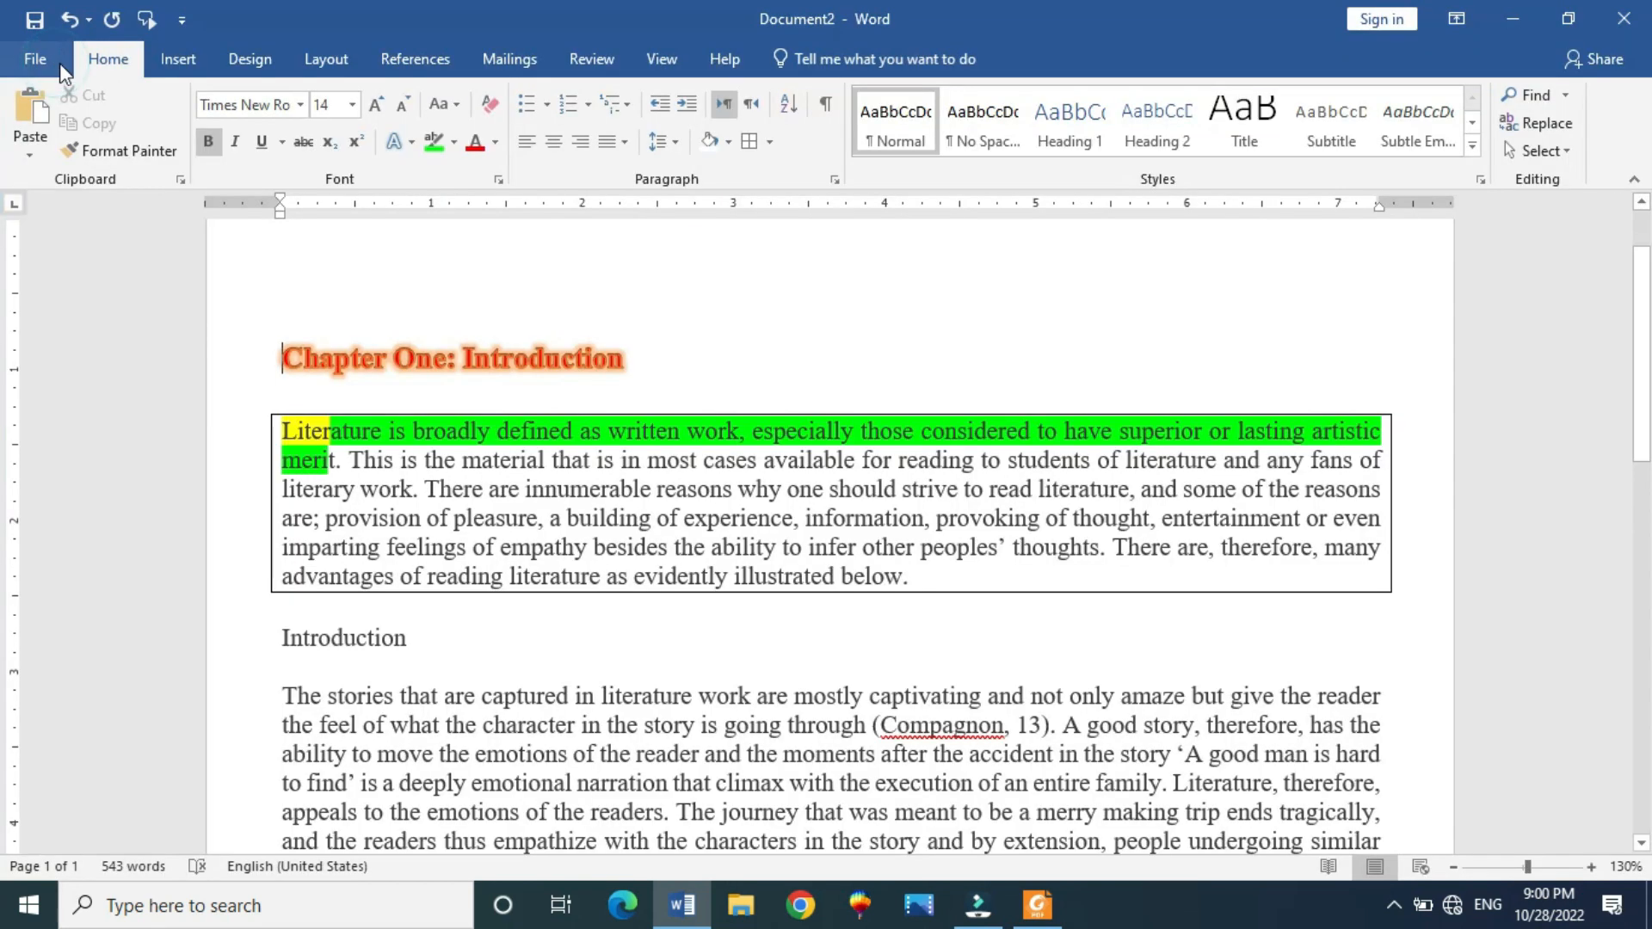